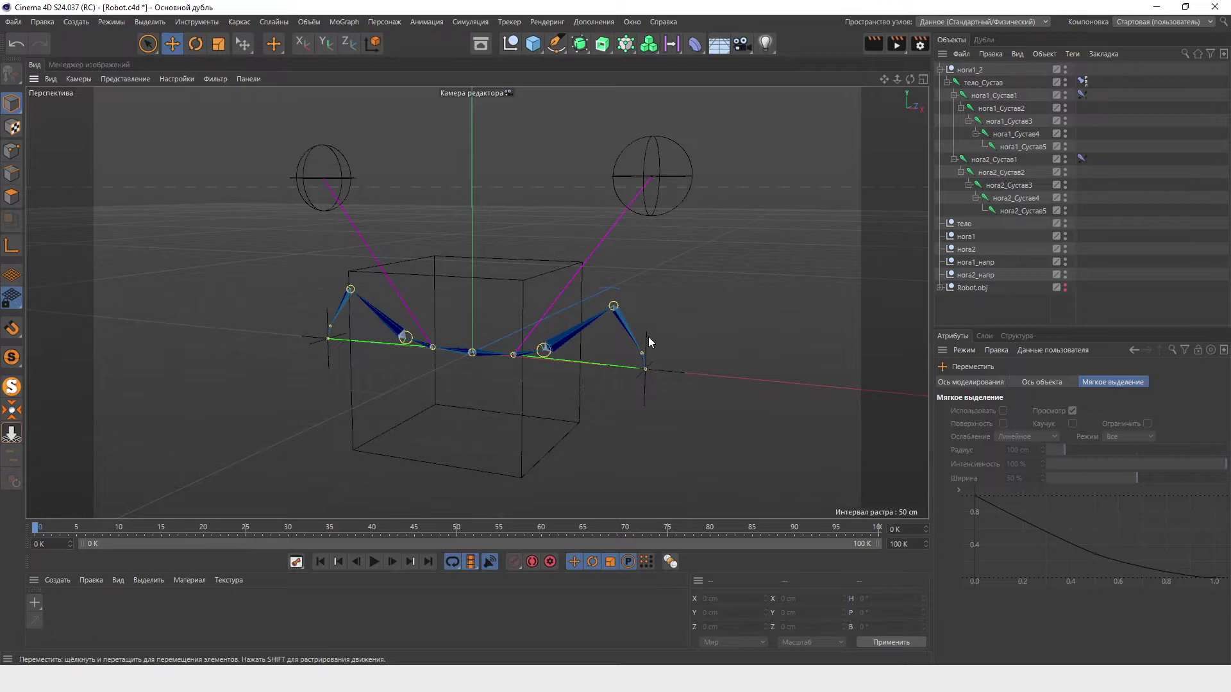
Step: Test-move the foot, sphere target and нога1_напр nulls, undoing each move
{"action": "mouse_move", "coordinate": [649, 338]}
{"action": "left_mouse_down"}
{"action": "mouse_move", "coordinate": [550, 301]}
{"action": "mouse_move", "coordinate": [655, 348]}
{"action": "mouse_move", "coordinate": [788, 339]}
{"action": "left_mouse_up"}
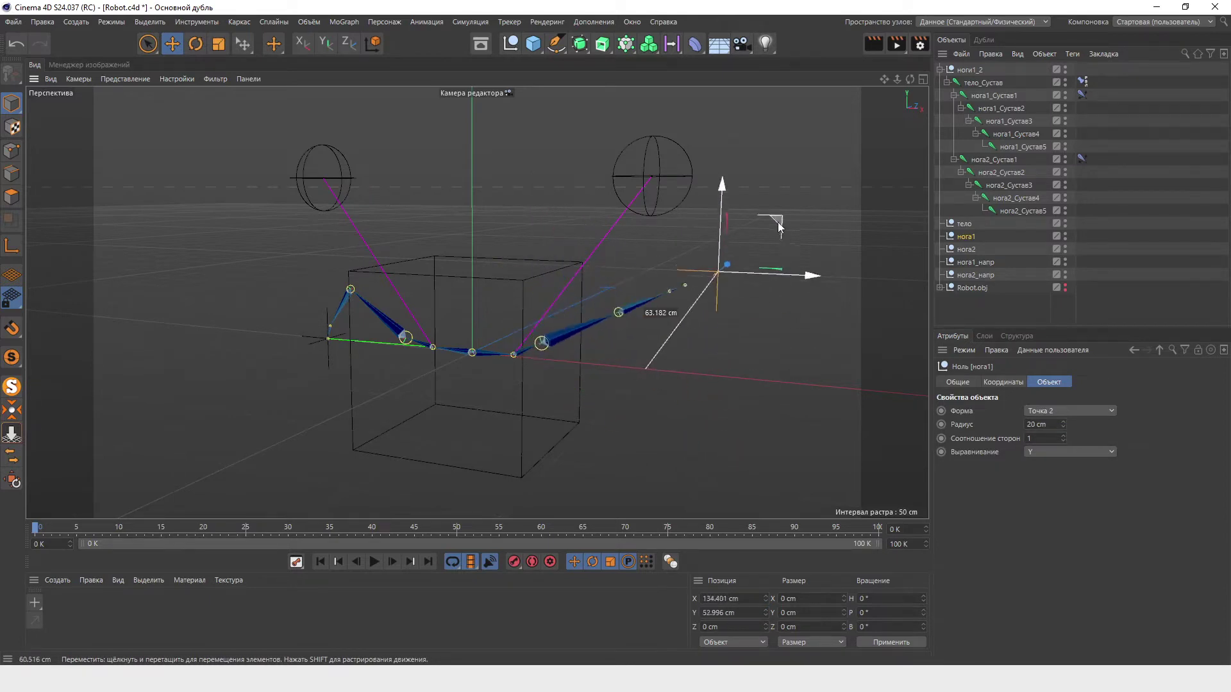
{"action": "key", "text": "ctrl+z"}
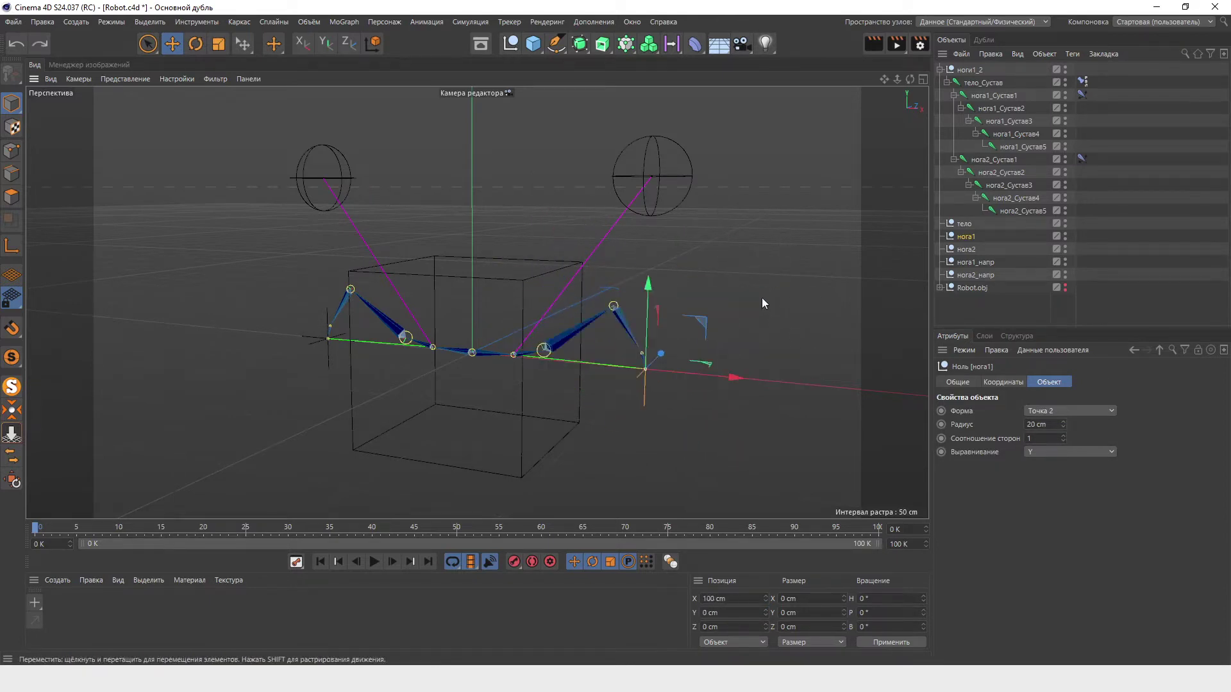
{"action": "left_click_drag", "start_coordinate": [747, 268], "coordinate": [667, 301], "text": "alt"}
{"action": "left_click", "coordinate": [552, 234]}
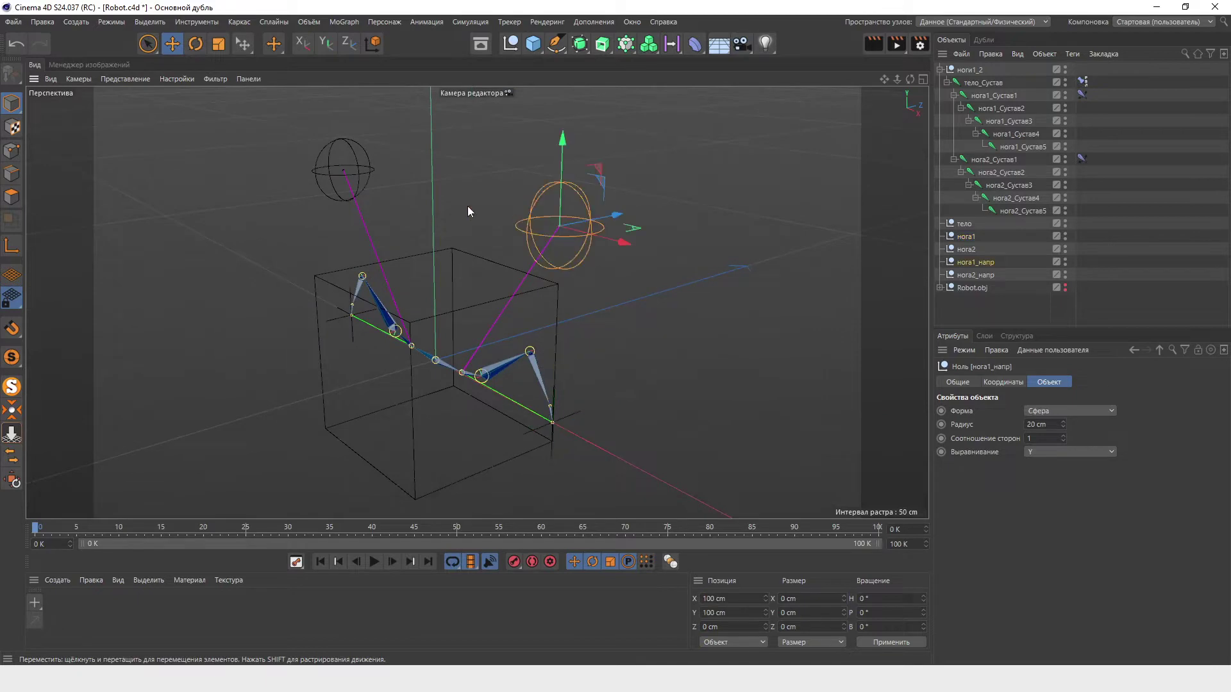
{"action": "left_click", "coordinate": [360, 169], "text": "shift"}
{"action": "mouse_move", "coordinate": [498, 184]}
{"action": "left_mouse_down"}
{"action": "mouse_move", "coordinate": [610, 172]}
{"action": "mouse_move", "coordinate": [359, 275]}
{"action": "left_mouse_up"}
{"action": "key", "text": "ctrl+z"}
{"action": "left_click", "coordinate": [596, 234]}
{"action": "left_click_drag", "start_coordinate": [596, 234], "coordinate": [270, 276]}
{"action": "key", "text": "ctrl+z"}
Step: Group the five robot part nulls under one null and shift the robot left along X
{"action": "left_click_drag", "start_coordinate": [676, 329], "coordinate": [678, 380], "text": "alt"}
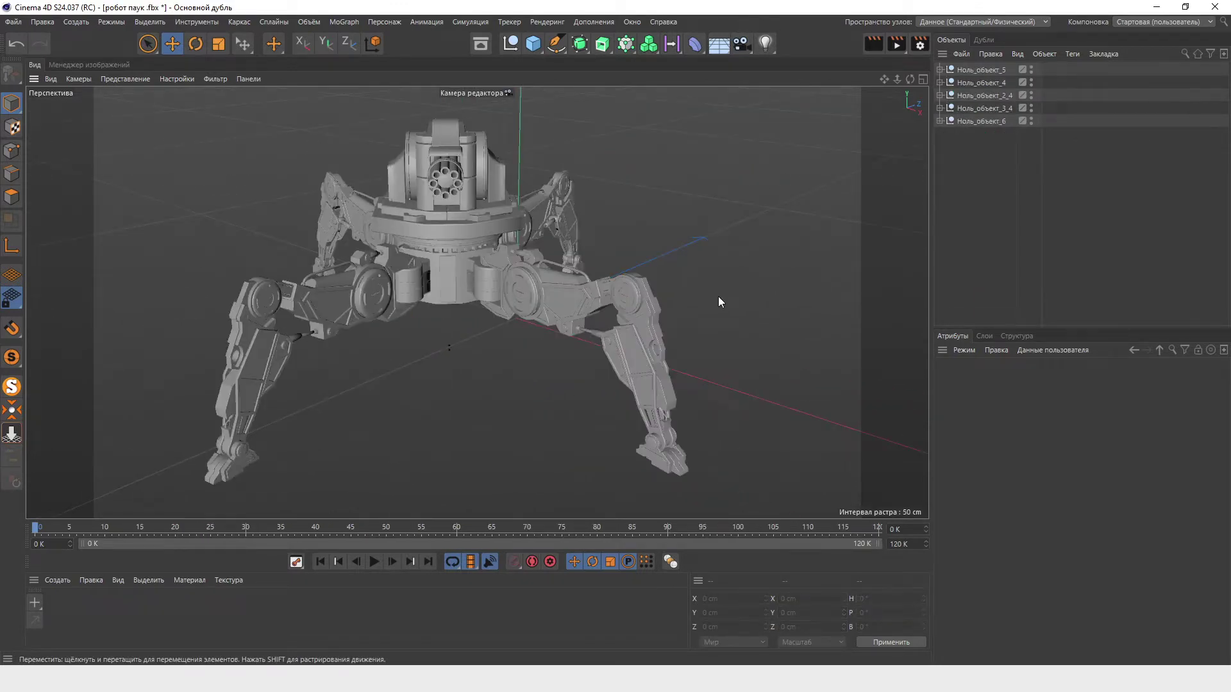
{"action": "mouse_move", "coordinate": [718, 302]}
{"action": "left_mouse_down", "text": "alt"}
{"action": "mouse_move", "coordinate": [758, 398]}
{"action": "mouse_move", "coordinate": [709, 365]}
{"action": "mouse_move", "coordinate": [610, 368]}
{"action": "mouse_move", "coordinate": [764, 372]}
{"action": "mouse_move", "coordinate": [771, 427]}
{"action": "mouse_move", "coordinate": [748, 347]}
{"action": "mouse_move", "coordinate": [786, 375]}
{"action": "mouse_move", "coordinate": [679, 351]}
{"action": "left_mouse_up", "text": "alt"}
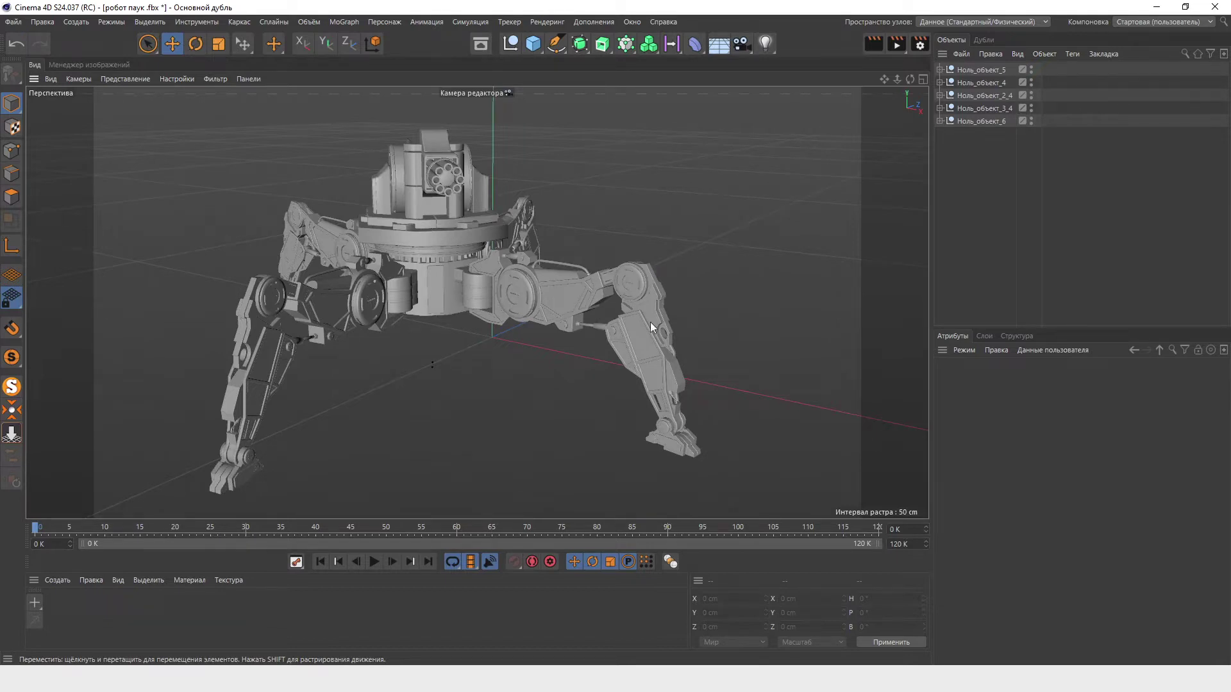
{"action": "mouse_move", "coordinate": [734, 391]}
{"action": "left_mouse_down", "text": "alt"}
{"action": "mouse_move", "coordinate": [683, 352]}
{"action": "mouse_move", "coordinate": [600, 360]}
{"action": "mouse_move", "coordinate": [660, 384]}
{"action": "mouse_move", "coordinate": [720, 368]}
{"action": "mouse_move", "coordinate": [725, 388]}
{"action": "mouse_move", "coordinate": [655, 386]}
{"action": "left_mouse_up", "text": "alt"}
{"action": "key", "text": "ctrl+shift+z"}
{"action": "left_click_drag", "start_coordinate": [963, 67], "coordinate": [990, 114]}
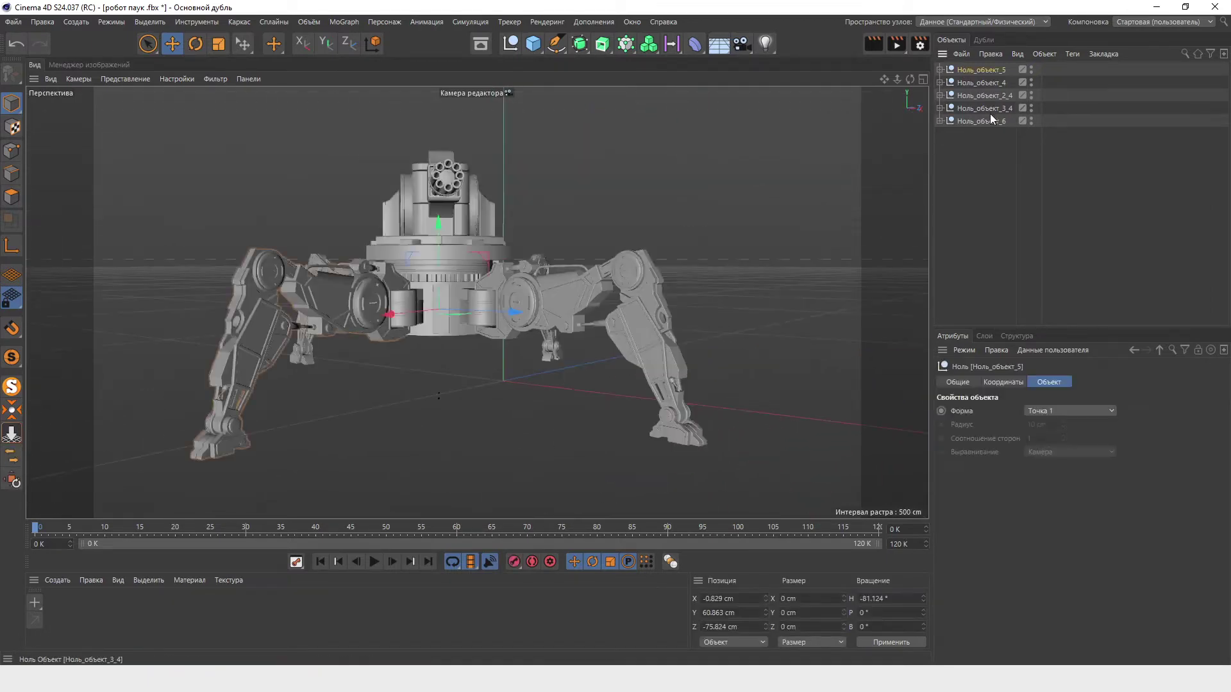
{"action": "key", "text": "alt+g"}
{"action": "left_click_drag", "start_coordinate": [511, 311], "coordinate": [316, 296]}
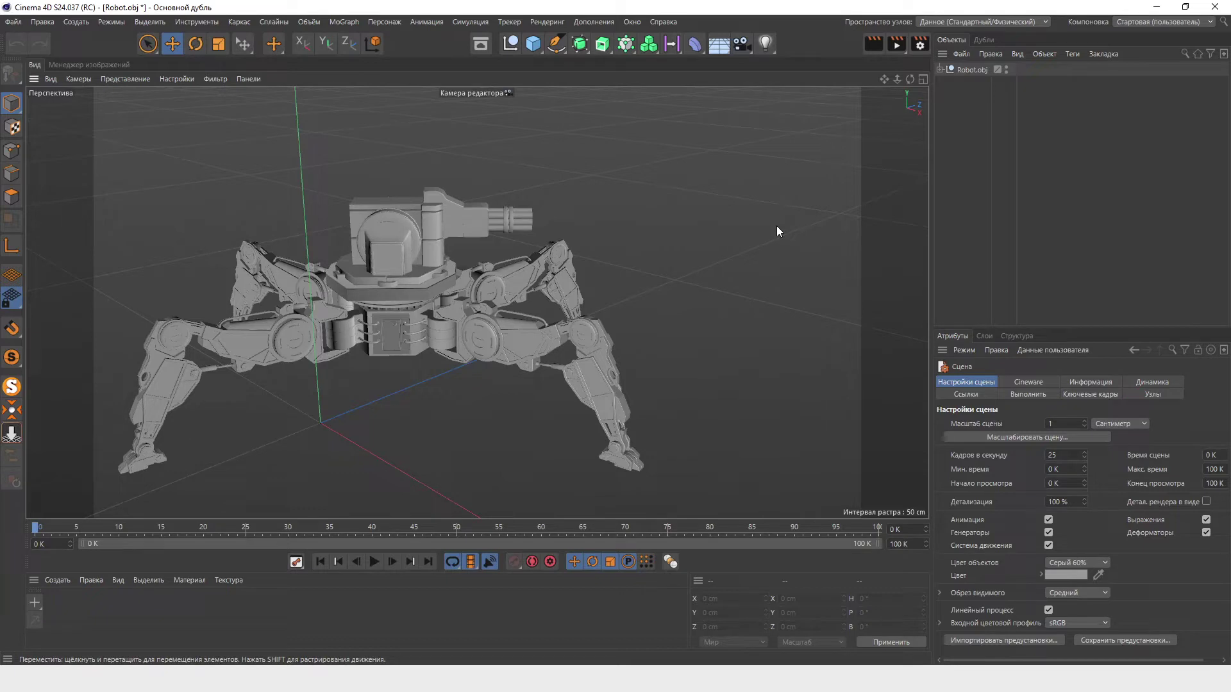
Step: Switch back to the робот паук .fbx document from the File menu
{"action": "left_click", "coordinate": [14, 23]}
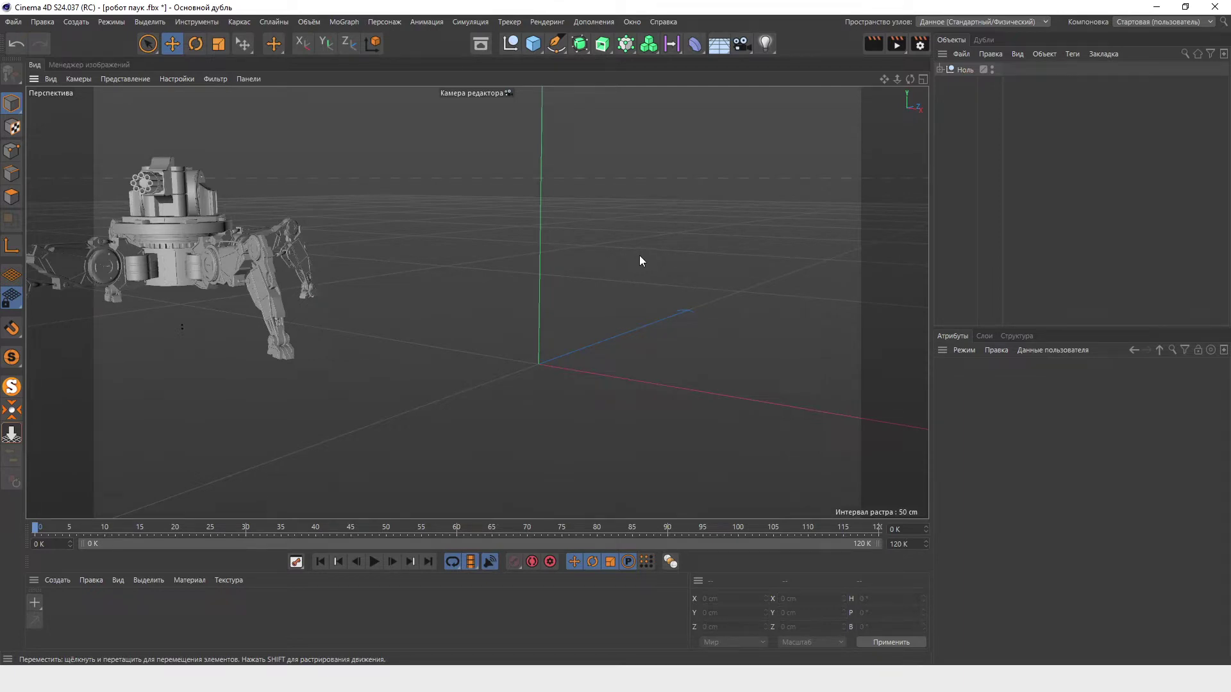
Step: Create a new null displayed as a cube with a 50 cm radius
{"action": "middle_click_drag", "start_coordinate": [629, 257], "coordinate": [592, 255], "text": "alt"}
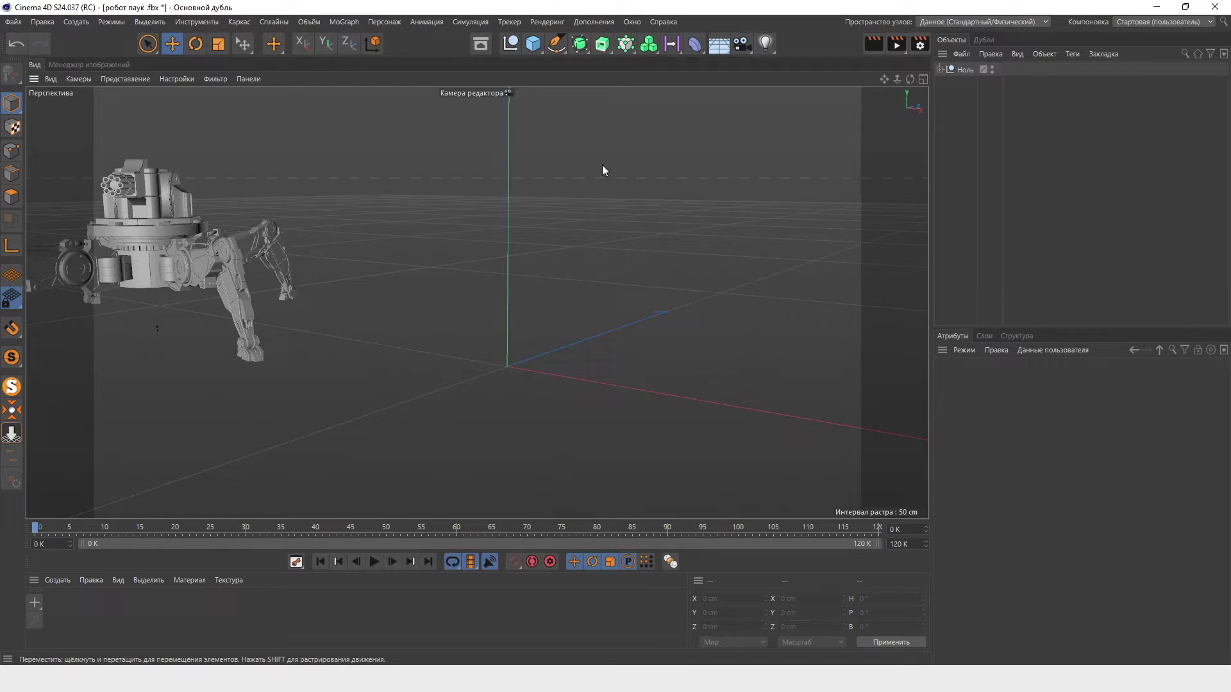
{"action": "left_click", "coordinate": [510, 44]}
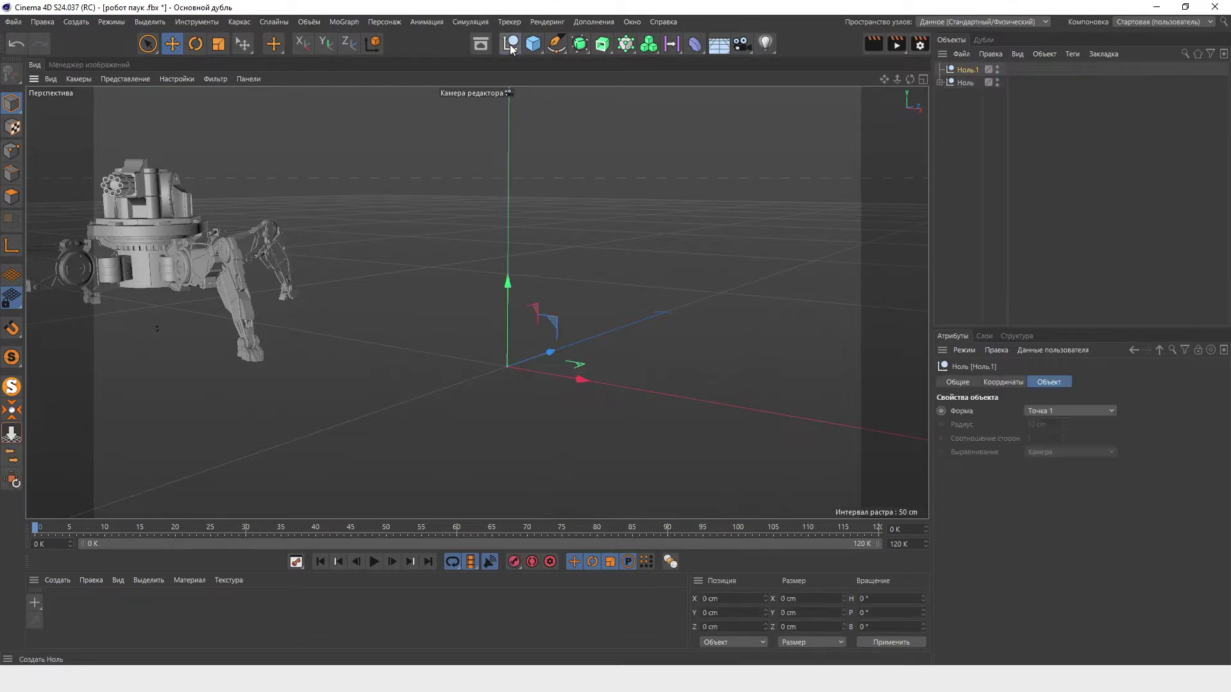
{"action": "left_click", "coordinate": [1049, 410]}
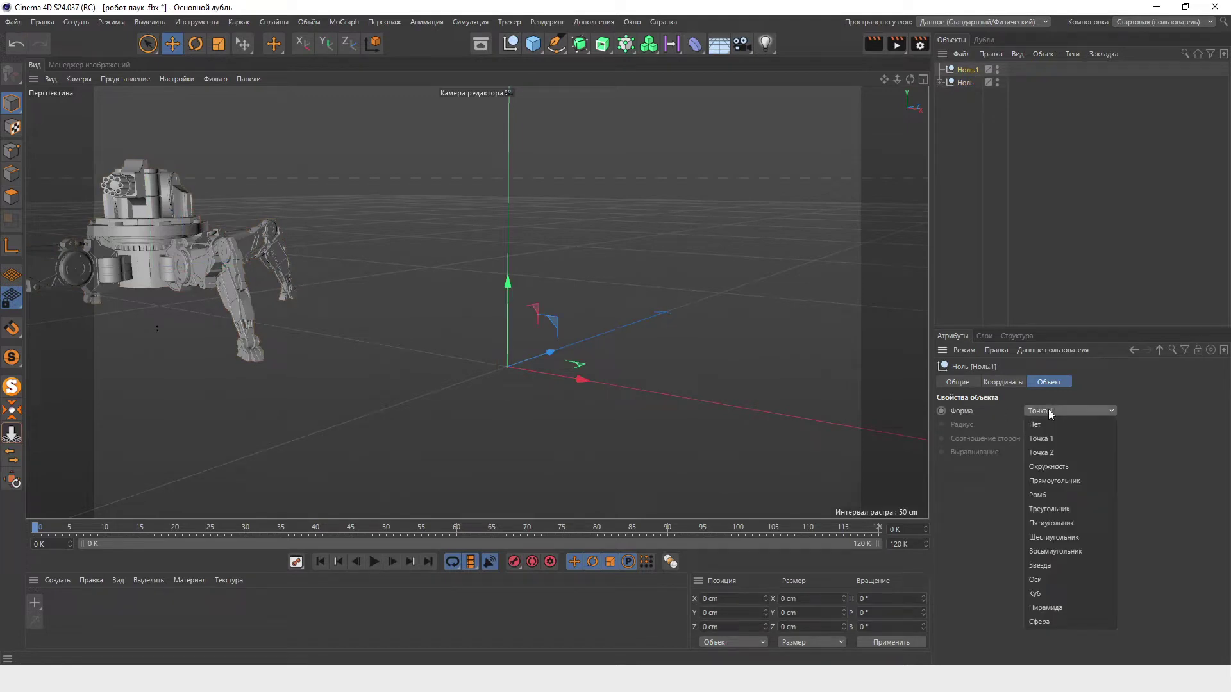
{"action": "left_click", "coordinate": [1075, 594]}
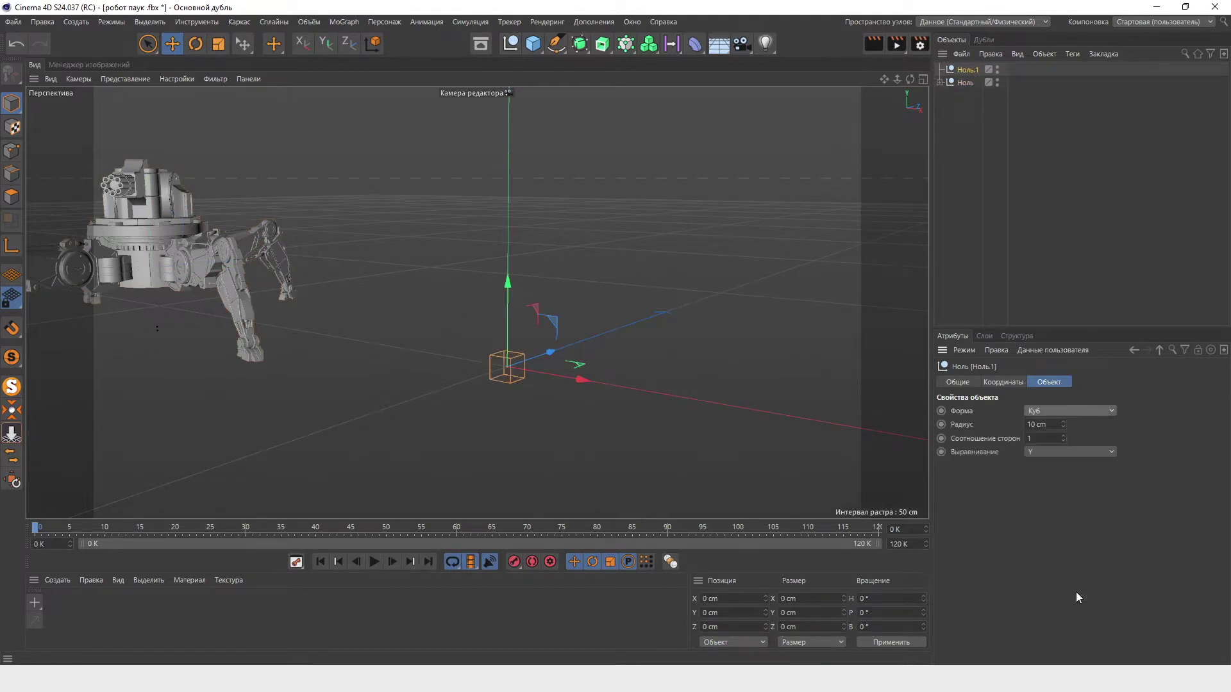
{"action": "left_click", "coordinate": [1032, 426]}
{"action": "type", "text": "50"}
{"action": "key", "text": "Return"}
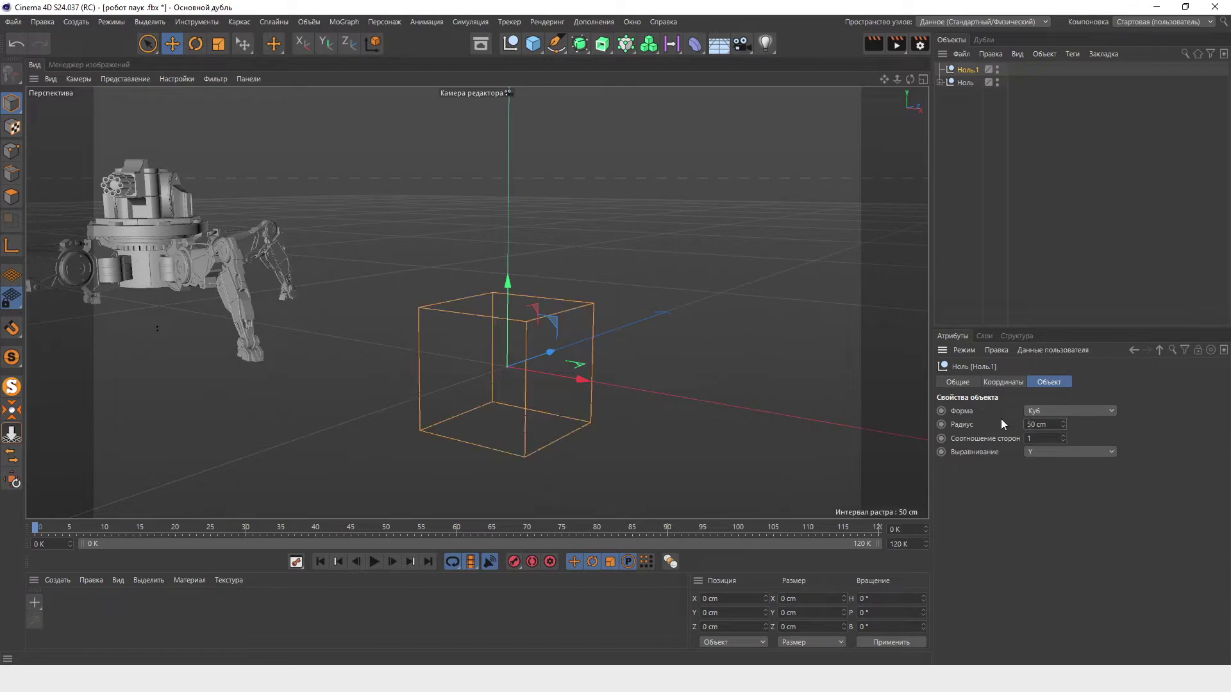
Step: Rename the group null робот and the new null тело1, then duplicate тело1
{"action": "double_click", "coordinate": [965, 83]}
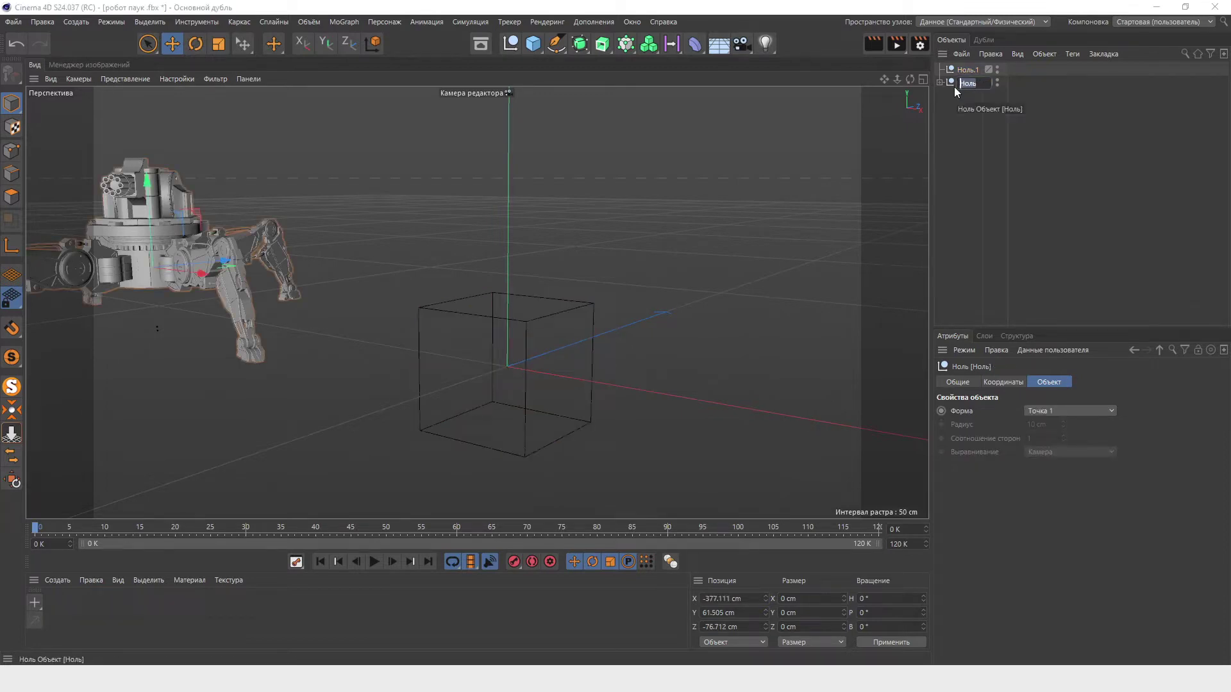
{"action": "type", "text": "робот"}
{"action": "key", "text": "shift+Tab"}
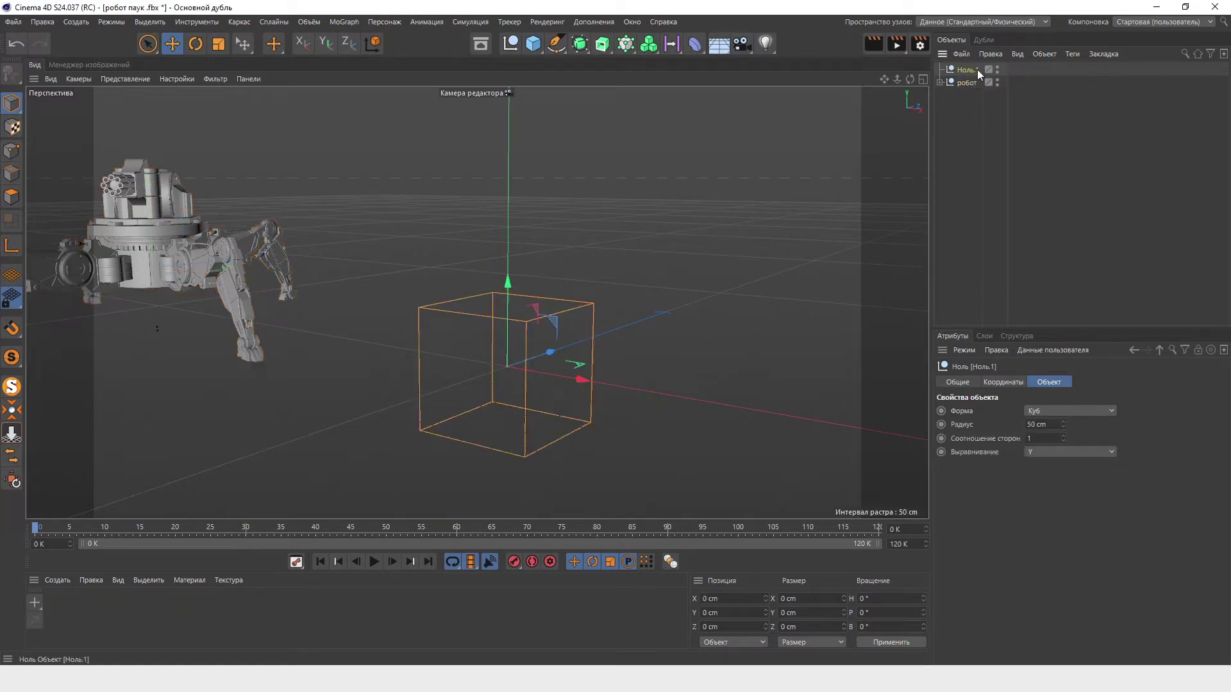
{"action": "key", "text": "Left"}
{"action": "key", "text": "BackSpace"}
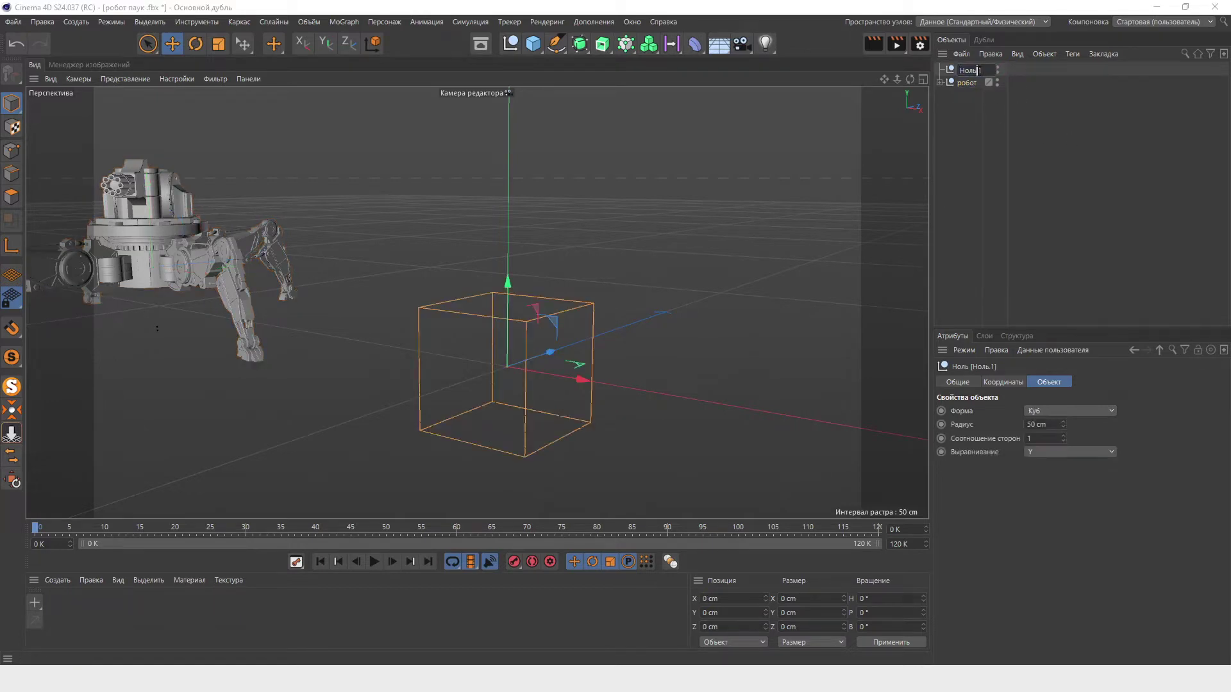
{"action": "key", "text": "BackSpace"}
{"action": "key", "text": "BackSpace"}
{"action": "key", "text": "BackSpace"}
{"action": "type", "text": "тело"}
{"action": "key", "text": "Return"}
{"action": "left_click_drag", "start_coordinate": [964, 70], "coordinate": [970, 74]}
Step: Rename the copied null нога1 and display it as a point
{"action": "double_click", "coordinate": [975, 84]}
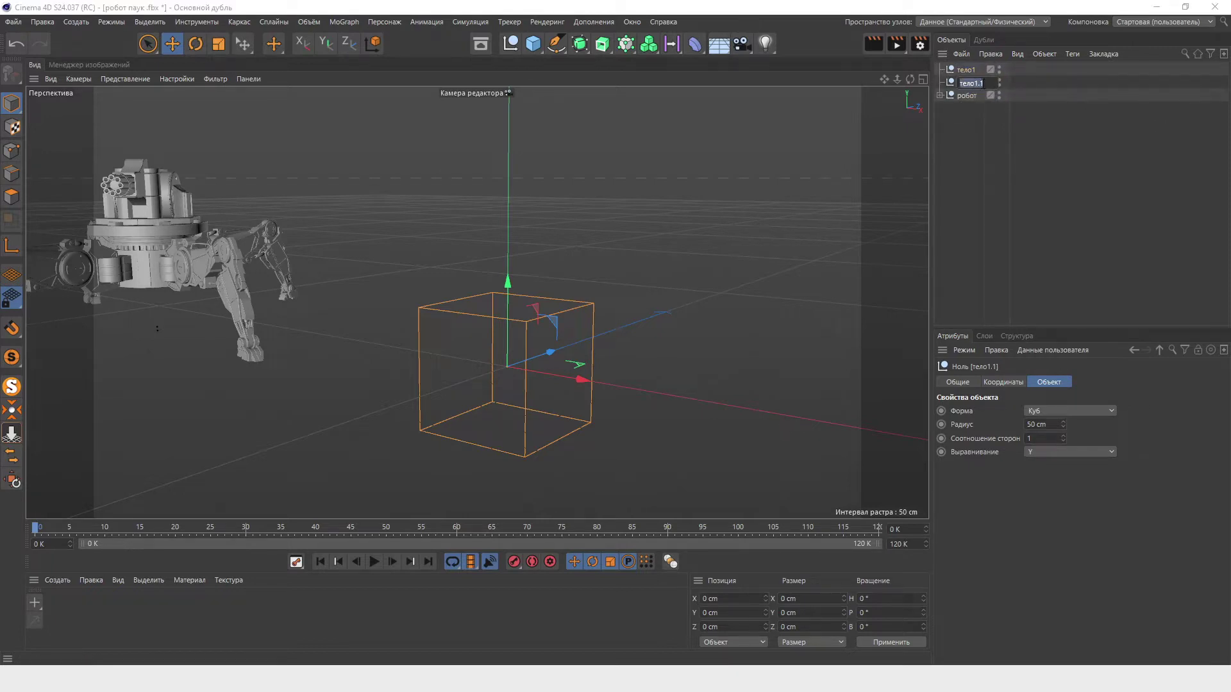
{"action": "left_click_drag", "start_coordinate": [980, 82], "coordinate": [962, 82]}
{"action": "type", "text": "нога1"}
{"action": "key", "text": "Return"}
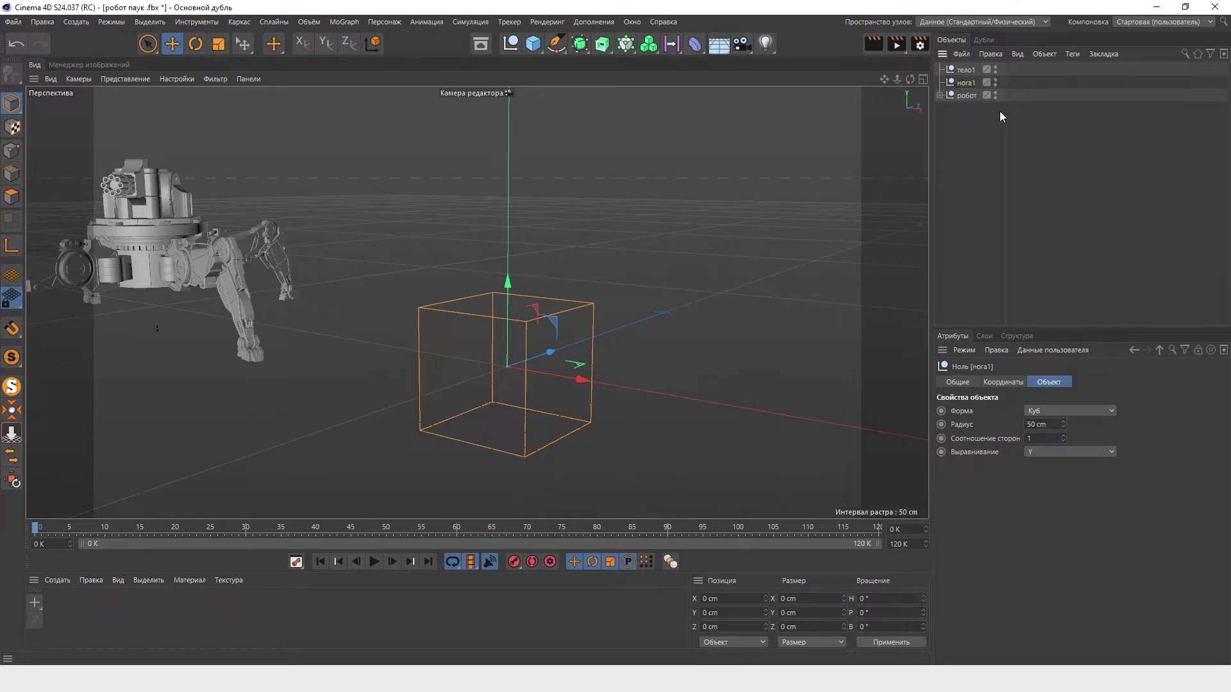
{"action": "left_click", "coordinate": [1059, 410]}
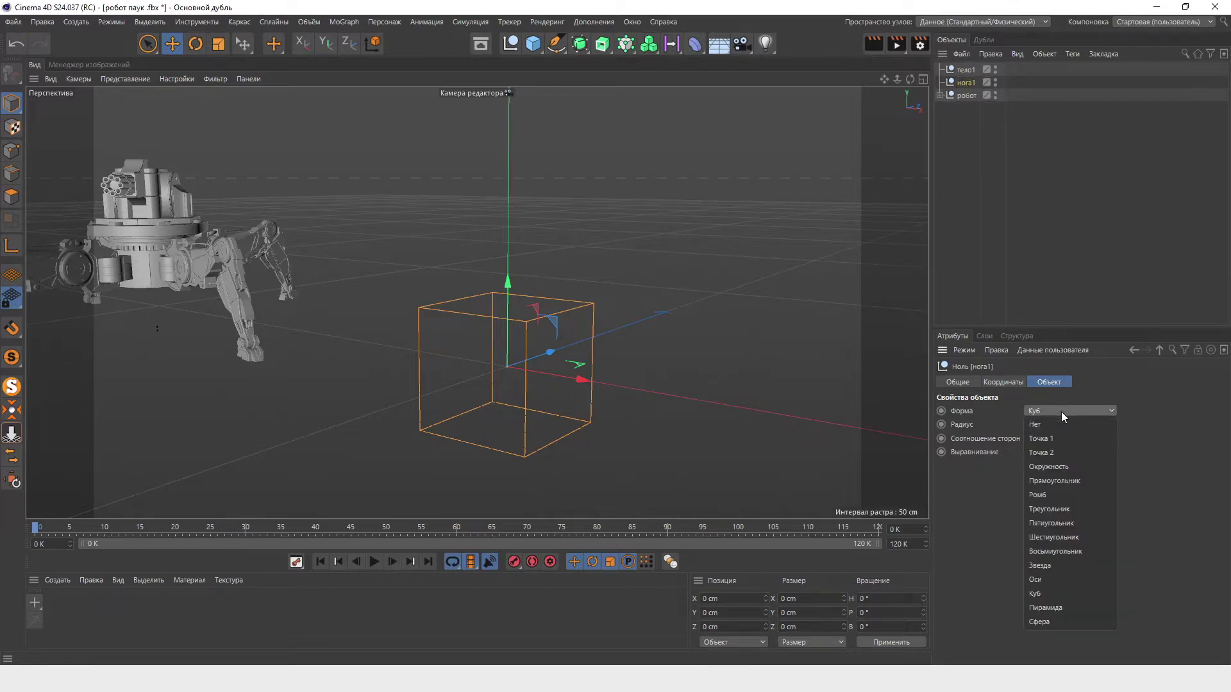
{"action": "left_click", "coordinate": [1060, 452]}
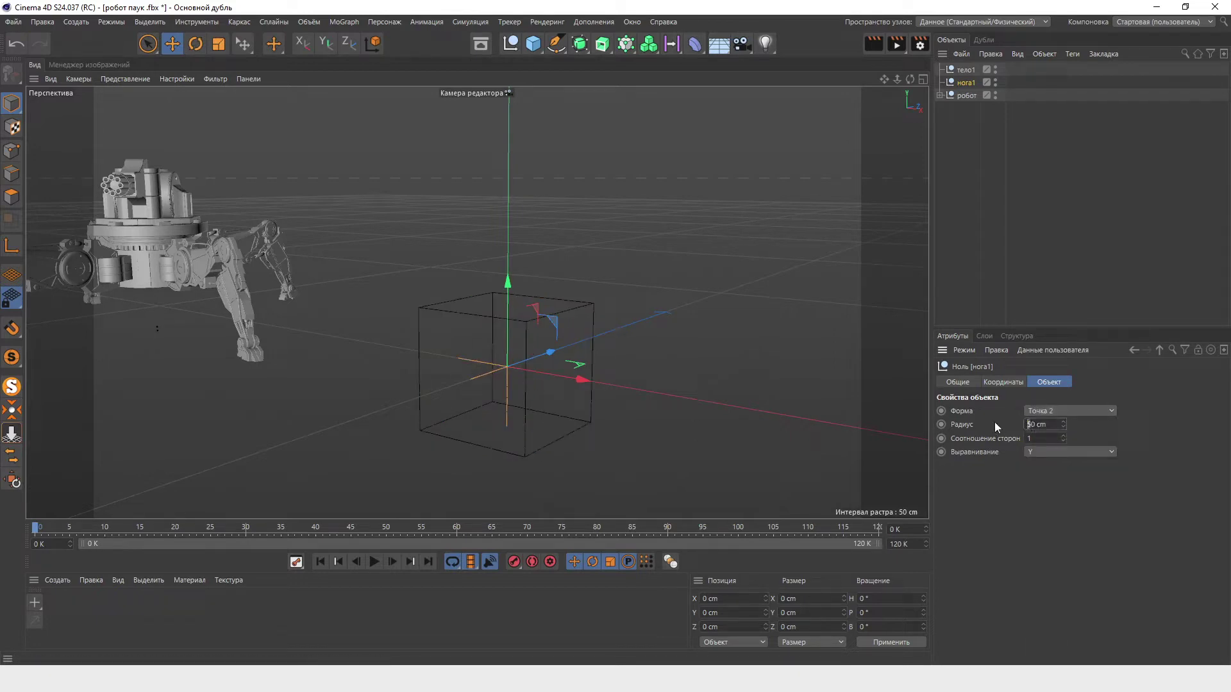
Step: Set нога1's X position to 100 cm
{"action": "left_click", "coordinate": [998, 382]}
{"action": "mouse_move", "coordinate": [604, 259]}
{"action": "left_mouse_down", "text": "alt"}
{"action": "mouse_move", "coordinate": [569, 316]}
{"action": "mouse_move", "coordinate": [574, 382]}
{"action": "mouse_move", "coordinate": [631, 367]}
{"action": "left_mouse_up", "text": "alt"}
{"action": "left_click", "coordinate": [974, 412]}
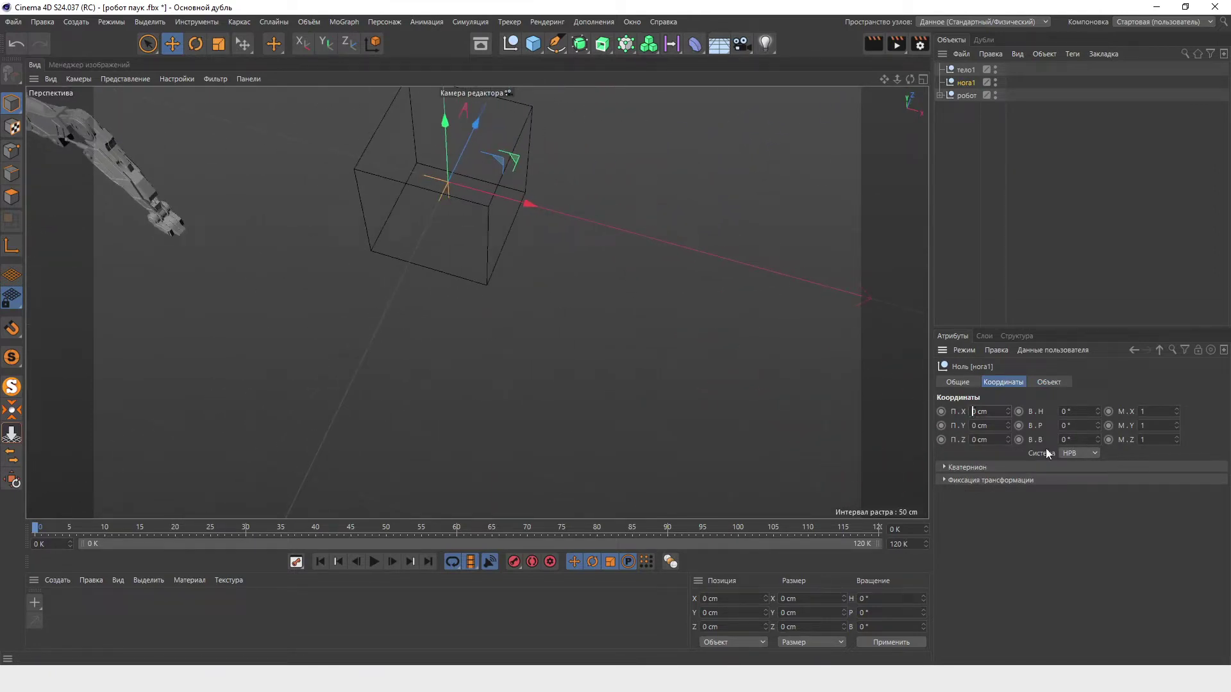
{"action": "type", "text": "100"}
{"action": "key", "text": "Return"}
{"action": "mouse_move", "coordinate": [644, 202]}
{"action": "left_mouse_down", "text": "alt"}
{"action": "mouse_move", "coordinate": [603, 186]}
{"action": "mouse_move", "coordinate": [599, 156]}
{"action": "mouse_move", "coordinate": [672, 141]}
{"action": "mouse_move", "coordinate": [588, 242]}
{"action": "mouse_move", "coordinate": [577, 170]}
{"action": "left_mouse_up", "text": "alt"}
{"action": "mouse_move", "coordinate": [607, 279]}
{"action": "left_mouse_down", "text": "alt"}
{"action": "mouse_move", "coordinate": [618, 212]}
{"action": "mouse_move", "coordinate": [647, 175]}
{"action": "mouse_move", "coordinate": [524, 275]}
{"action": "mouse_move", "coordinate": [569, 271]}
{"action": "mouse_move", "coordinate": [690, 192]}
{"action": "mouse_move", "coordinate": [681, 255]}
{"action": "left_mouse_up", "text": "alt"}
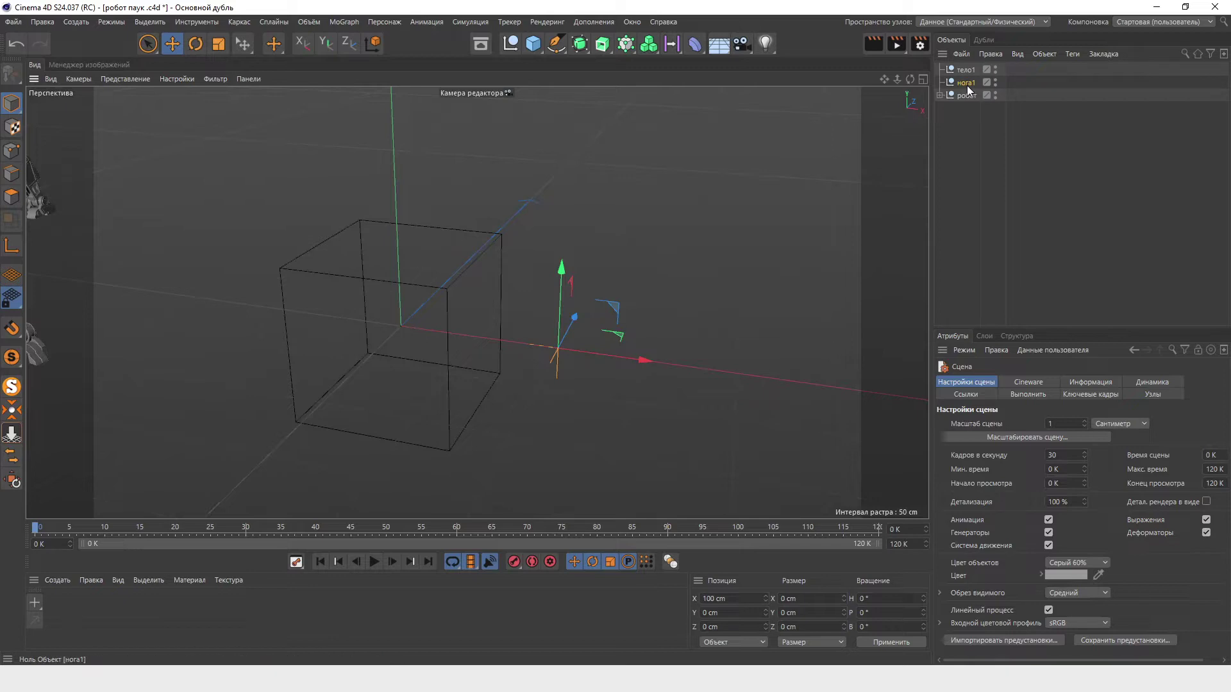
Step: Duplicate нога1 and rename the copy нога1_напр
{"action": "left_click_drag", "start_coordinate": [967, 88], "coordinate": [968, 96], "text": "ctrl"}
{"action": "double_click", "coordinate": [971, 96]}
{"action": "left_click", "coordinate": [984, 96]}
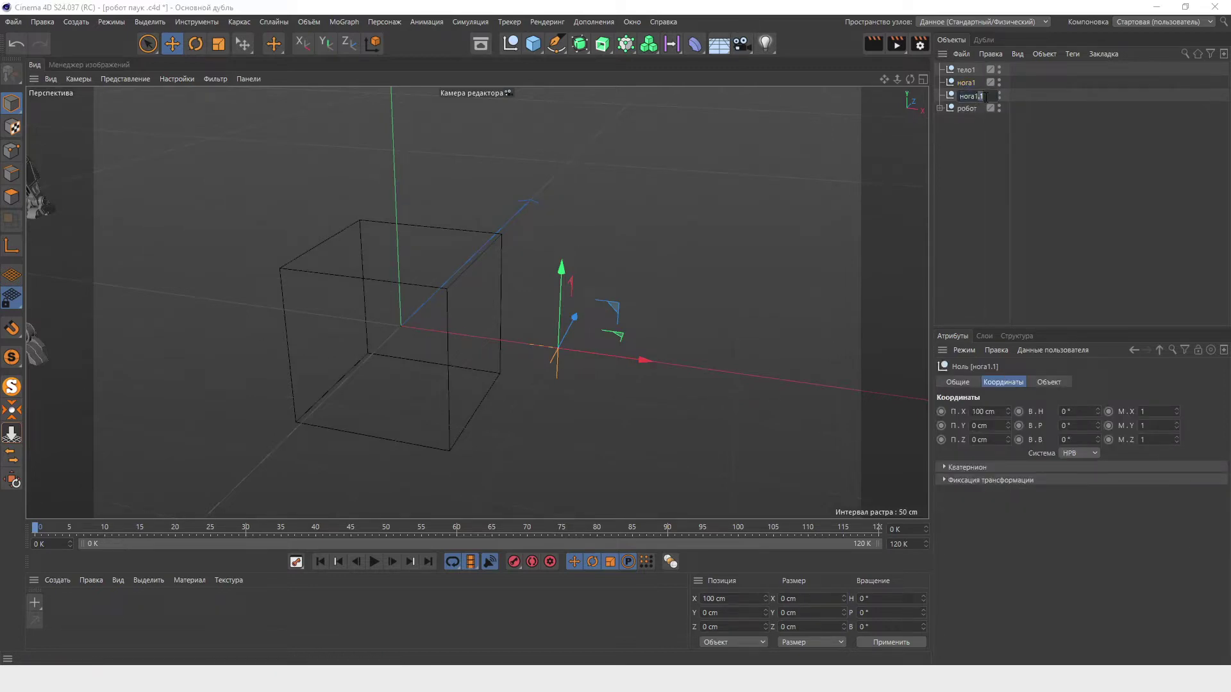
{"action": "key", "text": "BackSpace"}
{"action": "key", "text": "BackSpace"}
{"action": "type", "text": "_напр"}
{"action": "key", "text": "Return"}
Step: Raise нога1_напр to Y 100 cm and display it as a sphere
{"action": "left_click", "coordinate": [974, 425]}
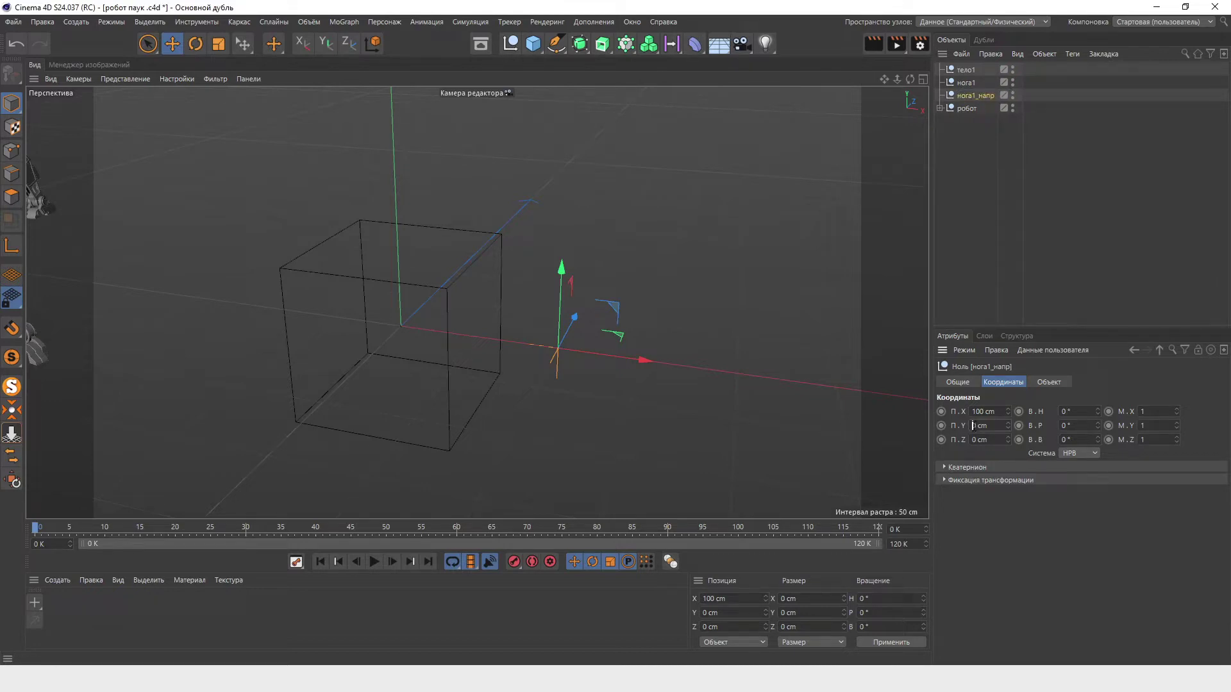
{"action": "type", "text": "10"}
{"action": "key", "text": "Return"}
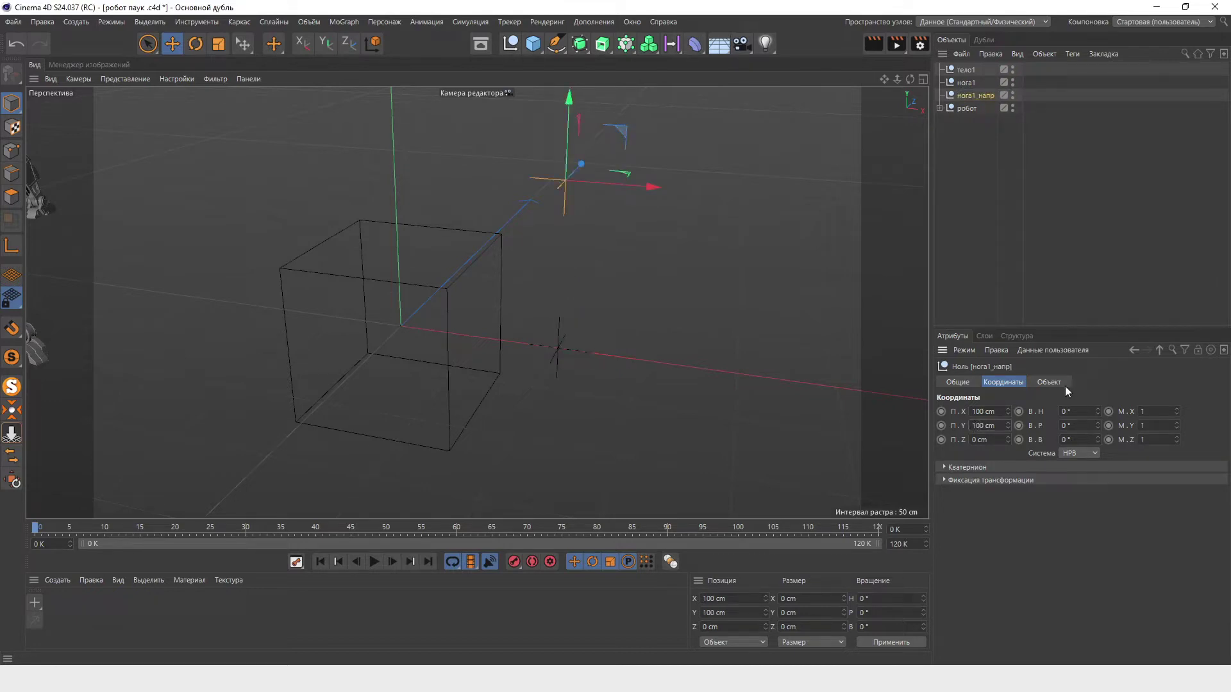
{"action": "left_click", "coordinate": [1063, 383]}
{"action": "left_click", "coordinate": [1075, 410]}
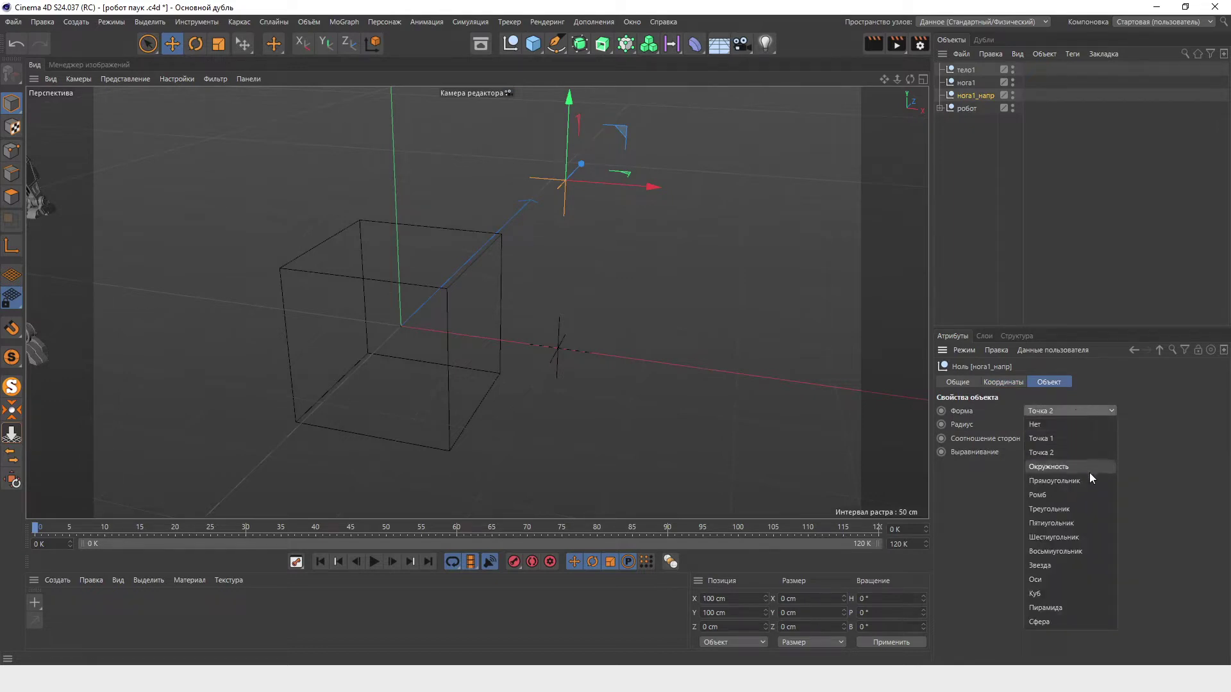
{"action": "left_click", "coordinate": [1067, 621]}
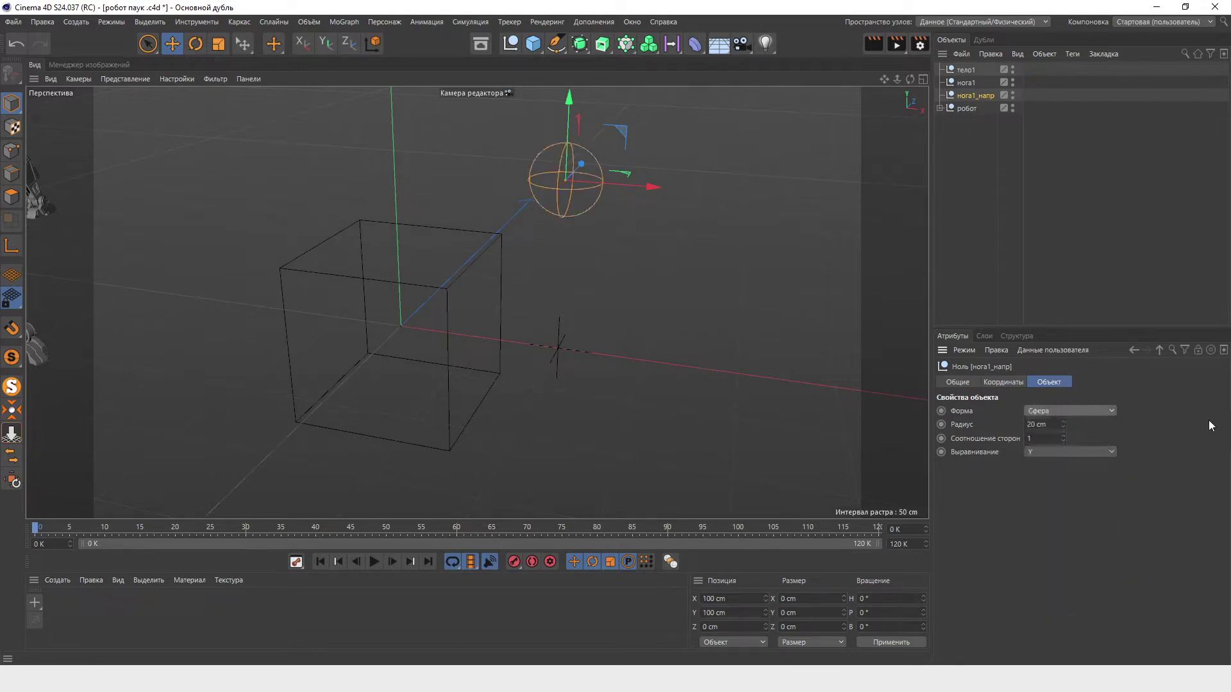
{"action": "mouse_move", "coordinate": [683, 255]}
{"action": "left_mouse_down", "text": "alt"}
{"action": "mouse_move", "coordinate": [837, 281]}
{"action": "mouse_move", "coordinate": [363, 294]}
{"action": "mouse_move", "coordinate": [338, 264]}
{"action": "left_mouse_up", "text": "alt"}
{"action": "right_click_drag", "start_coordinate": [342, 262], "coordinate": [432, 306], "text": "alt"}
{"action": "scroll", "coordinate": [423, 295], "scroll_direction": "up", "scroll_amount": 2}
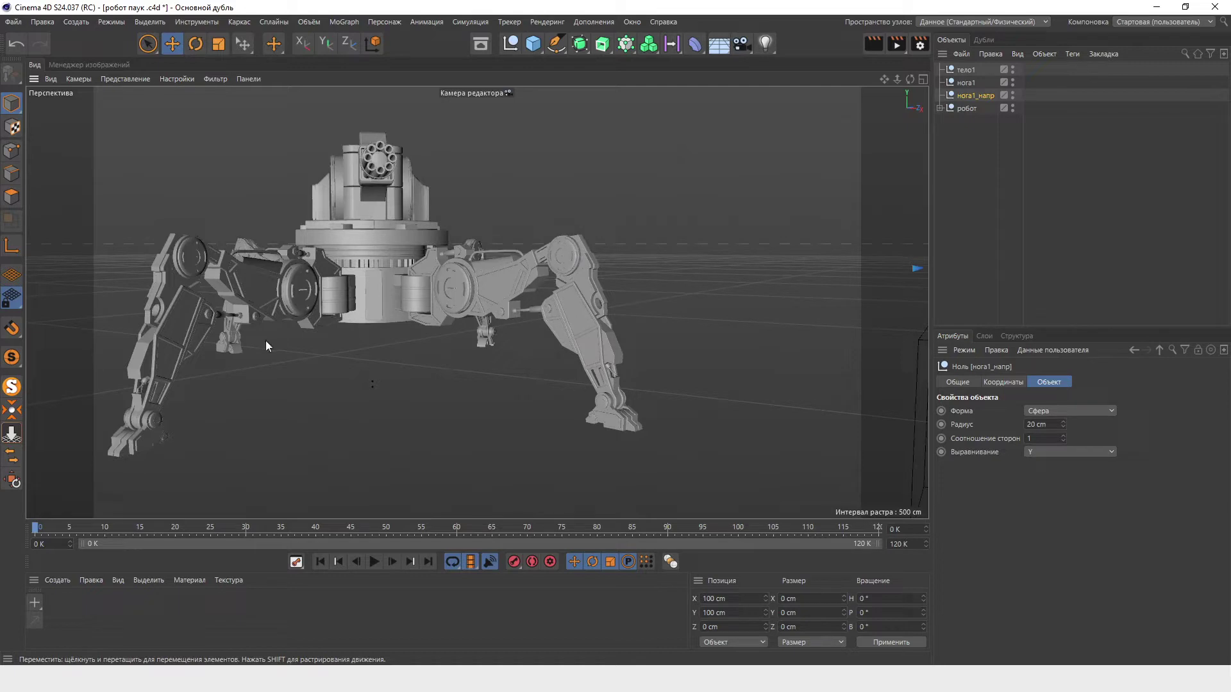
Step: Frame the null, maximise the front view, and open the Персонаж menu
{"action": "key", "text": "o"}
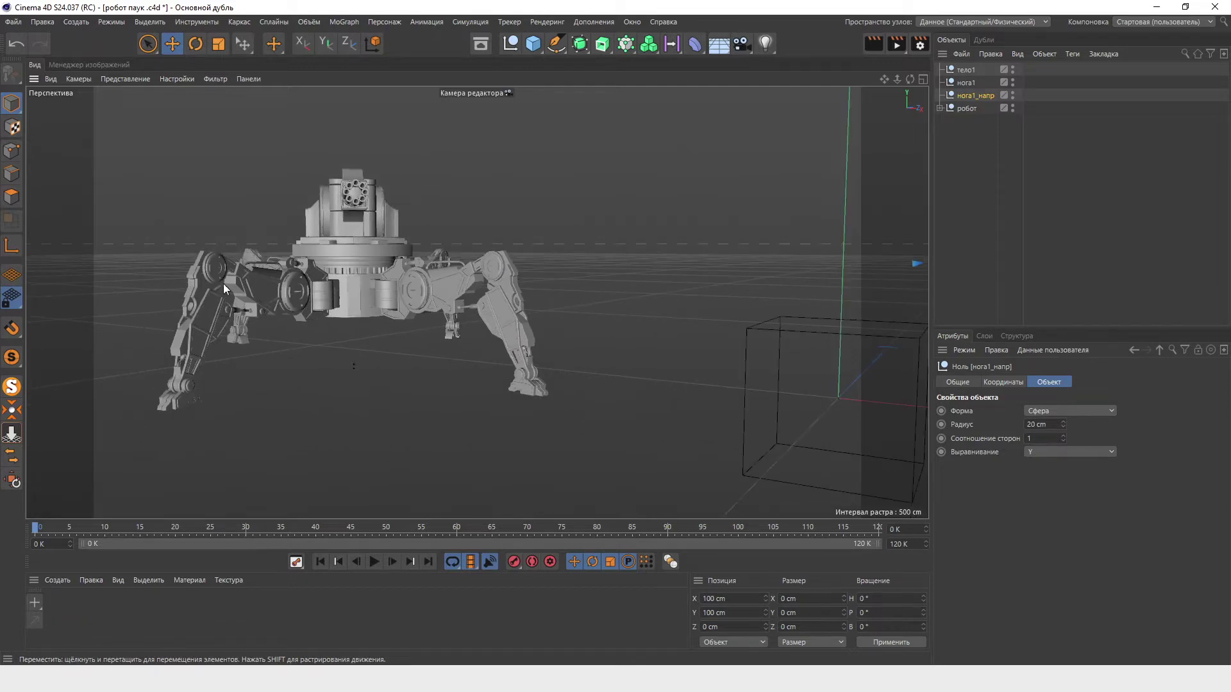
{"action": "middle_click", "coordinate": [691, 301]}
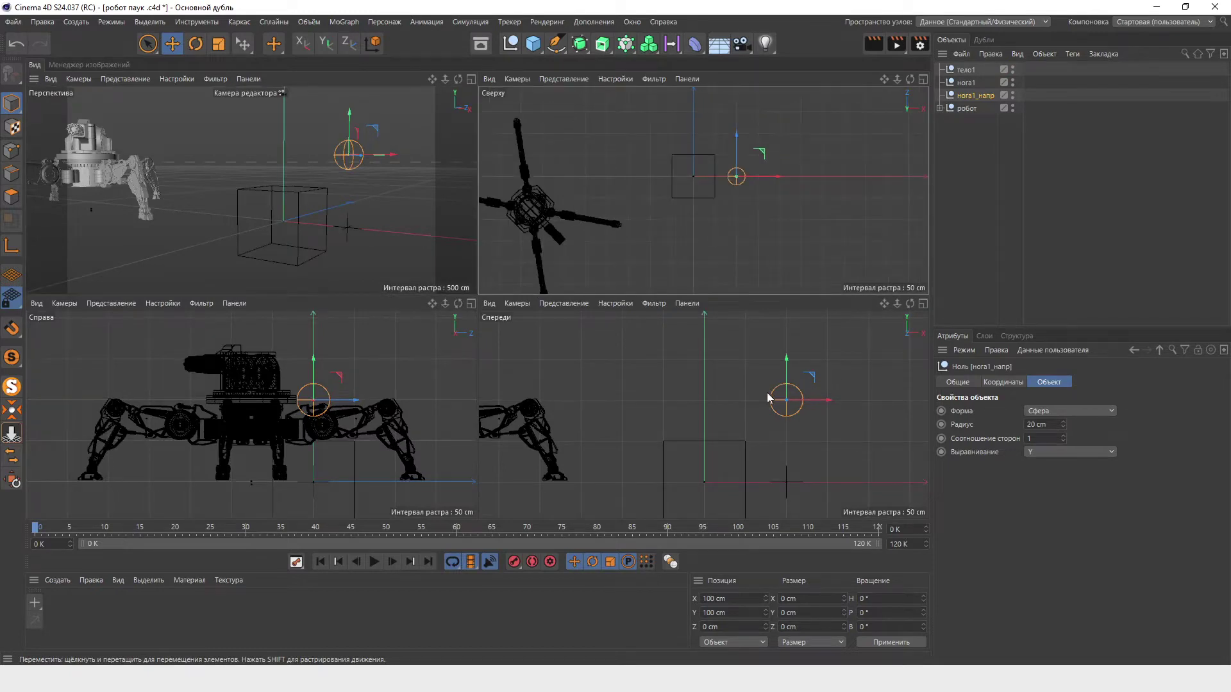
{"action": "middle_click", "coordinate": [769, 399]}
{"action": "scroll", "coordinate": [618, 390], "scroll_direction": "down", "scroll_amount": 3}
{"action": "scroll", "coordinate": [675, 246], "scroll_direction": "up", "scroll_amount": 4}
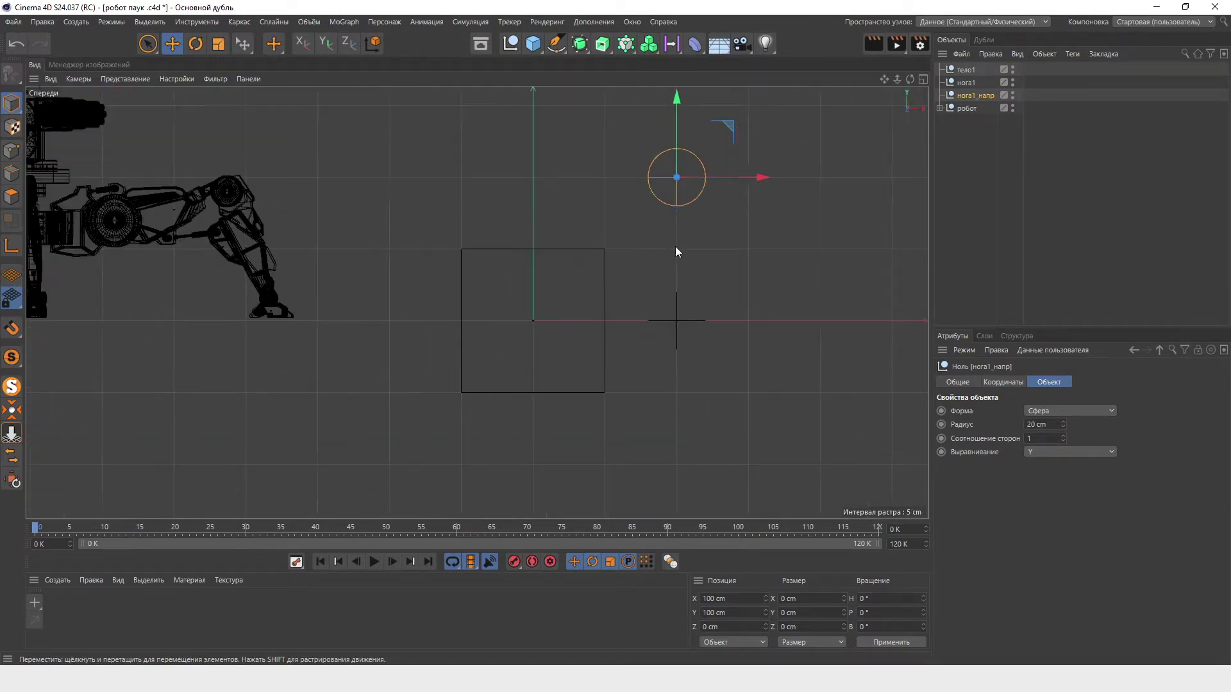
{"action": "left_click", "coordinate": [388, 22]}
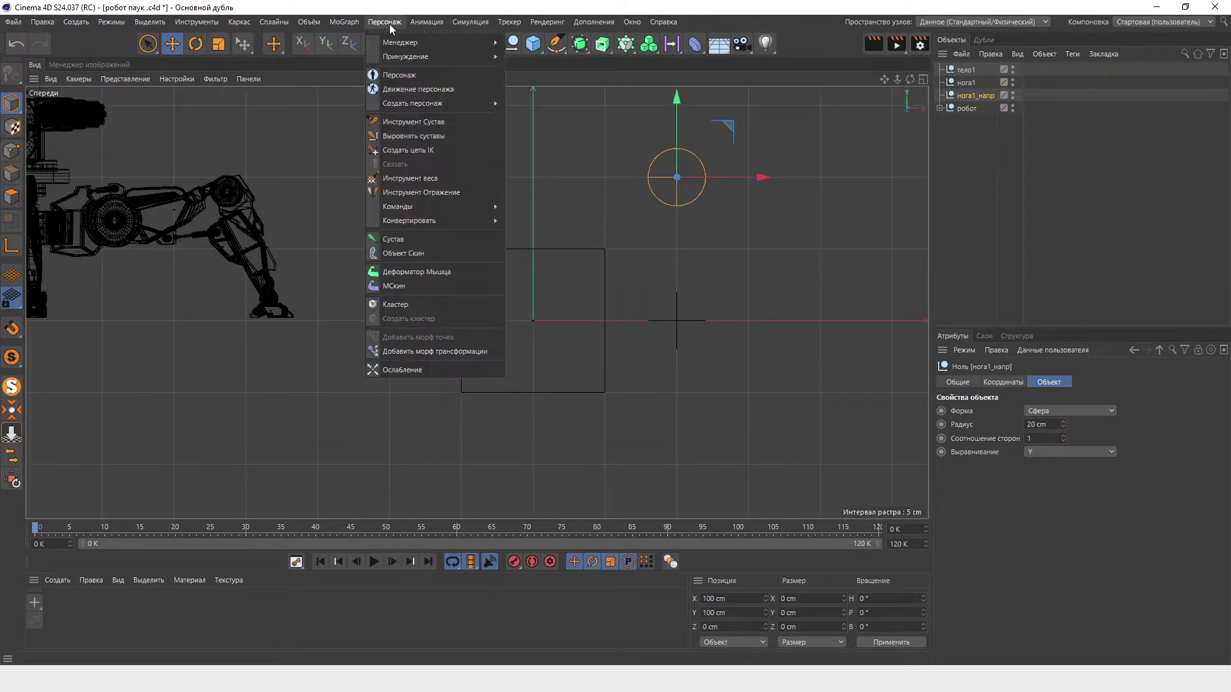
Step: Draw a three-joint leg chain in the front view with the Joint Tool
{"action": "left_click", "coordinate": [442, 128]}
{"action": "scroll", "coordinate": [633, 224], "scroll_direction": "up", "scroll_amount": 1}
{"action": "left_click", "coordinate": [1044, 178]}
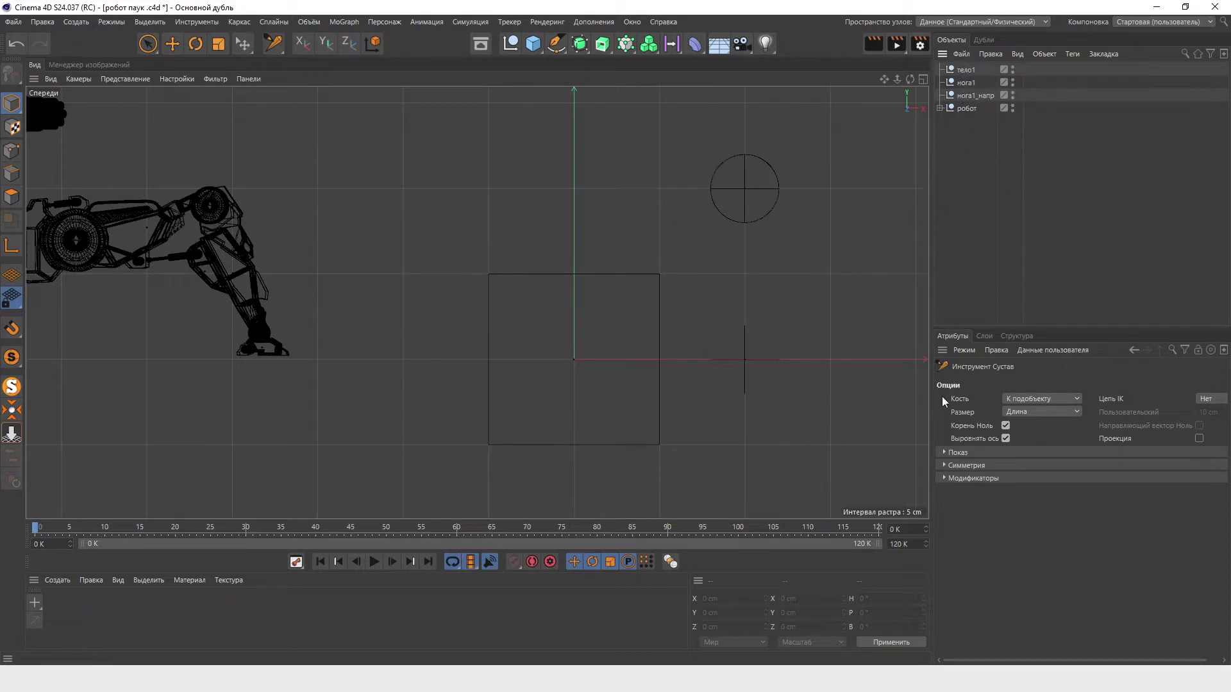
{"action": "left_click", "coordinate": [609, 357], "text": "ctrl"}
{"action": "left_click", "coordinate": [686, 293], "text": "ctrl"}
{"action": "left_click", "coordinate": [744, 357], "text": "ctrl"}
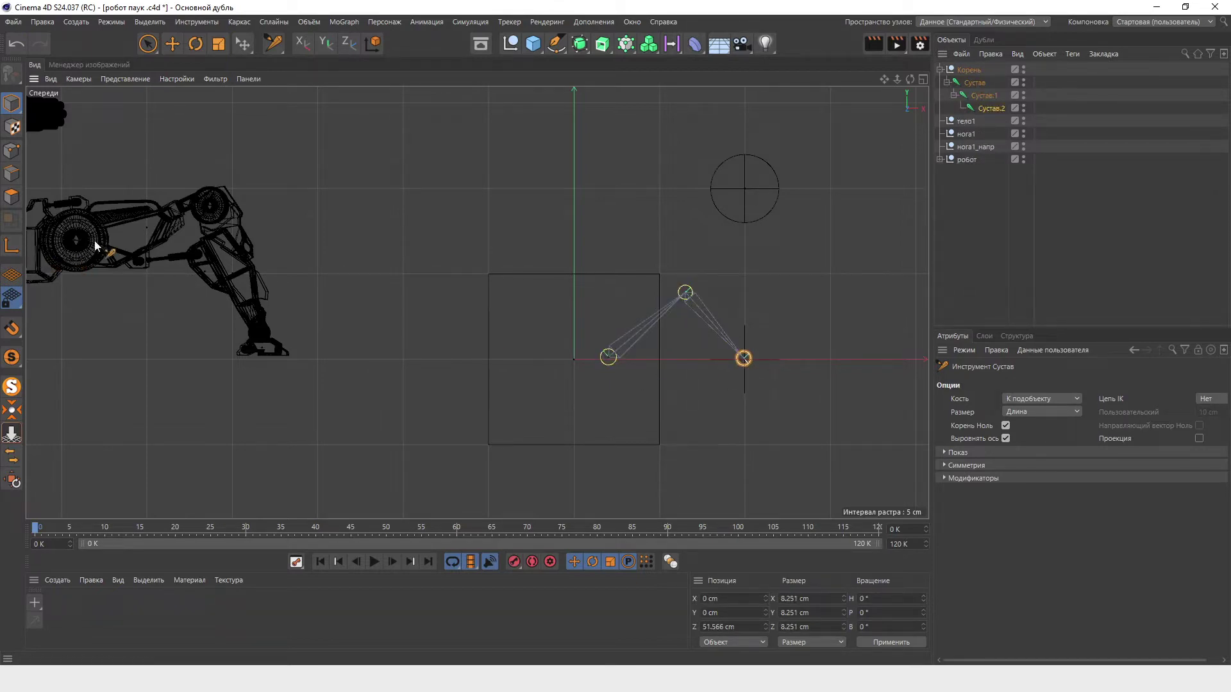
{"action": "middle_click_drag", "start_coordinate": [436, 303], "coordinate": [402, 296]}
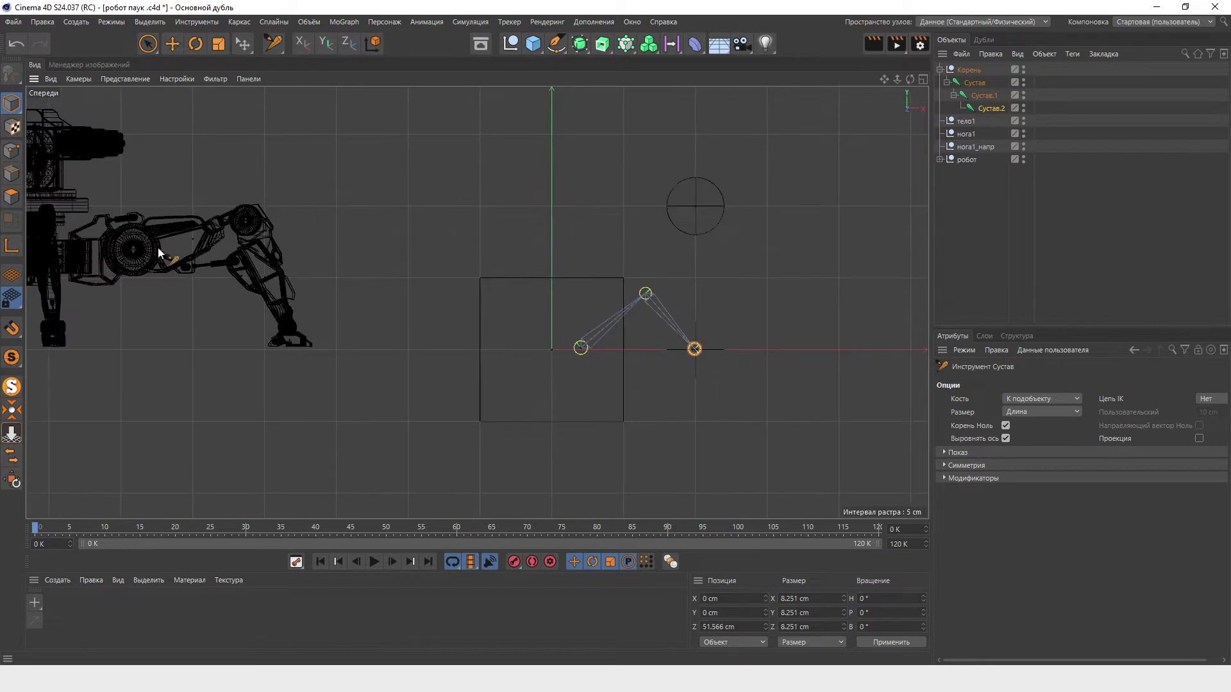
{"action": "scroll", "coordinate": [611, 340], "scroll_direction": "up", "scroll_amount": 2}
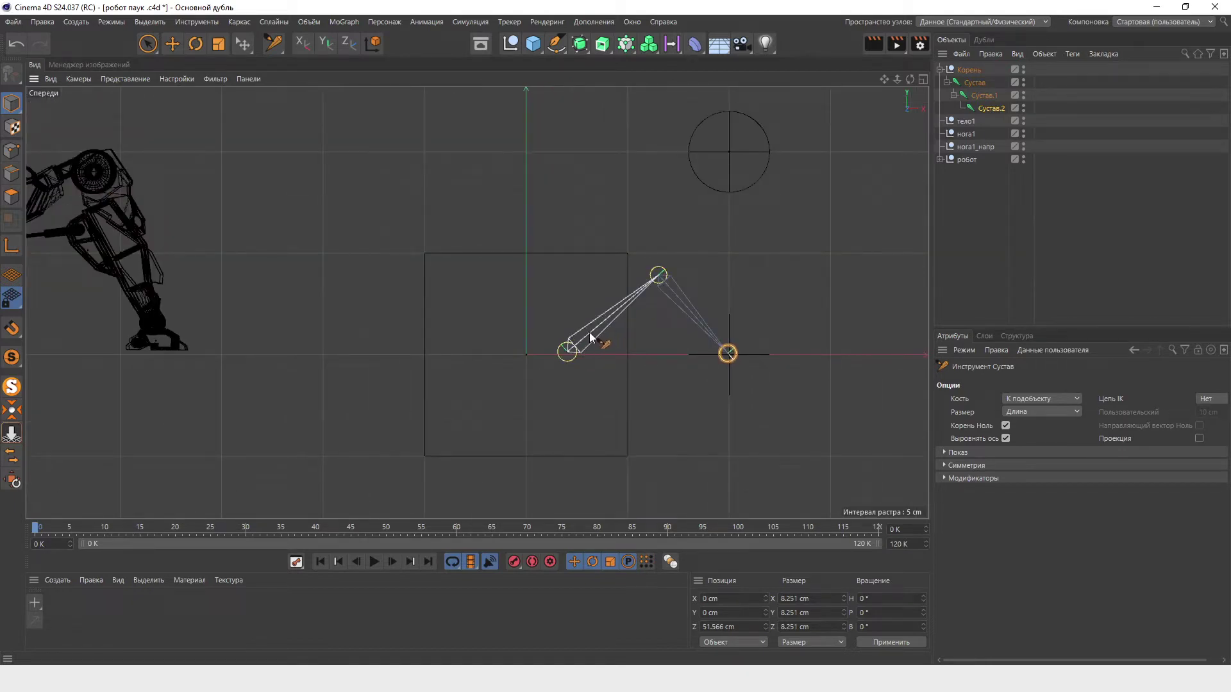
Step: Insert extra joints on both bones and reposition the joints to shape the leg
{"action": "left_click", "coordinate": [590, 333], "text": "ctrl"}
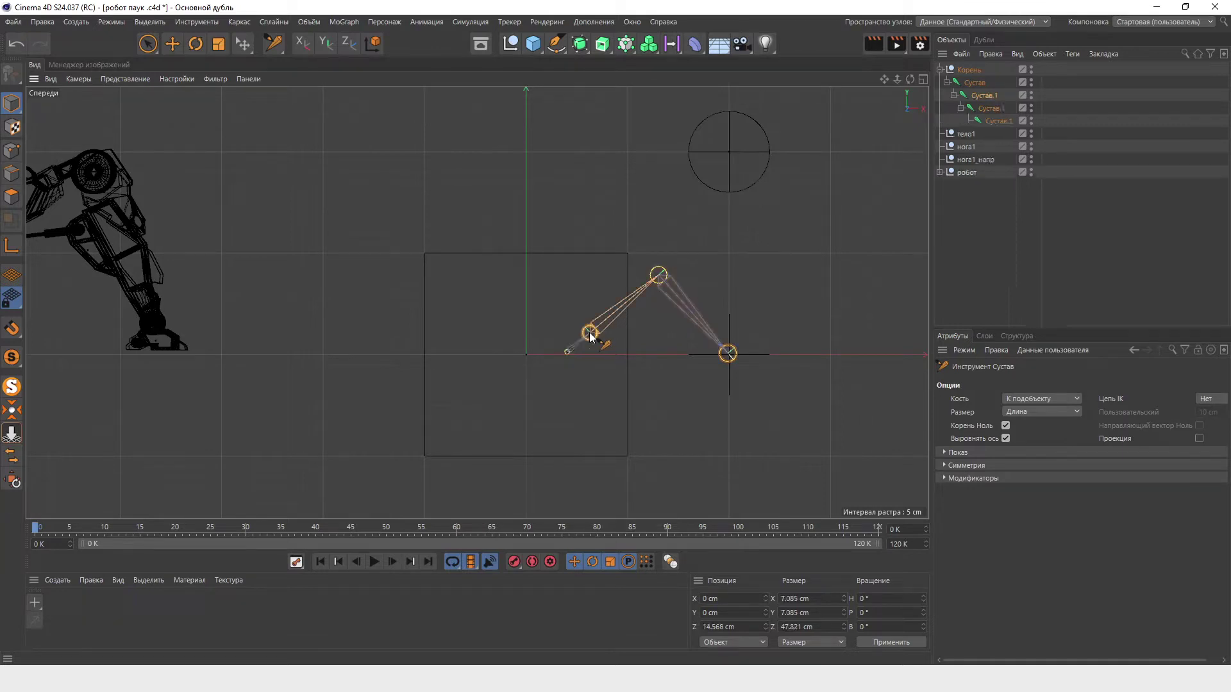
{"action": "left_click", "coordinate": [709, 333], "text": "ctrl"}
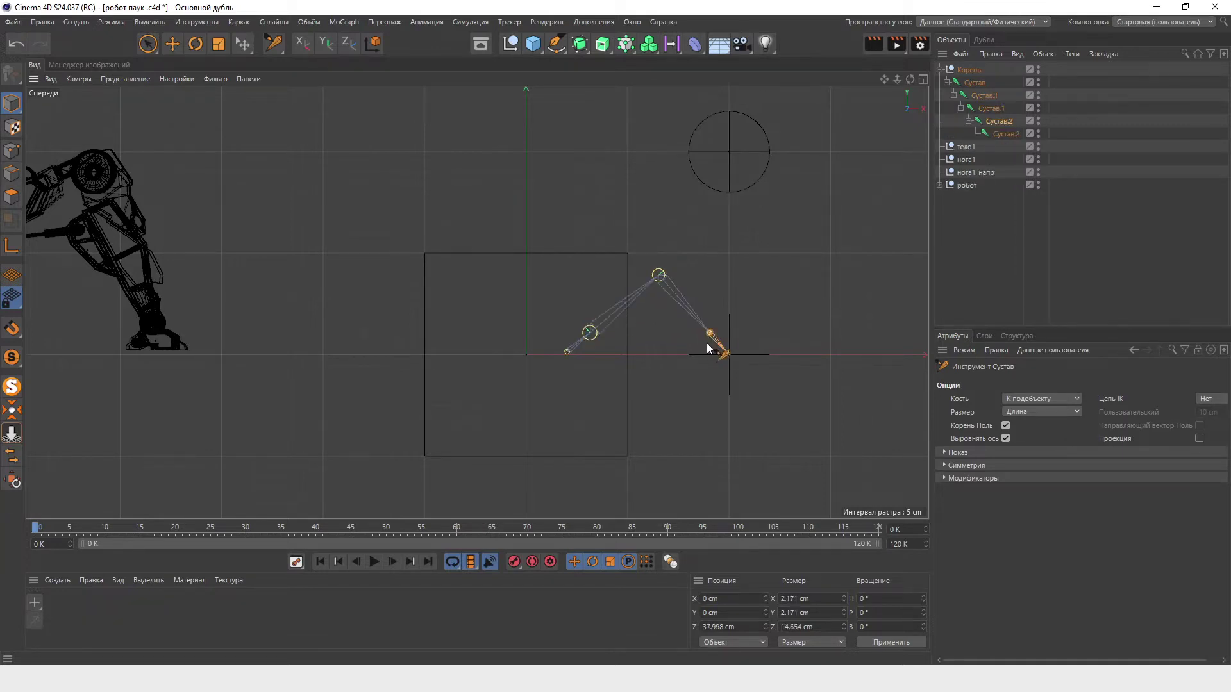
{"action": "scroll", "coordinate": [707, 343], "scroll_direction": "down", "scroll_amount": 2}
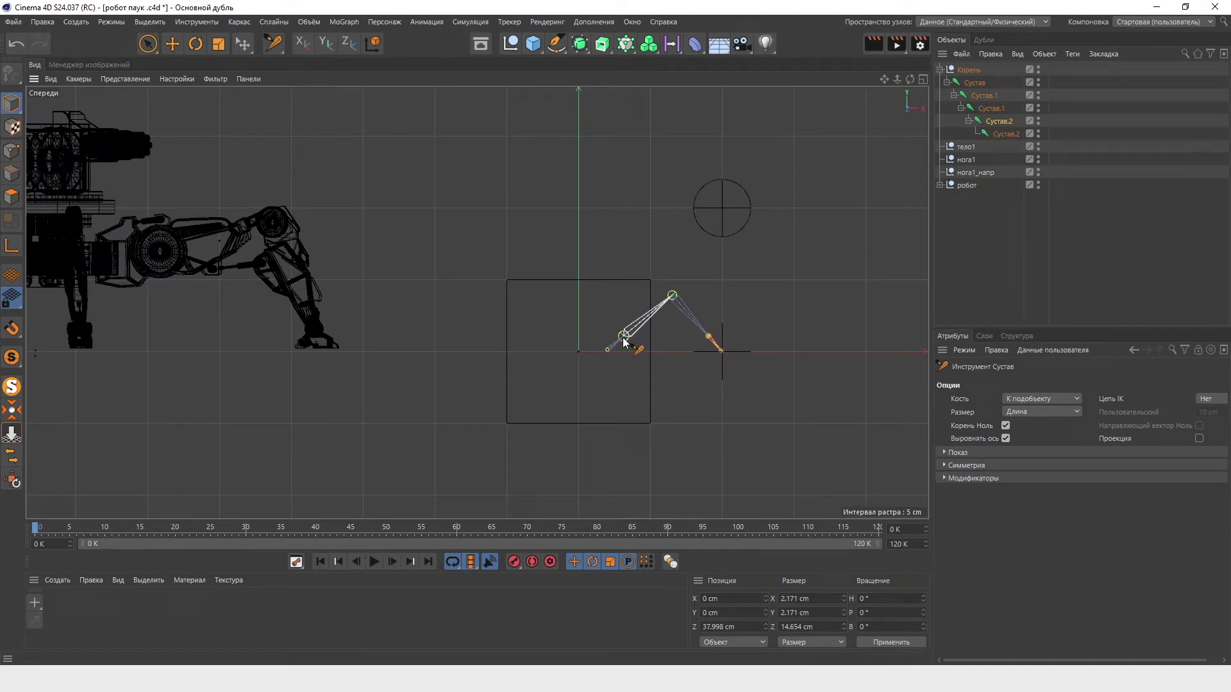
{"action": "left_click_drag", "start_coordinate": [624, 342], "coordinate": [630, 338]}
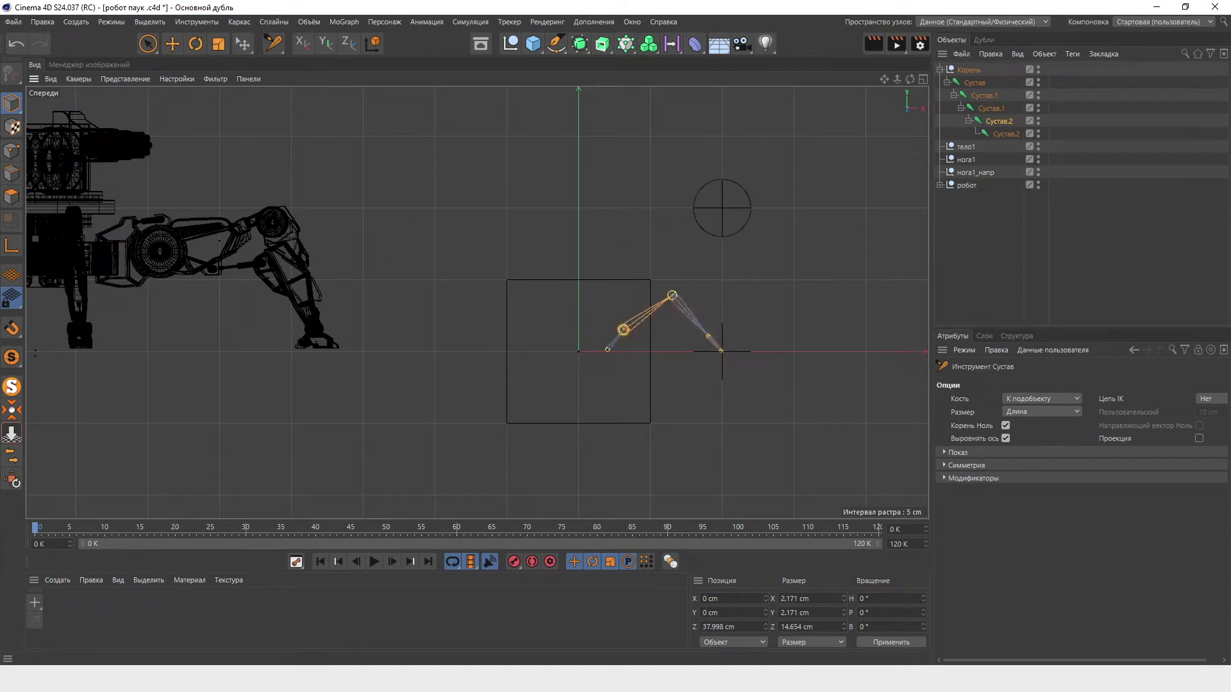
{"action": "left_click_drag", "start_coordinate": [672, 296], "coordinate": [690, 297]}
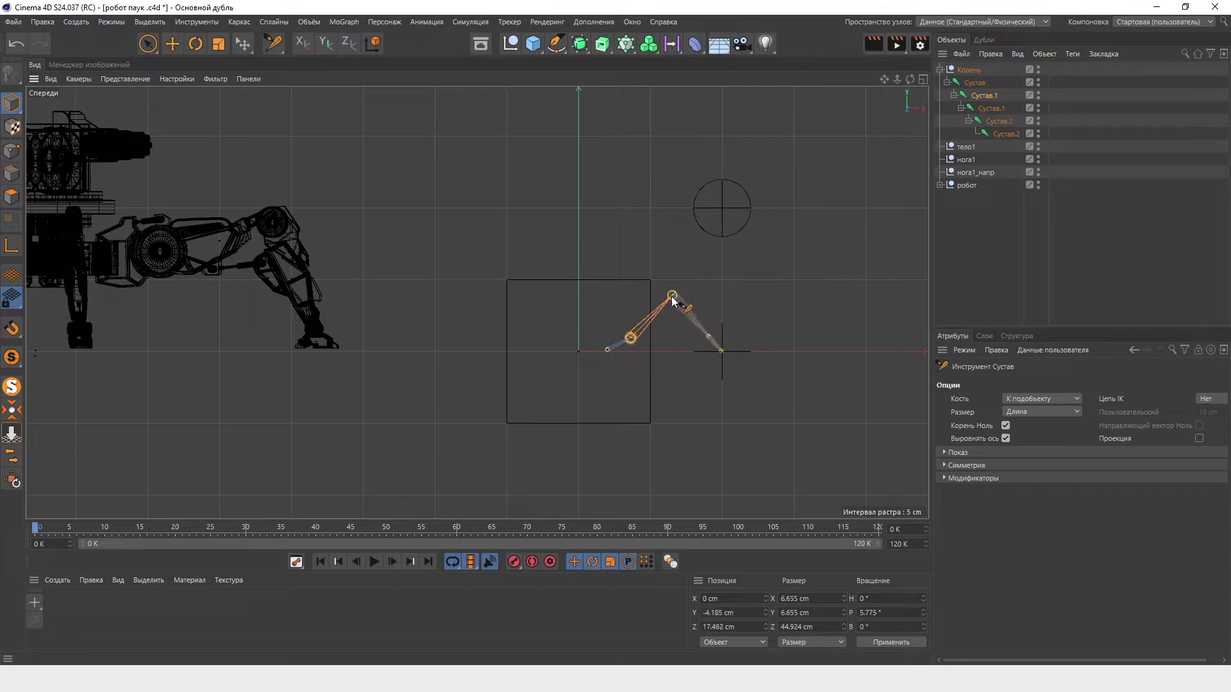
{"action": "left_click_drag", "start_coordinate": [711, 341], "coordinate": [716, 331]}
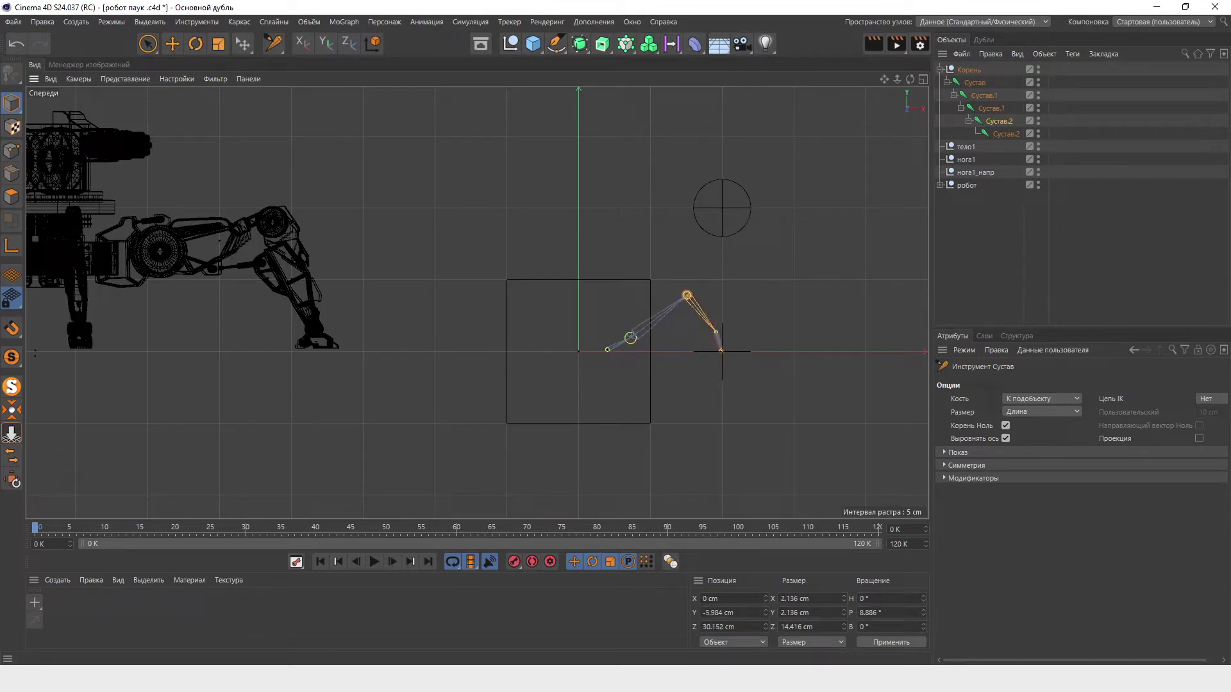
{"action": "left_click", "coordinate": [699, 311]}
{"action": "scroll", "coordinate": [719, 338], "scroll_direction": "up", "scroll_amount": 2}
{"action": "left_click", "coordinate": [722, 338]}
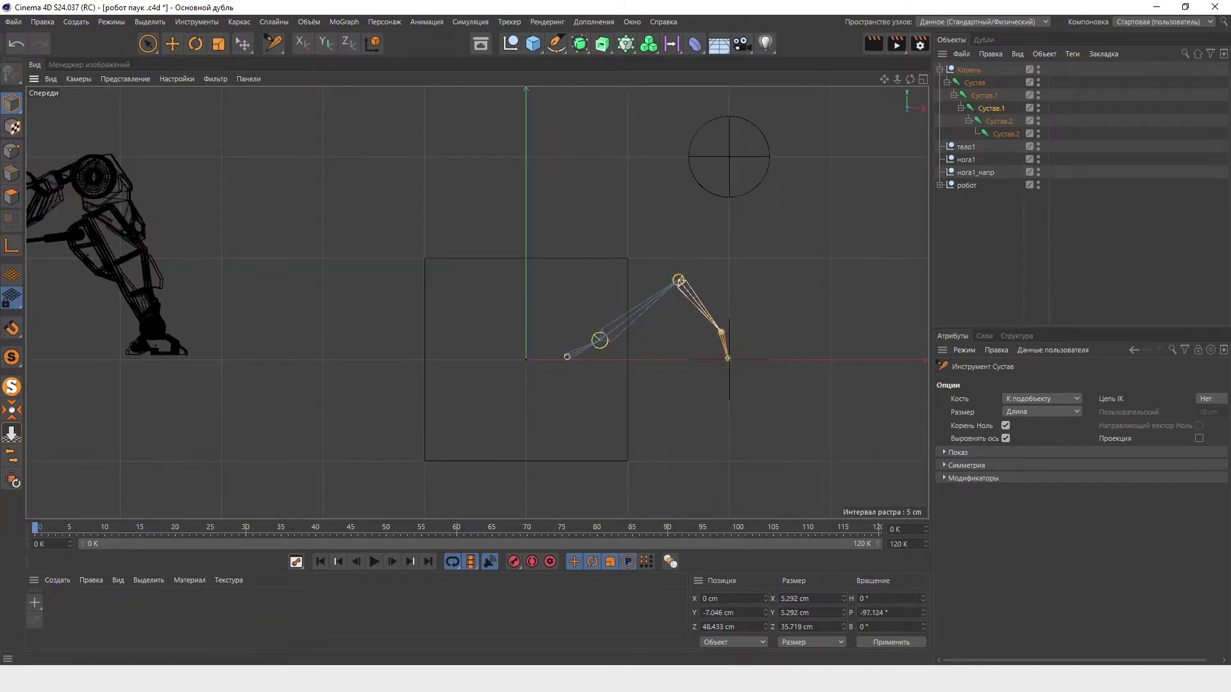
{"action": "key", "text": "ctrl+z"}
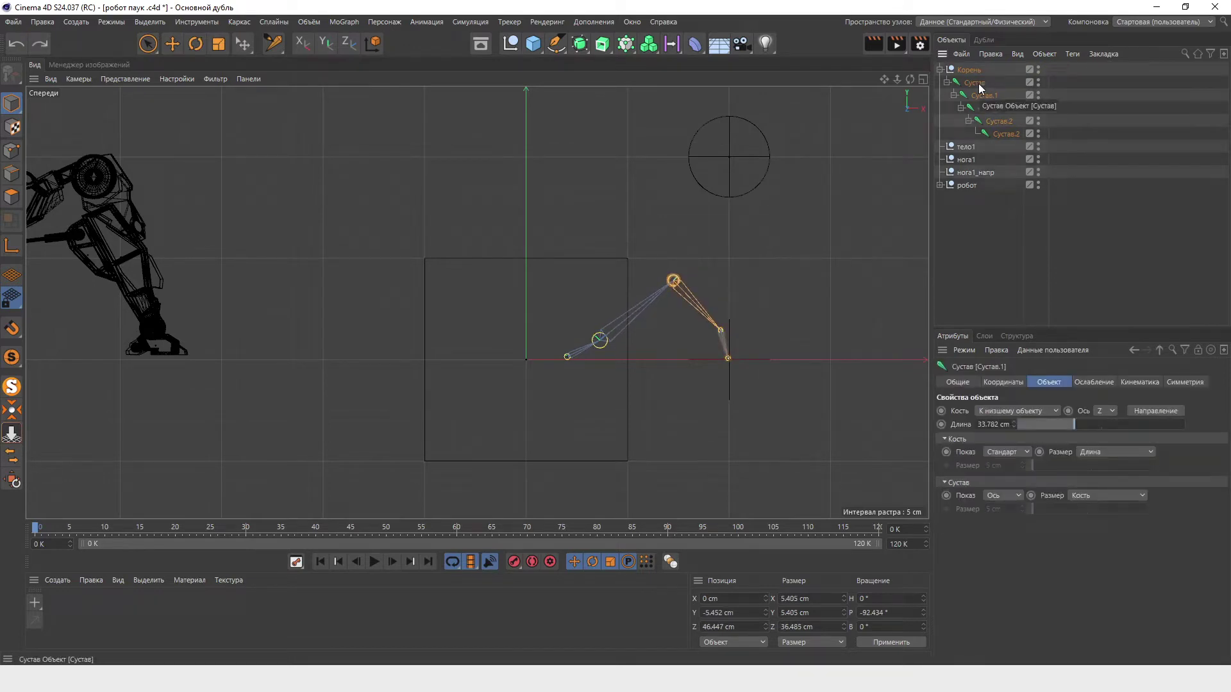
Step: Move the Сустав chain out to the top level and delete the Корень null
{"action": "left_click_drag", "start_coordinate": [979, 88], "coordinate": [987, 69]}
{"action": "left_click", "coordinate": [976, 133]}
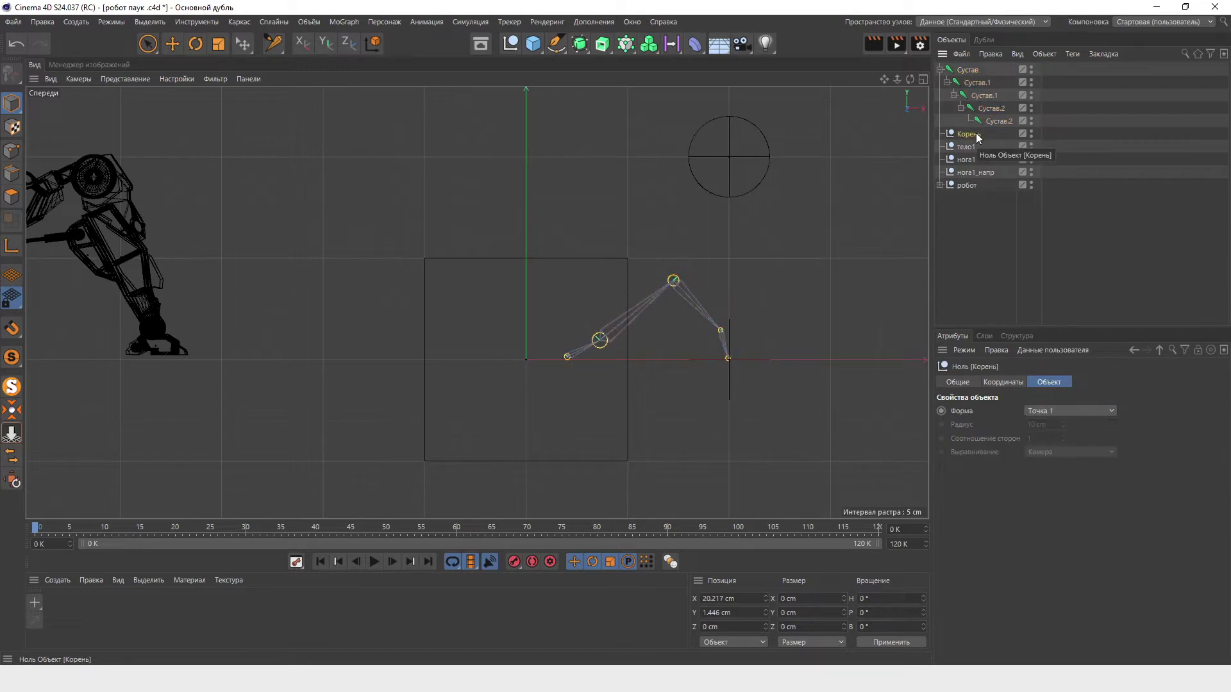
{"action": "key", "text": "Delete"}
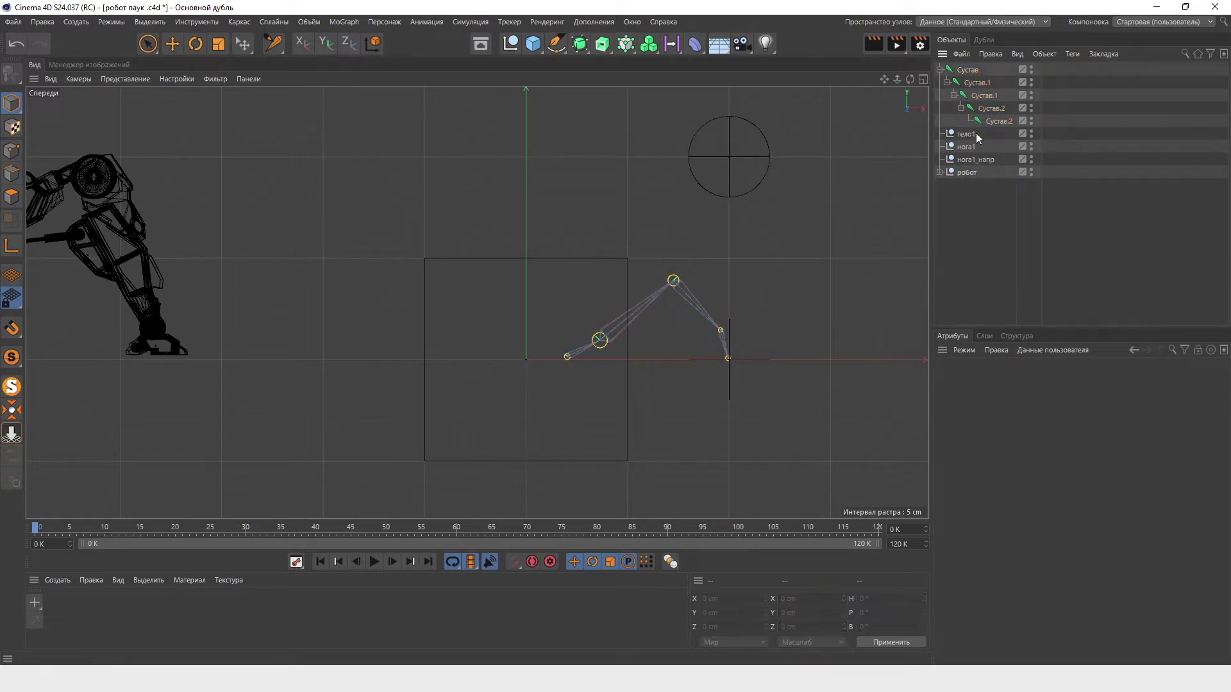
Step: Rename the top joint нога1_Сустав1 and copy that name
{"action": "double_click", "coordinate": [967, 70]}
{"action": "key", "text": "Home"}
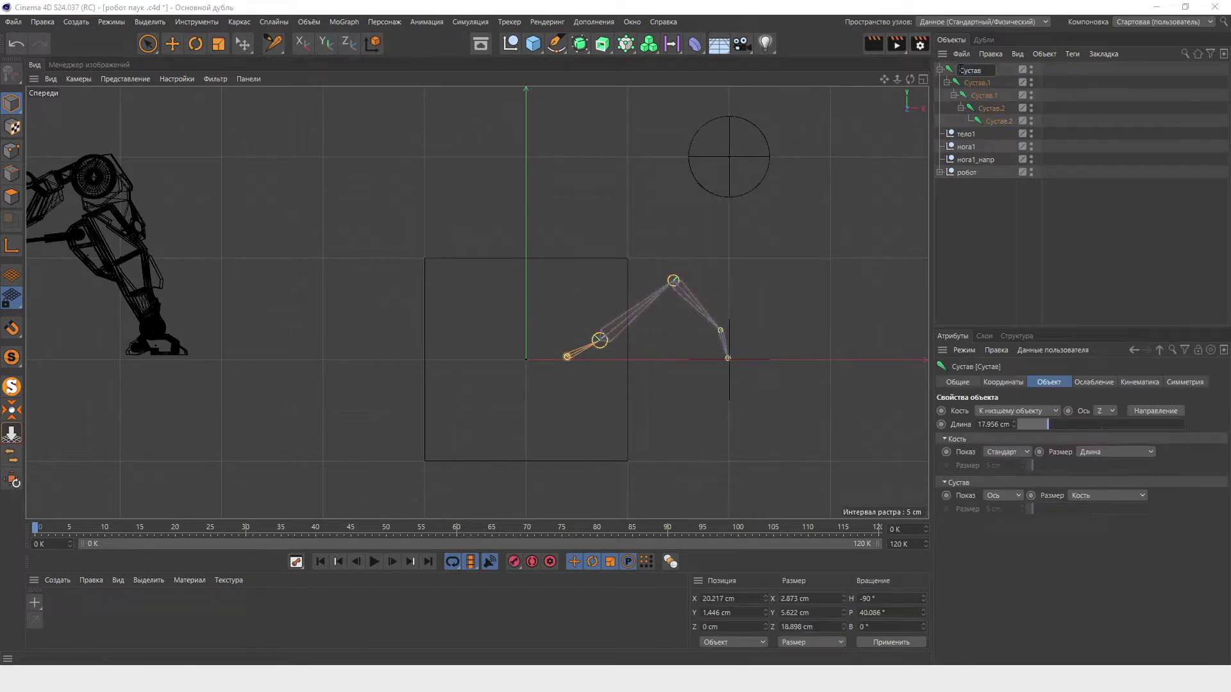
{"action": "type", "text": "нога1_"}
{"action": "key", "text": "End"}
{"action": "key", "text": "shift+Home"}
{"action": "key", "text": "ctrl+c"}
{"action": "left_click", "coordinate": [991, 84]}
Step: Rename the second and third joints нога1_Сустав2 and нога1_Сустав3
{"action": "double_click", "coordinate": [991, 83]}
{"action": "key", "text": "ctrl+v"}
{"action": "key", "text": "BackSpace"}
{"action": "type", "text": "2"}
{"action": "key", "text": "Return"}
{"action": "left_click", "coordinate": [981, 95]}
{"action": "double_click", "coordinate": [981, 95]}
{"action": "key", "text": "ctrl+v"}
{"action": "key", "text": "BackSpace"}
{"action": "type", "text": "3"}
{"action": "key", "text": "Return"}
Step: Rename the fourth and fifth joints нога1_Сустав4 and нога1_Сустав5
{"action": "left_click", "coordinate": [1008, 108]}
{"action": "double_click", "coordinate": [1007, 108]}
{"action": "key", "text": "ctrl+v"}
{"action": "key", "text": "BackSpace"}
{"action": "type", "text": "4"}
{"action": "key", "text": "Return"}
{"action": "left_click", "coordinate": [1005, 122]}
{"action": "double_click", "coordinate": [1006, 122]}
{"action": "key", "text": "ctrl+v"}
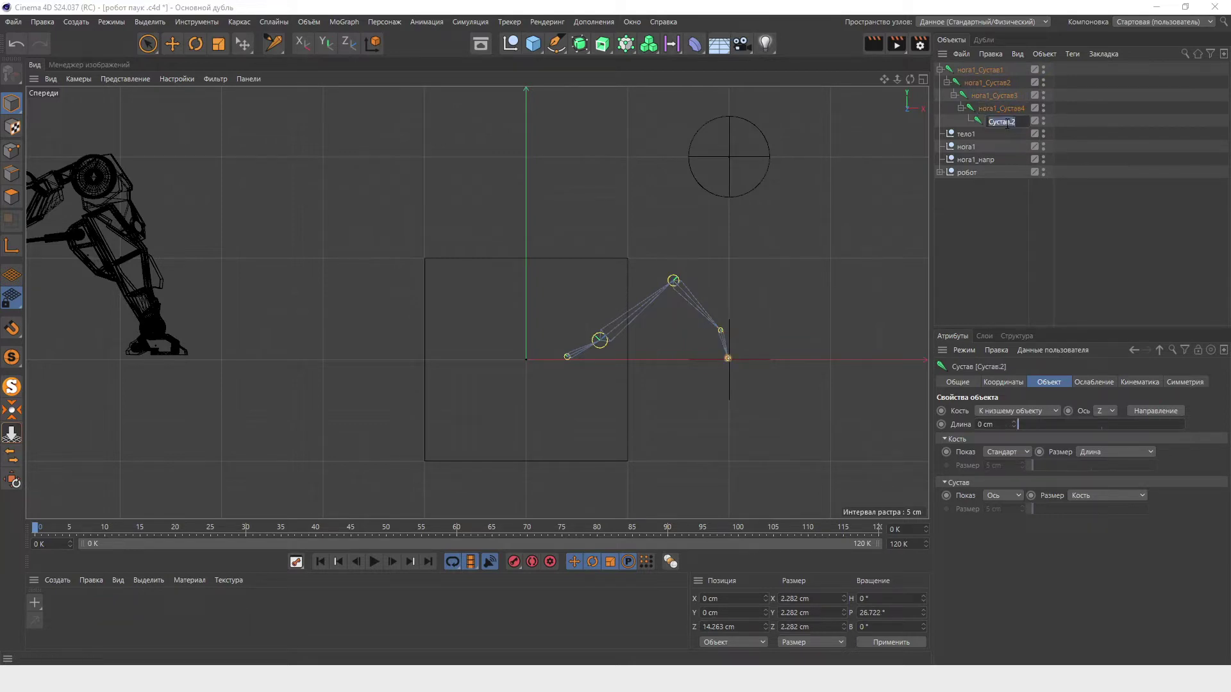
{"action": "key", "text": "BackSpace"}
{"action": "type", "text": "5"}
{"action": "key", "text": "Return"}
{"action": "key", "text": "e"}
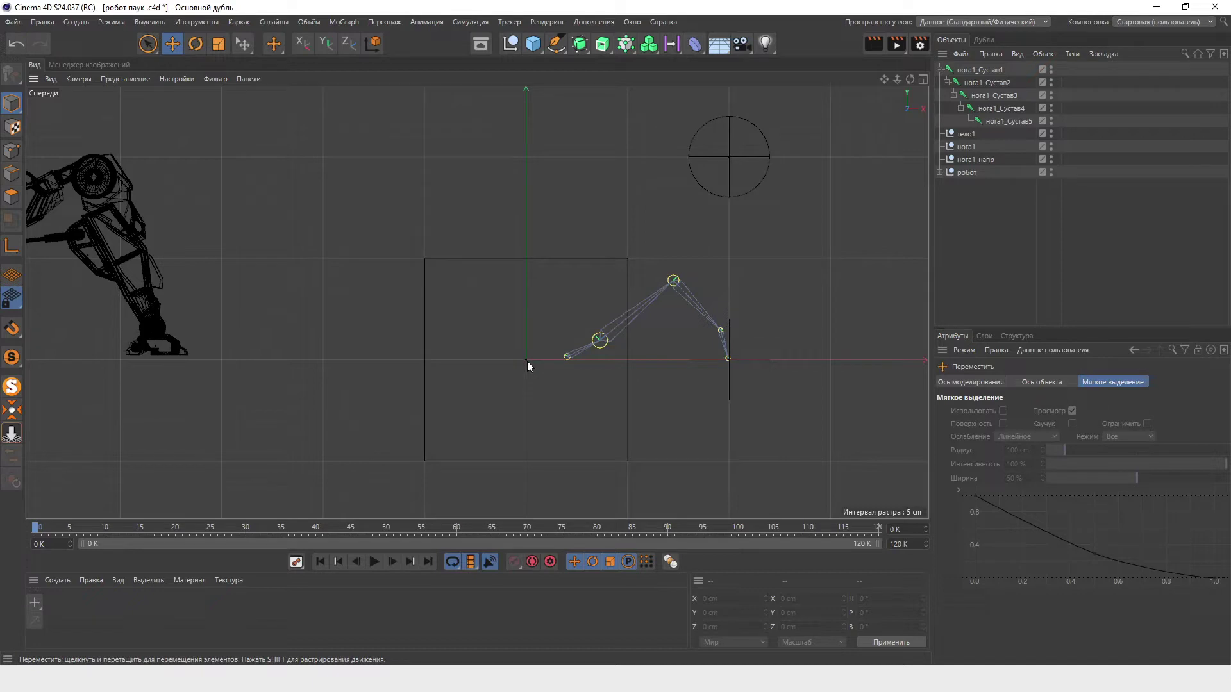
Step: Create a standalone joint at the origin and parent нога1_Сустав1 under it
{"action": "left_click", "coordinate": [385, 22]}
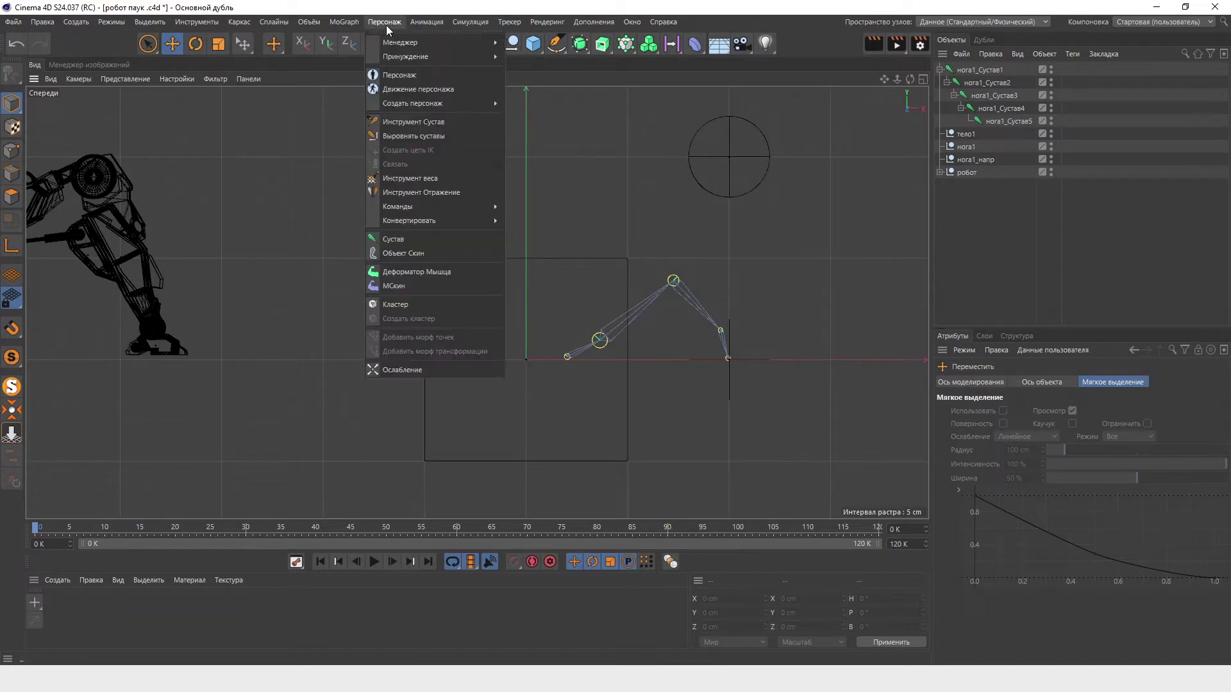
{"action": "left_click", "coordinate": [421, 240]}
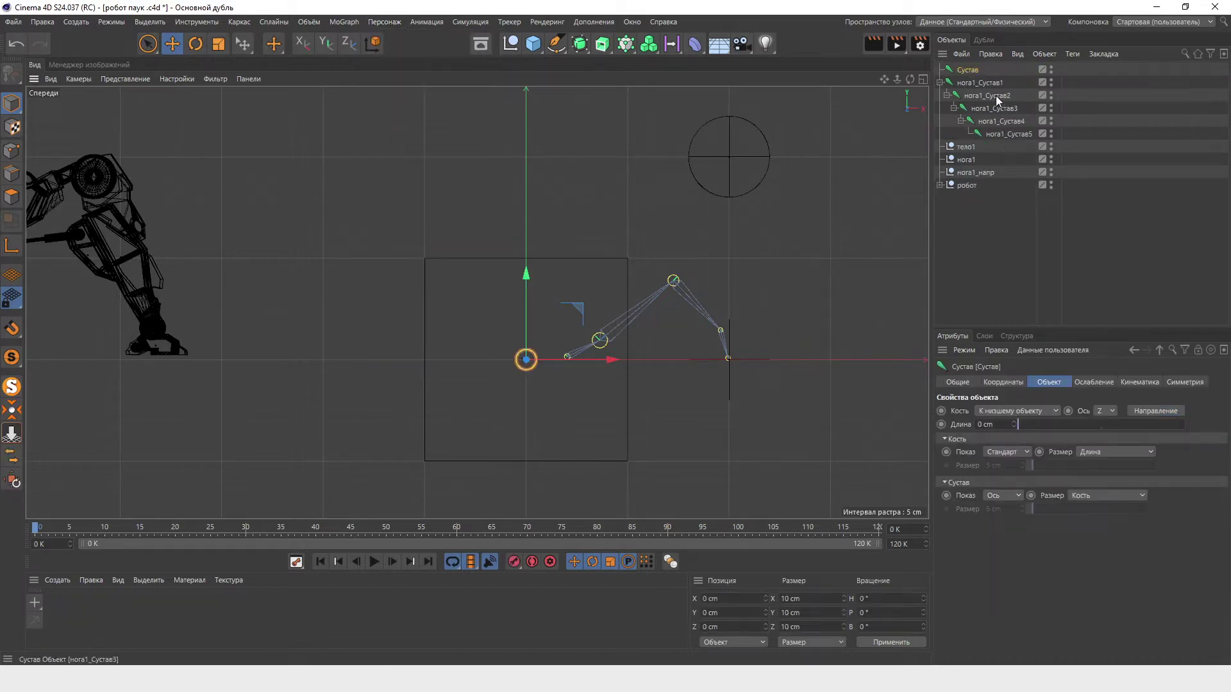
{"action": "left_click", "coordinate": [987, 83]}
{"action": "left_click_drag", "start_coordinate": [979, 86], "coordinate": [973, 72]}
{"action": "left_click", "coordinate": [533, 380]}
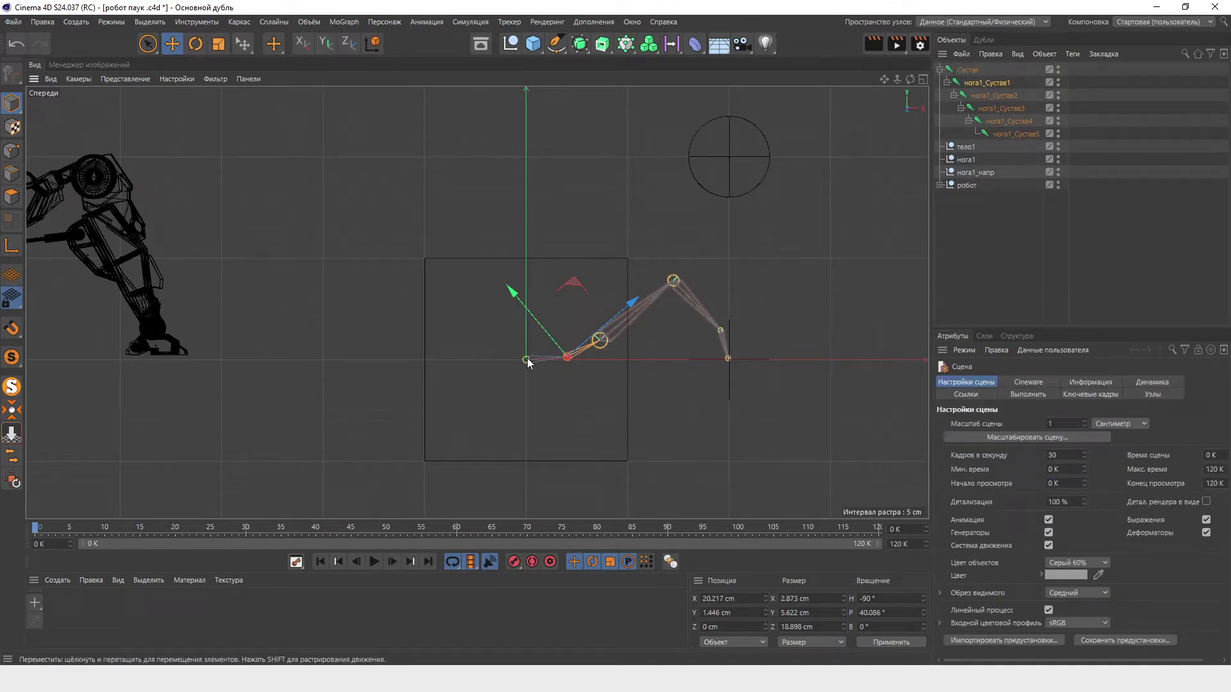
Step: Rename the new body joint тело1_Сустав
{"action": "double_click", "coordinate": [979, 70]}
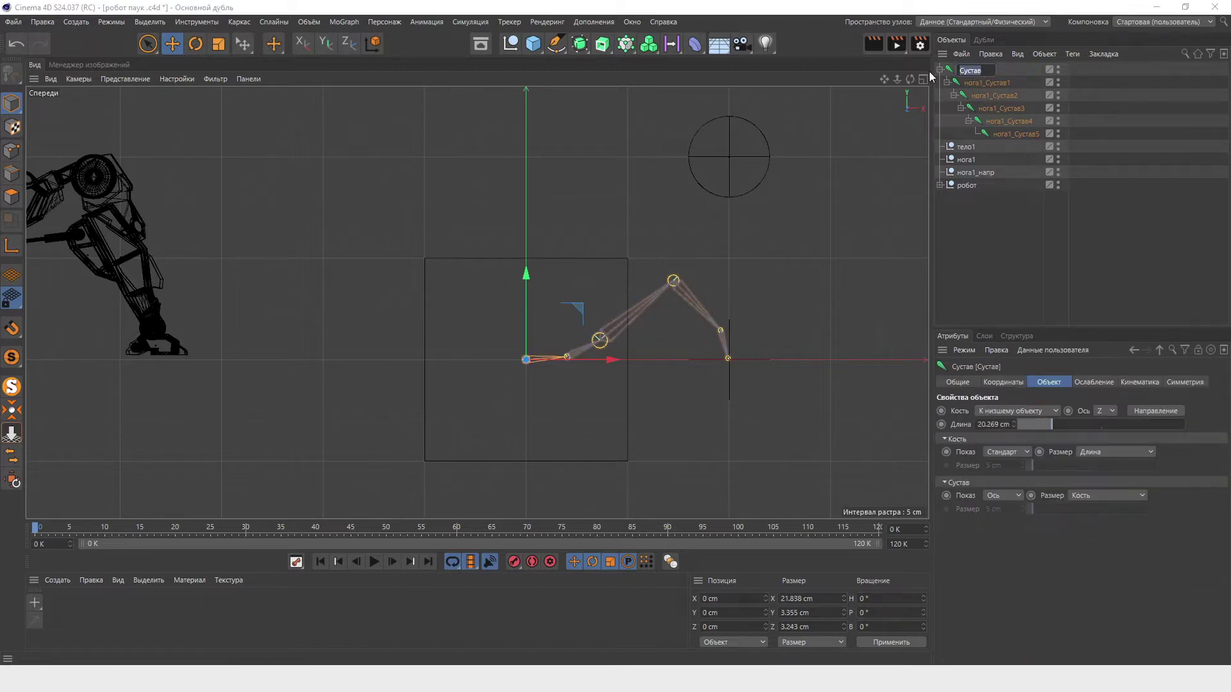
{"action": "key", "text": "Home"}
{"action": "type", "text": "тело1_"}
{"action": "key", "text": "Return"}
{"action": "left_click", "coordinate": [1138, 250]}
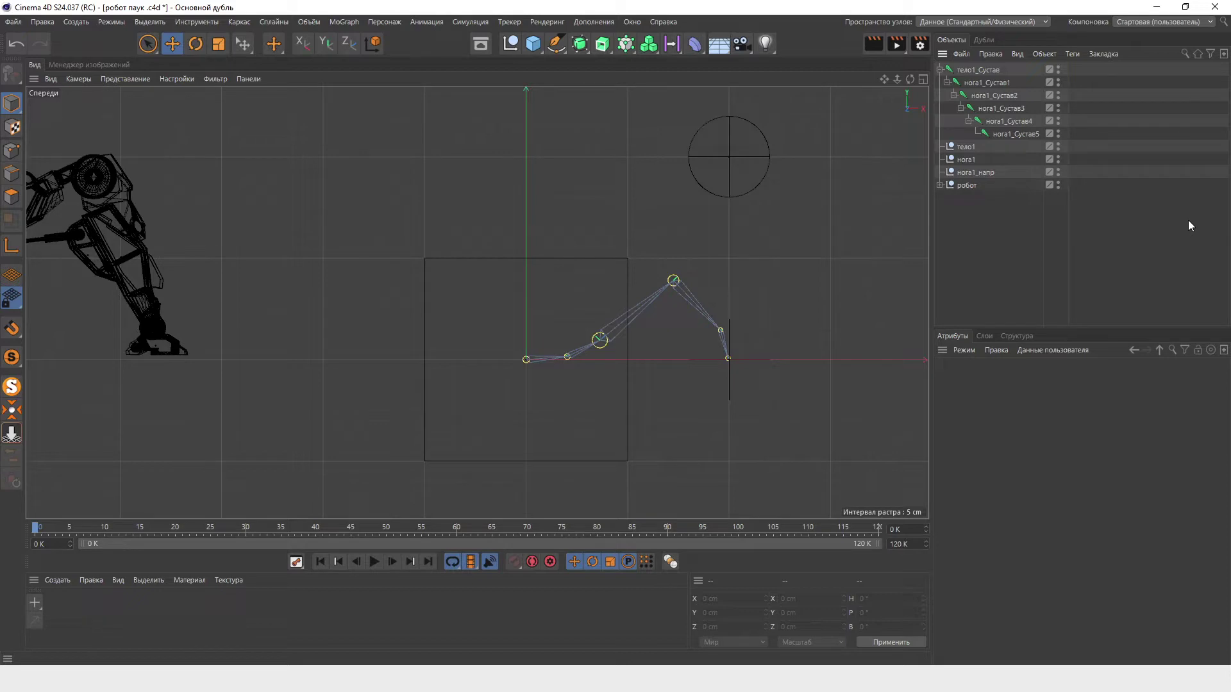
{"action": "left_click", "coordinate": [990, 84]}
Step: Tag нога1_Сустав1 with IK, setting нога1_Сустав5 as the end joint
{"action": "right_click", "coordinate": [993, 84]}
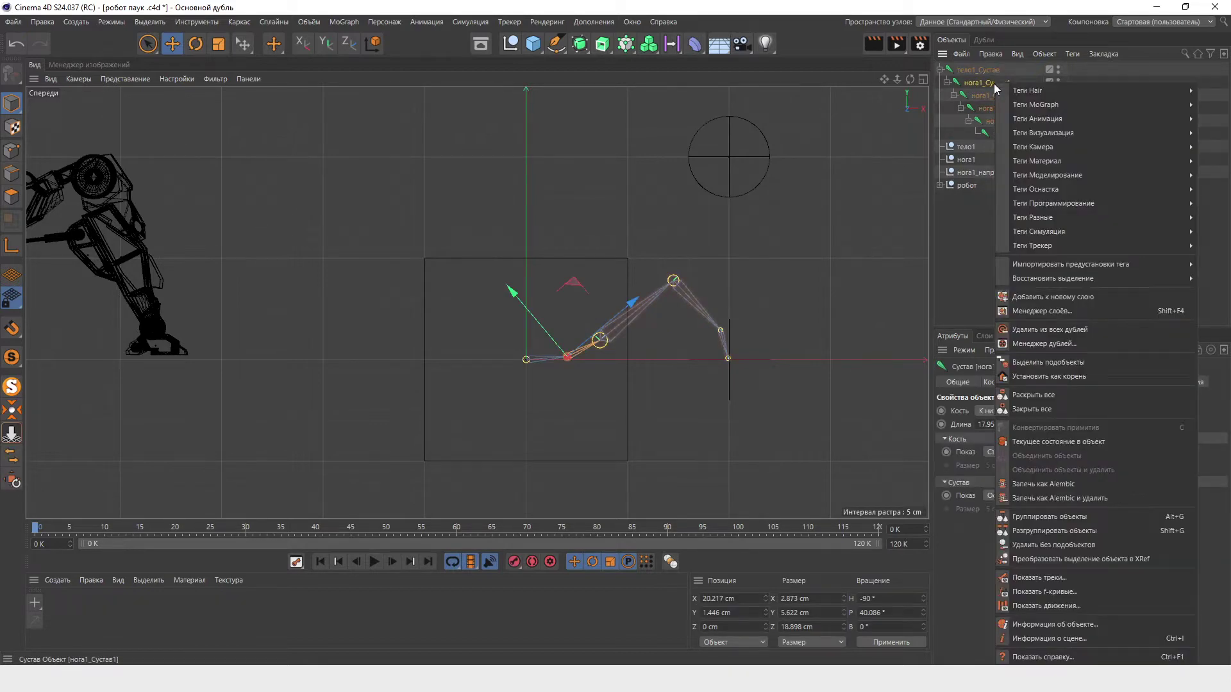
{"action": "mouse_move", "coordinate": [1036, 190]}
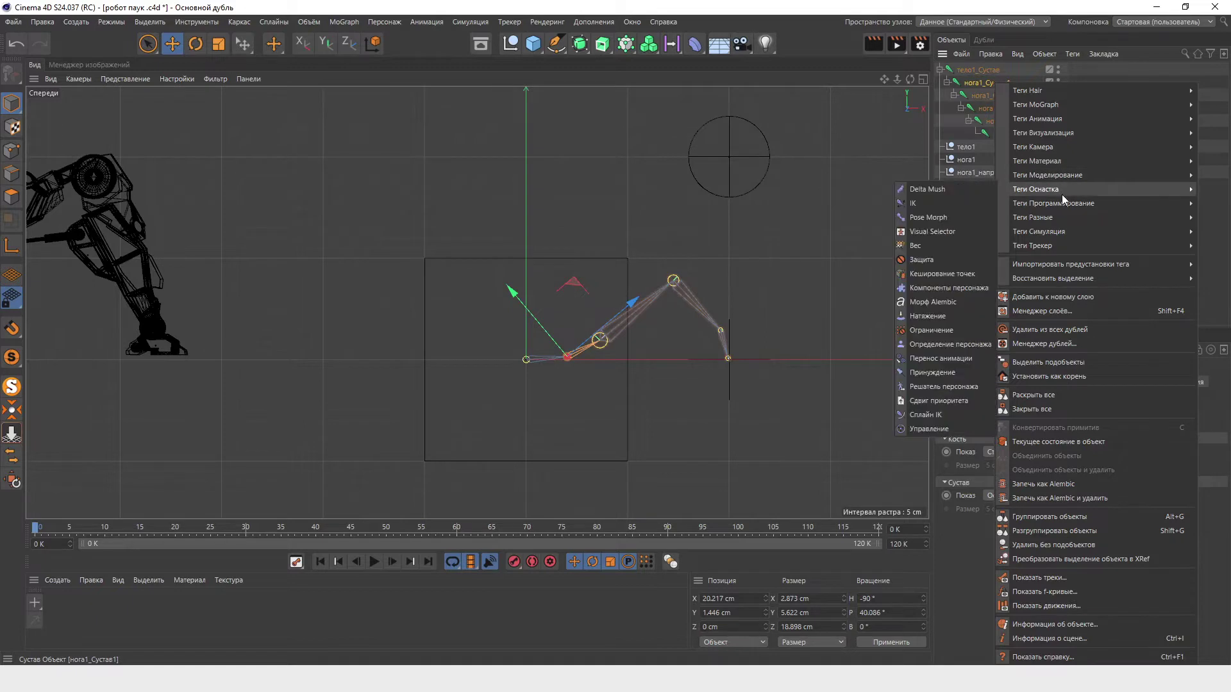
{"action": "left_click", "coordinate": [918, 206]}
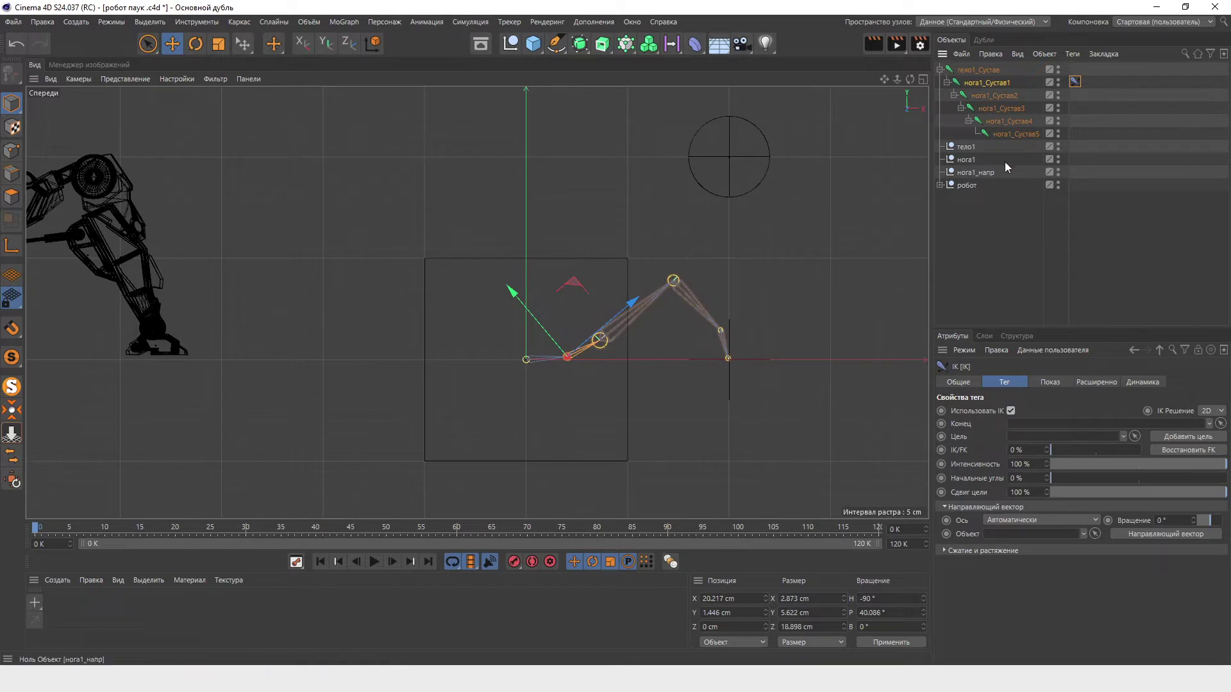
{"action": "left_click_drag", "start_coordinate": [1022, 133], "coordinate": [1039, 426]}
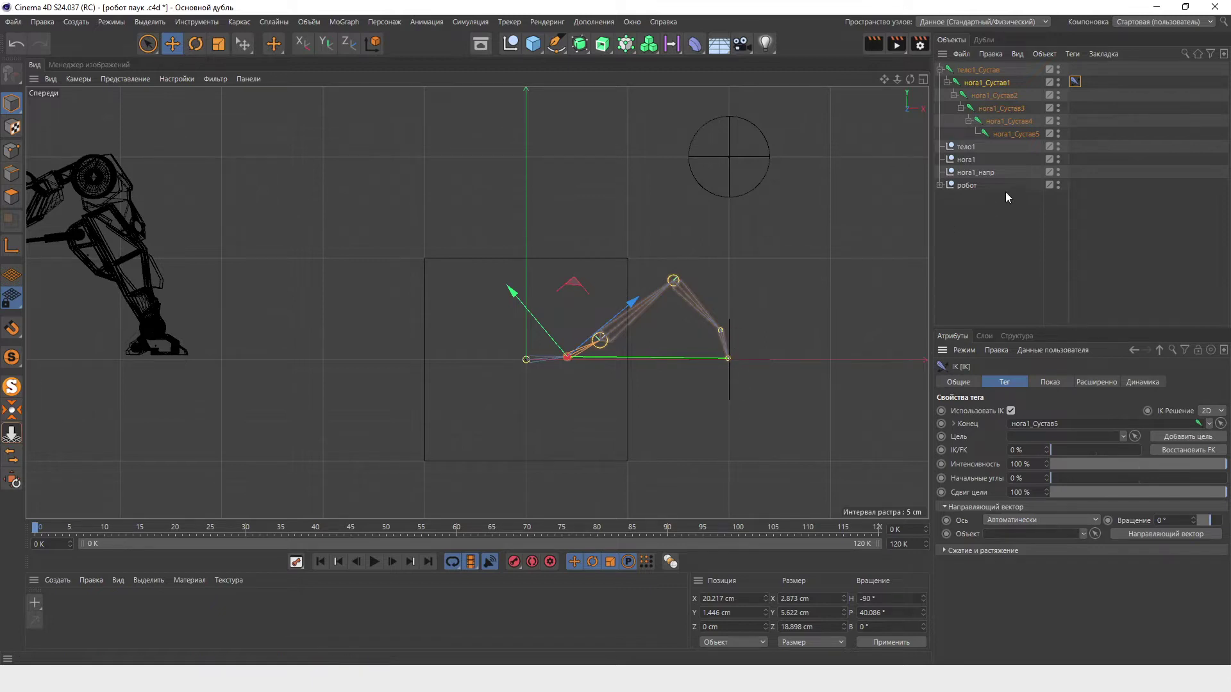
{"action": "left_click", "coordinate": [1069, 160]}
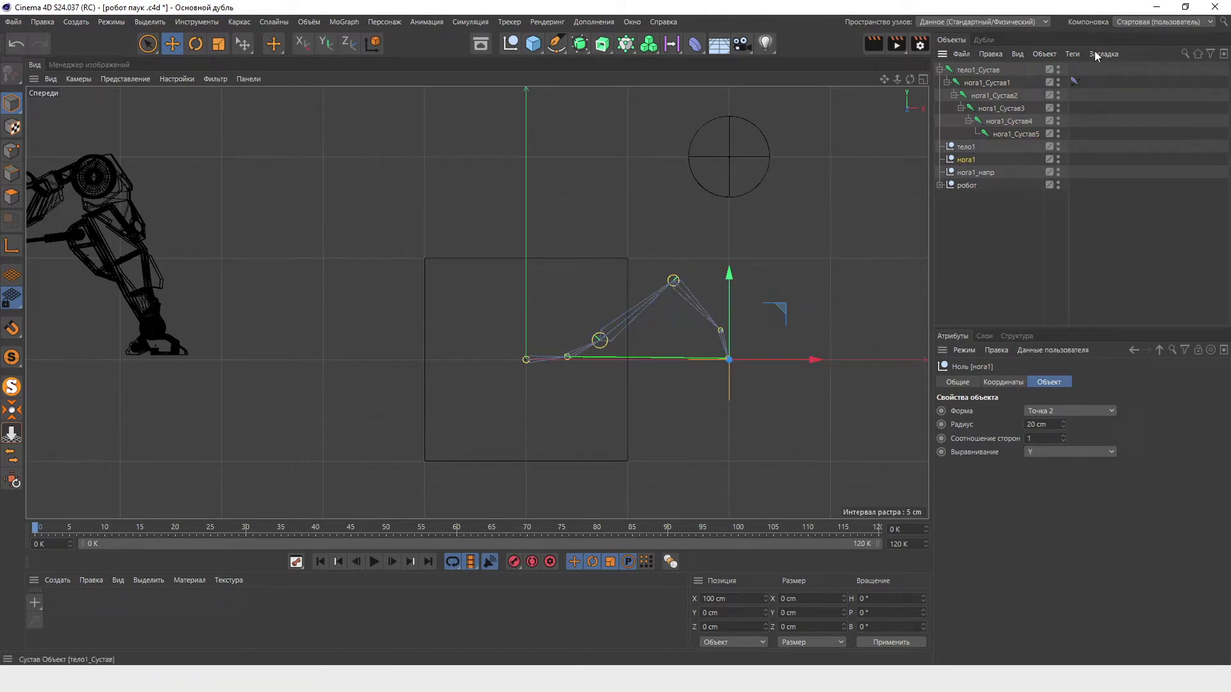
Step: Set нога1 as the first leg's IK target, test-lift it, then undo the move
{"action": "left_click", "coordinate": [1075, 82]}
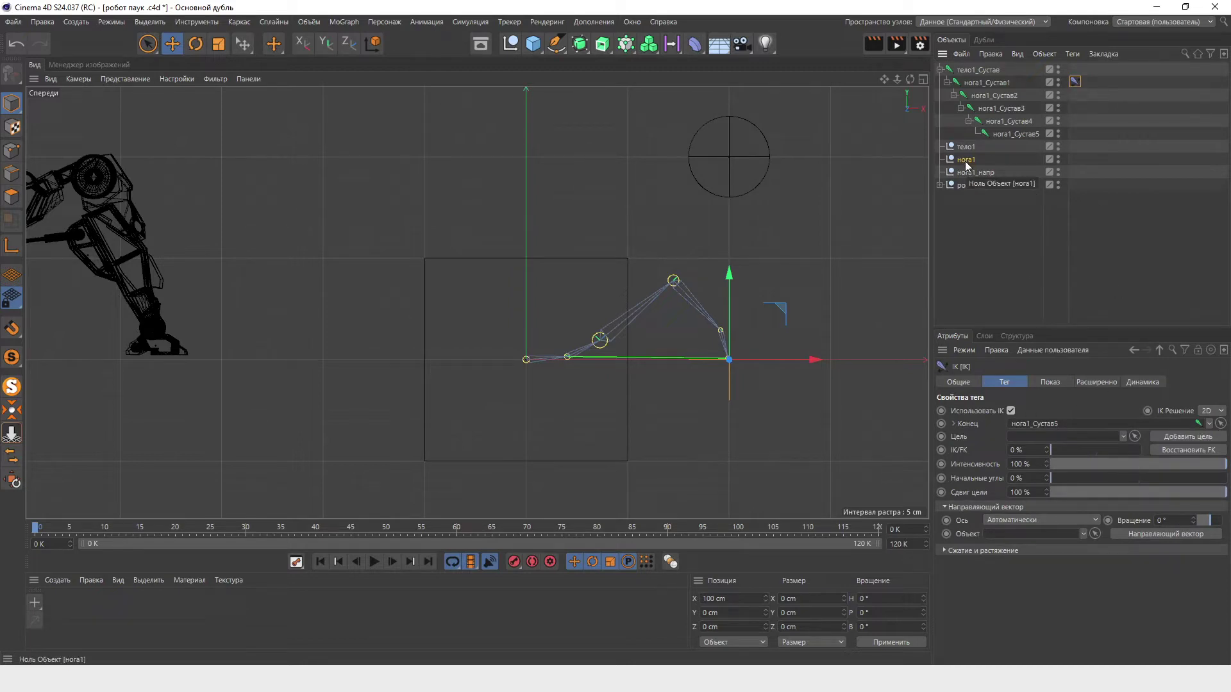
{"action": "left_click_drag", "start_coordinate": [967, 165], "coordinate": [1034, 437]}
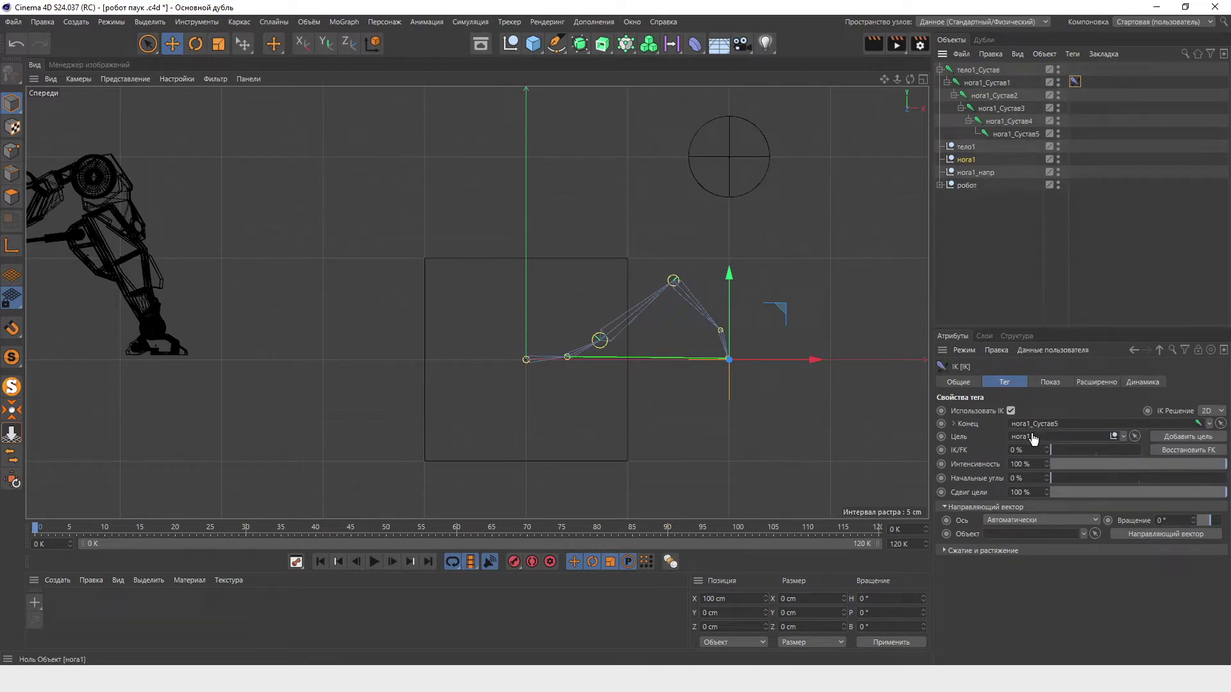
{"action": "key", "text": "z"}
{"action": "mouse_move", "coordinate": [795, 321]}
{"action": "left_mouse_down"}
{"action": "mouse_move", "coordinate": [662, 294]}
{"action": "mouse_move", "coordinate": [837, 191]}
{"action": "mouse_move", "coordinate": [725, 290]}
{"action": "mouse_move", "coordinate": [832, 264]}
{"action": "mouse_move", "coordinate": [730, 253]}
{"action": "mouse_move", "coordinate": [819, 222]}
{"action": "mouse_move", "coordinate": [759, 284]}
{"action": "mouse_move", "coordinate": [845, 238]}
{"action": "mouse_move", "coordinate": [660, 296]}
{"action": "mouse_move", "coordinate": [787, 243]}
{"action": "left_mouse_up"}
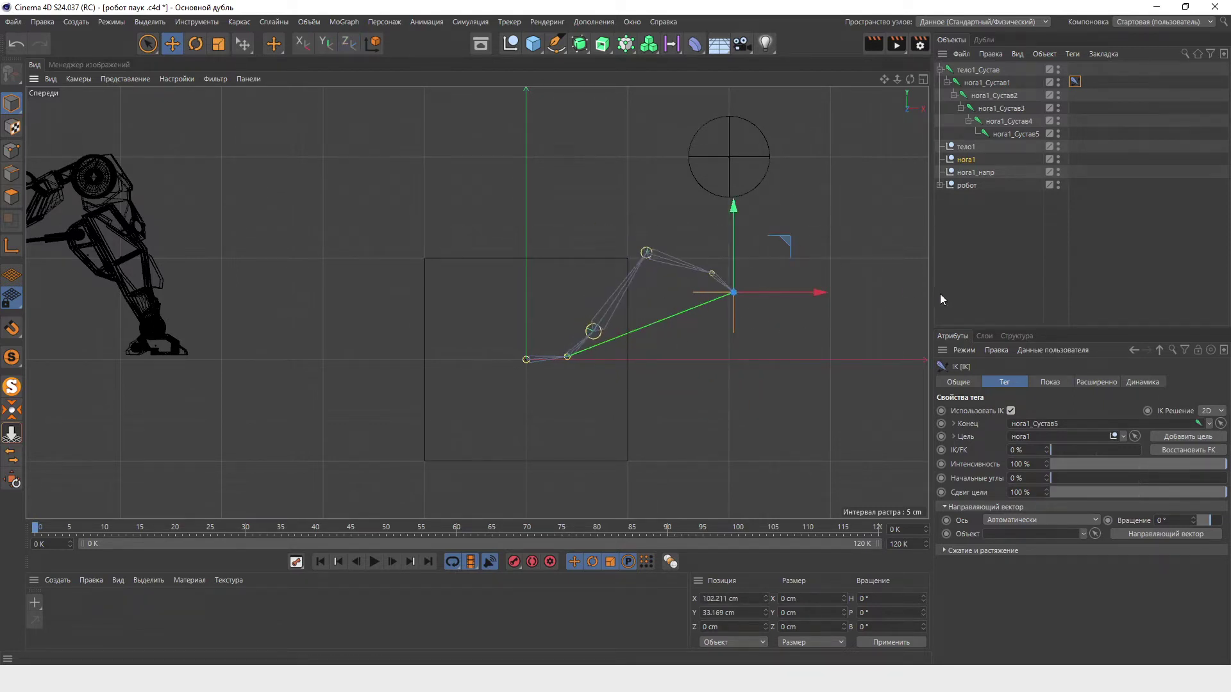
{"action": "key", "text": "ctrl+z"}
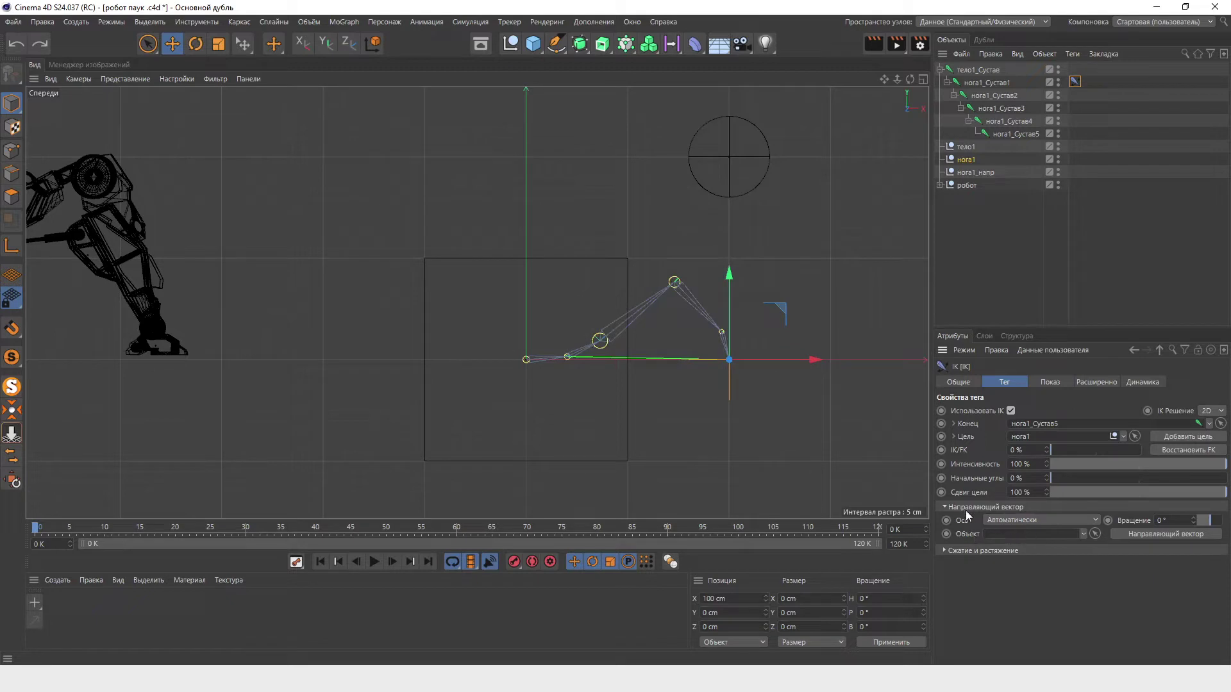
Step: Assign нога1_напр as the Pole Vector object in the first leg's IK tag
{"action": "left_click", "coordinate": [977, 171]}
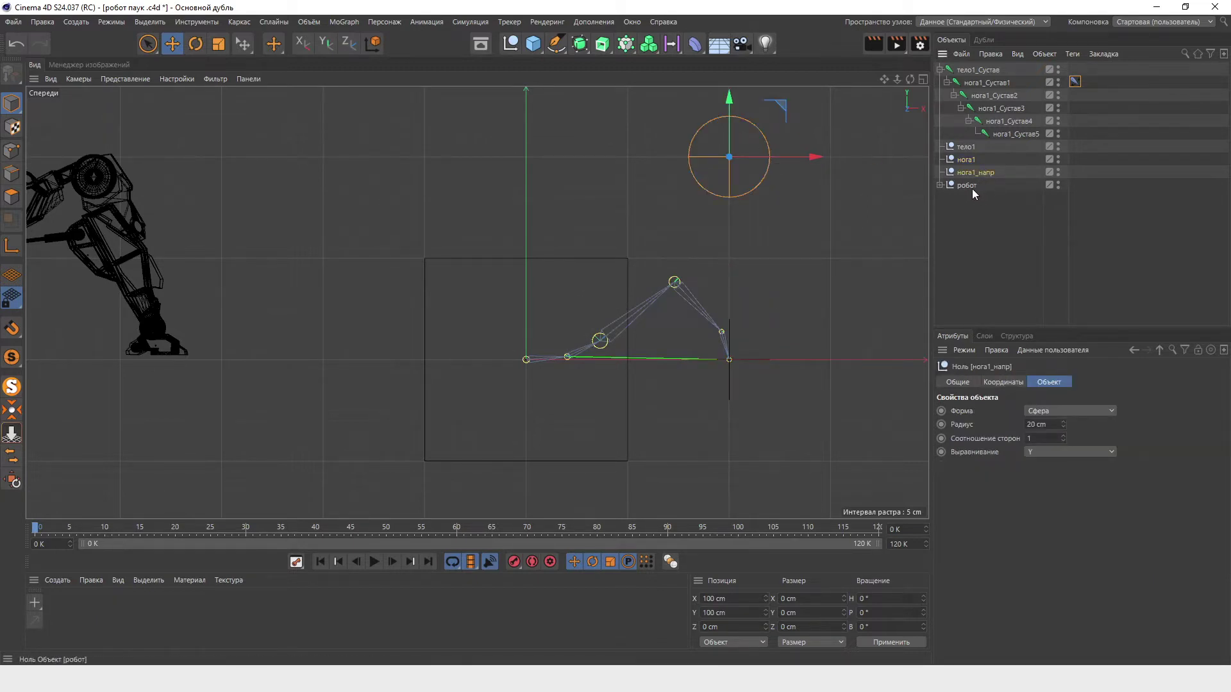
{"action": "left_click", "coordinate": [1076, 82]}
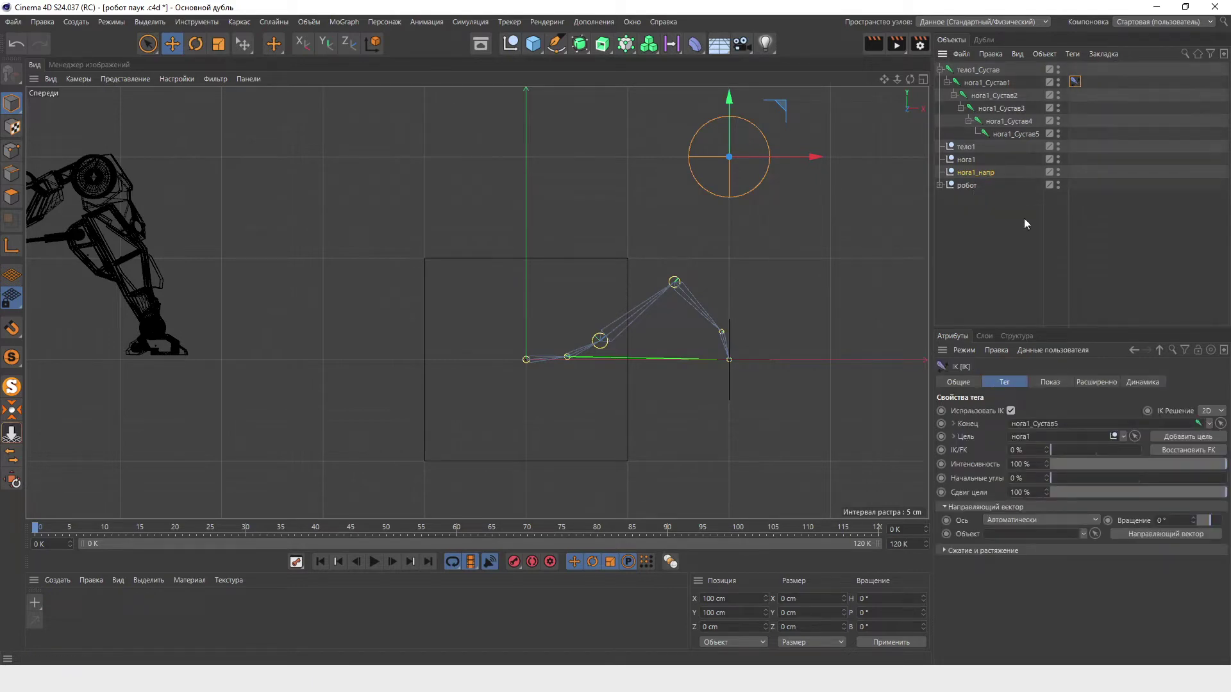
{"action": "mouse_move", "coordinate": [969, 173]}
{"action": "left_mouse_down"}
{"action": "mouse_move", "coordinate": [1011, 462]}
{"action": "mouse_move", "coordinate": [1002, 537]}
{"action": "left_mouse_up"}
{"action": "left_click", "coordinate": [575, 382]}
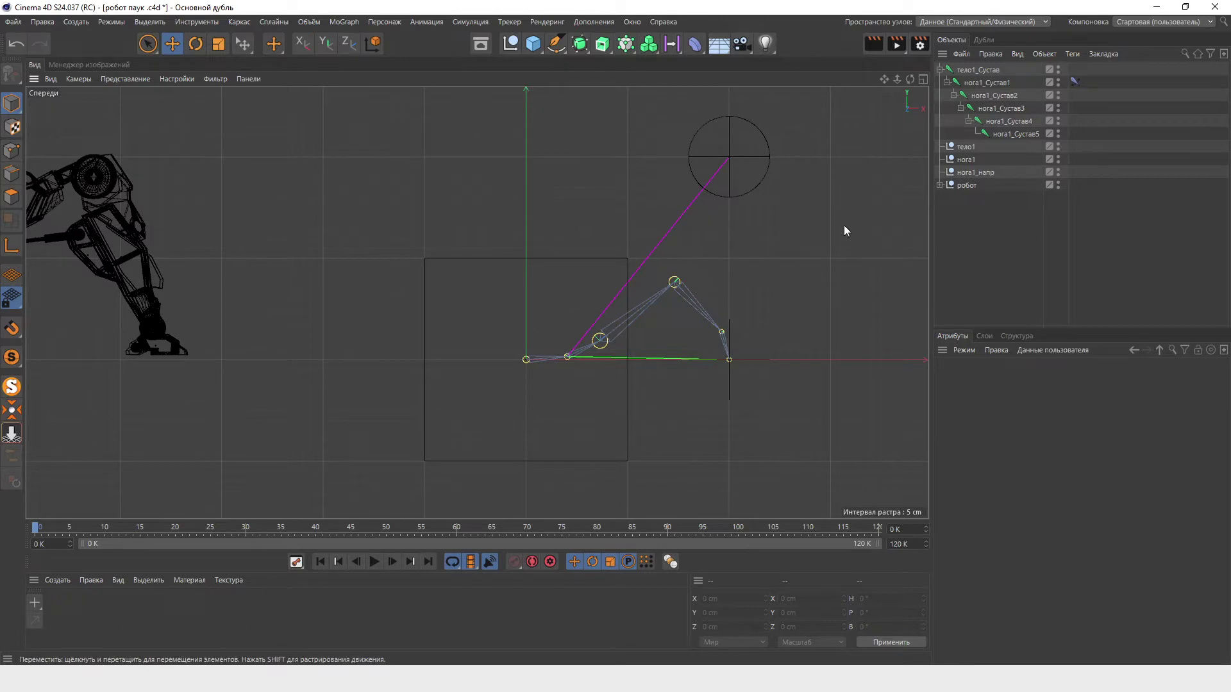
Step: Add a transform constraint tying тело1_Сустав to the тело1 null
{"action": "left_click", "coordinate": [969, 71]}
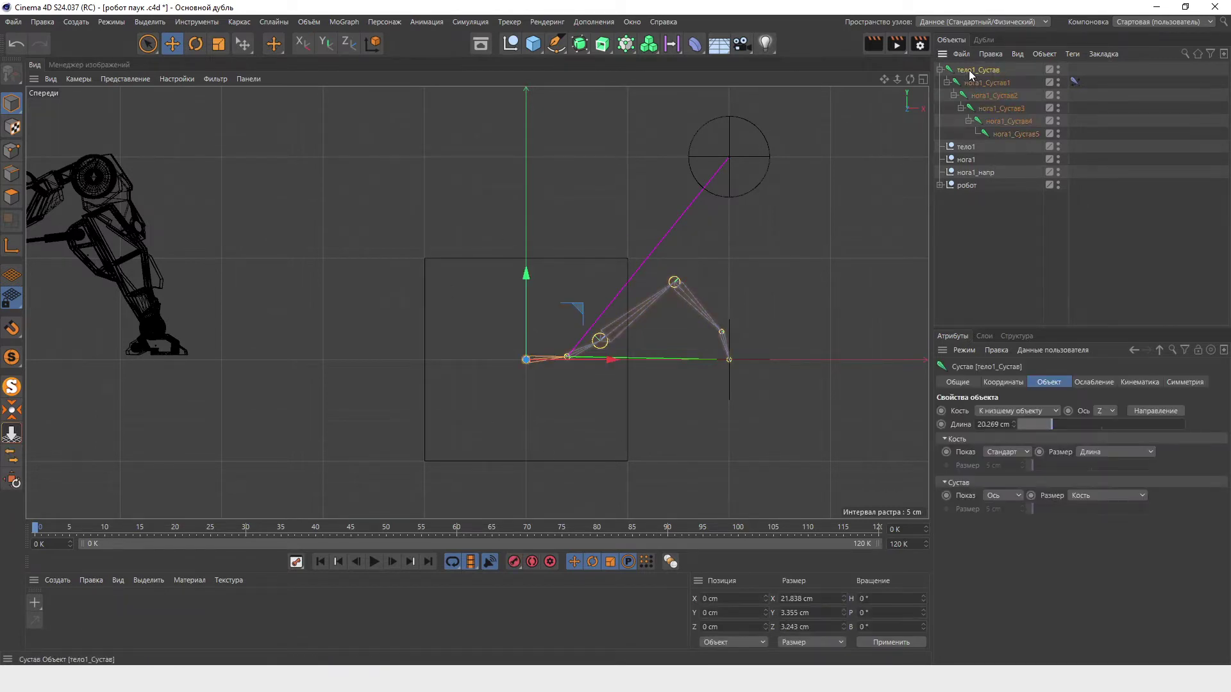
{"action": "left_click", "coordinate": [966, 148], "text": "ctrl"}
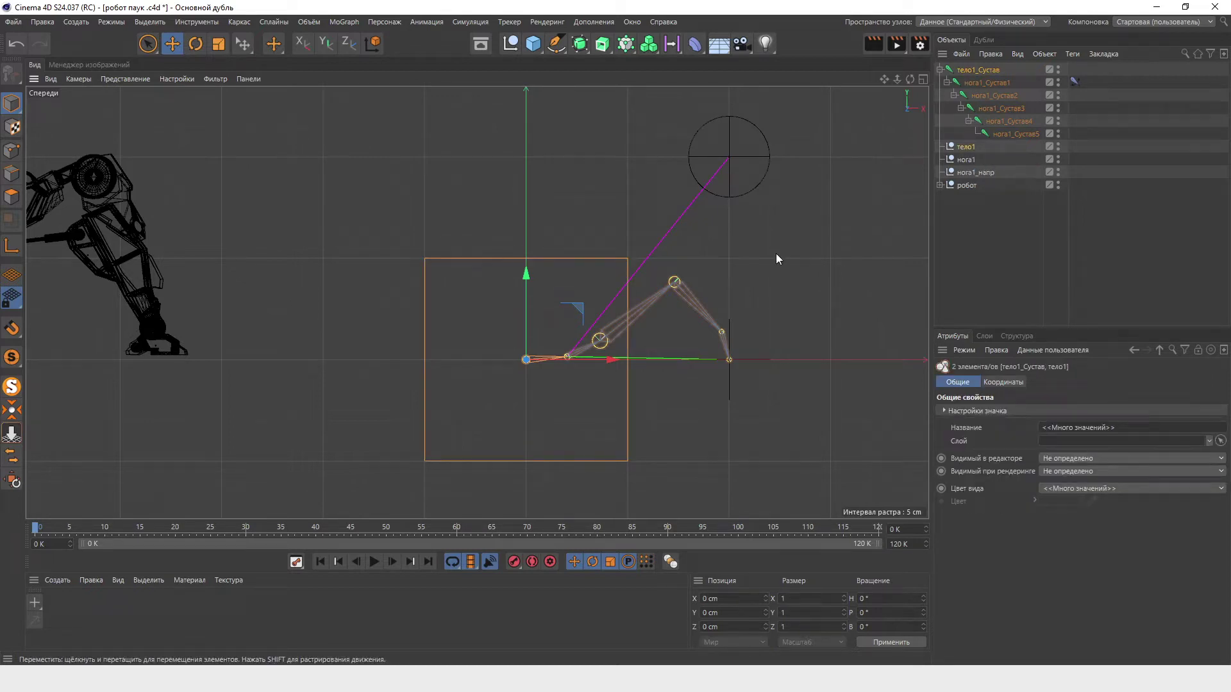
{"action": "left_click", "coordinate": [391, 24]}
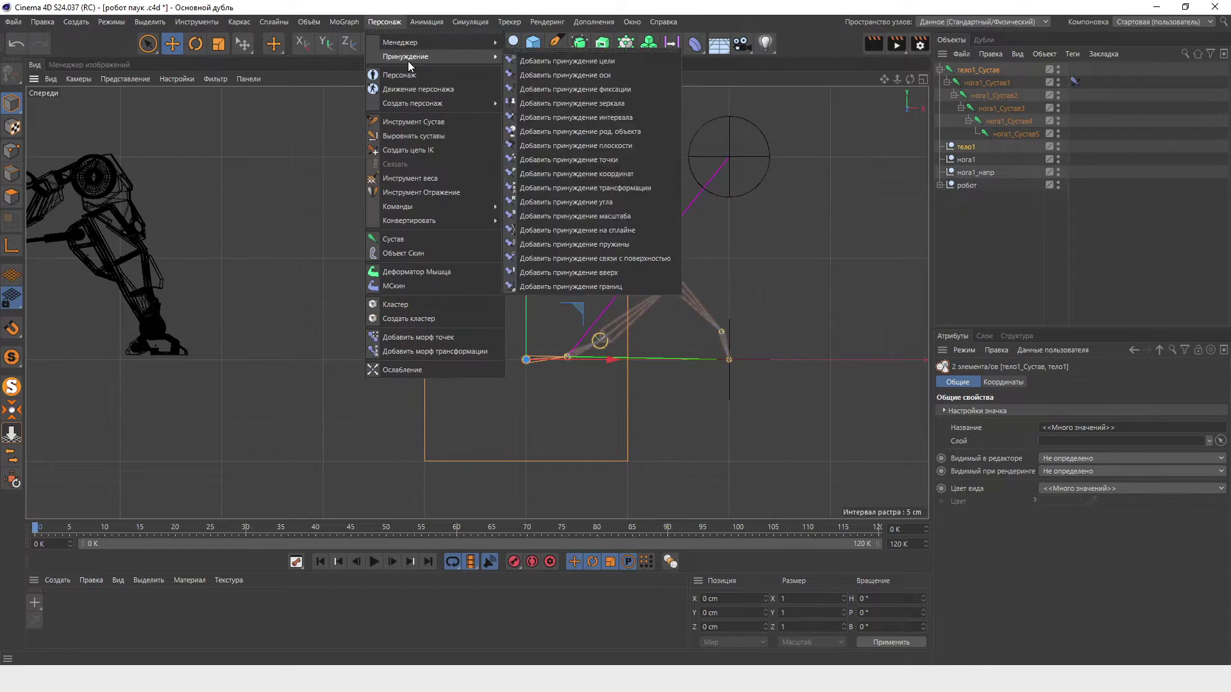
{"action": "mouse_move", "coordinate": [405, 56]}
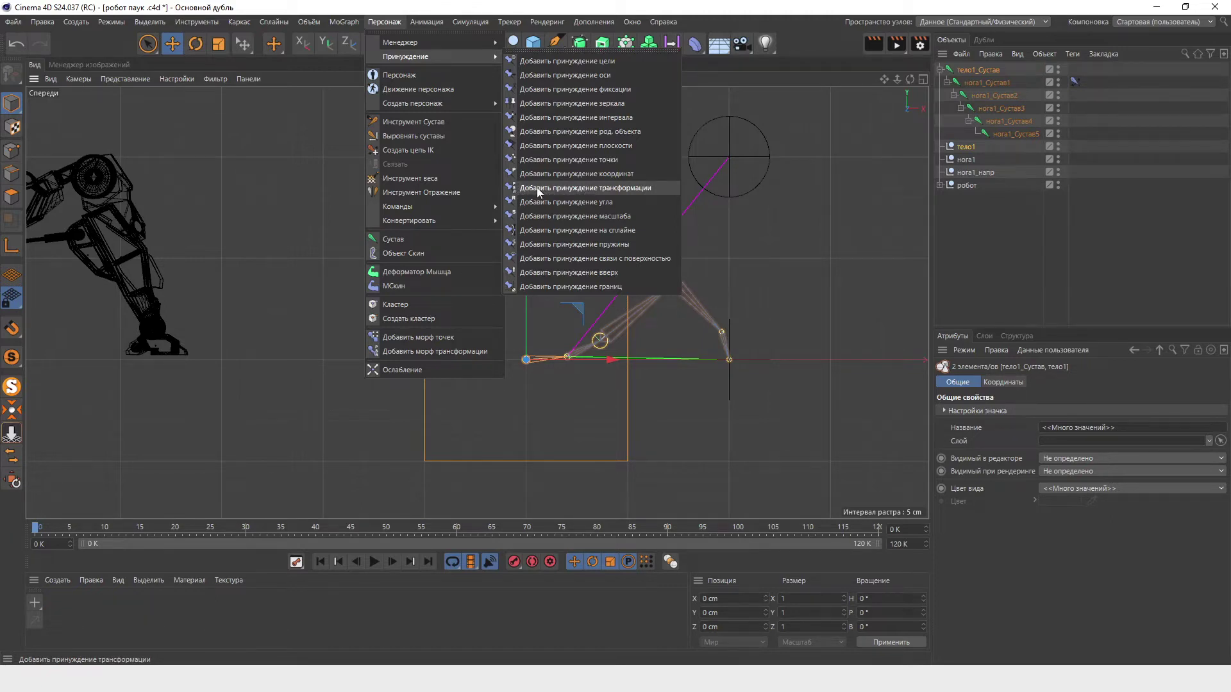
{"action": "left_click", "coordinate": [536, 187]}
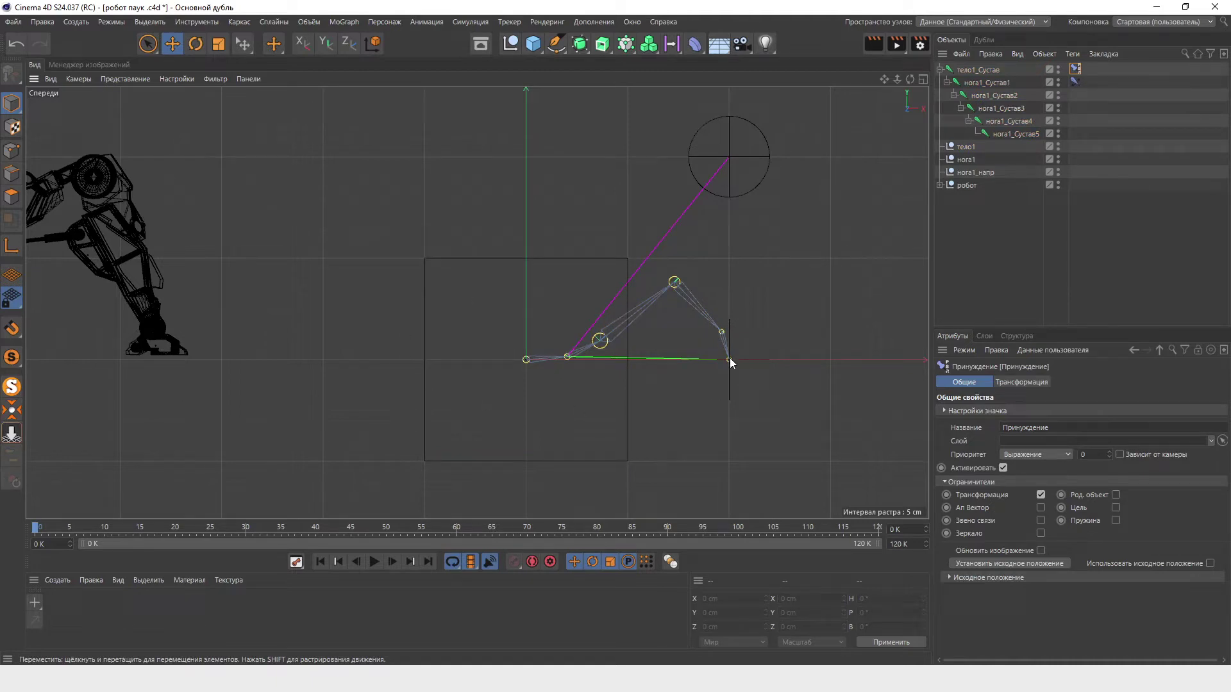
Step: Select all five нога1 leg joints plus the нога1 and нога1_напр nulls
{"action": "left_click", "coordinate": [991, 84]}
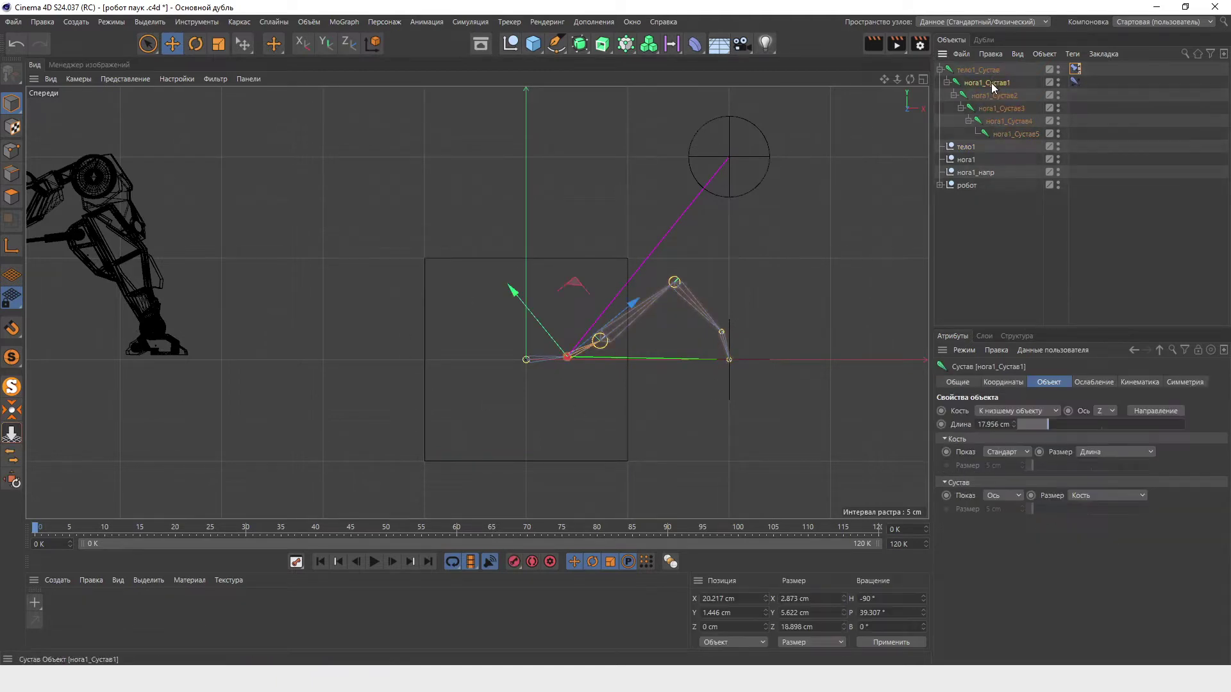
{"action": "left_click_drag", "start_coordinate": [992, 97], "coordinate": [1017, 132]}
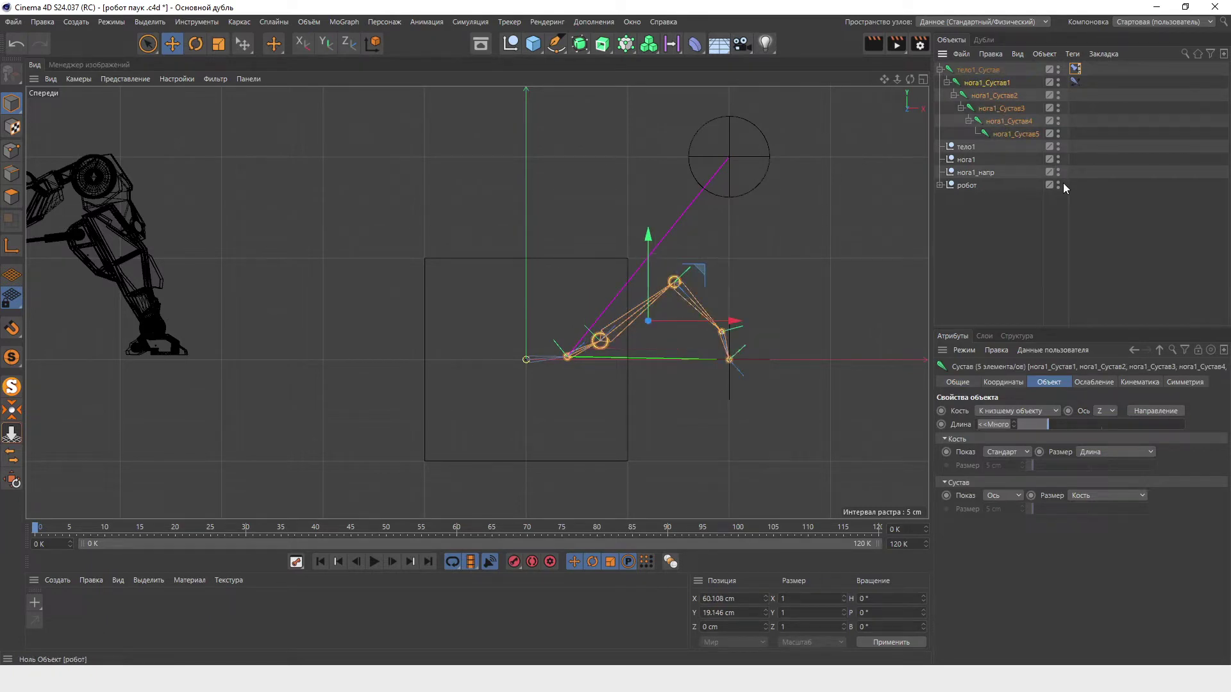
{"action": "left_click", "coordinate": [968, 162], "text": "ctrl"}
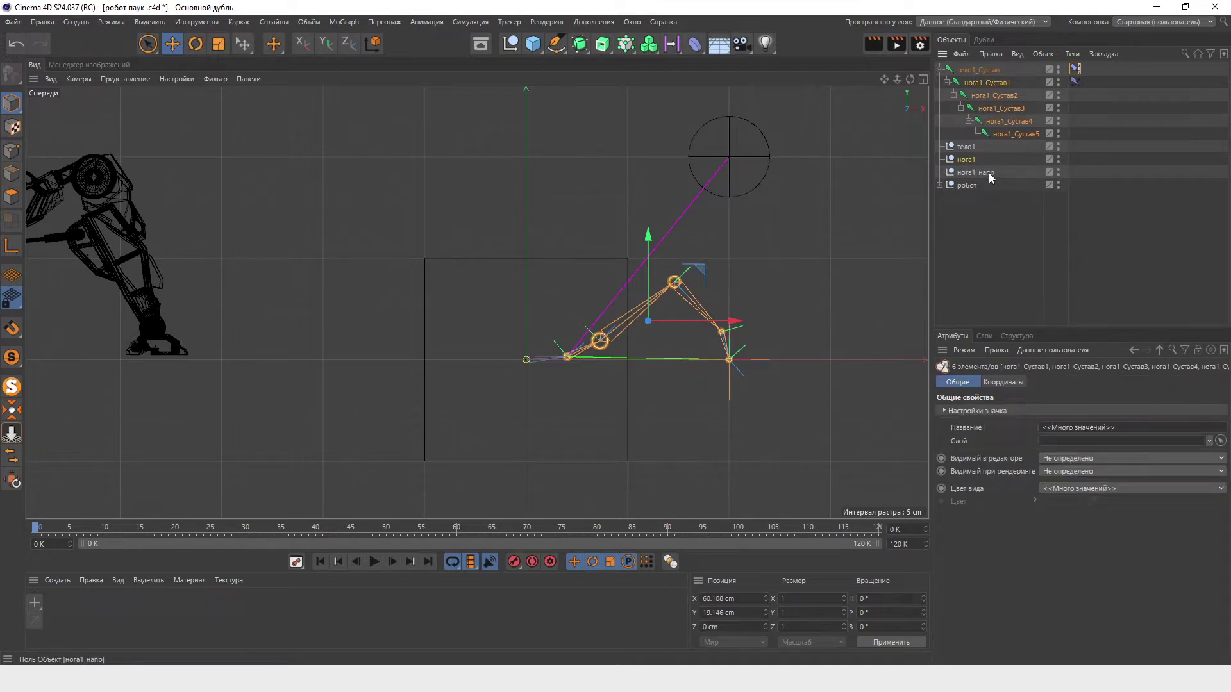
{"action": "left_click", "coordinate": [989, 172], "text": "ctrl"}
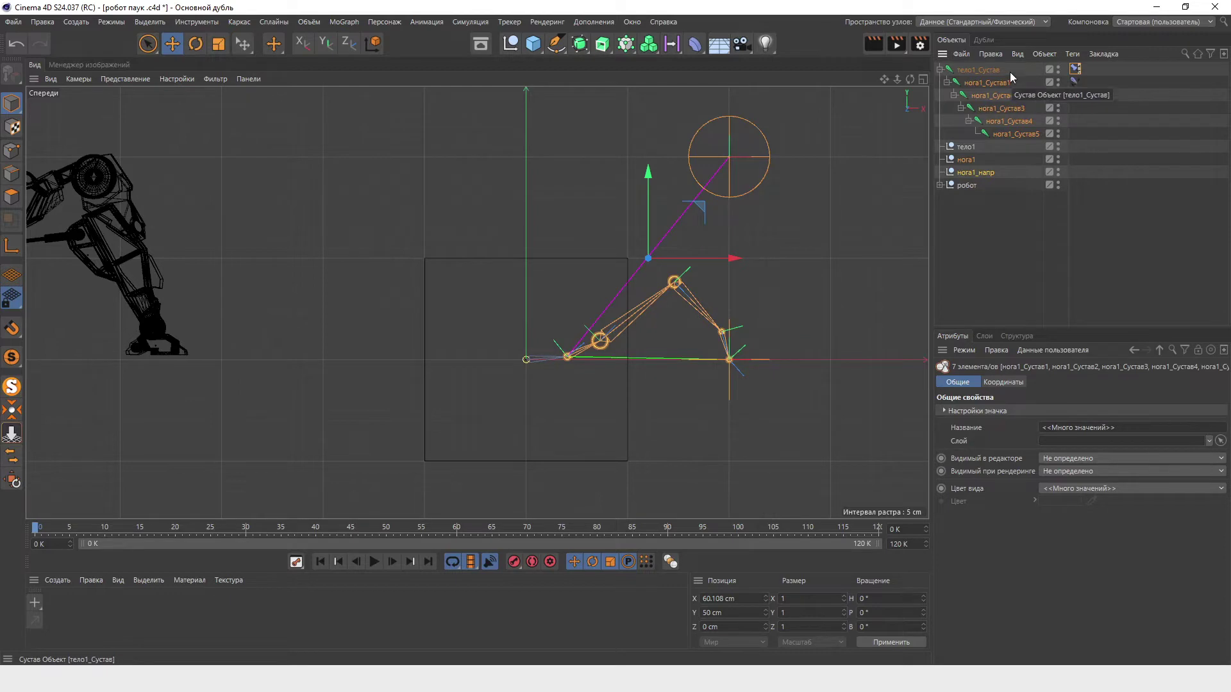
{"action": "left_click", "coordinate": [388, 22]}
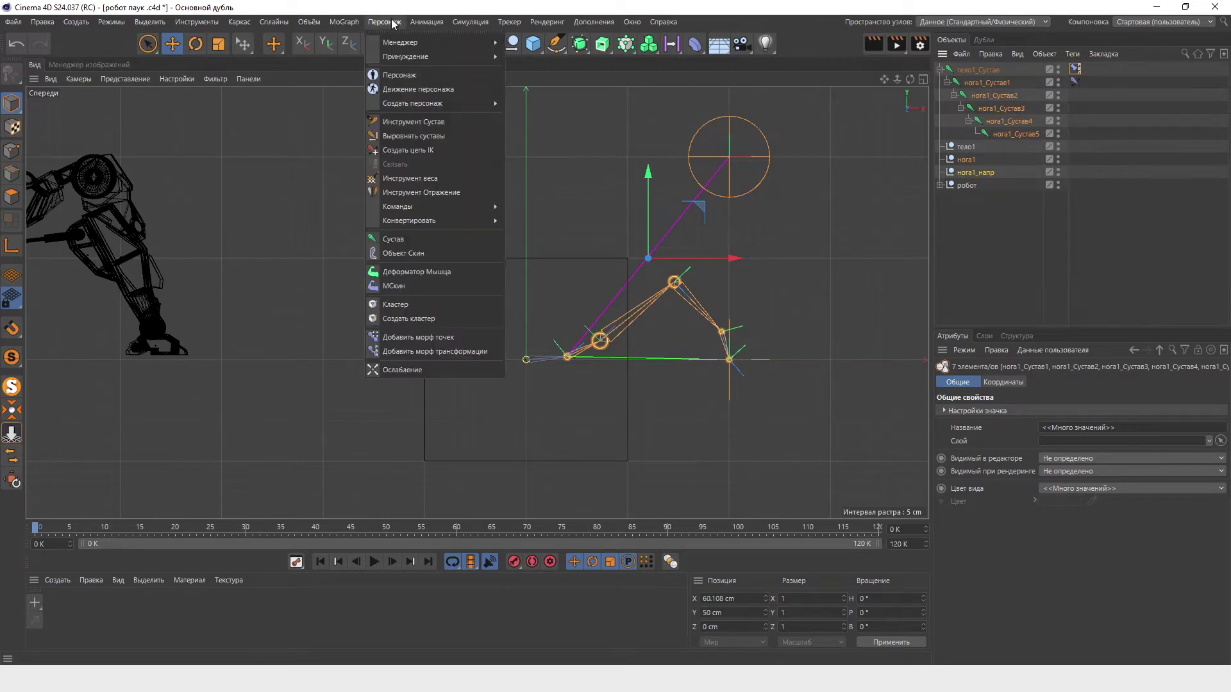
Step: Mirror the selected first leg, replacing нога1 with нога2 in the copied names
{"action": "left_click", "coordinate": [451, 194]}
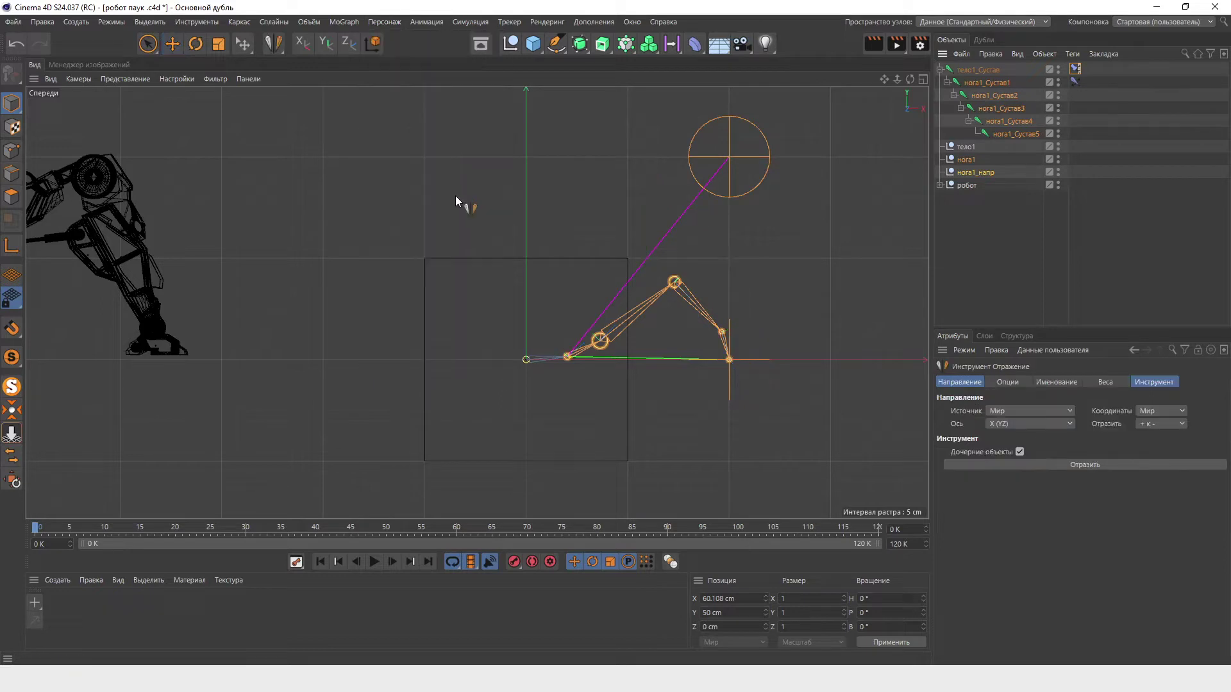
{"action": "left_click", "coordinate": [1074, 384]}
{"action": "left_click", "coordinate": [1029, 438]}
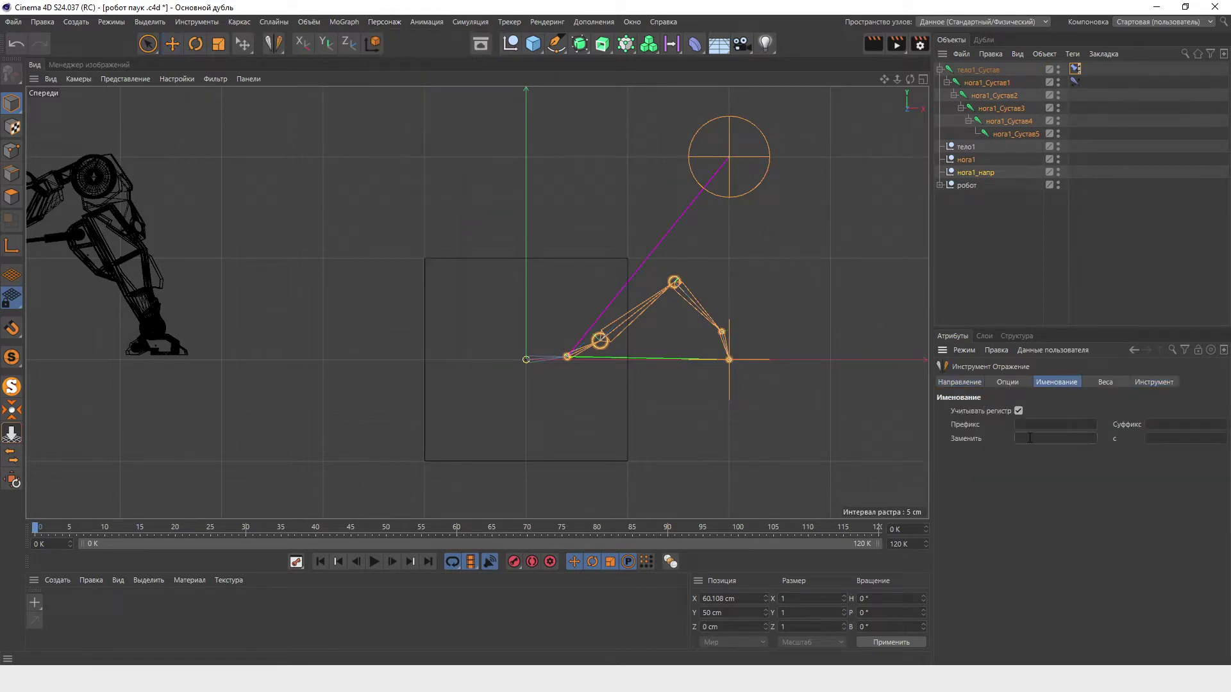
{"action": "type", "text": "о1"}
{"action": "type", "text": "нога"}
{"action": "type", "text": "2"}
{"action": "left_click", "coordinate": [960, 382]}
{"action": "left_click", "coordinate": [1008, 383]}
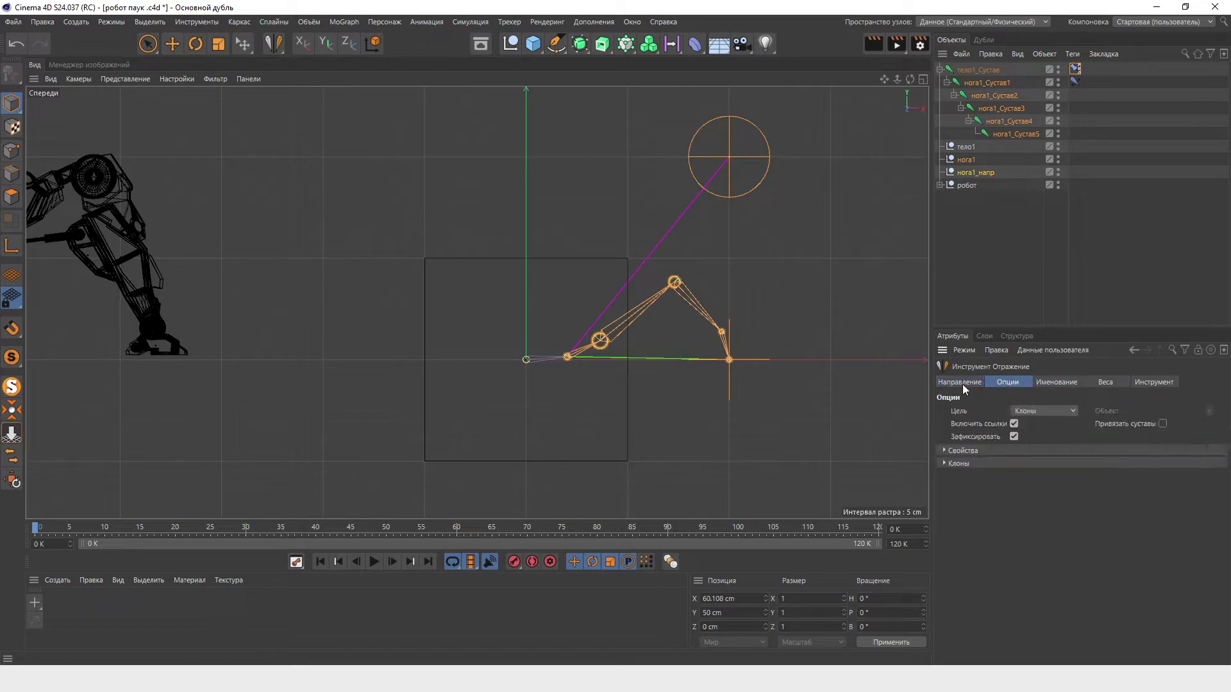
{"action": "left_click", "coordinate": [959, 382], "text": "shift"}
{"action": "left_click", "coordinate": [1057, 382], "text": "shift"}
{"action": "left_click", "coordinate": [1098, 383], "text": "shift"}
{"action": "left_click", "coordinate": [1154, 382], "text": "shift"}
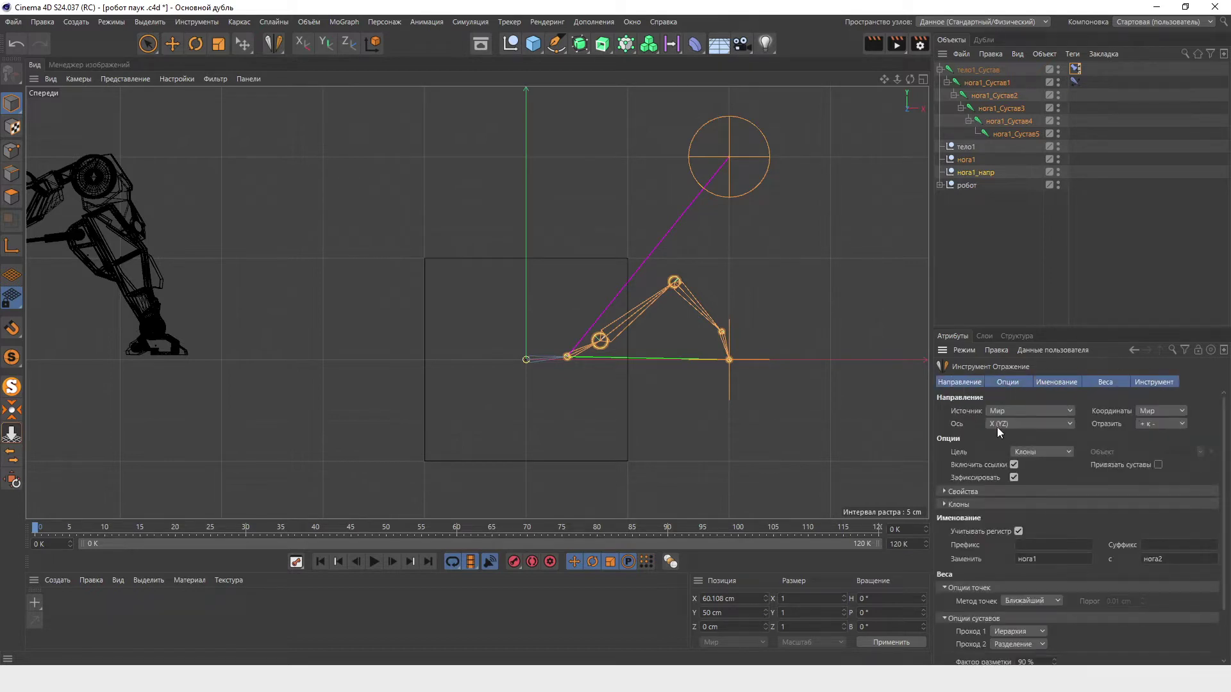
{"action": "scroll", "coordinate": [1225, 470], "scroll_direction": "down", "scroll_amount": 3}
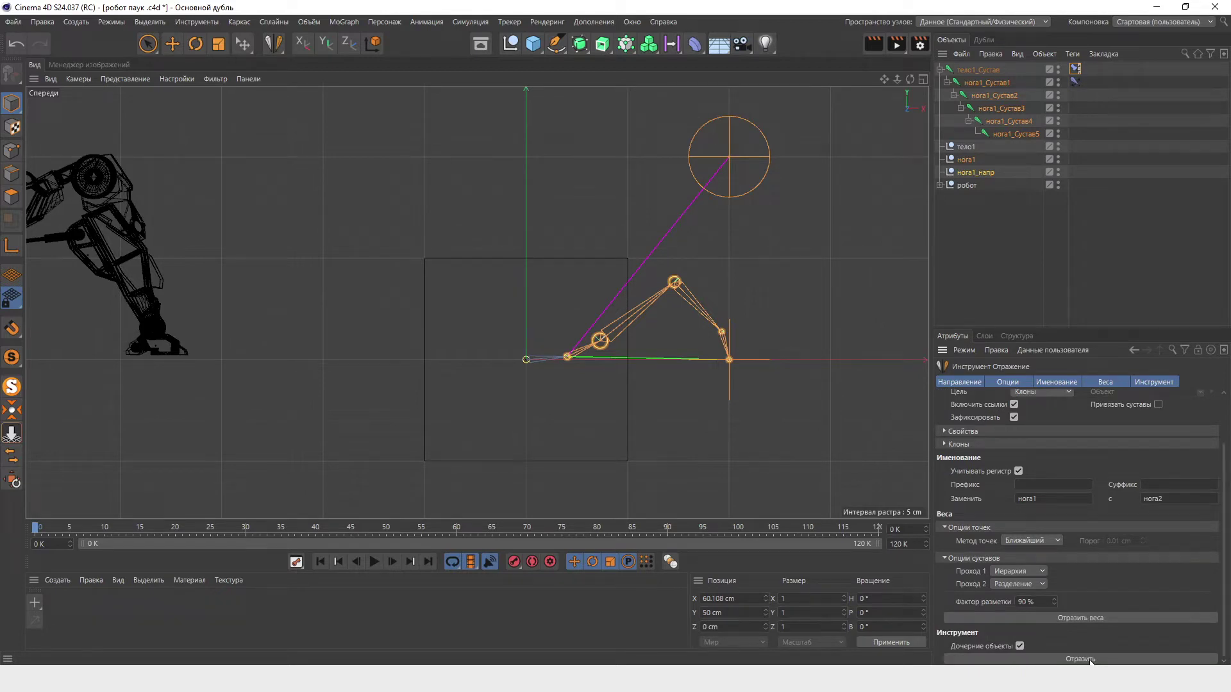
{"action": "left_click", "coordinate": [1089, 659]}
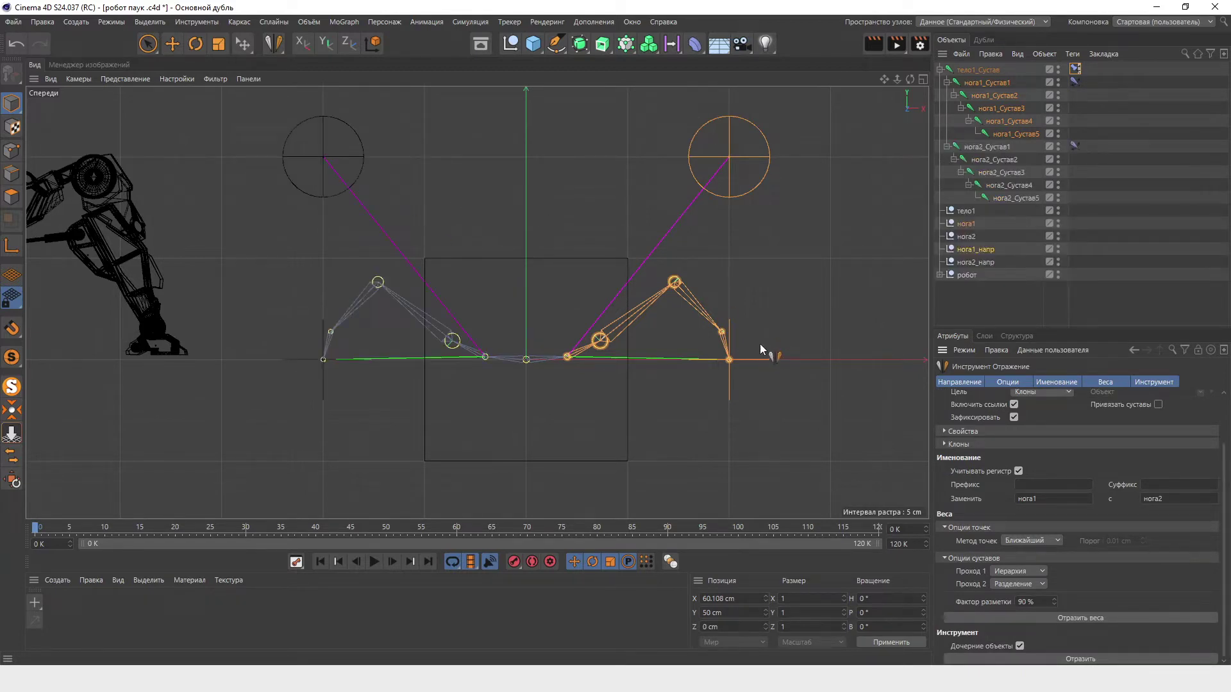
Step: Create a null named нога_12 and parent тело1_Сустав through нога2_напр under it
{"action": "left_click", "coordinate": [510, 43]}
{"action": "double_click", "coordinate": [970, 71]}
{"action": "type", "text": "нога_12"}
{"action": "left_click", "coordinate": [985, 82]}
{"action": "left_click", "coordinate": [976, 280], "text": "shift"}
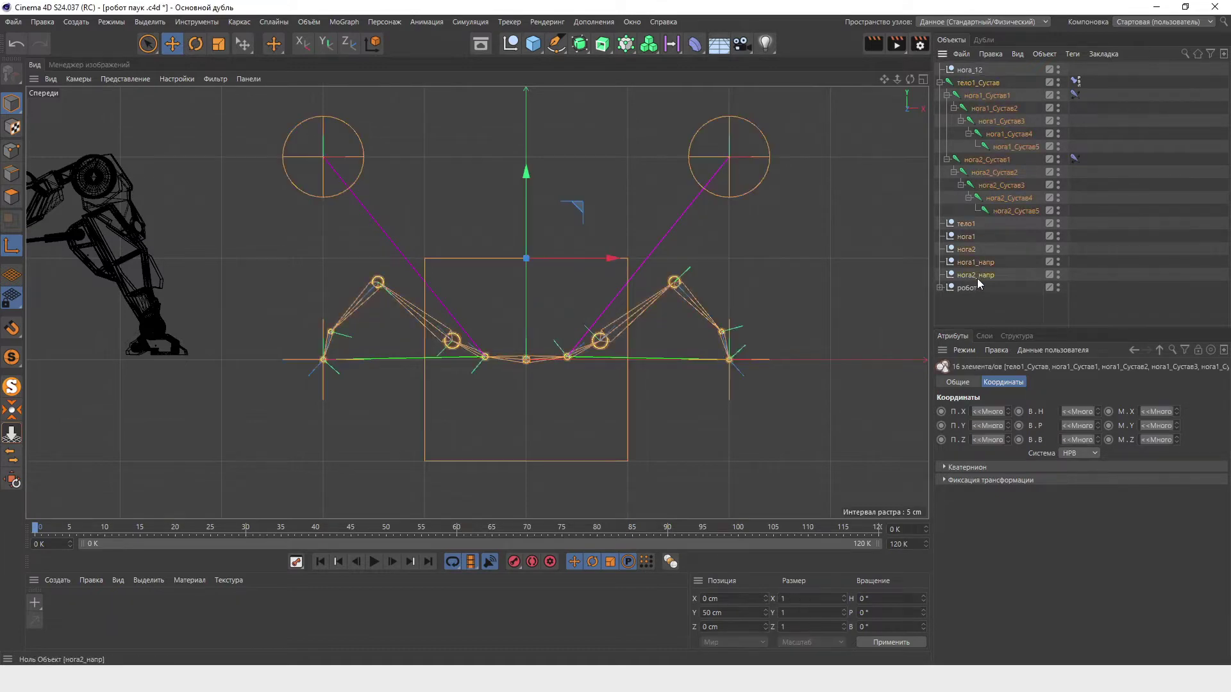
{"action": "left_click_drag", "start_coordinate": [976, 81], "coordinate": [971, 72]}
{"action": "left_click", "coordinate": [970, 69]}
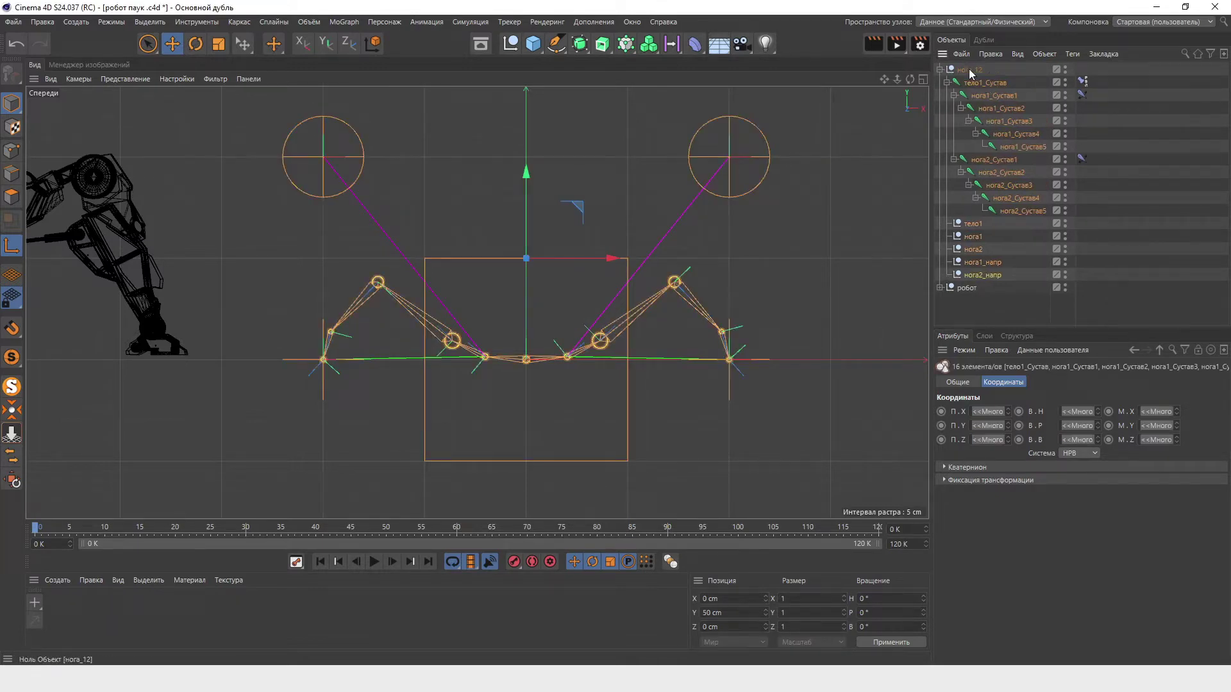
Step: In a full perspective view, move the нога1_напр pole sphere forward along Z
{"action": "middle_click", "coordinate": [744, 237]}
{"action": "middle_click", "coordinate": [286, 167]}
{"action": "left_click", "coordinate": [568, 197]}
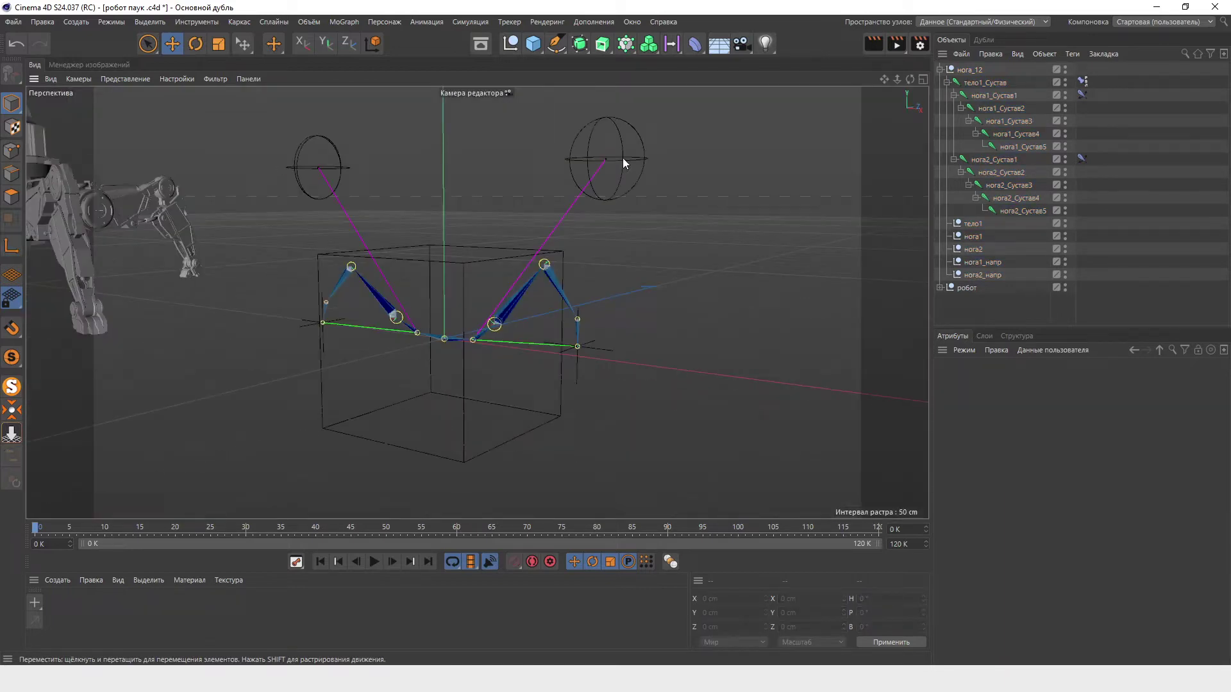
{"action": "left_click", "coordinate": [623, 162]}
{"action": "left_click", "coordinate": [324, 170], "text": "shift"}
{"action": "mouse_move", "coordinate": [749, 209]}
{"action": "left_mouse_down", "text": "alt"}
{"action": "mouse_move", "coordinate": [498, 178]}
{"action": "mouse_move", "coordinate": [644, 196]}
{"action": "left_mouse_up", "text": "alt"}
{"action": "left_click", "coordinate": [643, 196]}
{"action": "mouse_move", "coordinate": [648, 178]}
{"action": "left_mouse_down"}
{"action": "mouse_move", "coordinate": [663, 172]}
{"action": "mouse_move", "coordinate": [594, 213]}
{"action": "left_mouse_up"}
Step: Move the нога1 and нога2 foot nulls together to test the legs bending
{"action": "left_click", "coordinate": [693, 283]}
{"action": "left_click", "coordinate": [586, 367]}
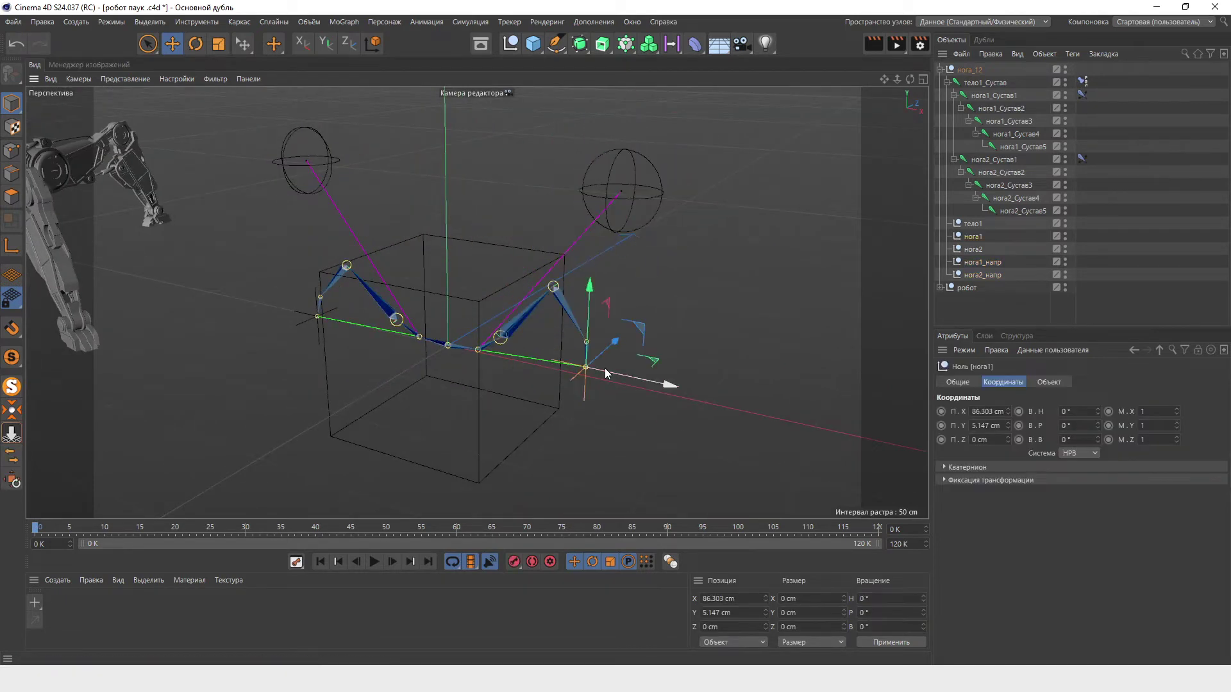
{"action": "left_click", "coordinate": [317, 321], "text": "shift"}
{"action": "mouse_move", "coordinate": [590, 370]}
{"action": "left_mouse_down"}
{"action": "mouse_move", "coordinate": [515, 295]}
{"action": "mouse_move", "coordinate": [398, 357]}
{"action": "mouse_move", "coordinate": [425, 344]}
{"action": "left_mouse_up"}
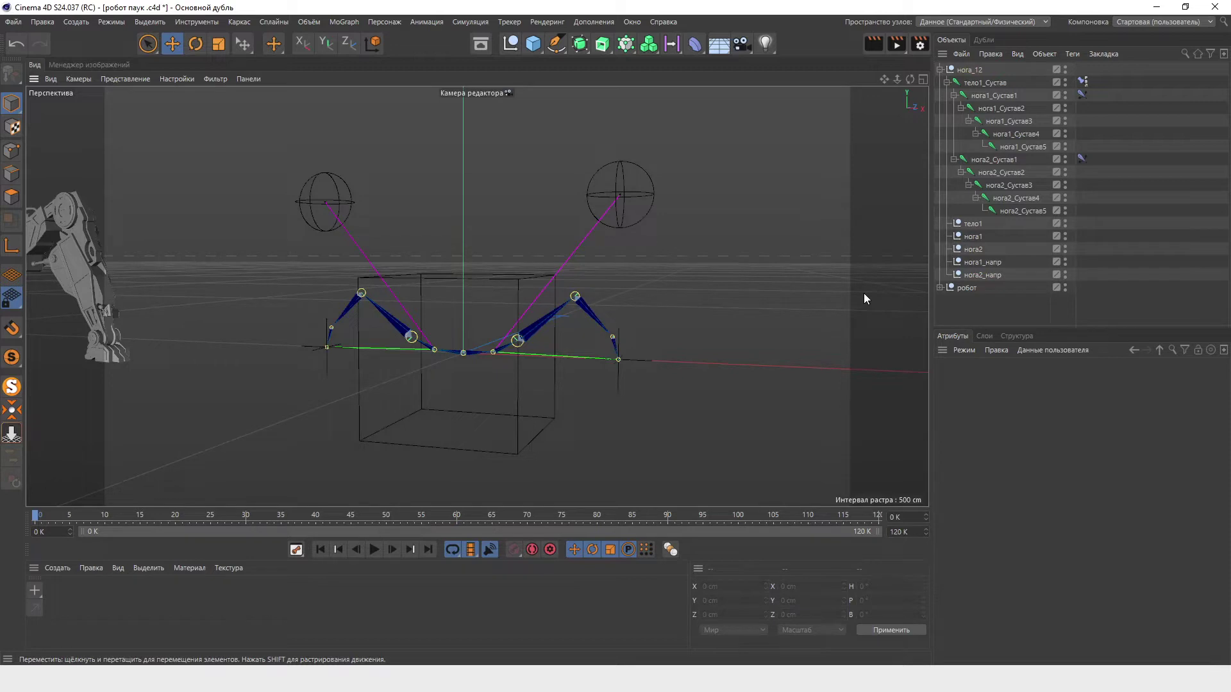
Step: Parent the нога1_напр and нога2_напр pole nulls under тело1
{"action": "left_click", "coordinate": [991, 263]}
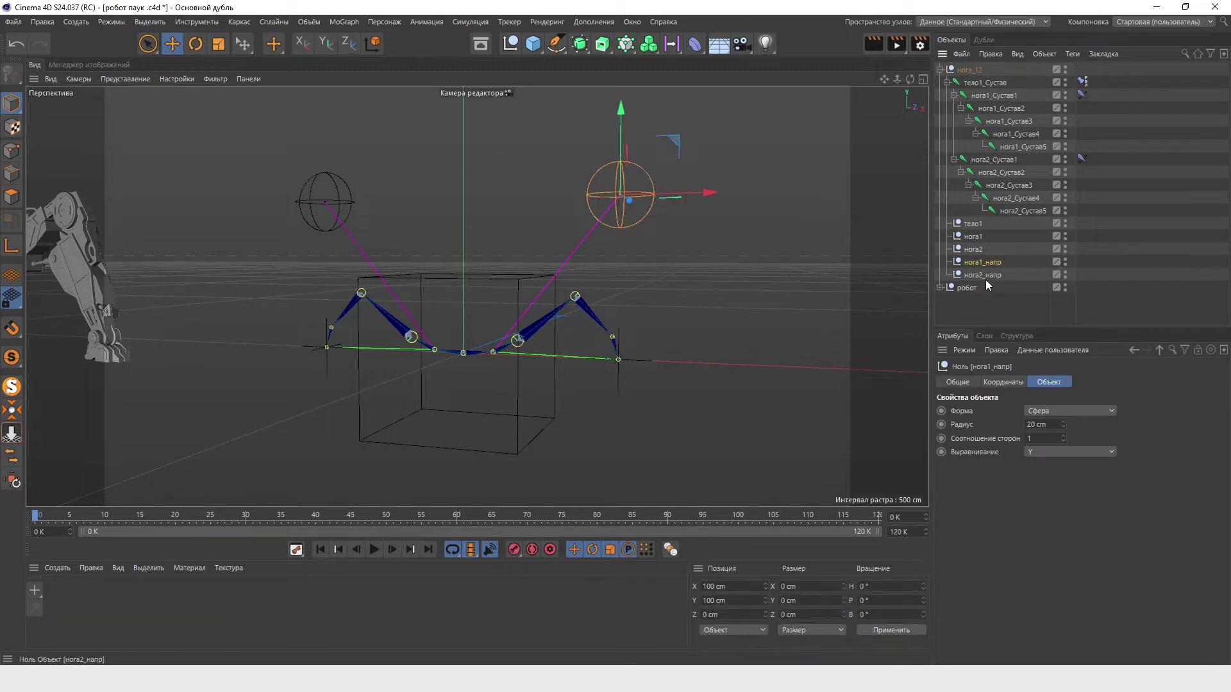
{"action": "left_click", "coordinate": [985, 276], "text": "ctrl"}
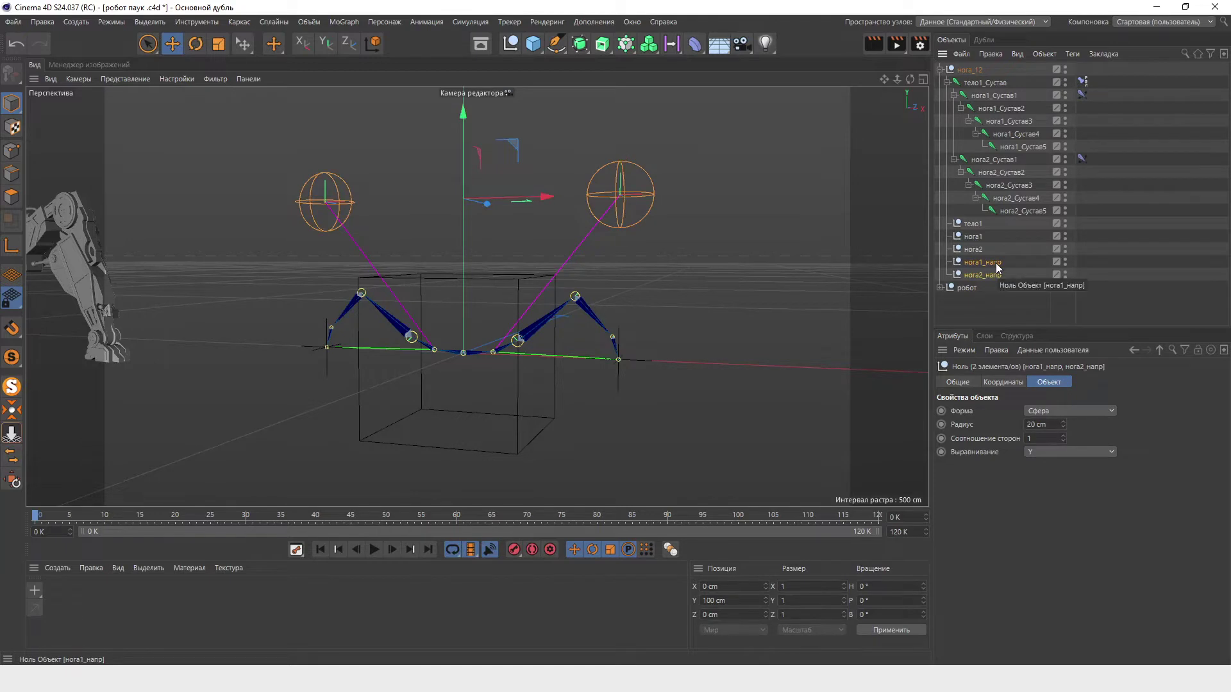
{"action": "left_click_drag", "start_coordinate": [995, 263], "coordinate": [975, 223]}
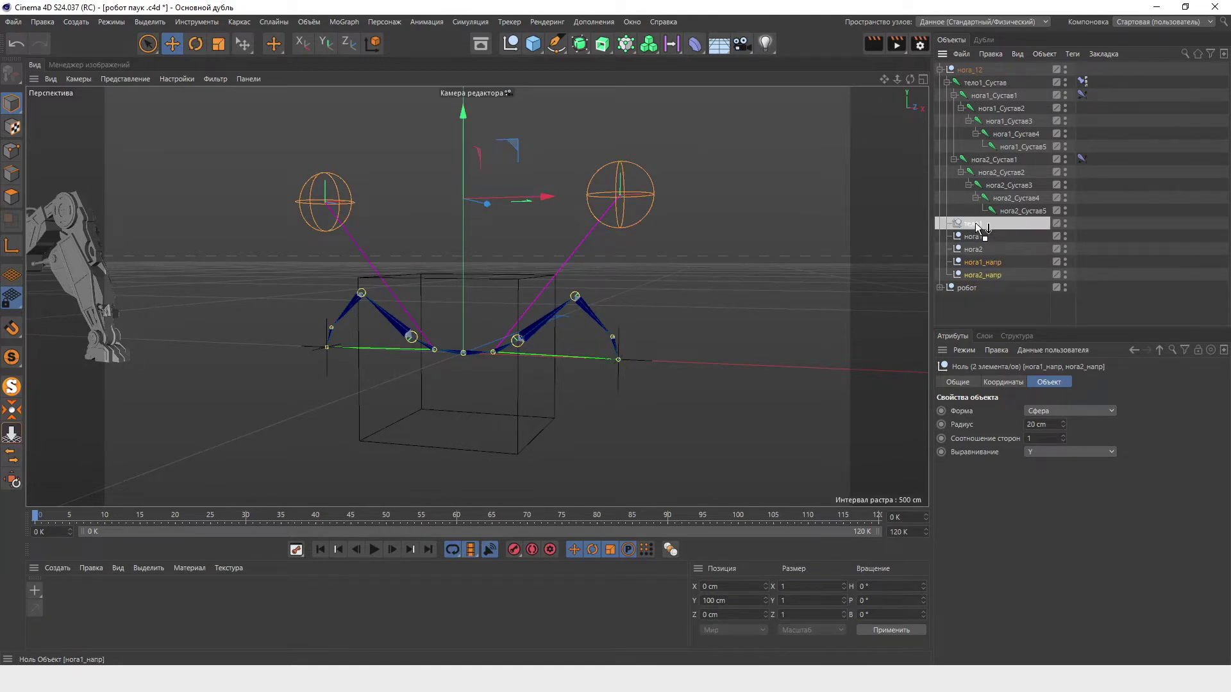
Step: Test-raise тело1, undo it, then select тело1 through нога2 together
{"action": "left_click", "coordinate": [975, 223]}
{"action": "left_click_drag", "start_coordinate": [462, 302], "coordinate": [464, 217]}
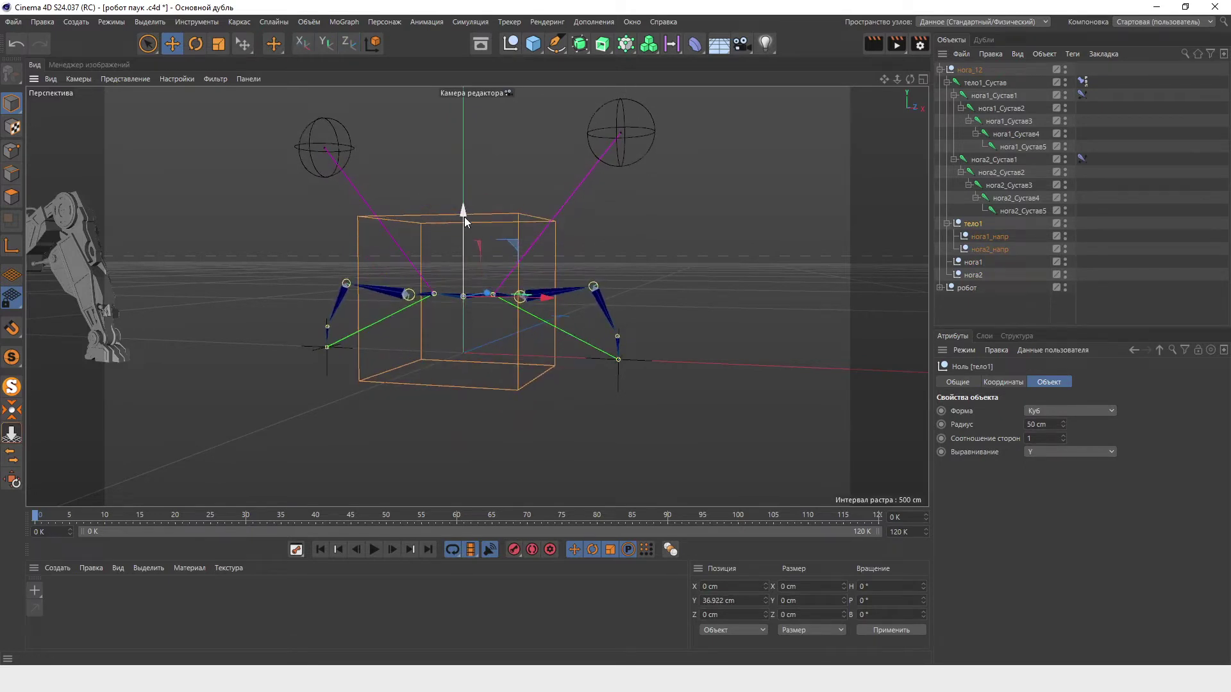
{"action": "key", "text": "ctrl+z"}
{"action": "key", "text": "ctrl+z"}
{"action": "left_click", "coordinate": [709, 381]}
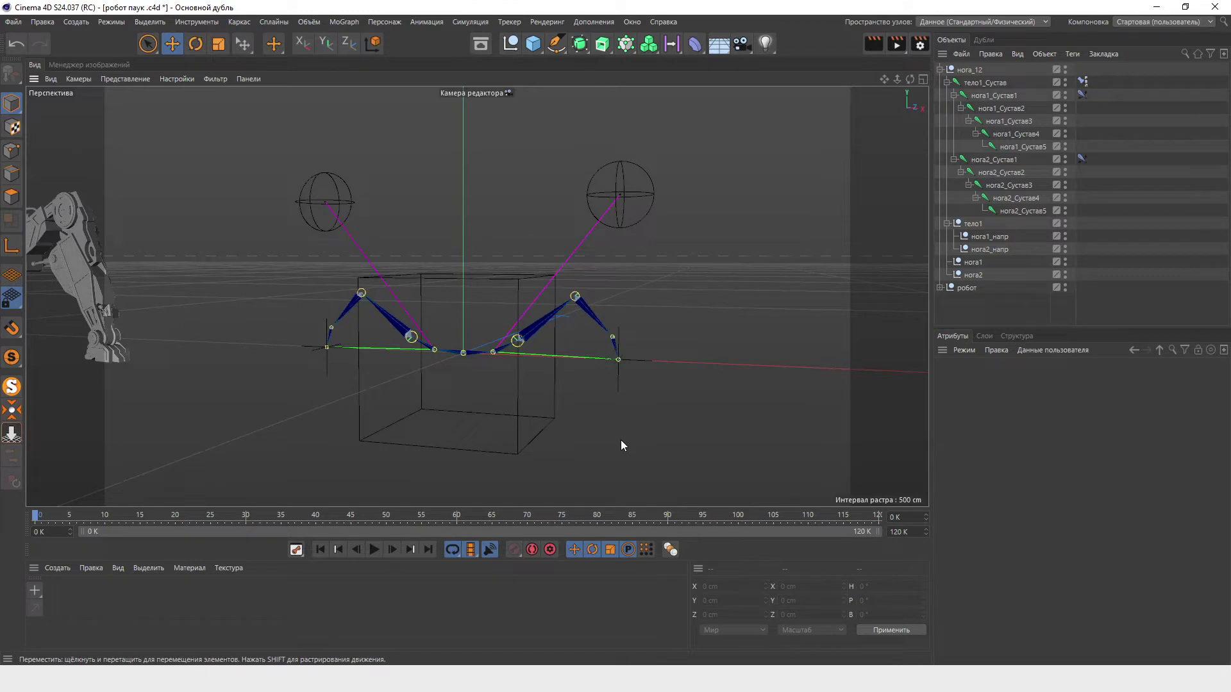
{"action": "left_click", "coordinate": [974, 221]}
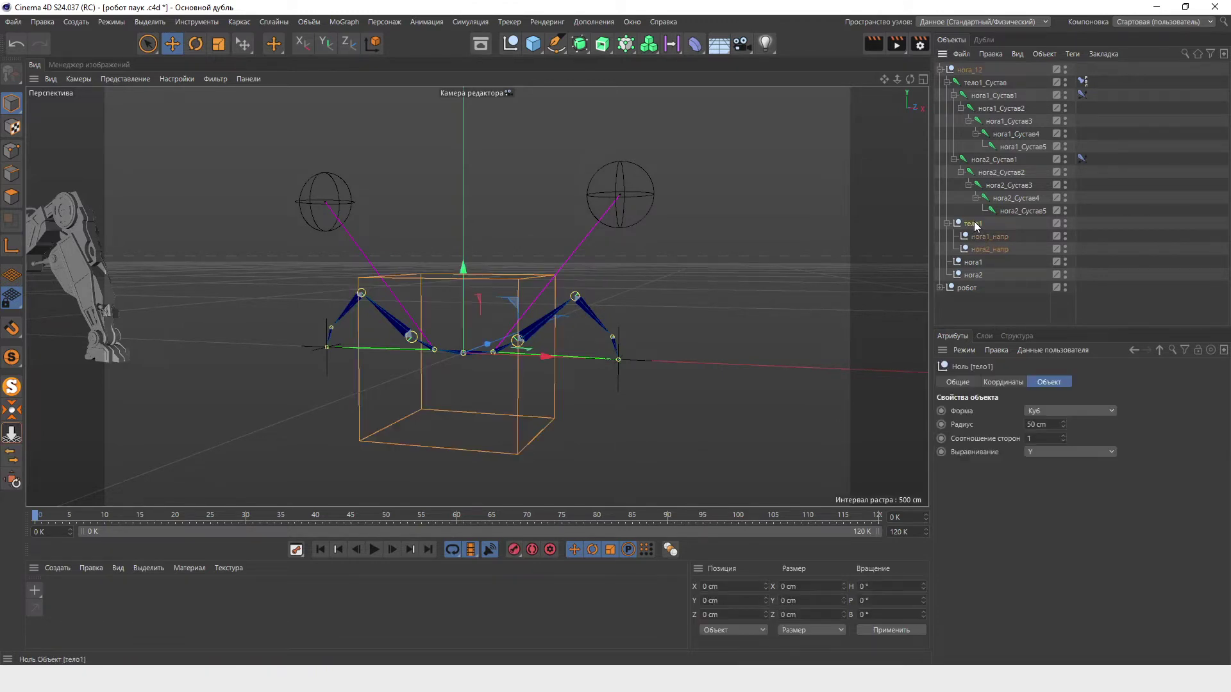
{"action": "left_click", "coordinate": [972, 275], "text": "shift"}
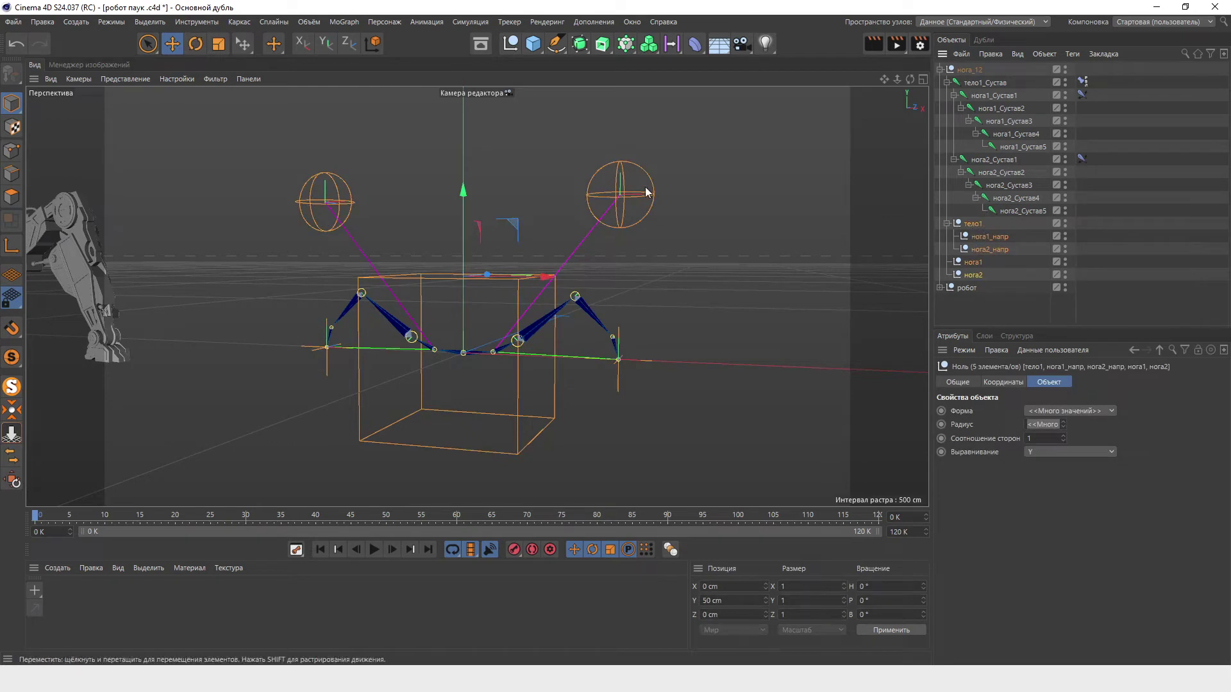
Step: Freeze All transforms on тело1, нога1, нога2 and both pole nulls, then deselect
{"action": "left_click", "coordinate": [1004, 382]}
{"action": "left_click", "coordinate": [945, 481]}
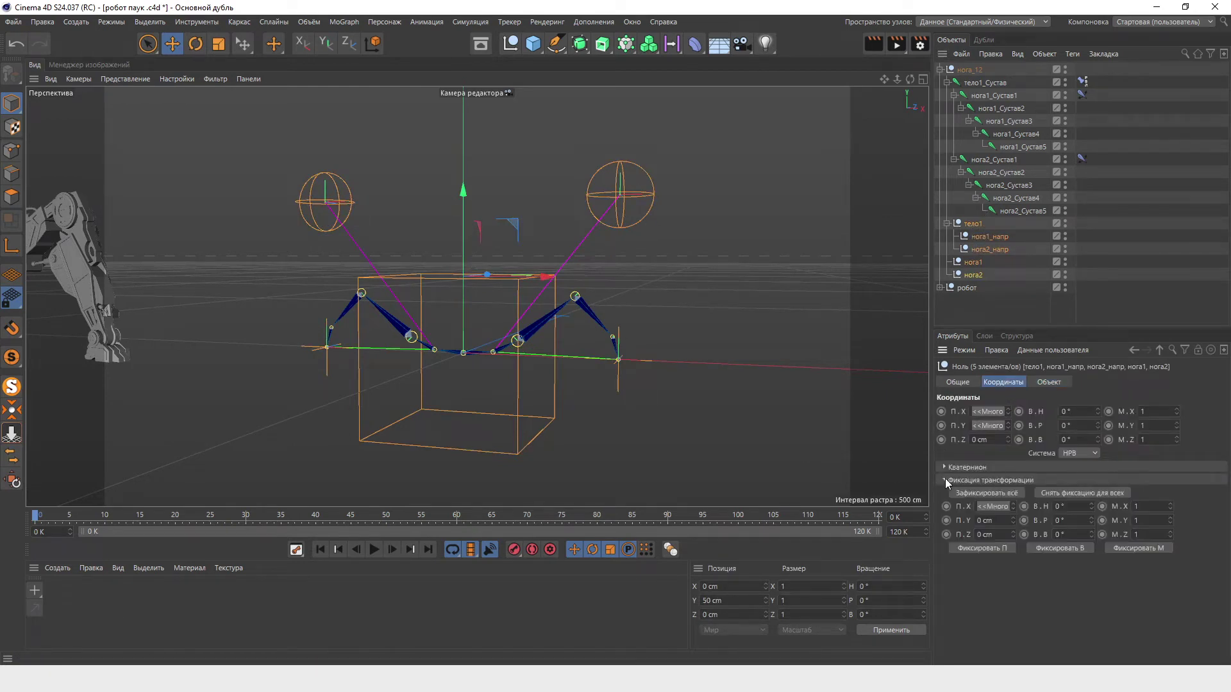
{"action": "left_click", "coordinate": [984, 493]}
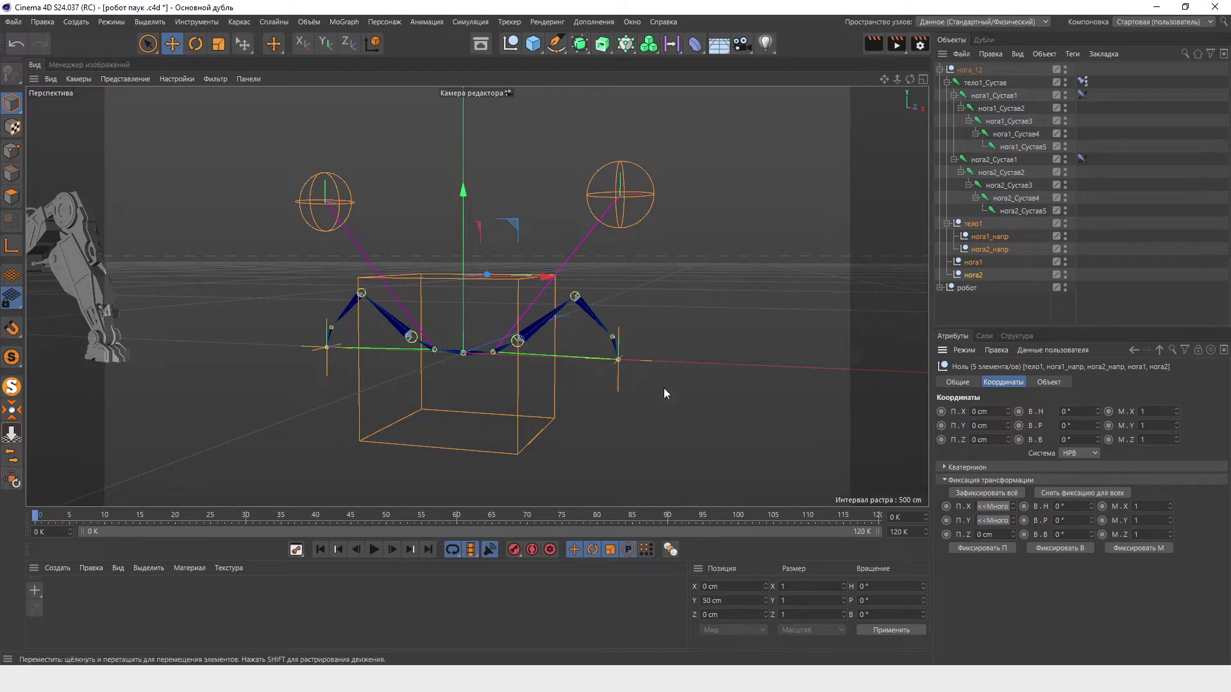
{"action": "left_click", "coordinate": [771, 350]}
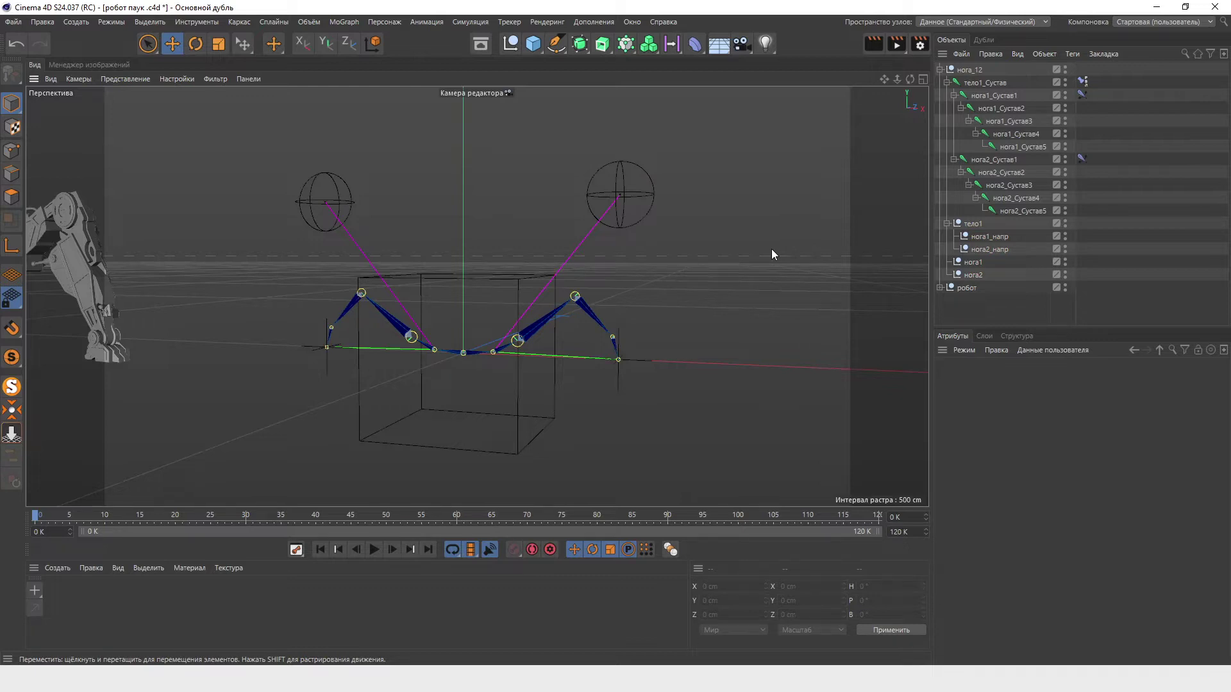
Step: Create a CMotion (Движение персонажа) object and add тело1 to its Objects list
{"action": "left_click", "coordinate": [384, 22]}
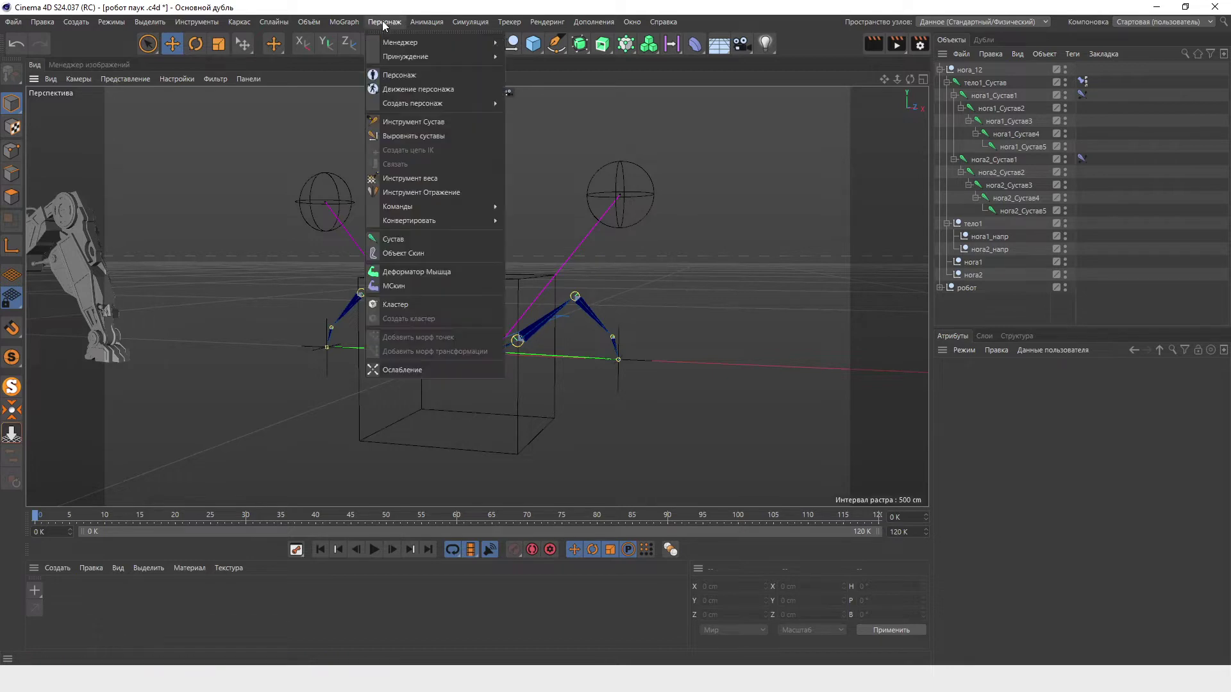
{"action": "left_click", "coordinate": [414, 88]}
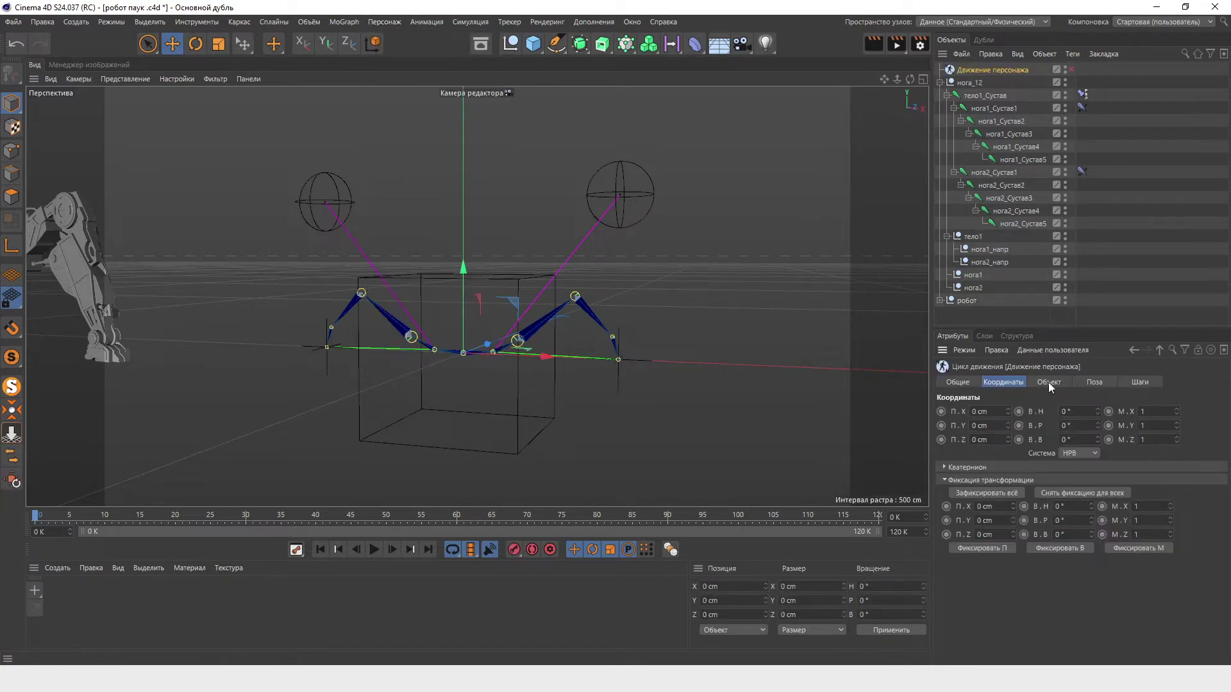
{"action": "left_click", "coordinate": [1048, 382]}
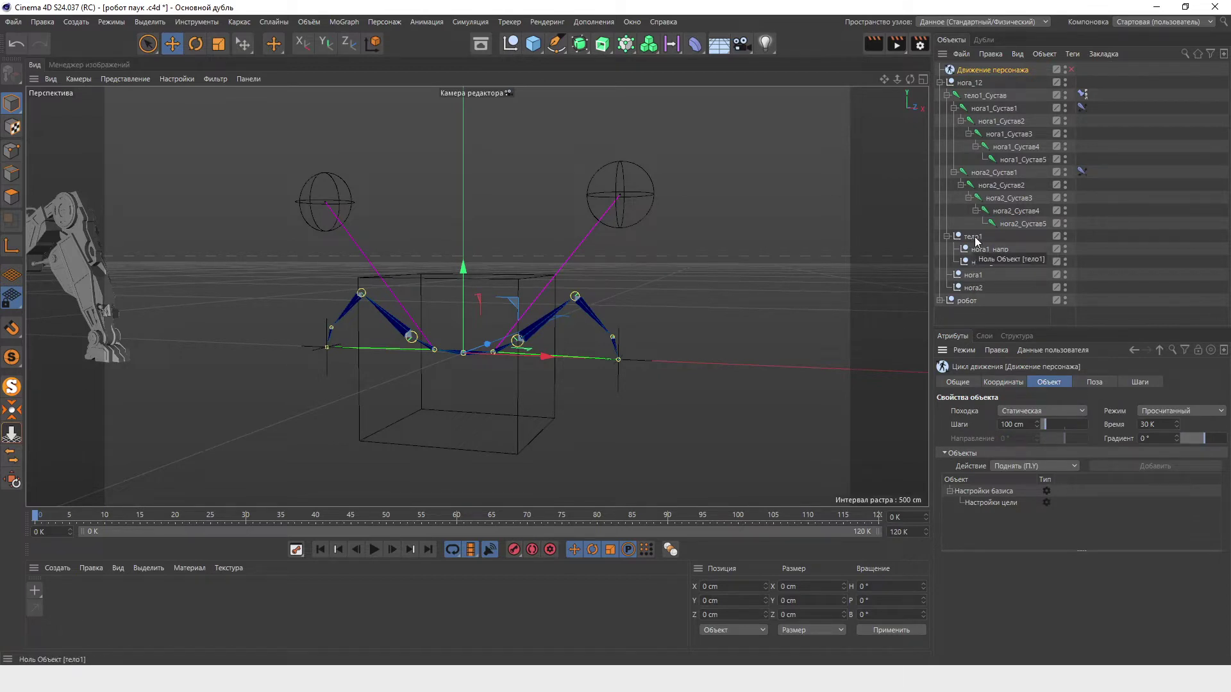
{"action": "left_click_drag", "start_coordinate": [975, 240], "coordinate": [1001, 518]}
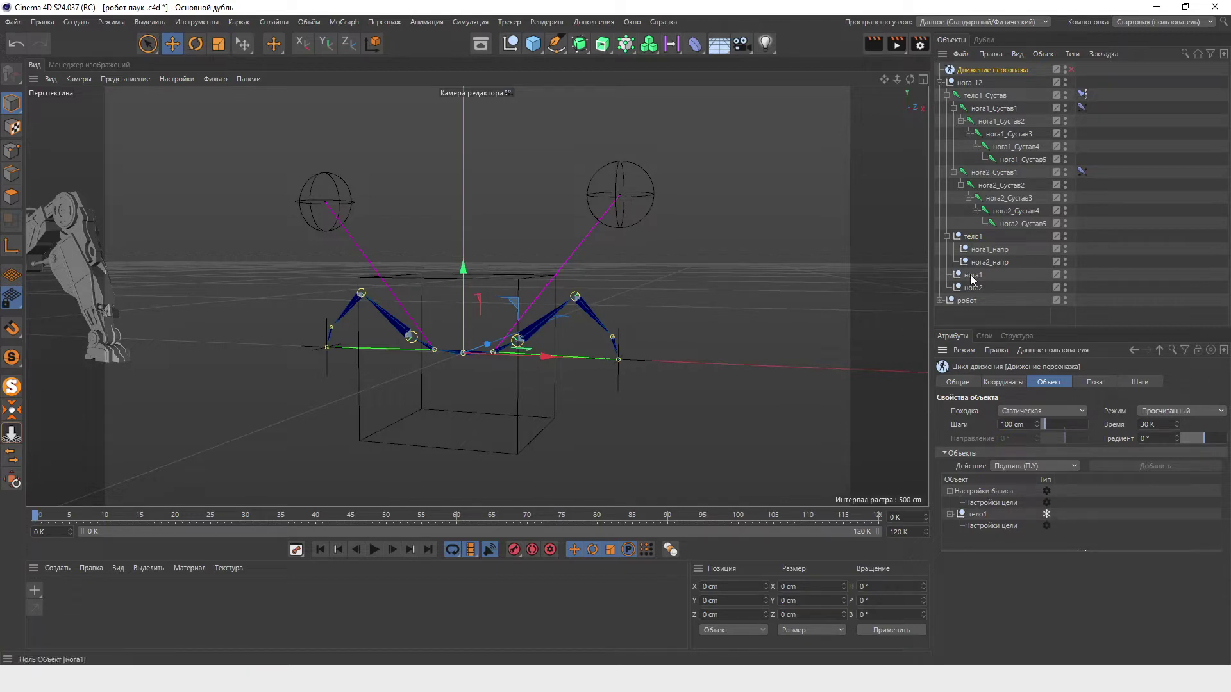
Step: Nest нога2 and нога1 under тело1 in the CMotion list, review their settings, and enable the object
{"action": "left_click_drag", "start_coordinate": [971, 275], "coordinate": [1006, 513]}
{"action": "left_click_drag", "start_coordinate": [973, 288], "coordinate": [992, 532]}
{"action": "left_click_drag", "start_coordinate": [1082, 550], "coordinate": [1082, 627]}
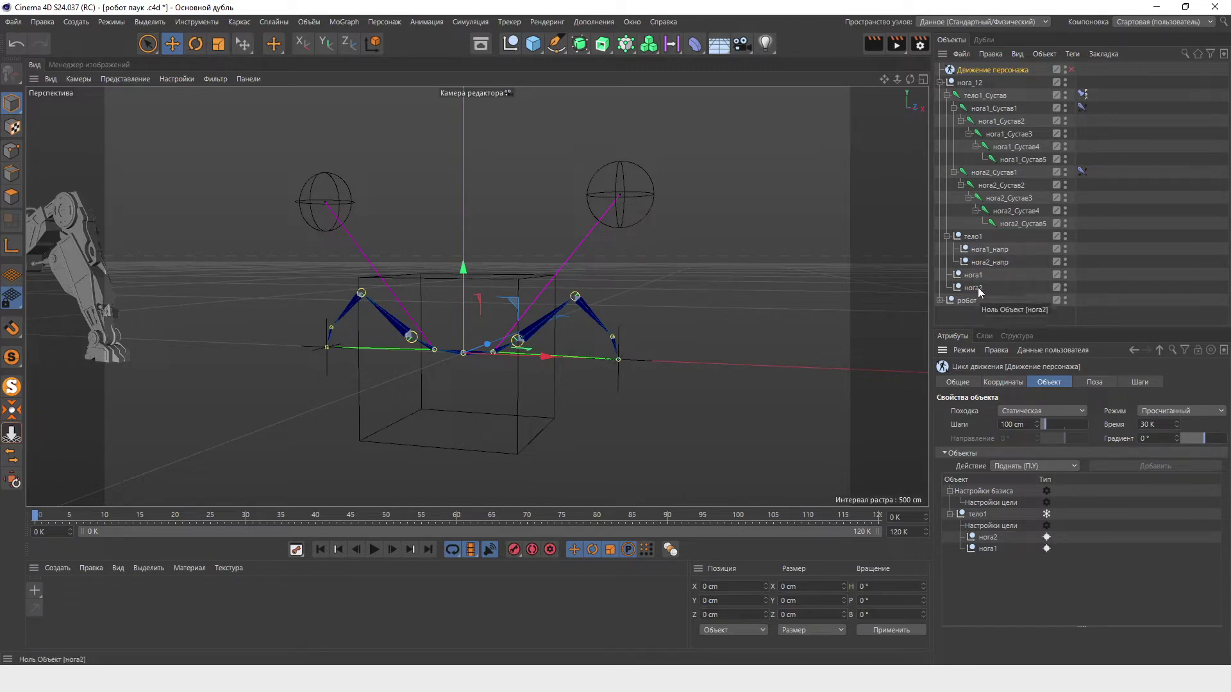
{"action": "left_click", "coordinate": [981, 514]}
{"action": "scroll", "coordinate": [1226, 516], "scroll_direction": "down", "scroll_amount": 1}
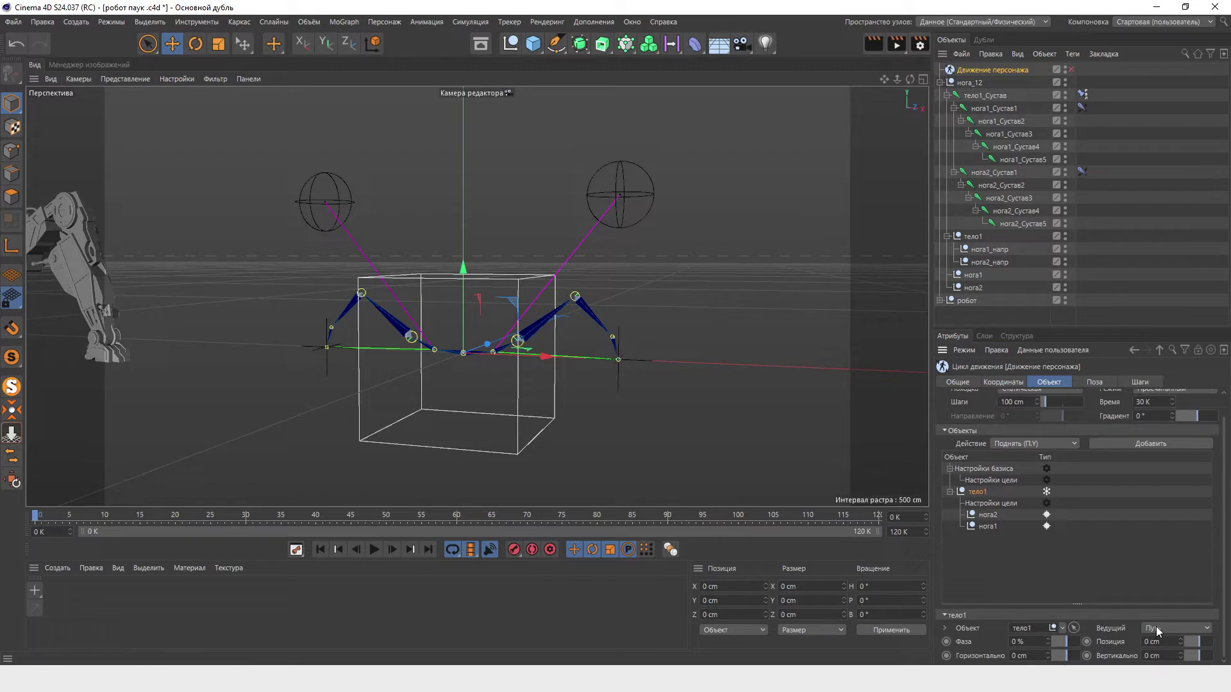
{"action": "left_click", "coordinate": [987, 515]}
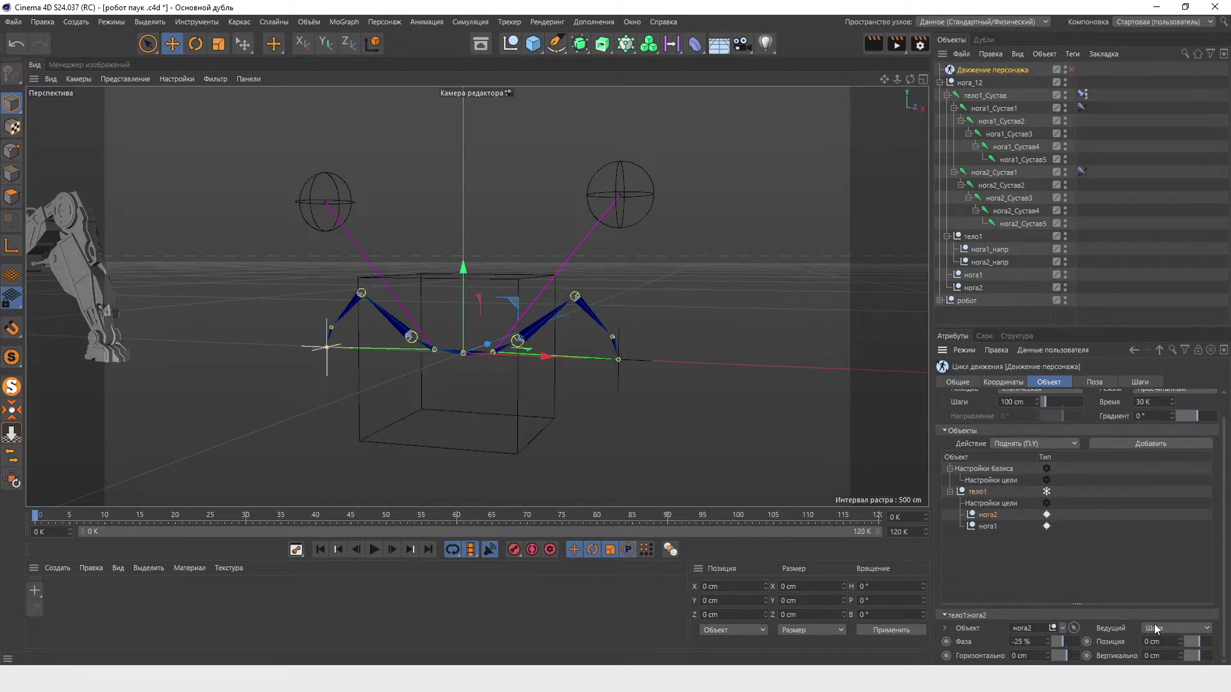
{"action": "left_click", "coordinate": [1072, 69]}
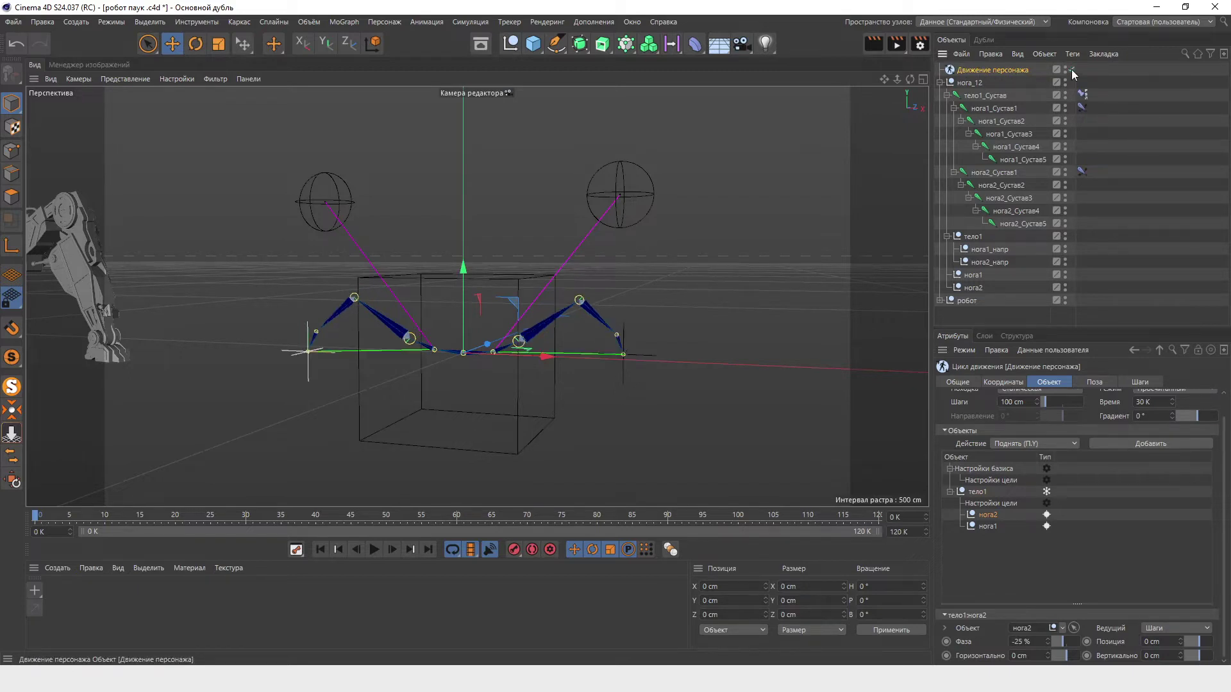
Step: Preview the walk with Шаги around 201–231 cm, then reset it to 100 cm
{"action": "left_click", "coordinate": [374, 550]}
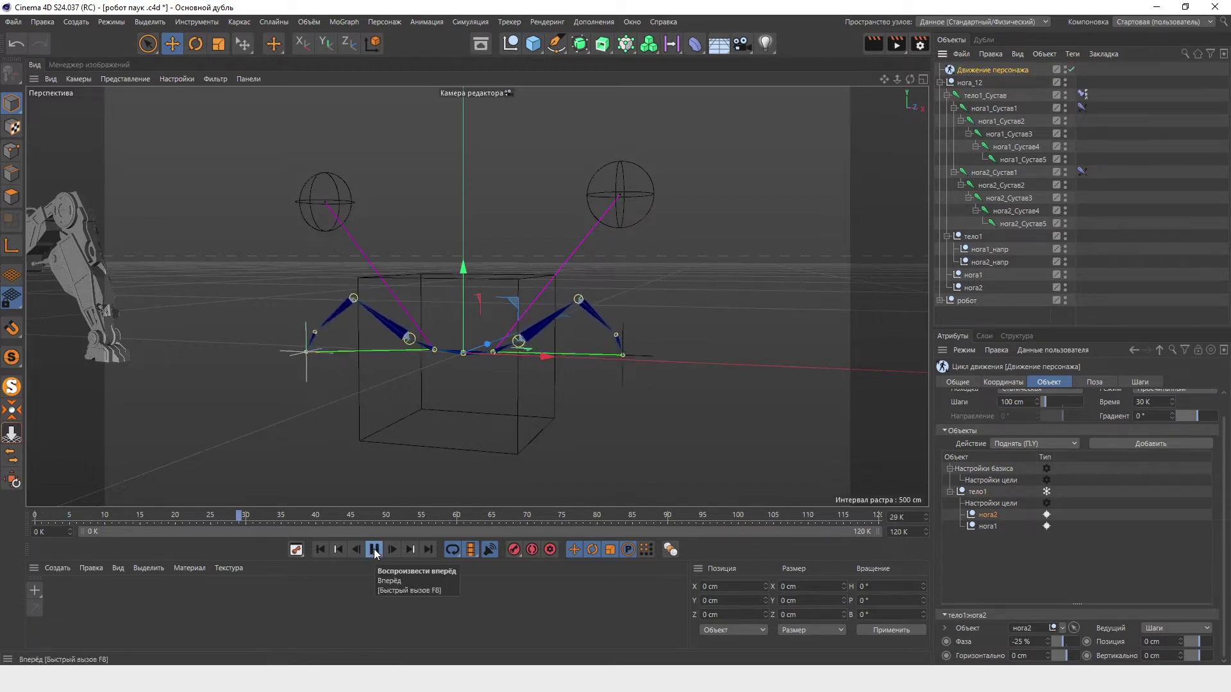
{"action": "mouse_move", "coordinate": [752, 296]}
{"action": "left_mouse_down", "text": "alt"}
{"action": "mouse_move", "coordinate": [714, 317]}
{"action": "mouse_move", "coordinate": [734, 316]}
{"action": "left_mouse_up", "text": "alt"}
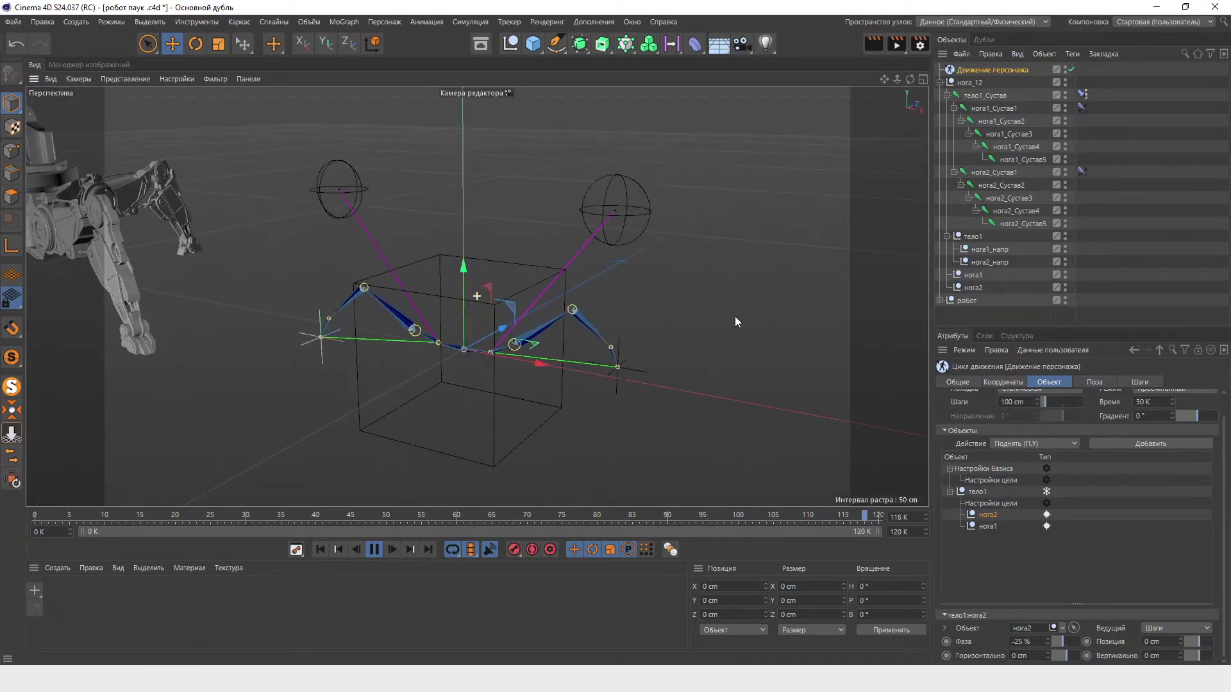
{"action": "left_click", "coordinate": [372, 550]}
{"action": "left_click_drag", "start_coordinate": [1045, 426], "coordinate": [1053, 429]}
{"action": "left_click_drag", "start_coordinate": [1051, 428], "coordinate": [1049, 427]}
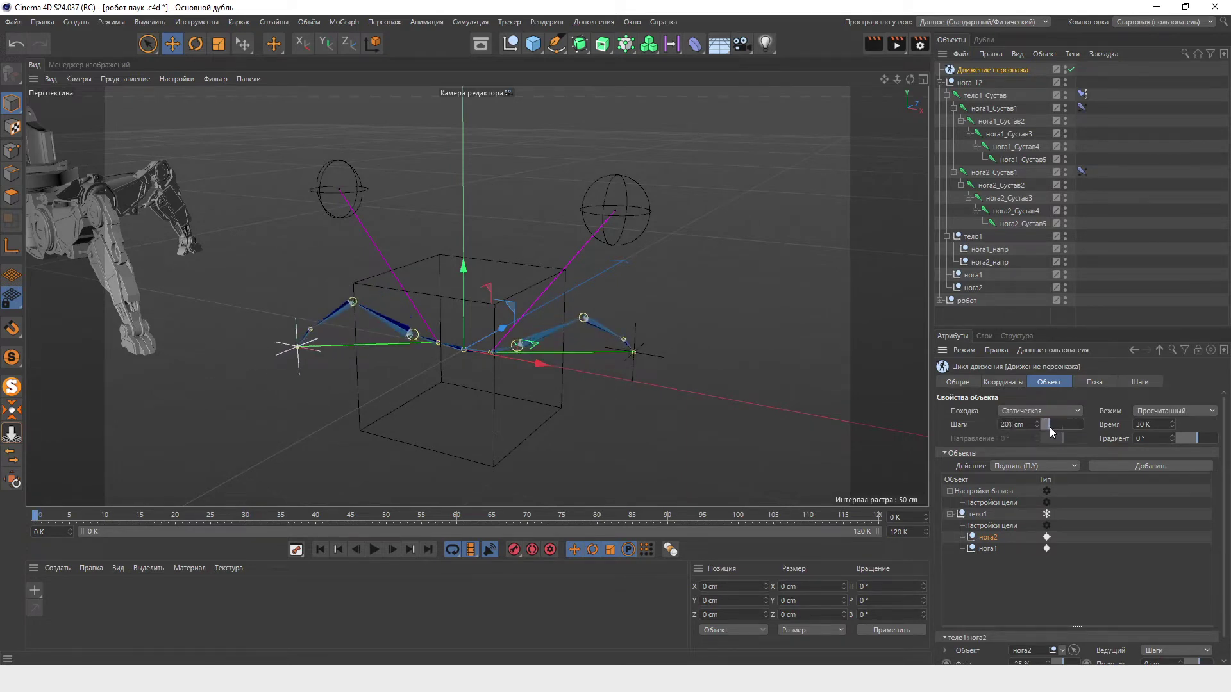
{"action": "left_click_drag", "start_coordinate": [1045, 428], "coordinate": [1052, 429]}
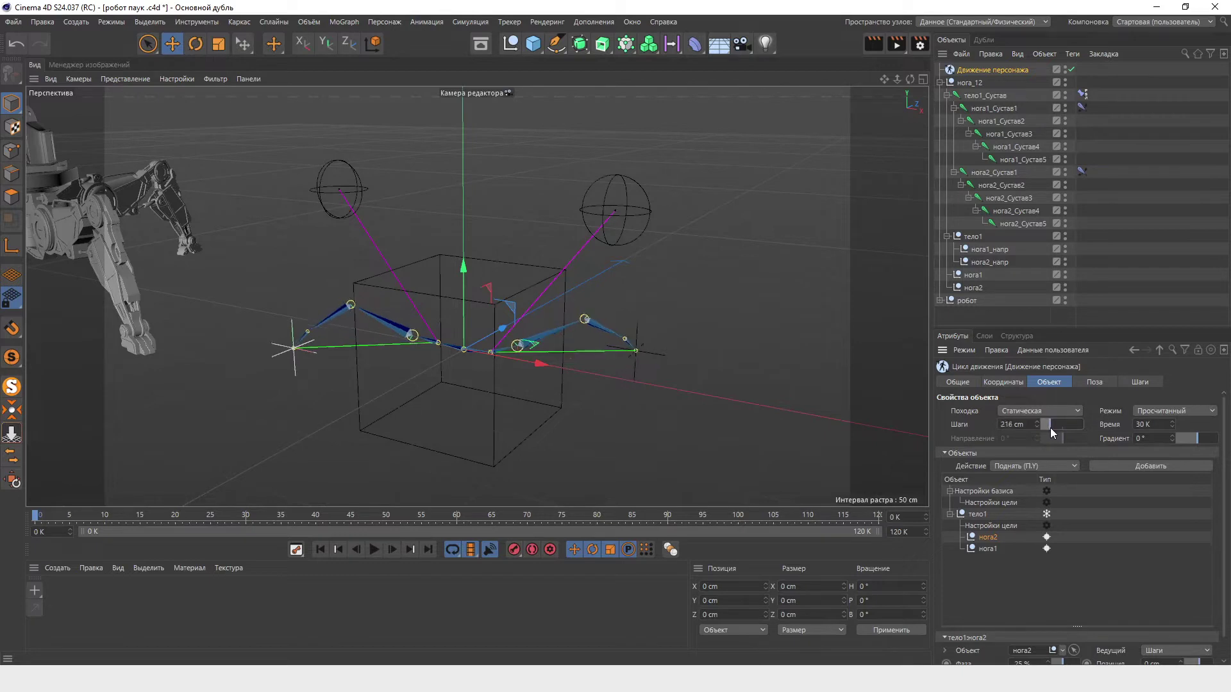
{"action": "left_click", "coordinate": [375, 550]}
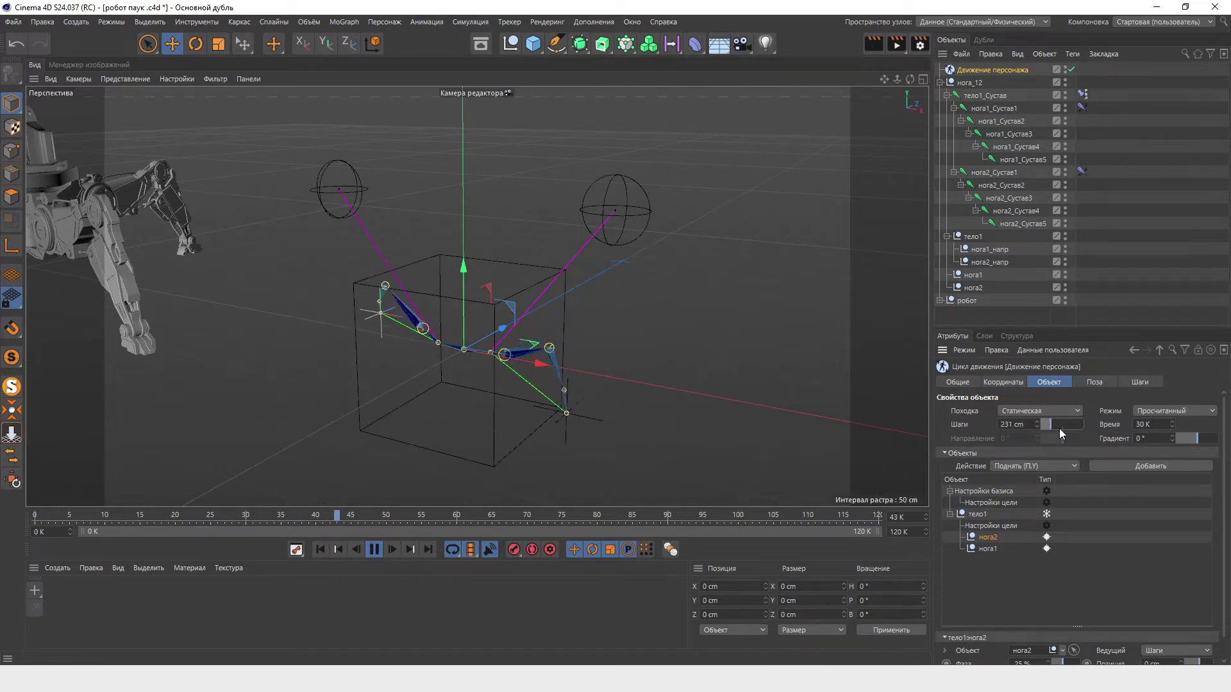
{"action": "left_click_drag", "start_coordinate": [1048, 425], "coordinate": [1068, 426]}
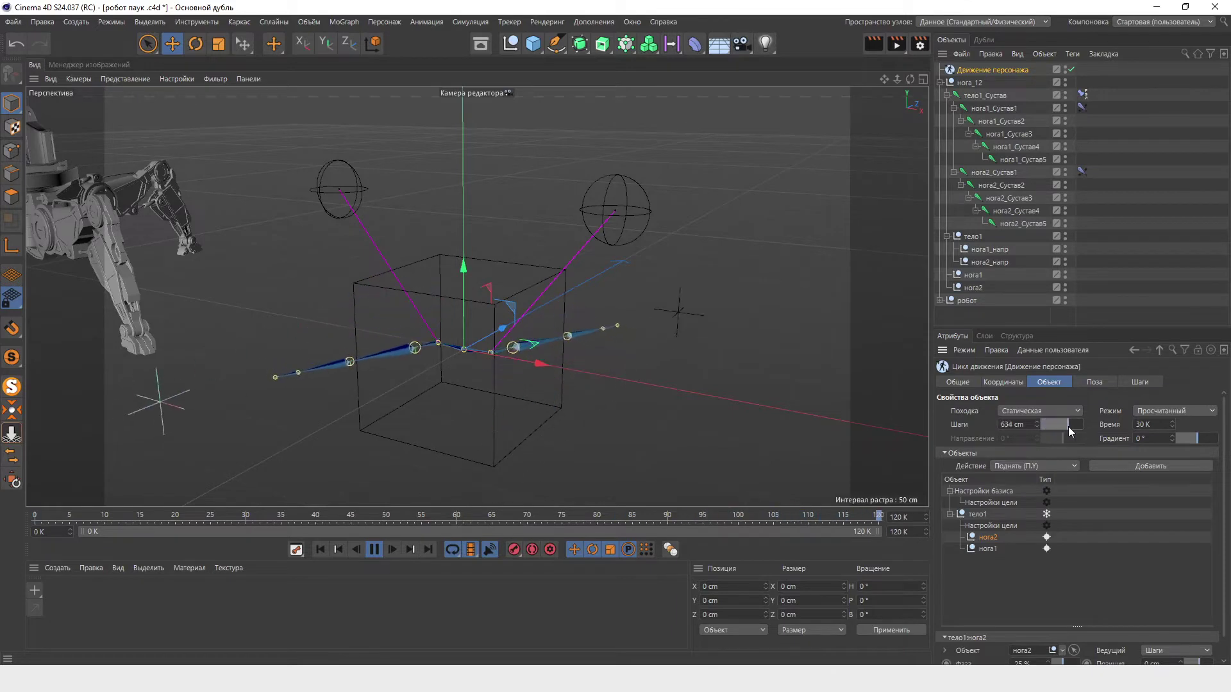
{"action": "right_click", "coordinate": [1036, 424]}
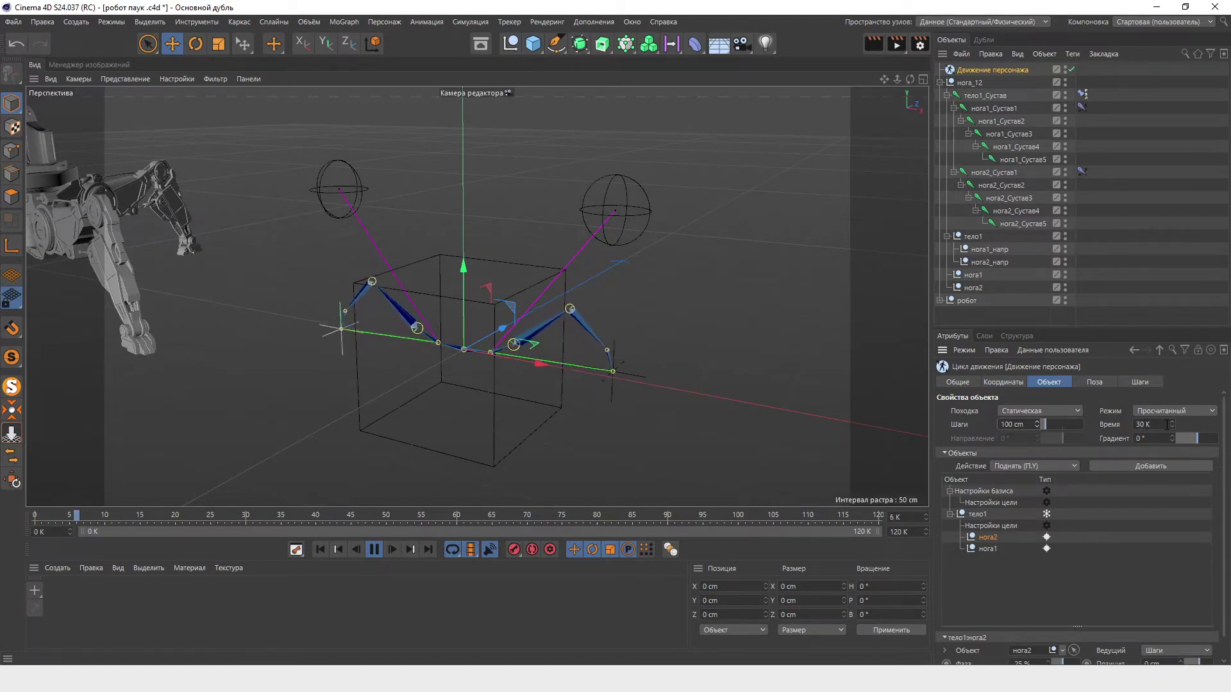
{"action": "double_click", "coordinate": [1141, 425]}
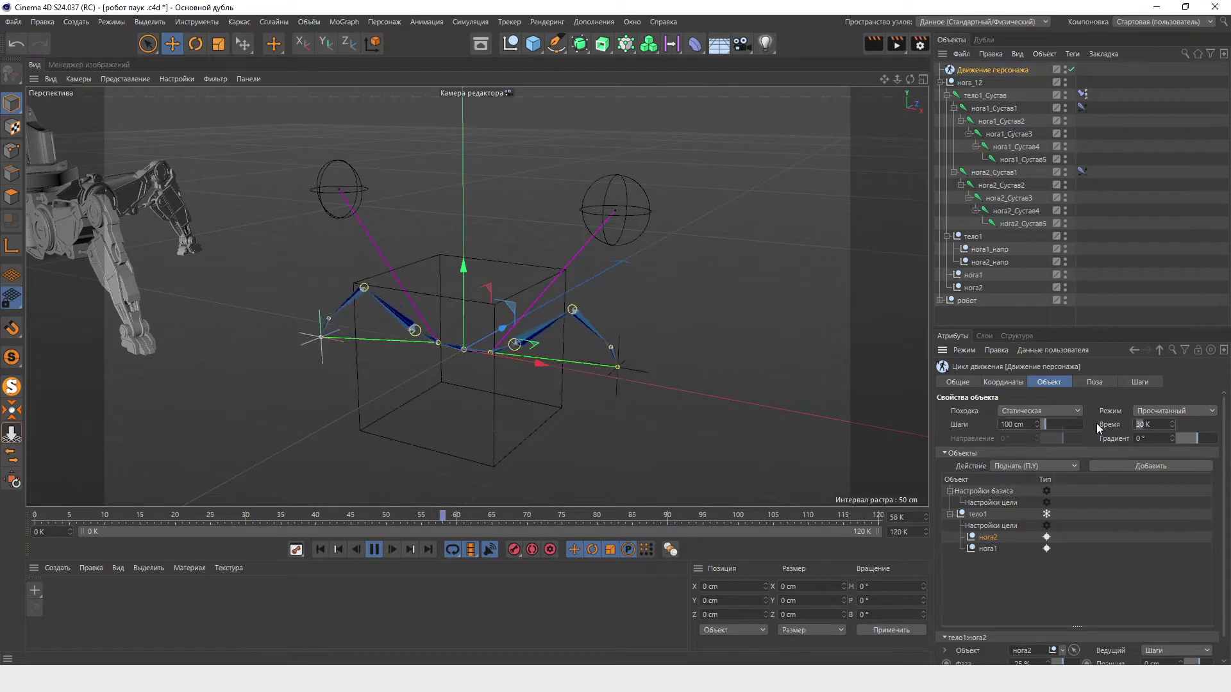
{"action": "type", "text": "60"}
{"action": "key", "text": "Return"}
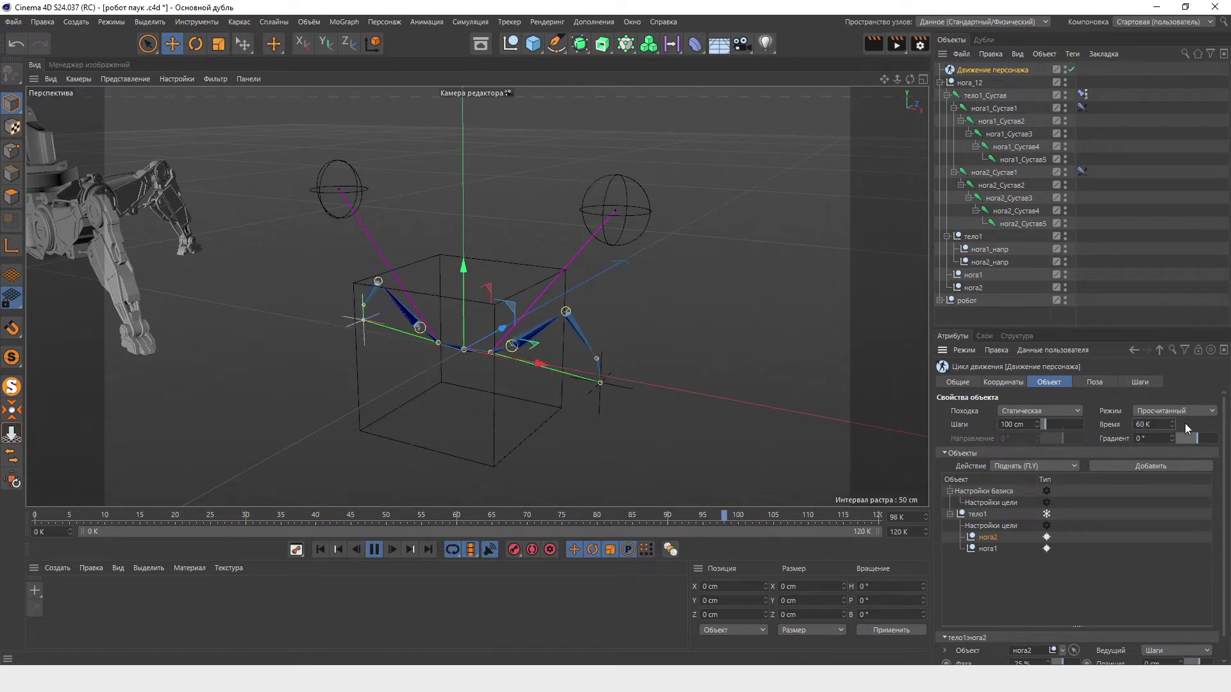
{"action": "double_click", "coordinate": [1140, 425]}
{"action": "type", "text": "10"}
{"action": "key", "text": "Return"}
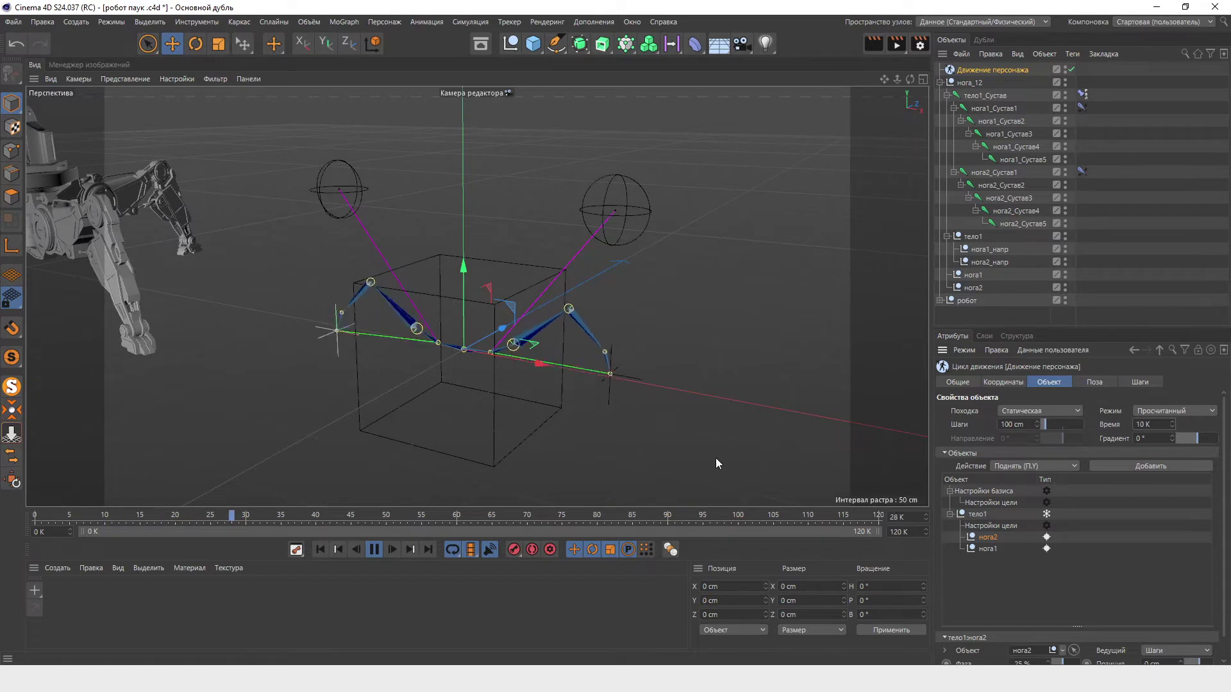
{"action": "key", "text": "shift+f"}
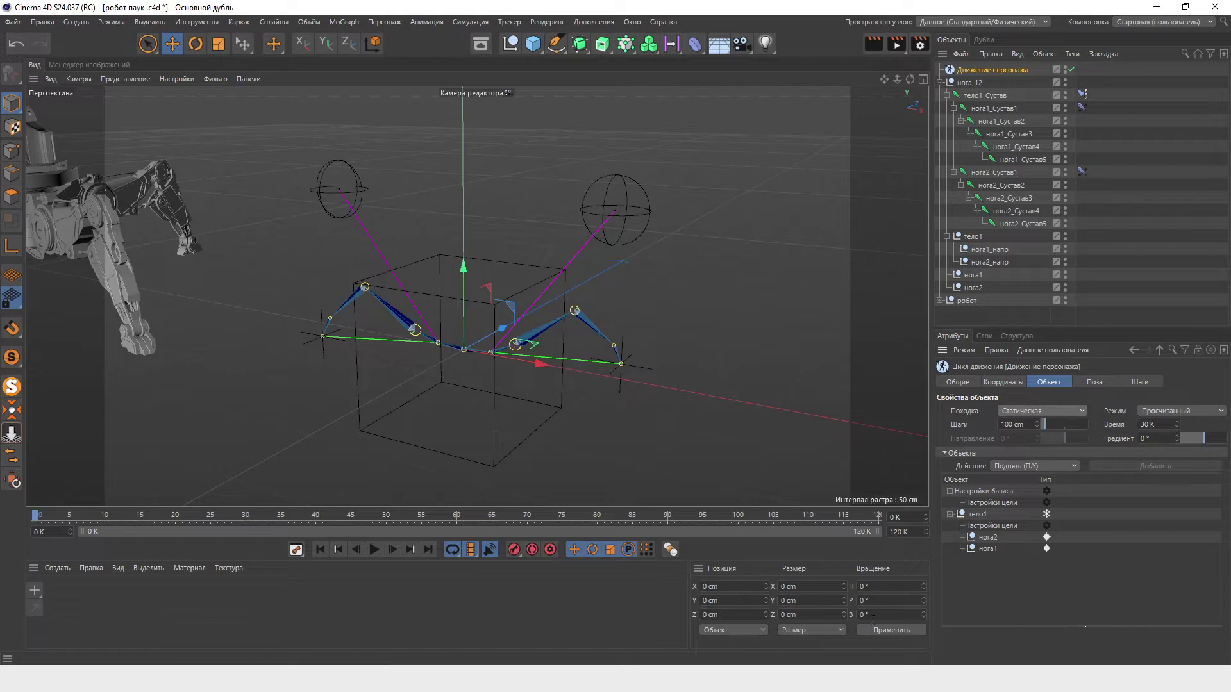
{"action": "left_click", "coordinate": [989, 538]}
{"action": "scroll", "coordinate": [1225, 494], "scroll_direction": "down", "scroll_amount": 1}
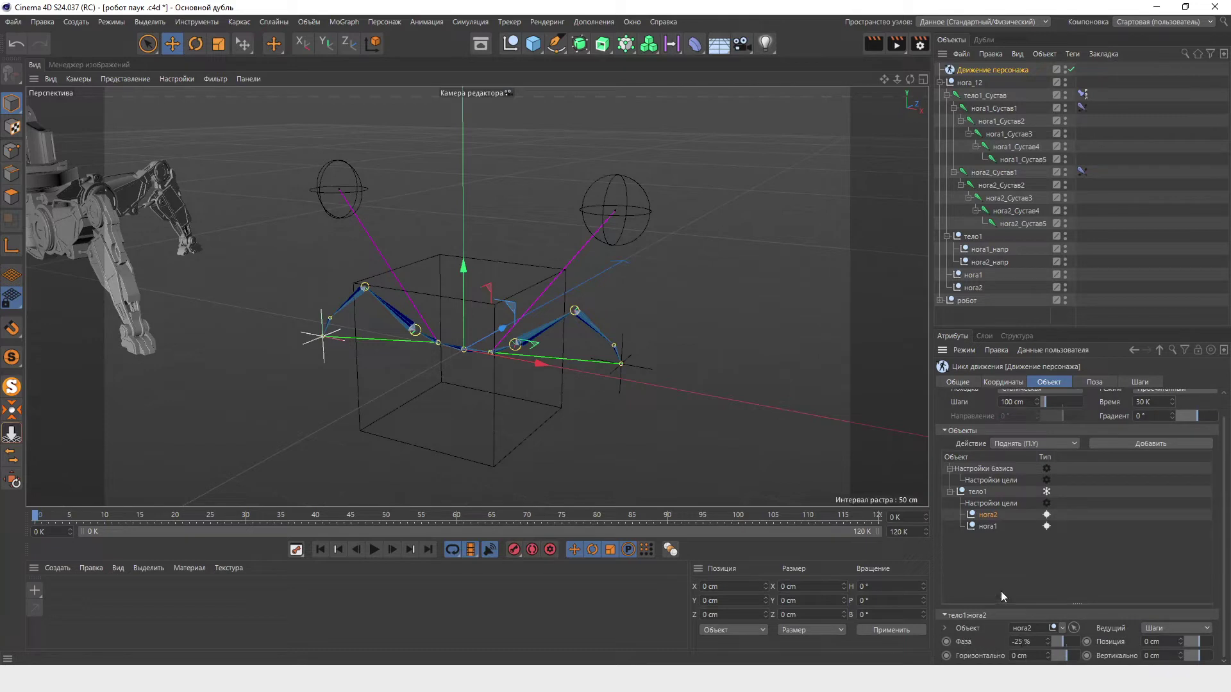
{"action": "left_click", "coordinate": [988, 525]}
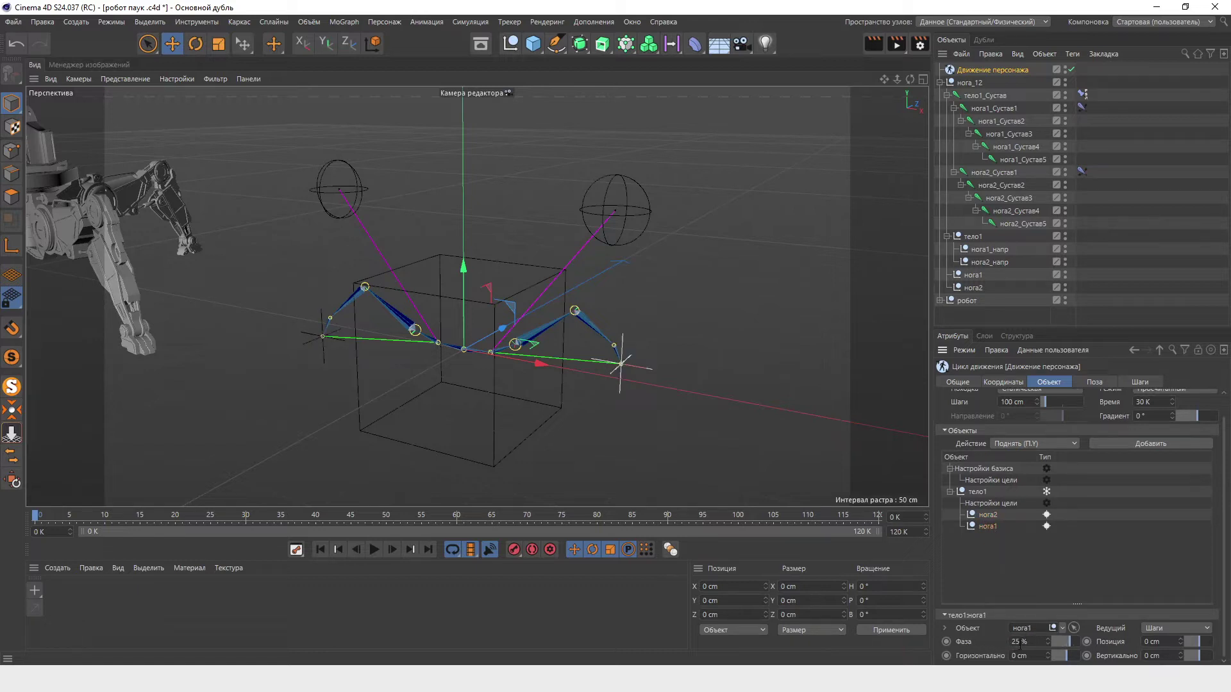
{"action": "left_click", "coordinate": [988, 515]}
{"action": "left_click", "coordinate": [374, 550]}
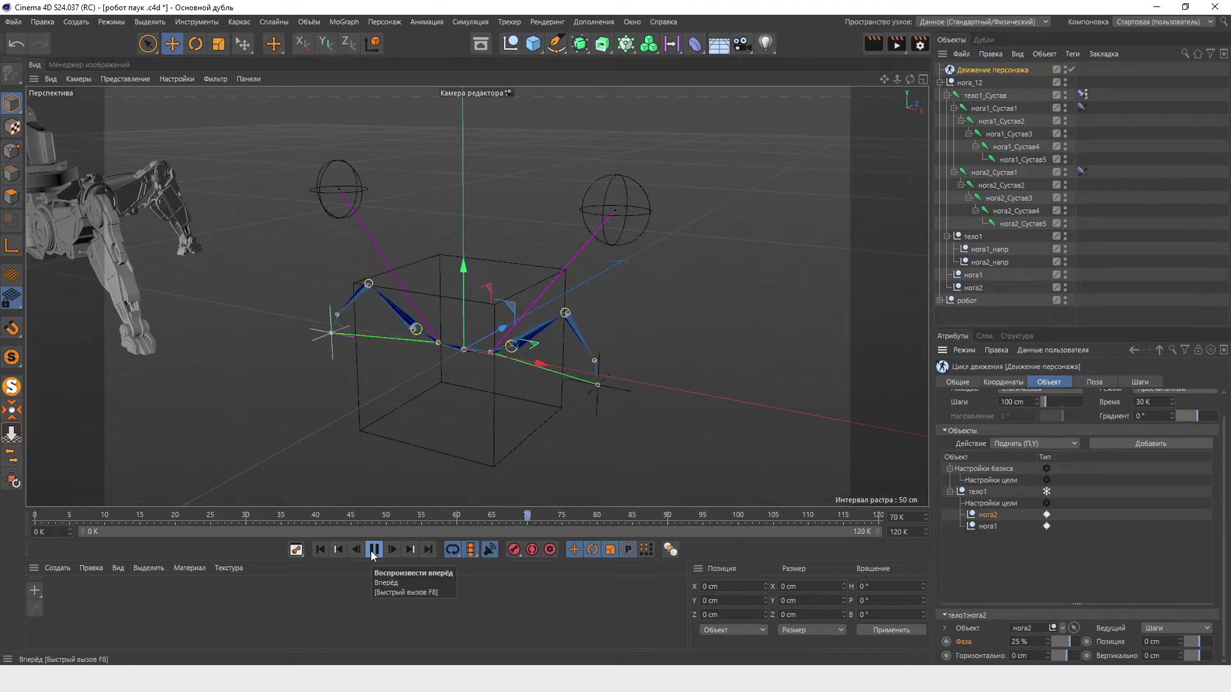
{"action": "left_click", "coordinate": [373, 550]}
{"action": "left_click_drag", "start_coordinate": [1052, 641], "coordinate": [1048, 641]}
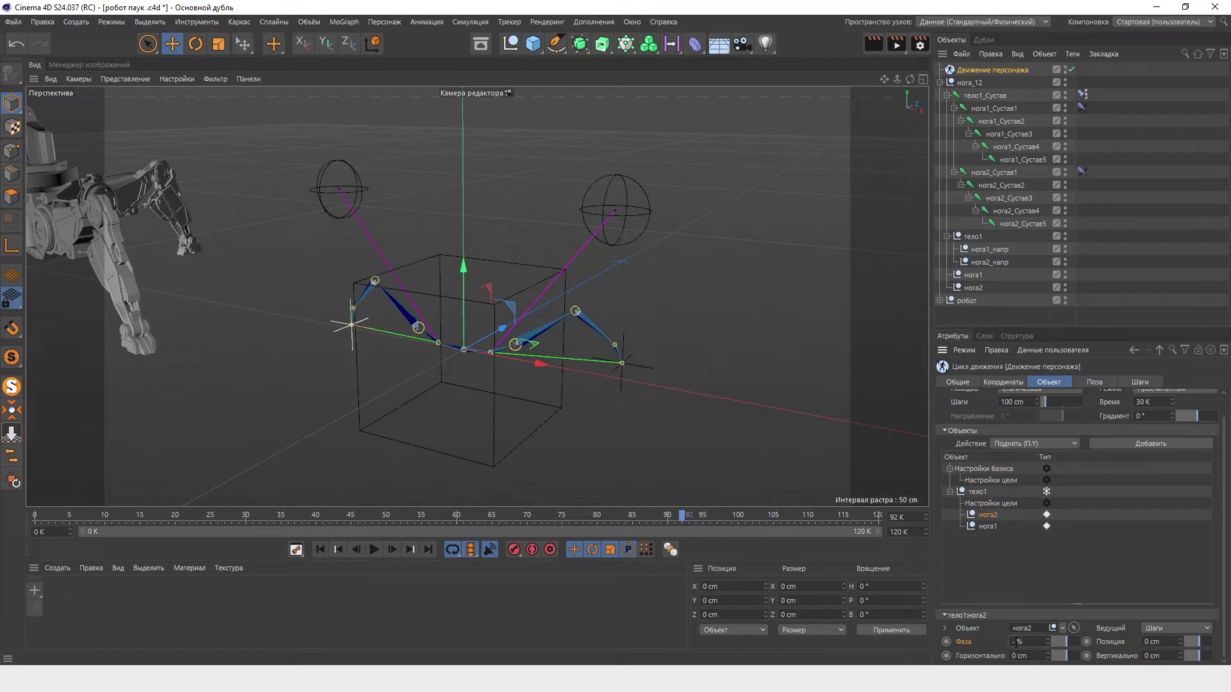
{"action": "type", "text": "25"}
{"action": "key", "text": "Return"}
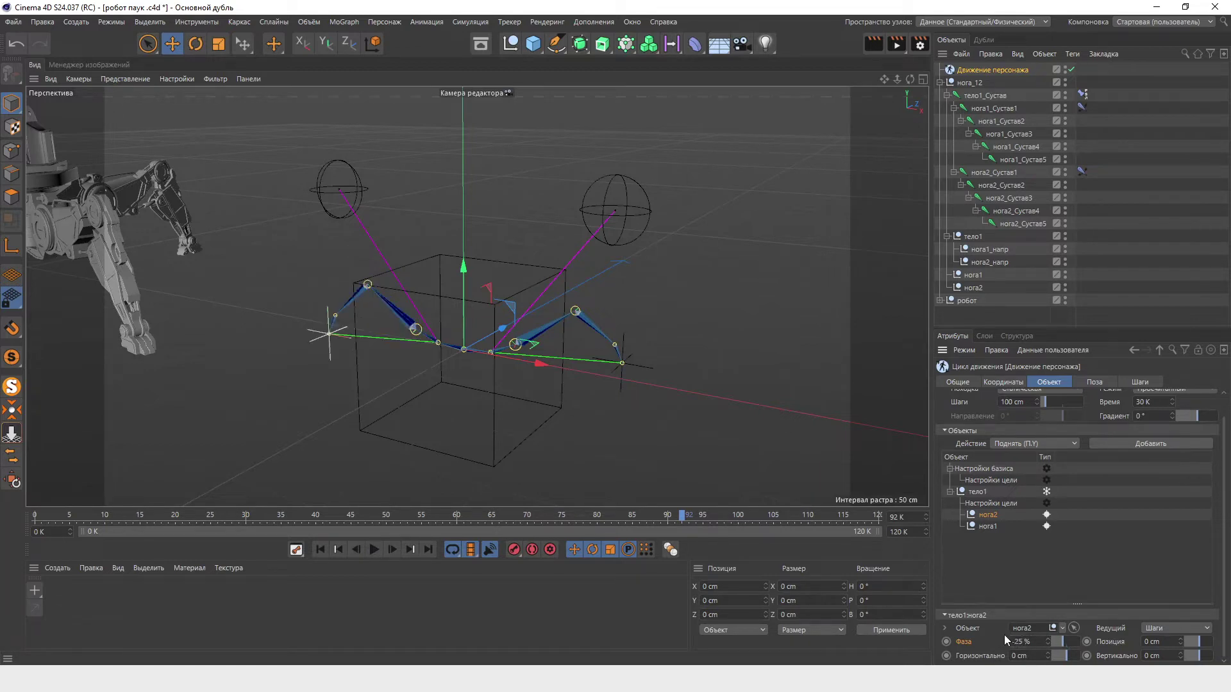
{"action": "left_click", "coordinate": [323, 550]}
{"action": "left_click", "coordinate": [373, 550]}
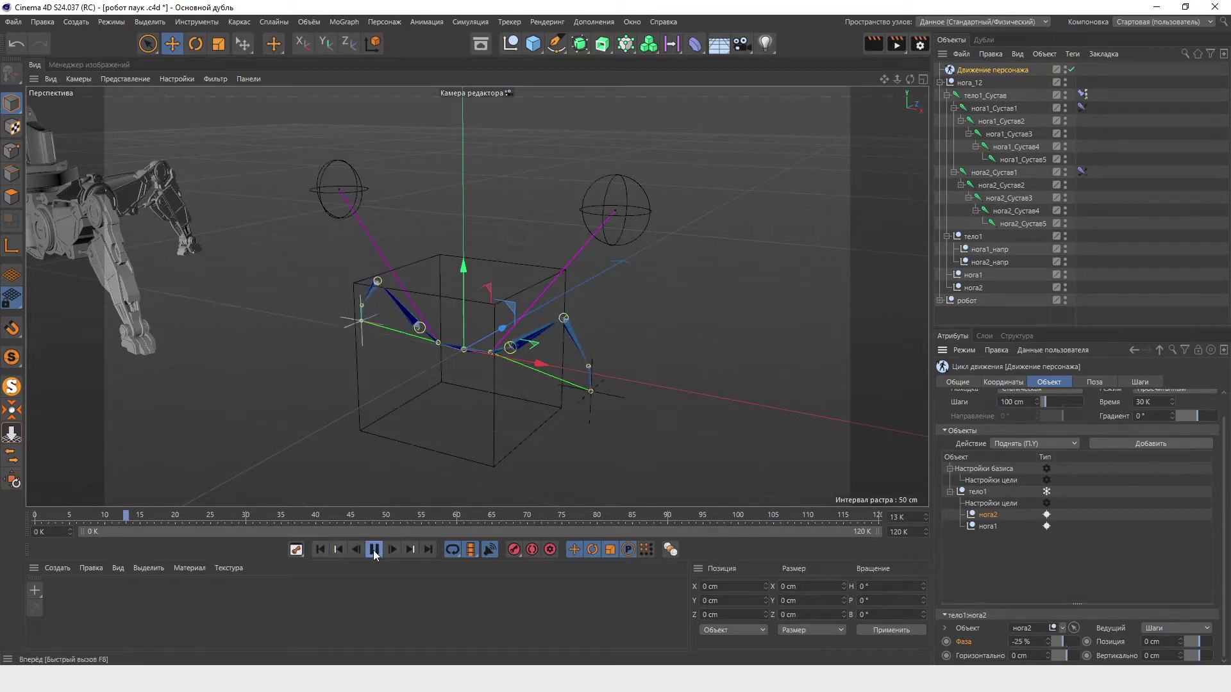
{"action": "left_click", "coordinate": [374, 550]}
{"action": "key", "text": "shift+f"}
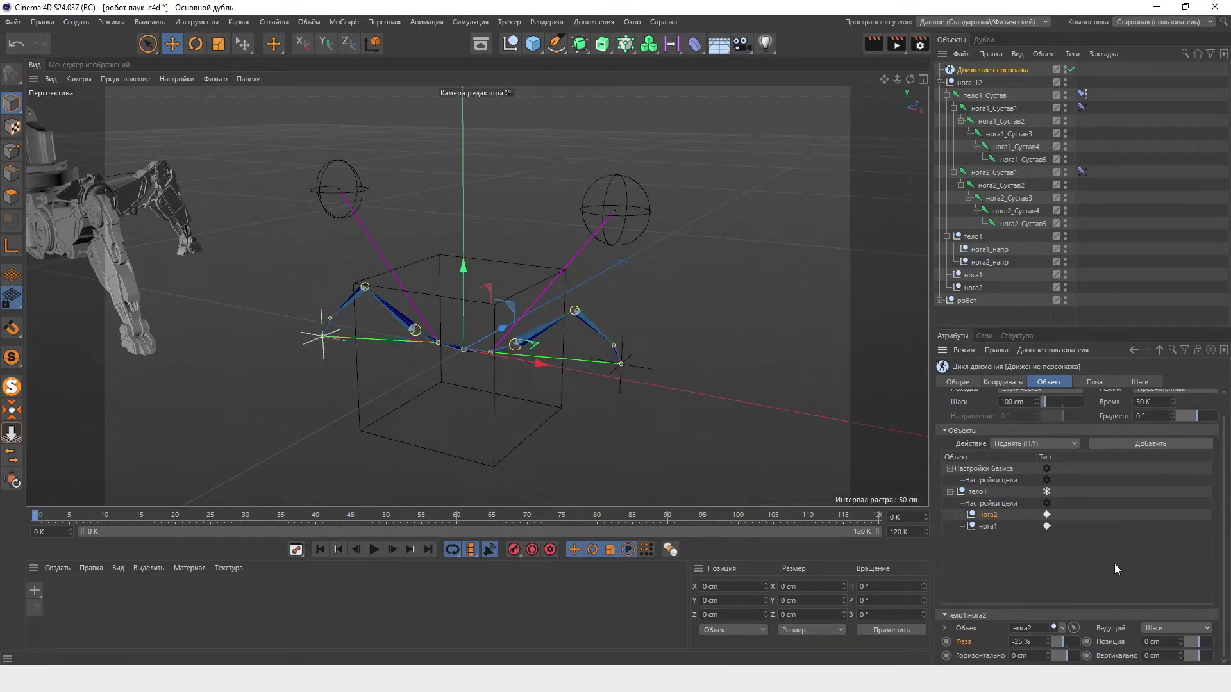
Step: Add a Поднять (П.Y) action to тело1, preview the cycle, and return to frame 0
{"action": "left_click", "coordinate": [976, 491]}
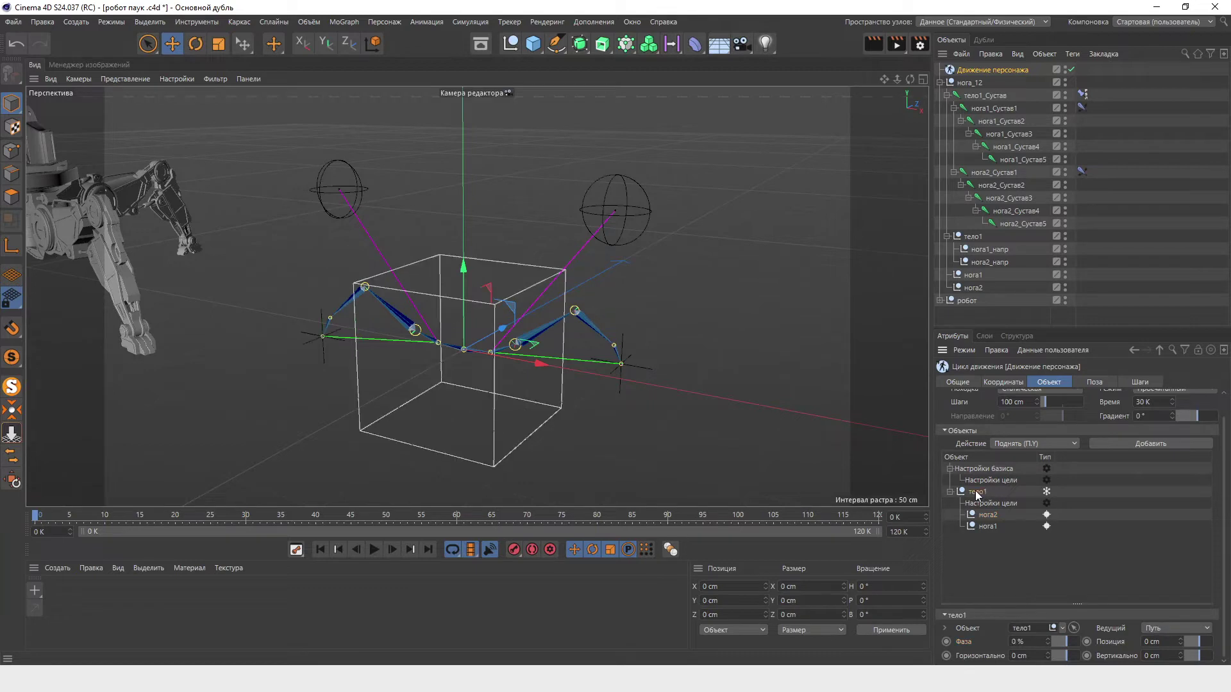
{"action": "left_click", "coordinate": [1014, 443]}
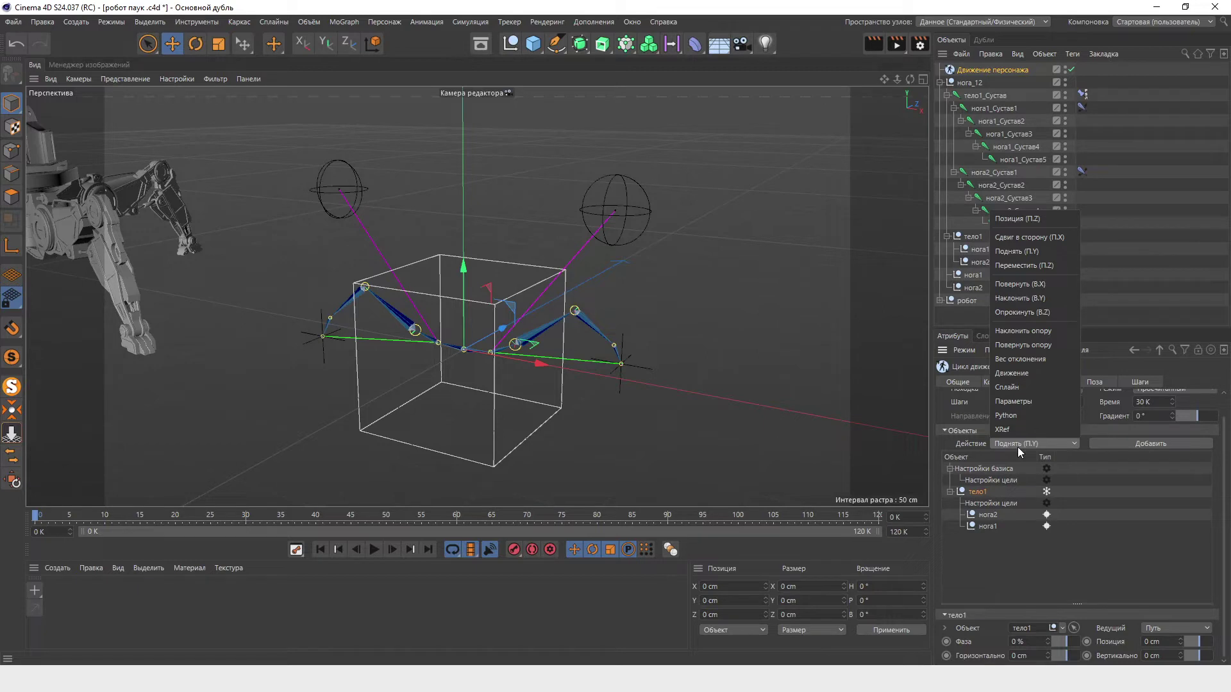
{"action": "left_click", "coordinate": [1012, 444]}
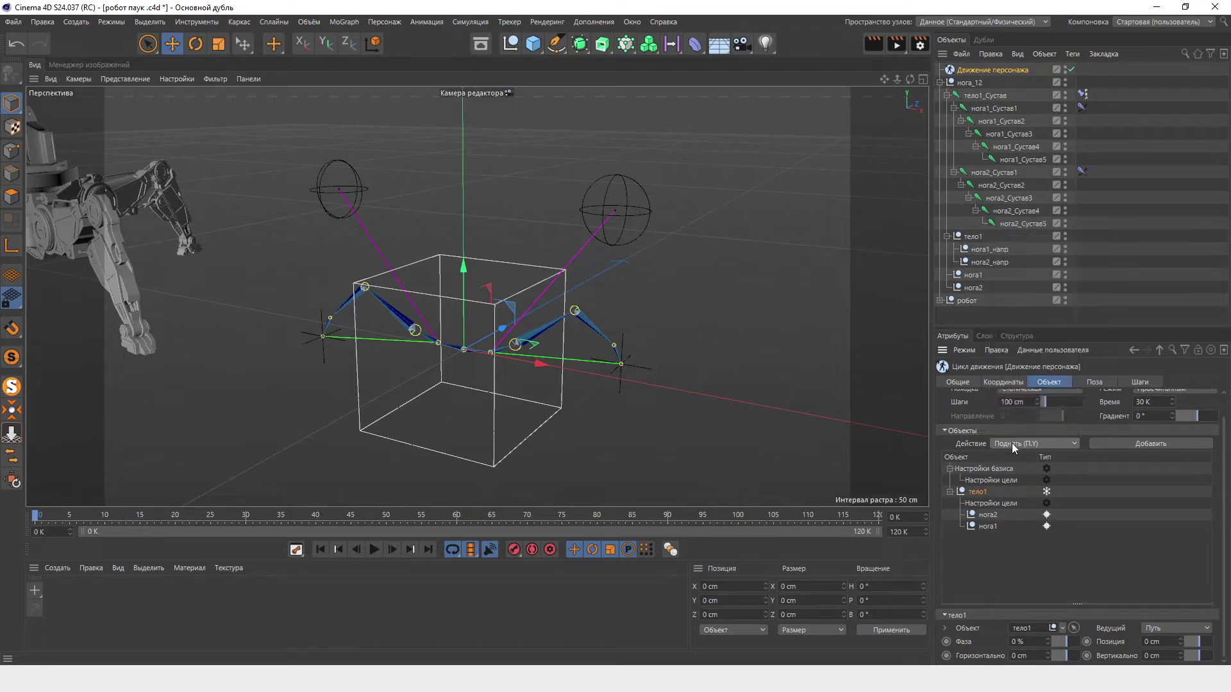
{"action": "left_click", "coordinate": [1126, 443]}
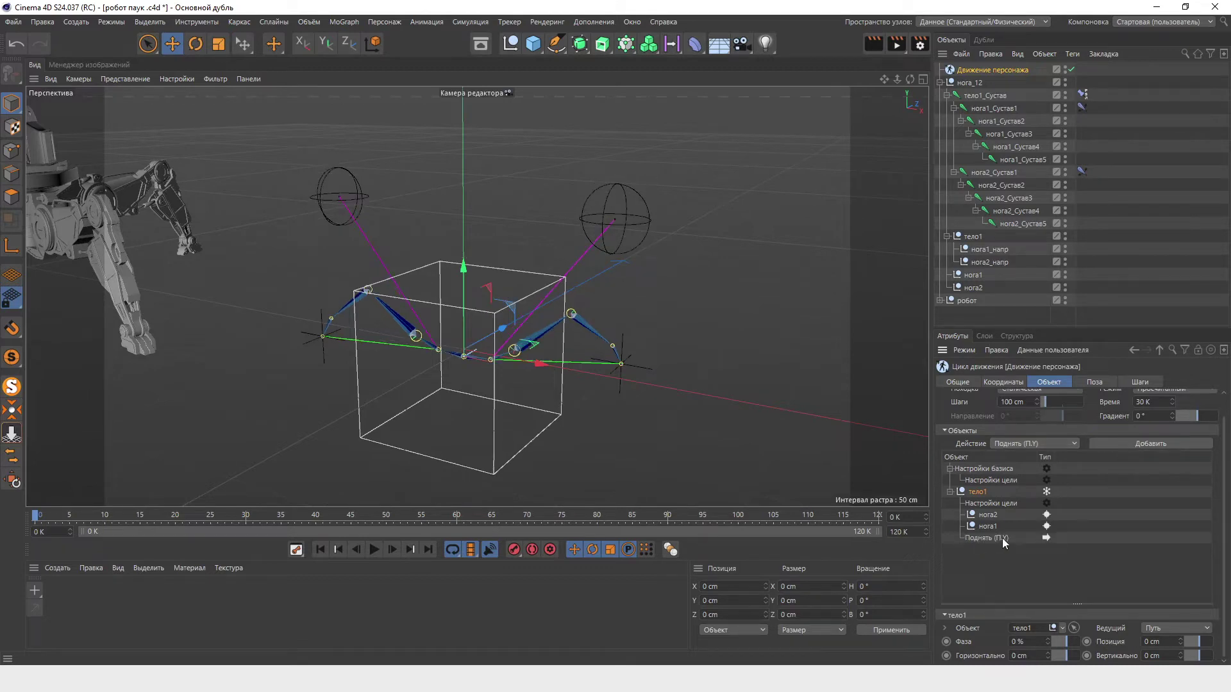
{"action": "left_click", "coordinate": [375, 550]}
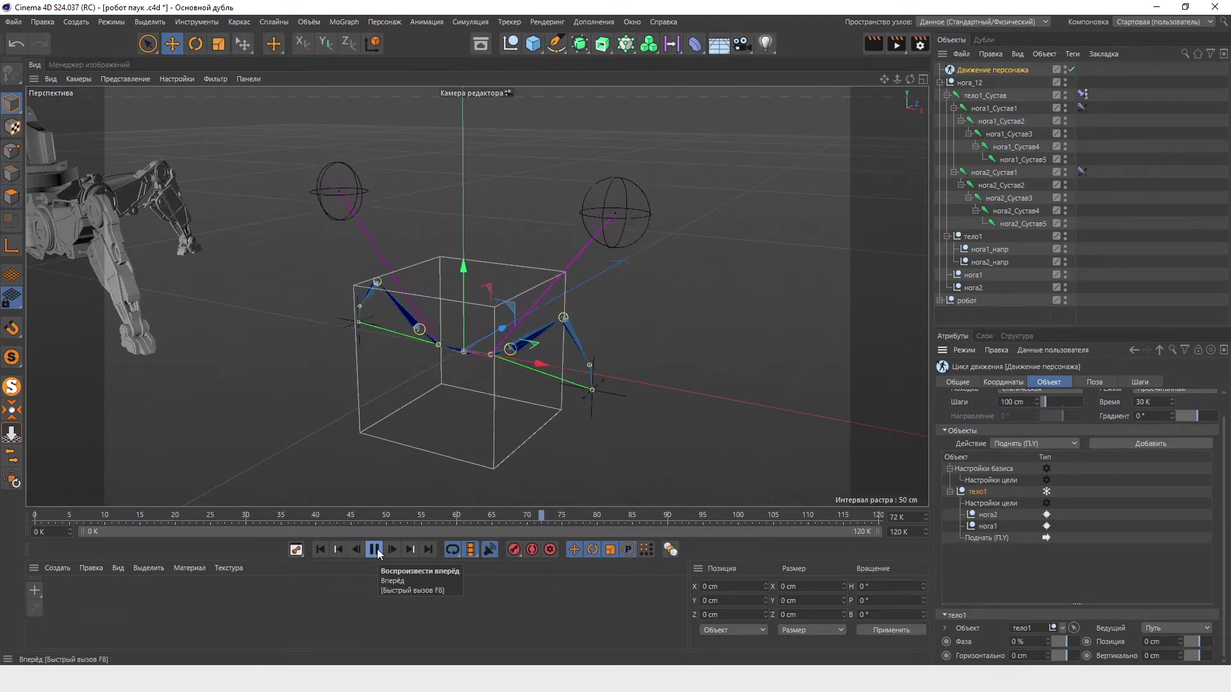
{"action": "left_click", "coordinate": [377, 549]}
{"action": "key", "text": "shift+f"}
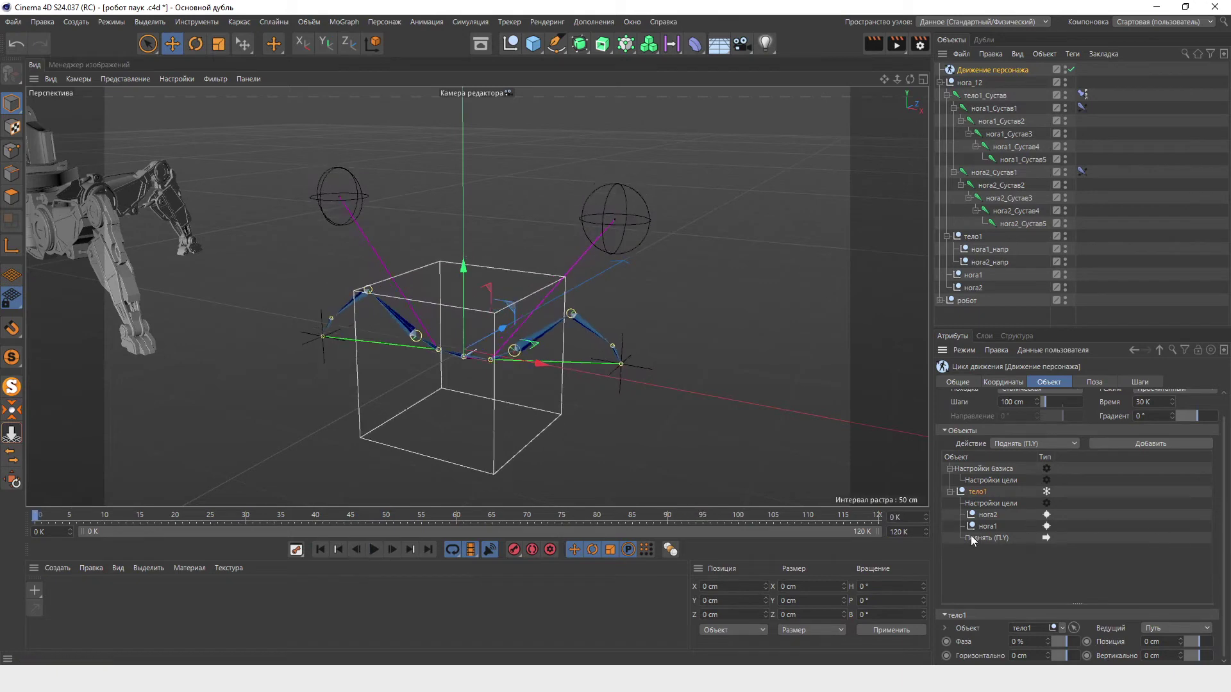
Step: Test a 50 cm тело1 Поднять lift height in playback, then lower it to 5 cm
{"action": "left_click", "coordinate": [979, 537]}
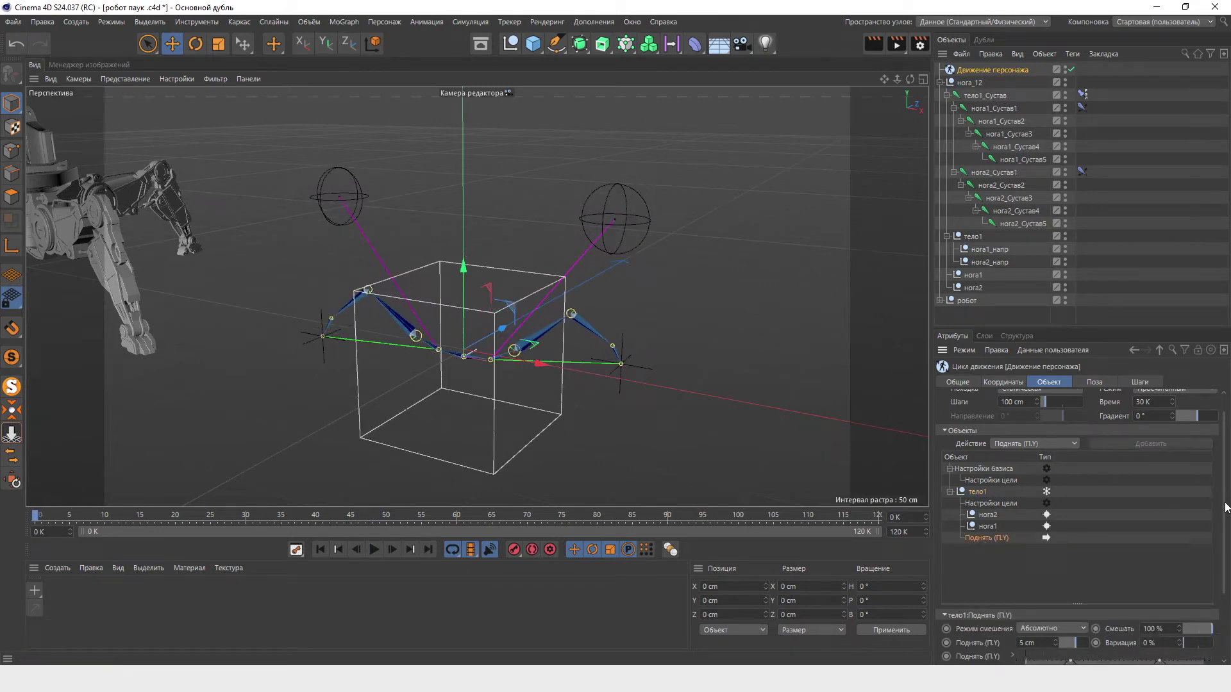
{"action": "left_click_drag", "start_coordinate": [1226, 506], "coordinate": [1229, 609]}
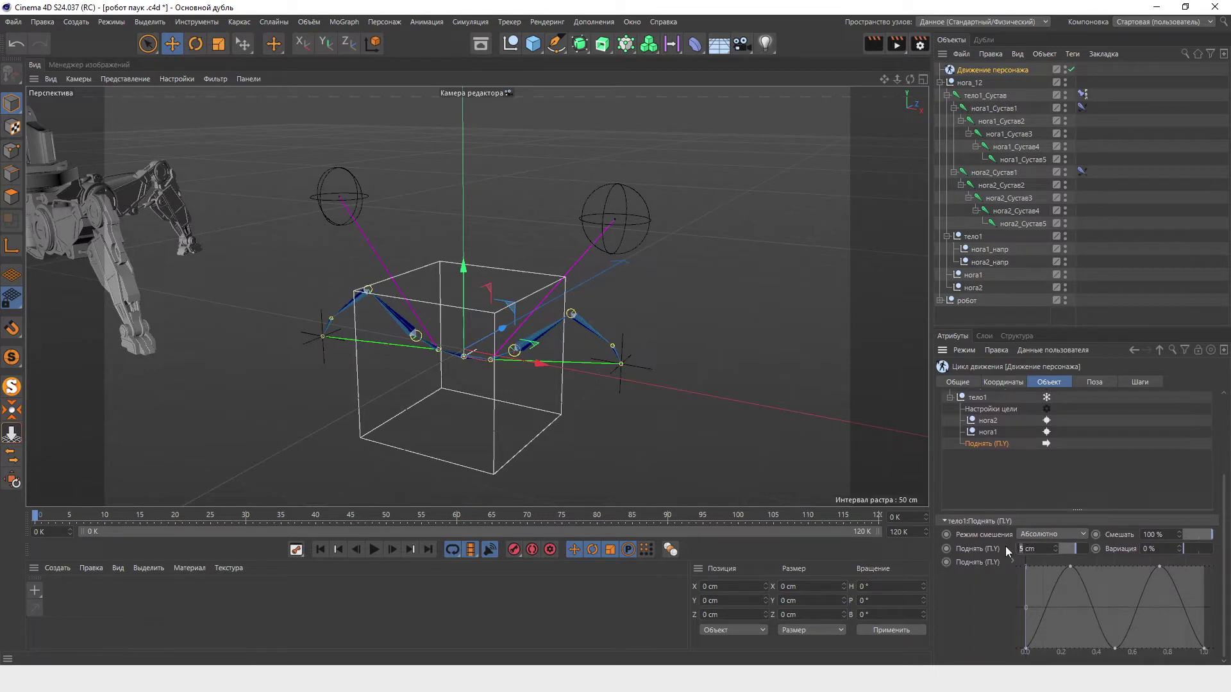
{"action": "type", "text": "50"}
{"action": "key", "text": "Return"}
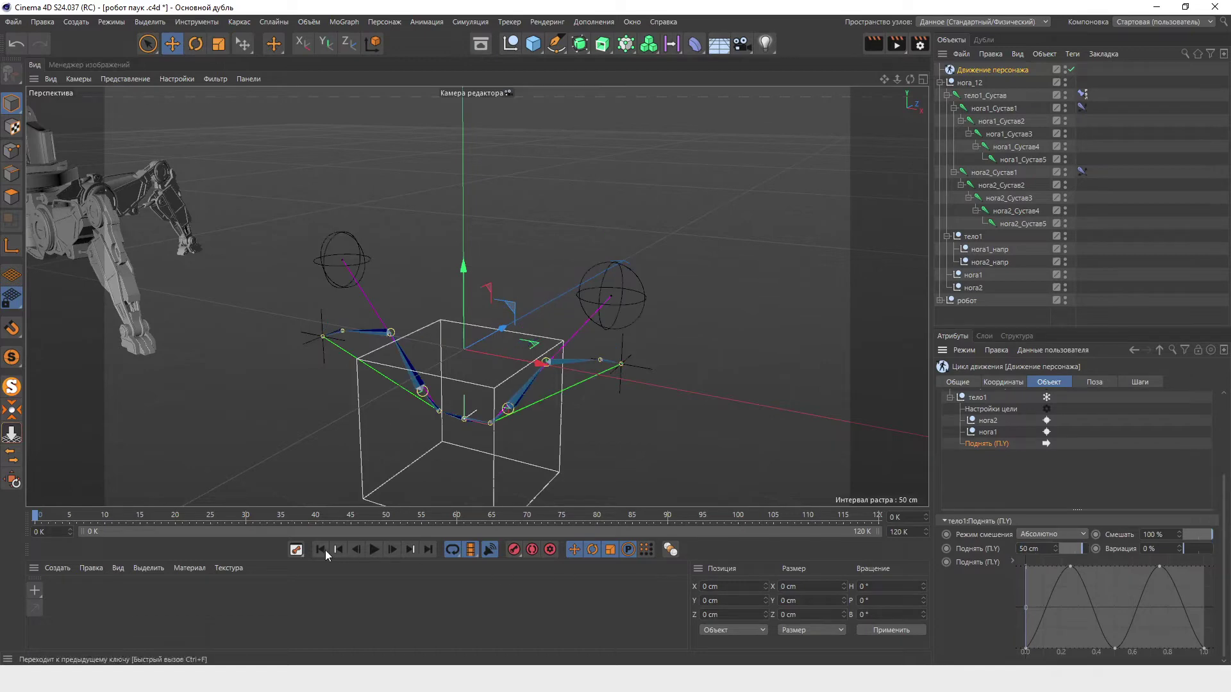
{"action": "left_click", "coordinate": [373, 550]}
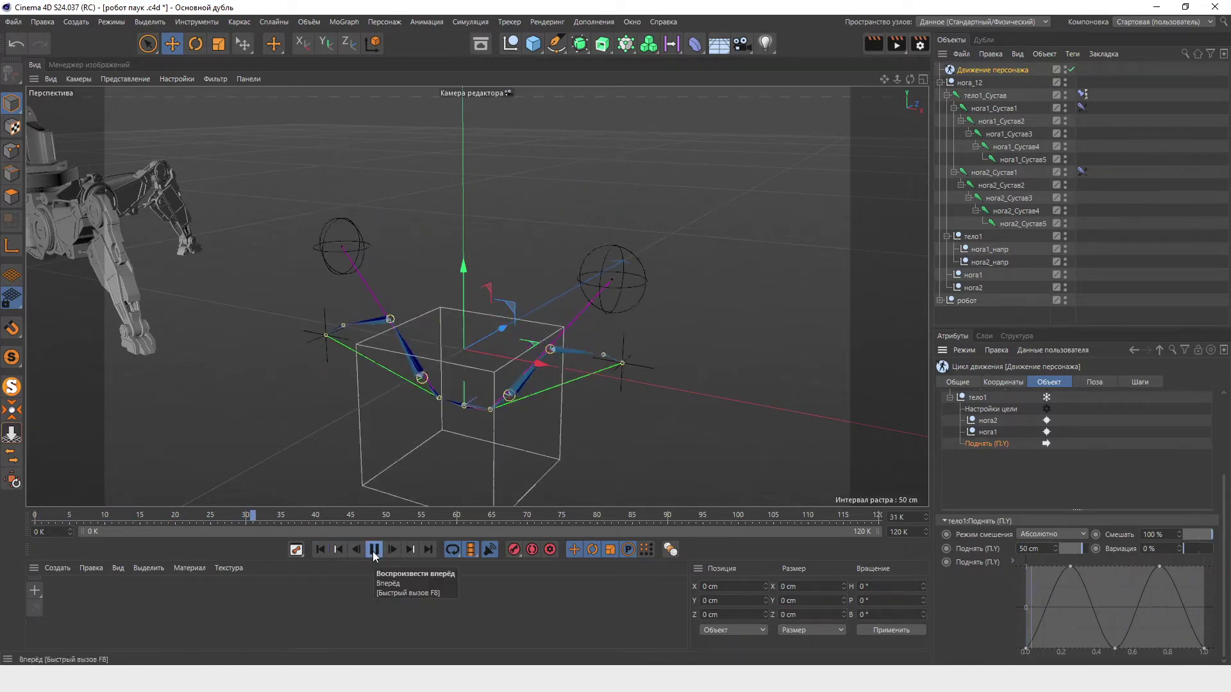
{"action": "left_click", "coordinate": [372, 552]}
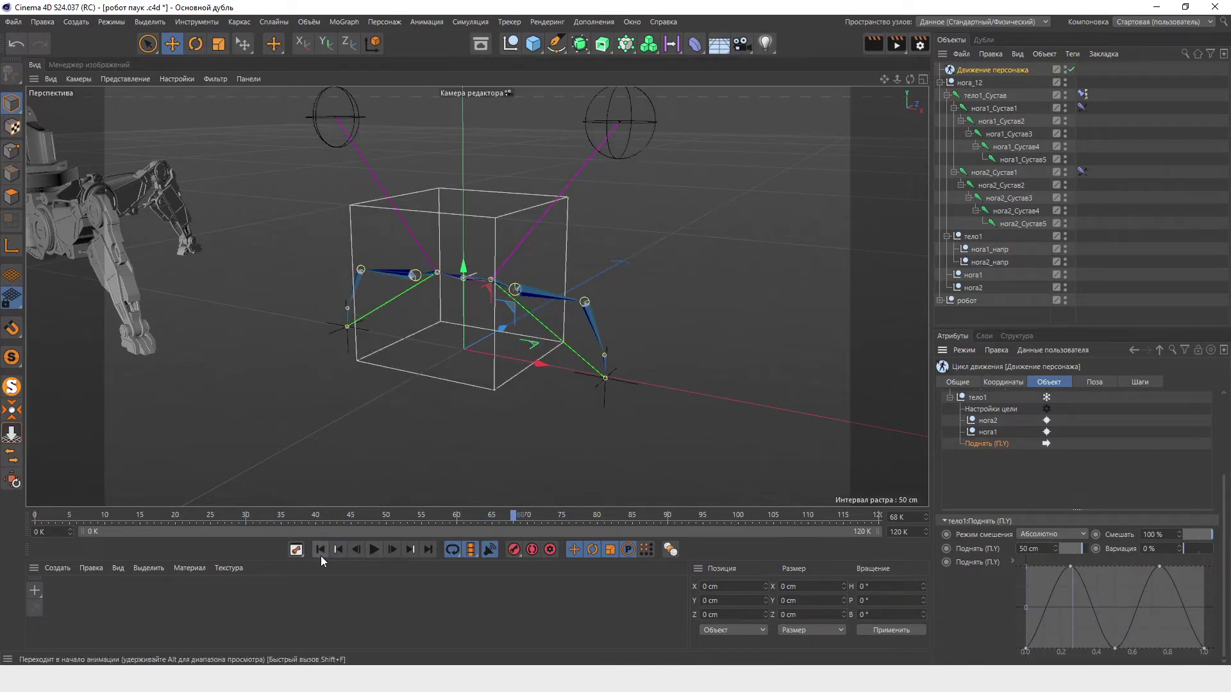
{"action": "left_click", "coordinate": [320, 550]}
{"action": "left_click_drag", "start_coordinate": [1056, 551], "coordinate": [1026, 551]}
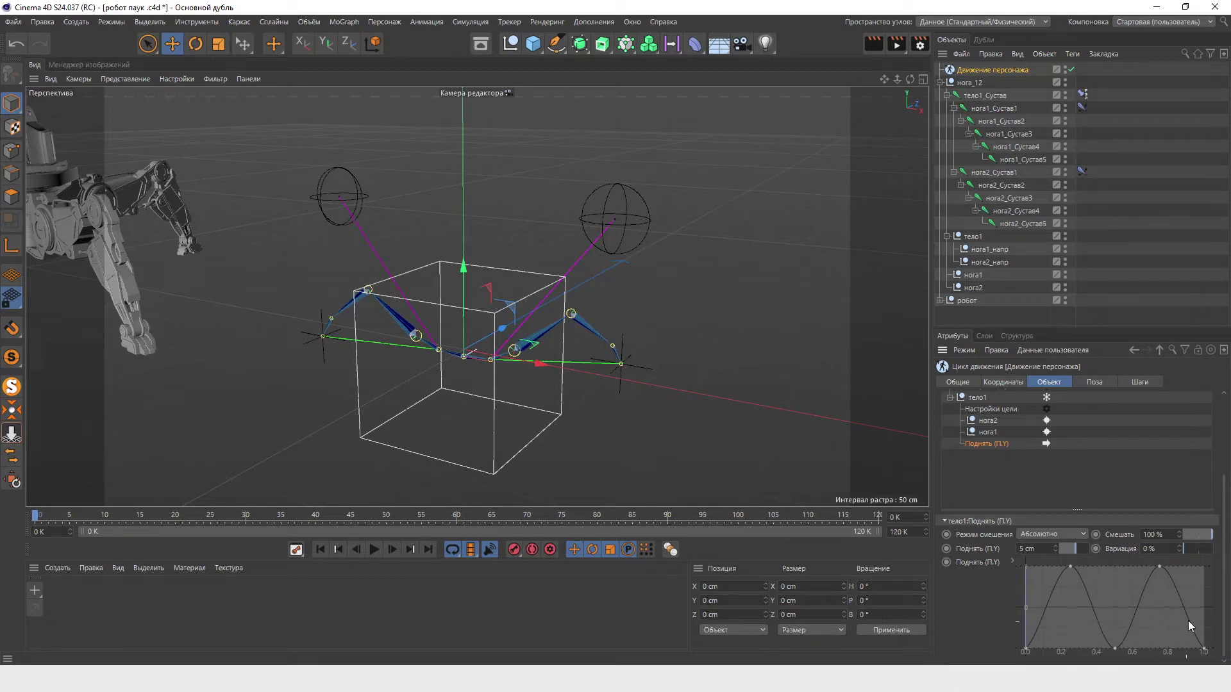
{"action": "scroll", "coordinate": [1224, 587], "scroll_direction": "up", "scroll_amount": 3}
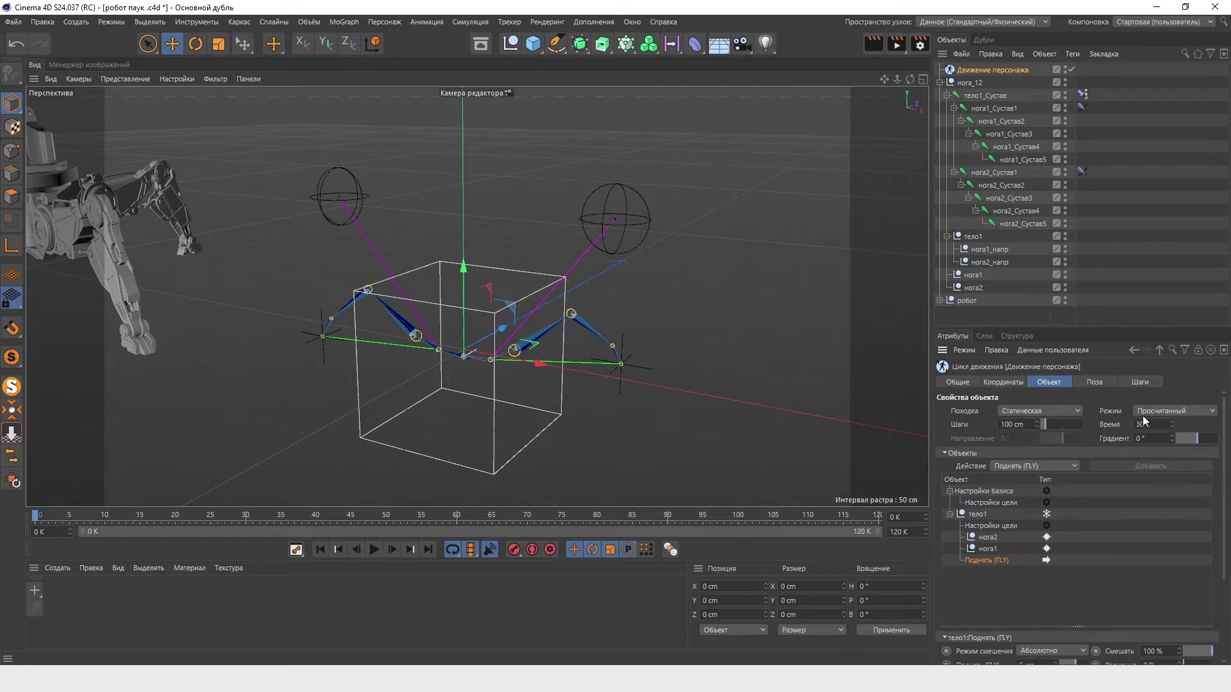
{"action": "scroll", "coordinate": [1226, 458], "scroll_direction": "down", "scroll_amount": 3}
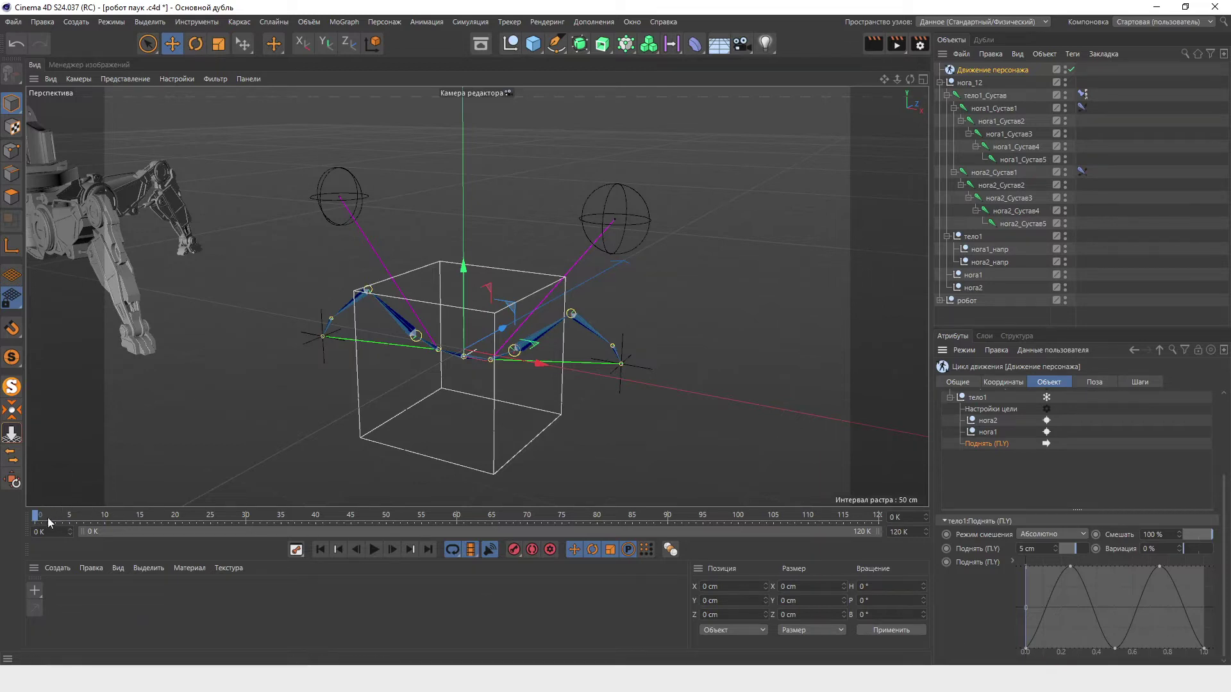
Step: Scrub through the walk cycle up to frame 30 to check the pose
{"action": "left_click_drag", "start_coordinate": [36, 521], "coordinate": [85, 523]}
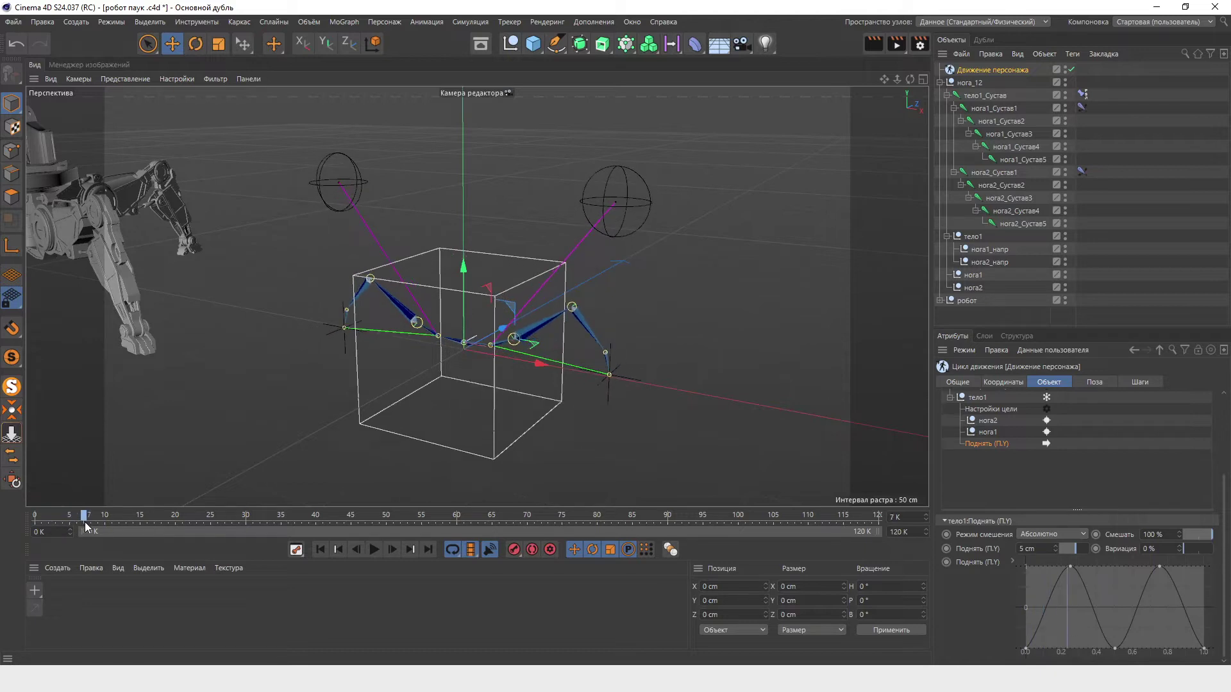
{"action": "left_click_drag", "start_coordinate": [89, 528], "coordinate": [138, 532]}
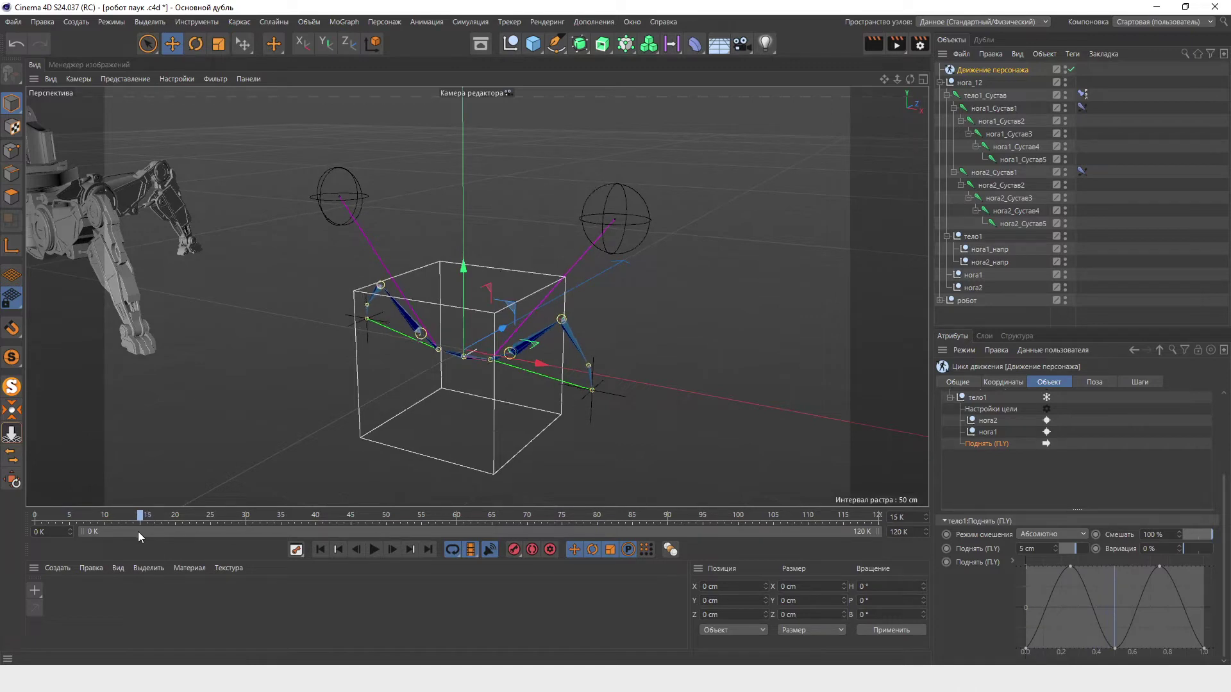
{"action": "mouse_move", "coordinate": [1224, 556]}
{"action": "left_mouse_down"}
{"action": "mouse_move", "coordinate": [1224, 476]}
{"action": "mouse_move", "coordinate": [1227, 564]}
{"action": "left_mouse_up"}
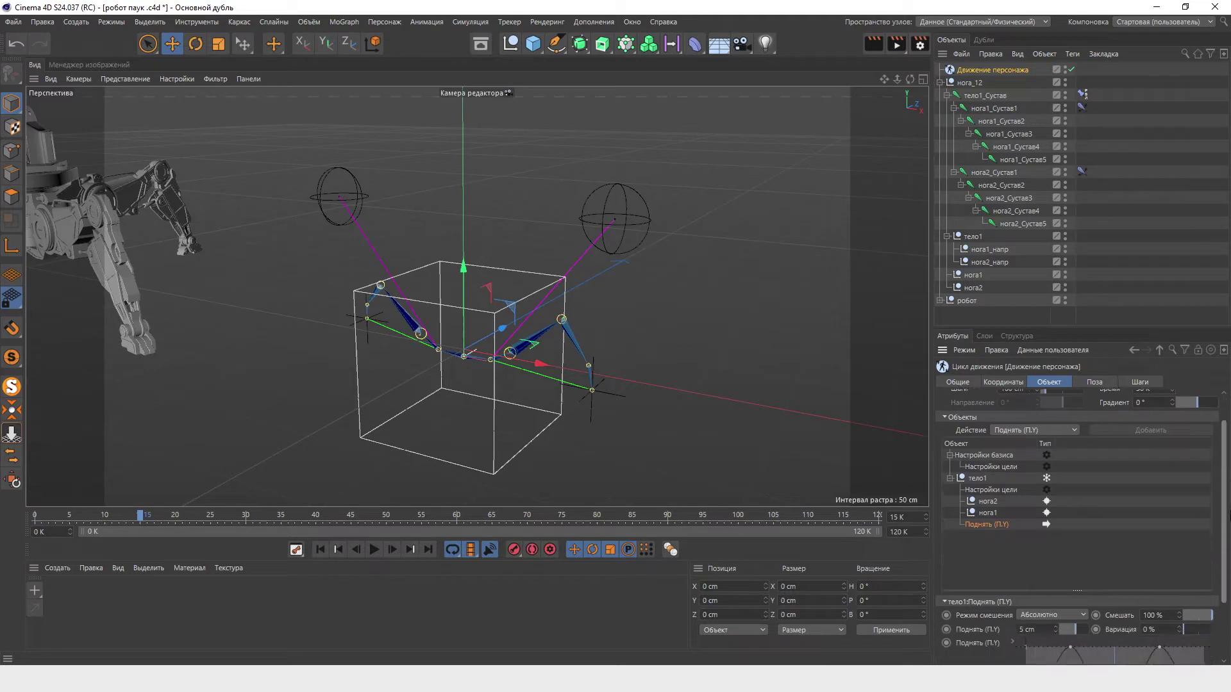
{"action": "left_click_drag", "start_coordinate": [144, 521], "coordinate": [246, 528]}
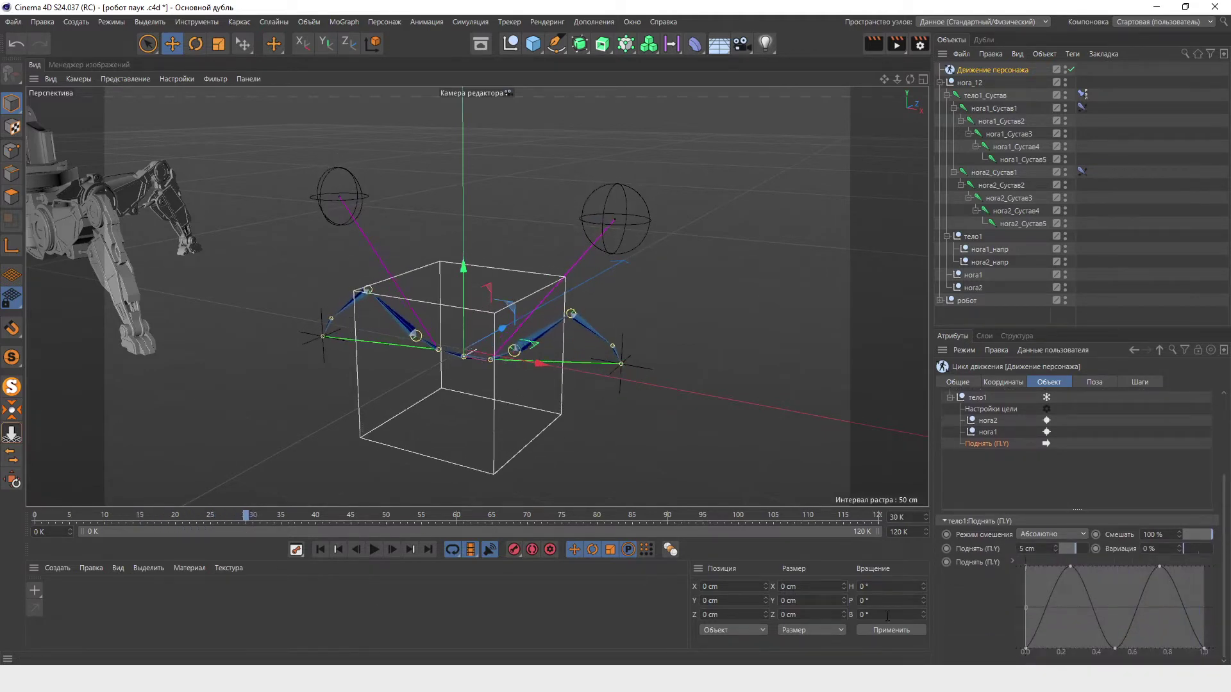
Step: Shift the lift curve keys earlier: low key 0.4, peaks 0.2 and 0.57, last key 0.75
{"action": "left_click_drag", "start_coordinate": [1116, 649], "coordinate": [1096, 649]}
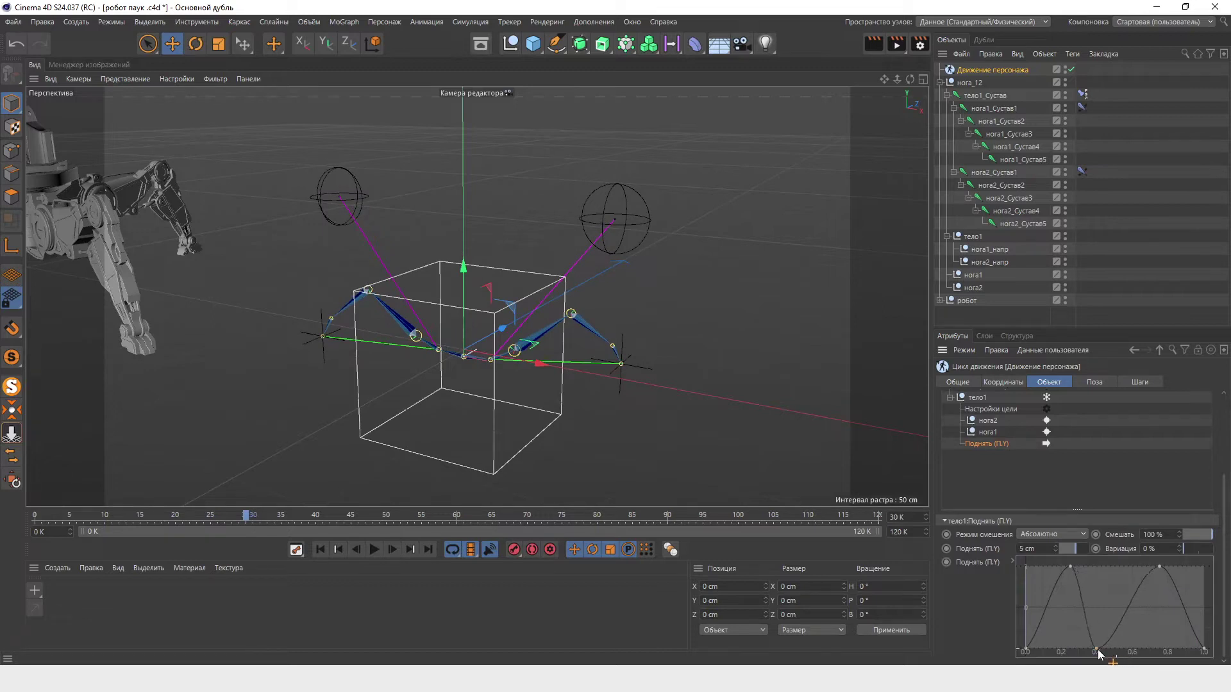
{"action": "left_click_drag", "start_coordinate": [1067, 566], "coordinate": [1063, 567]}
{"action": "left_click_drag", "start_coordinate": [1160, 567], "coordinate": [1126, 567]}
{"action": "left_click_drag", "start_coordinate": [1206, 649], "coordinate": [1161, 650]}
{"action": "left_click", "coordinate": [375, 549]}
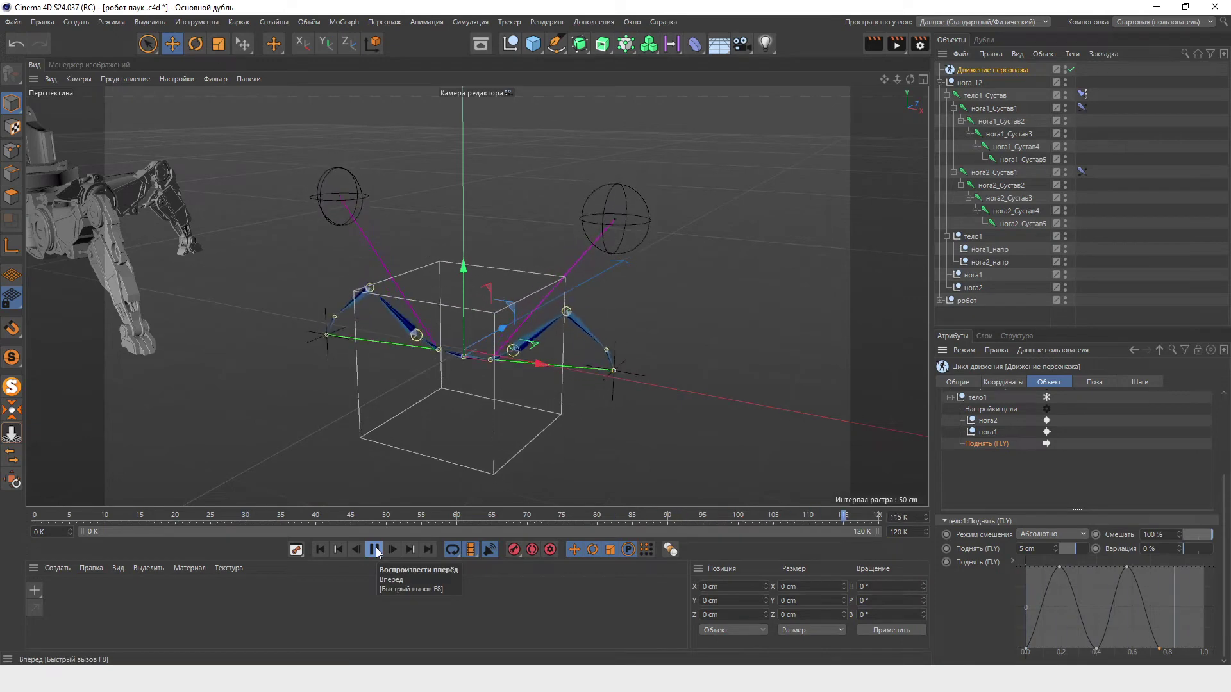
{"action": "left_click", "coordinate": [374, 549]}
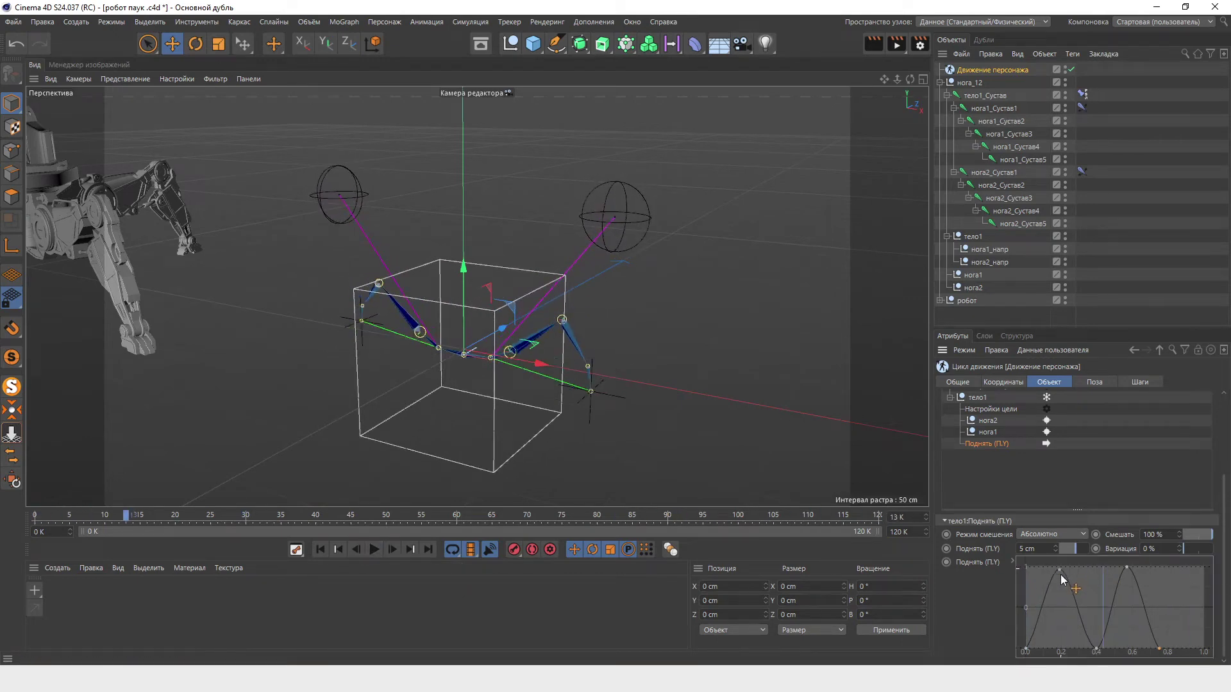
Step: Lower the first lift peak to about half height and replay the cycle
{"action": "left_click_drag", "start_coordinate": [1061, 571], "coordinate": [1064, 599]}
{"action": "left_click", "coordinate": [320, 550]}
{"action": "left_click", "coordinate": [375, 549]}
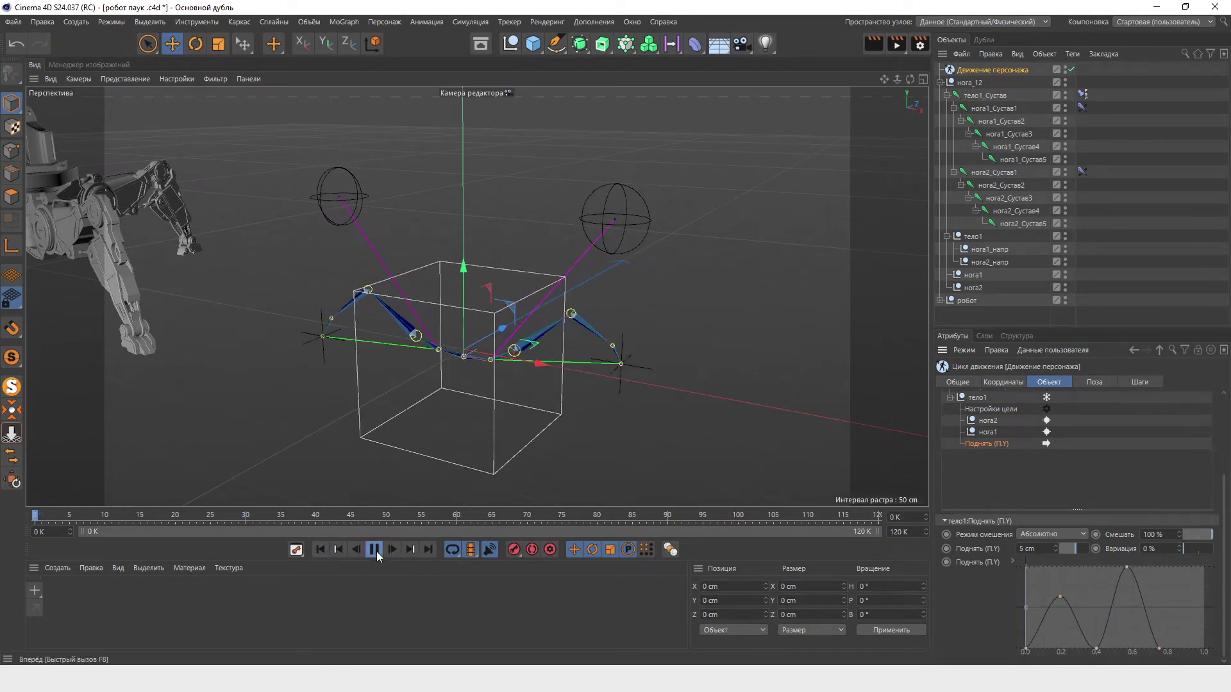
{"action": "left_click", "coordinate": [374, 549]}
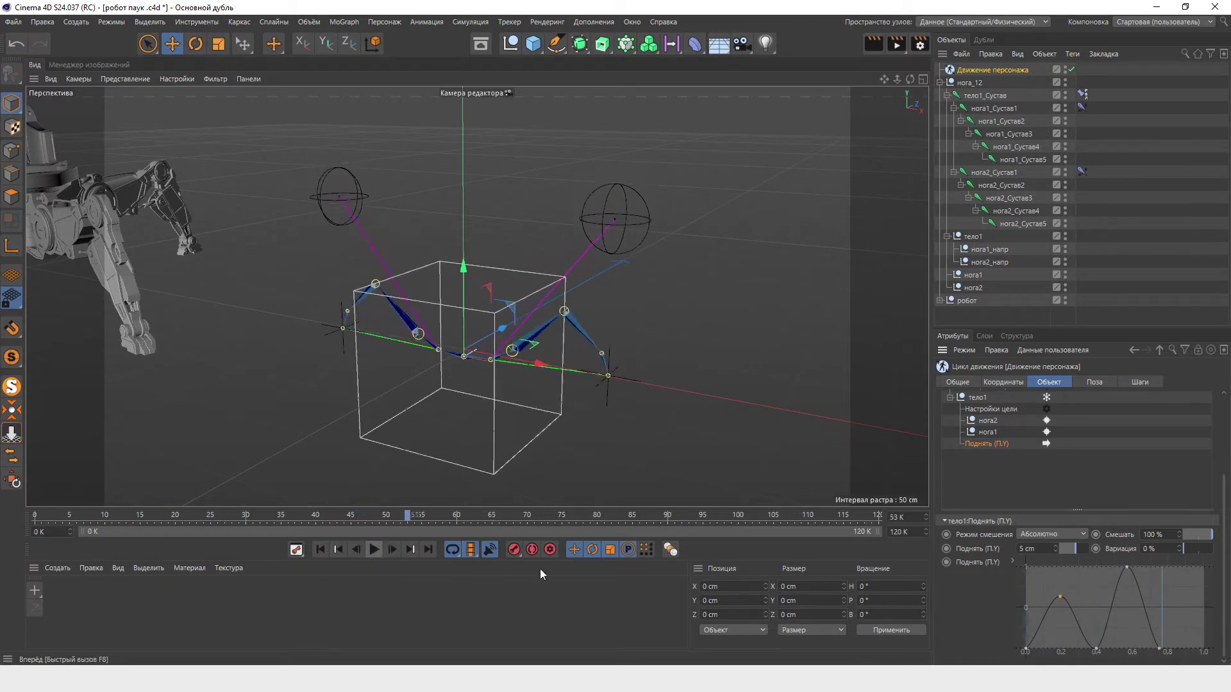
Step: Move the last key back to 1.0 and the second peak to about 0.72, retuning lift height
{"action": "left_click_drag", "start_coordinate": [1160, 649], "coordinate": [1204, 649]}
{"action": "left_click_drag", "start_coordinate": [1132, 567], "coordinate": [1152, 567]}
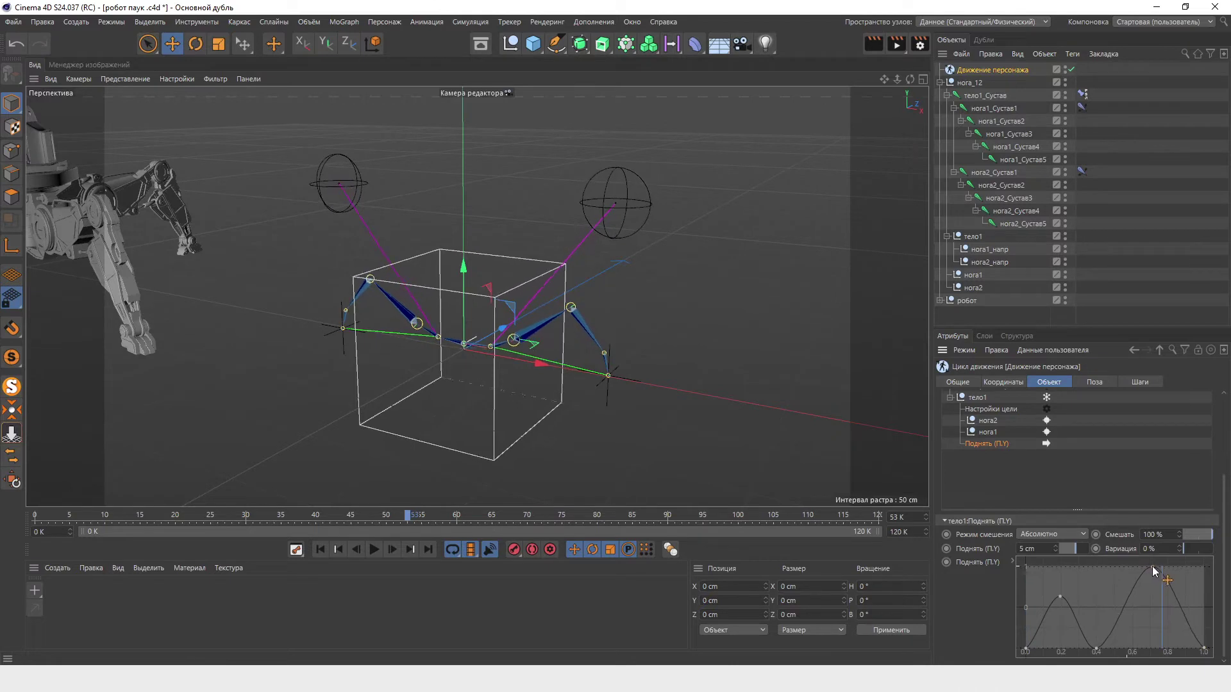
{"action": "left_click", "coordinate": [375, 549]}
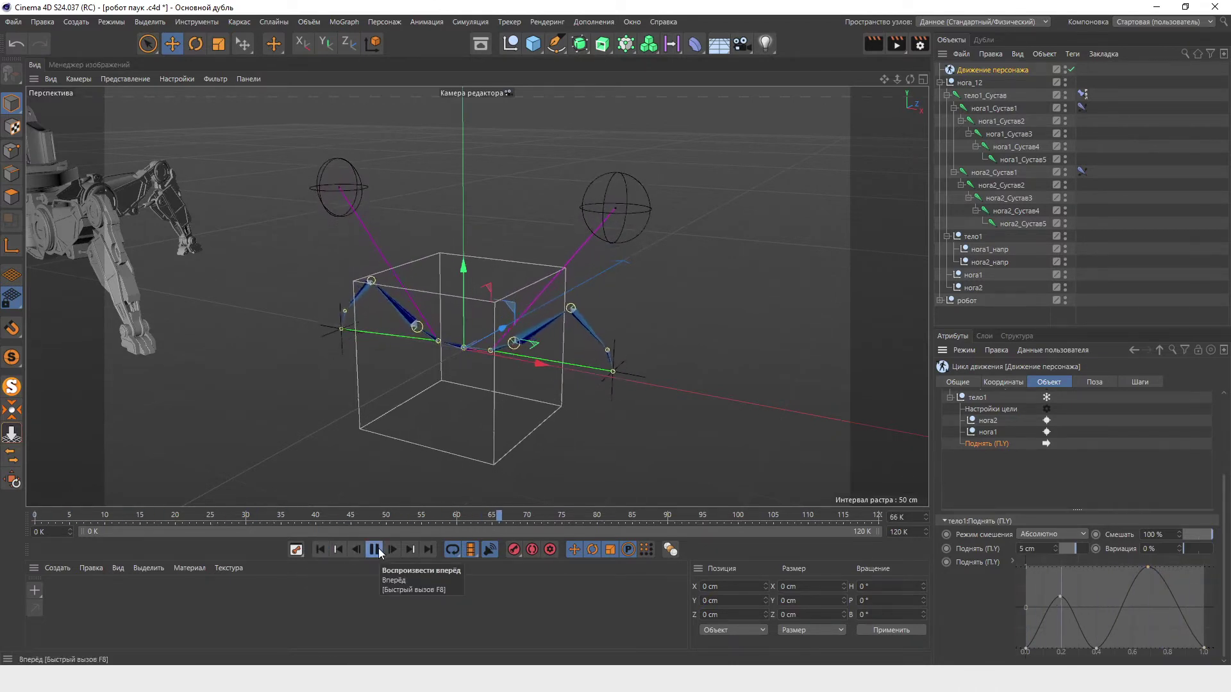
{"action": "left_click", "coordinate": [376, 550]}
{"action": "left_click", "coordinate": [320, 550]}
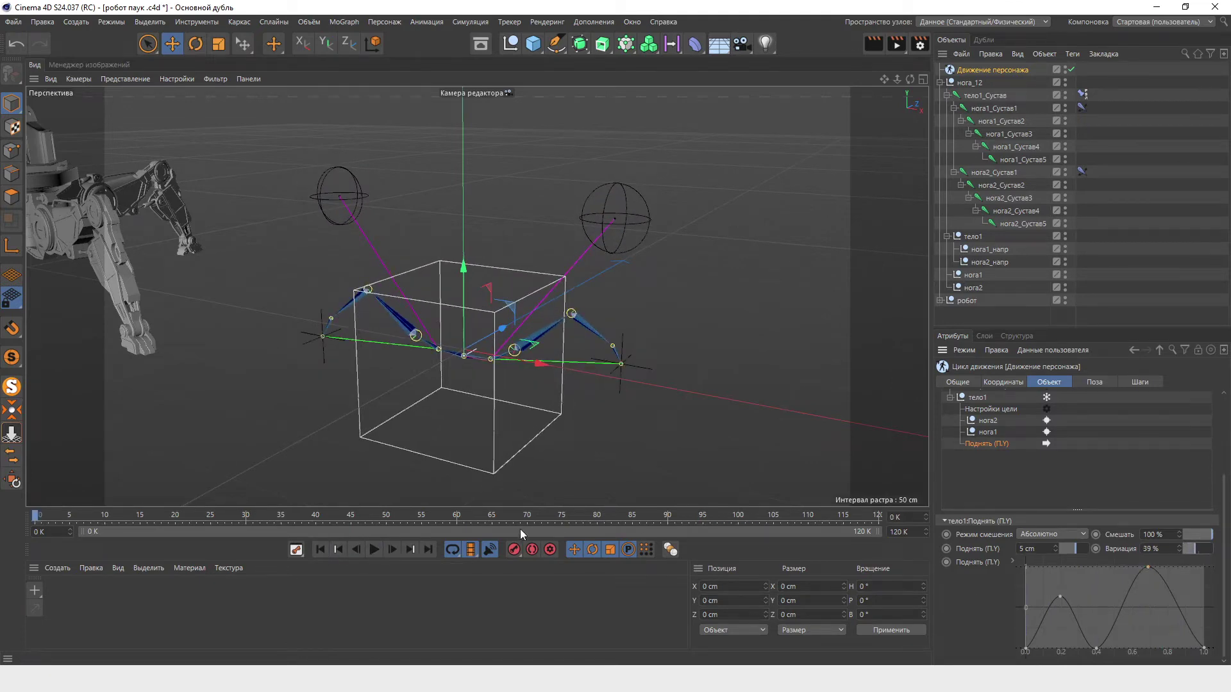
{"action": "left_click", "coordinate": [374, 549]}
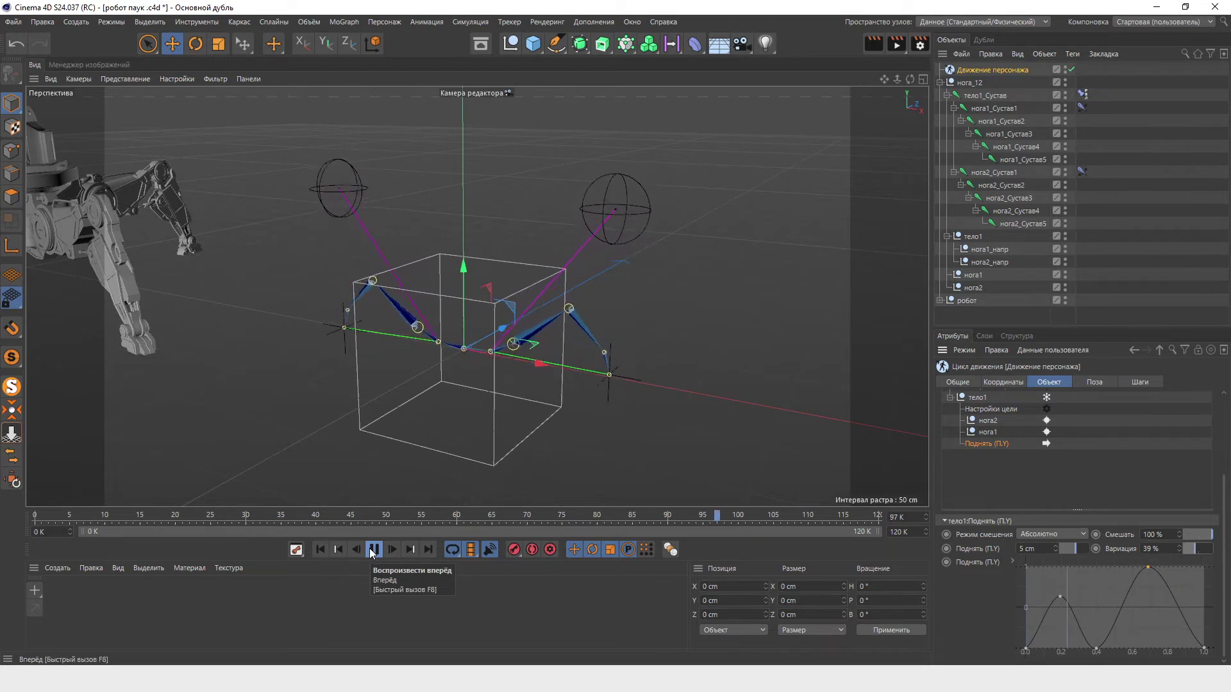
{"action": "left_click_drag", "start_coordinate": [1054, 548], "coordinate": [1054, 532]}
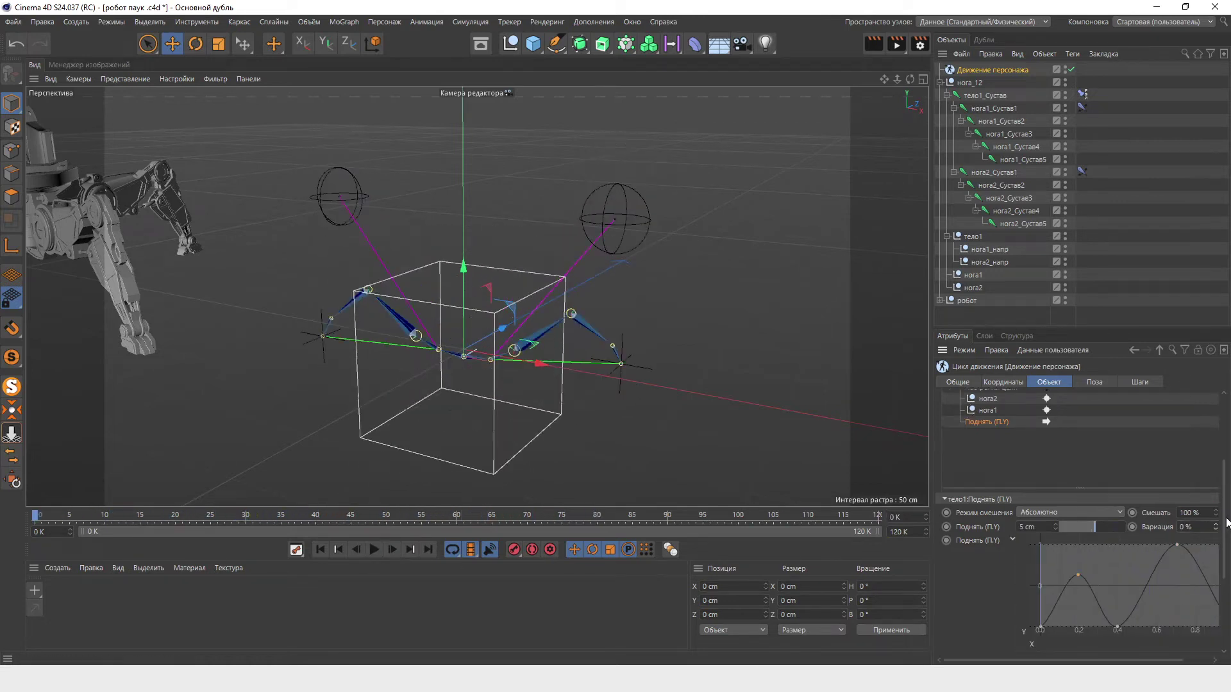
{"action": "left_click_drag", "start_coordinate": [1227, 523], "coordinate": [1229, 563]}
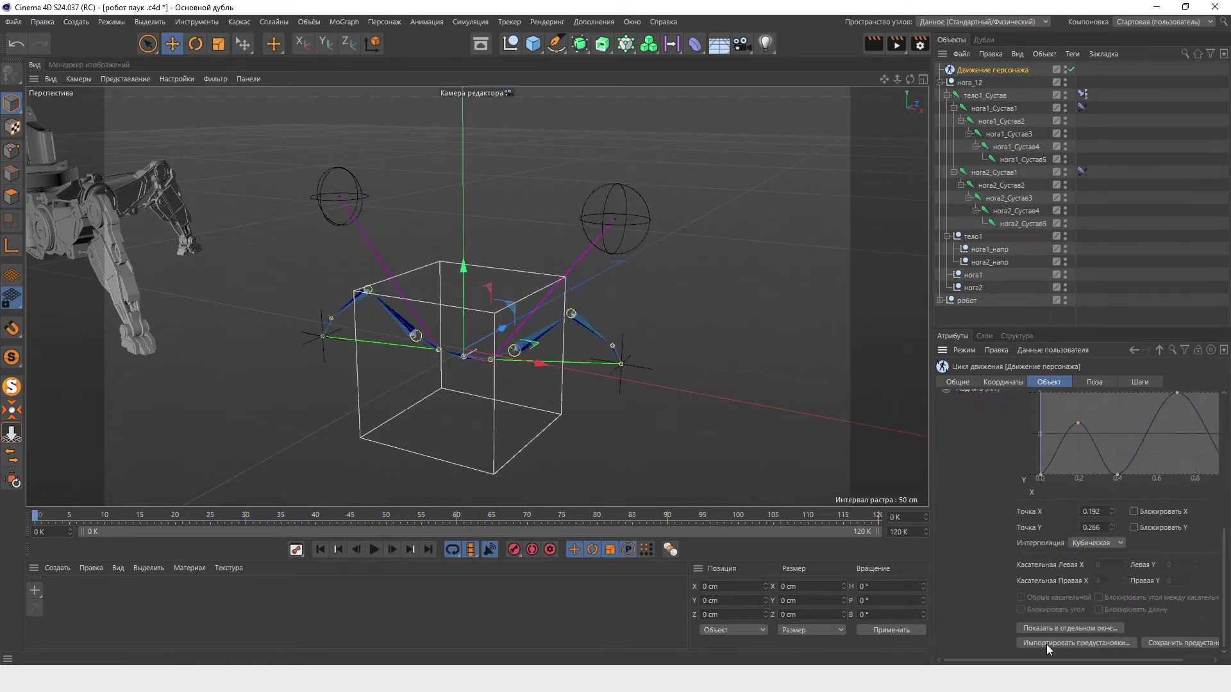
Step: Load the Gauss preset shape into the Поднять lift curve and fit the graph view
{"action": "left_click", "coordinate": [1046, 643]}
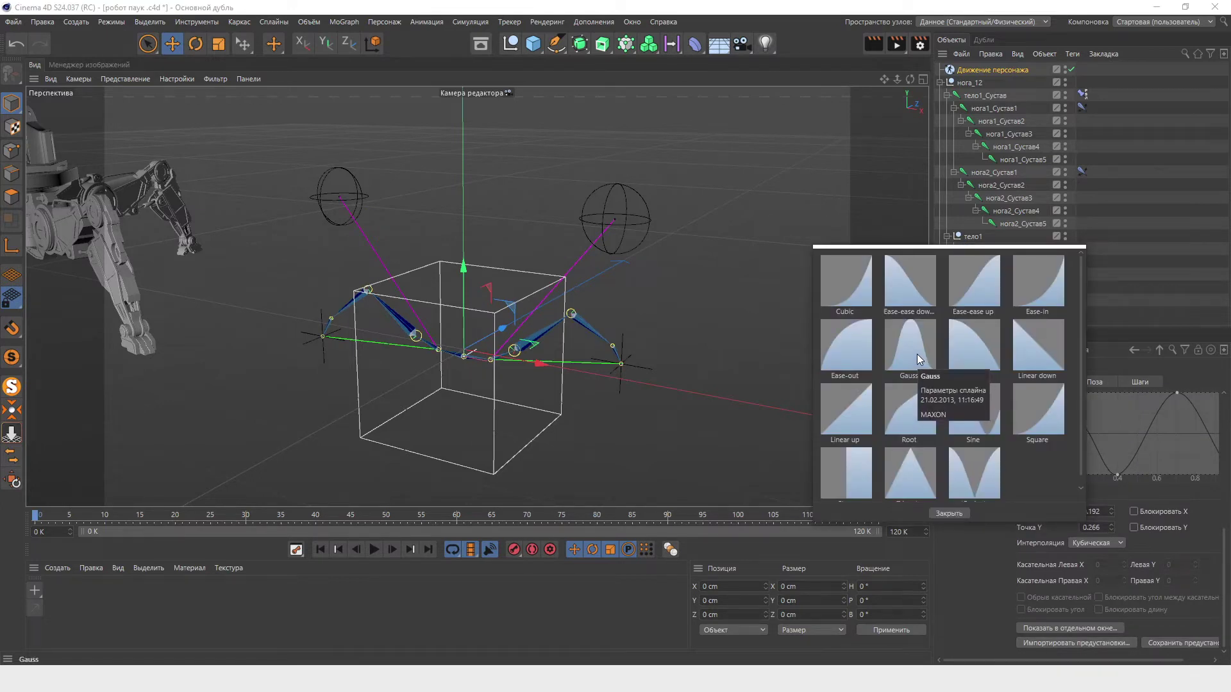
{"action": "double_click", "coordinate": [917, 354]}
{"action": "scroll", "coordinate": [1155, 510], "scroll_direction": "up", "scroll_amount": 2}
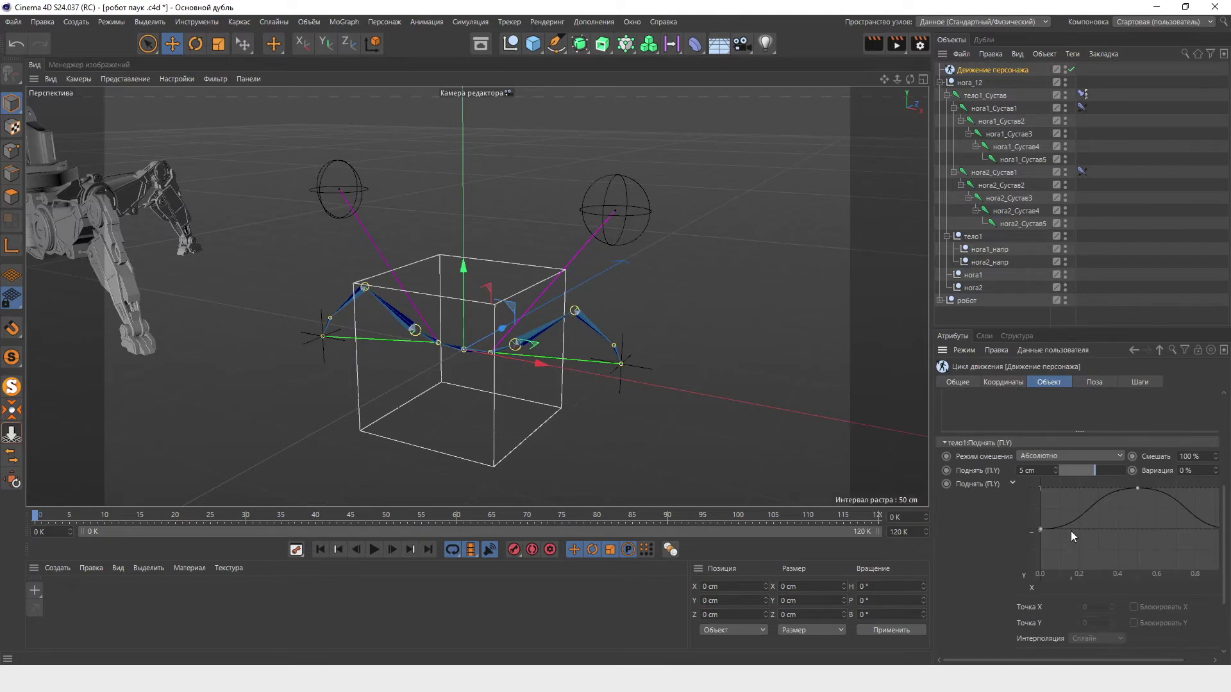
{"action": "right_click", "coordinate": [1063, 506]}
{"action": "left_click", "coordinate": [1084, 352]}
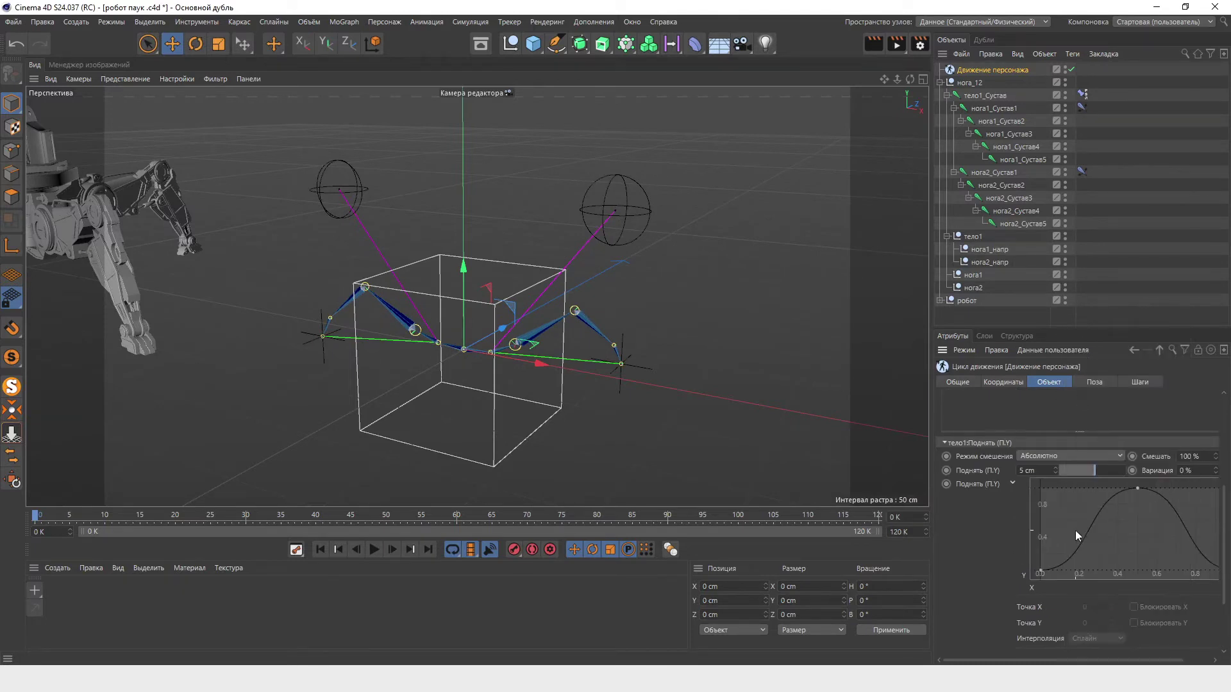
{"action": "scroll", "coordinate": [1061, 541], "scroll_direction": "down", "scroll_amount": 2}
{"action": "scroll", "coordinate": [1209, 597], "scroll_direction": "down", "scroll_amount": 2}
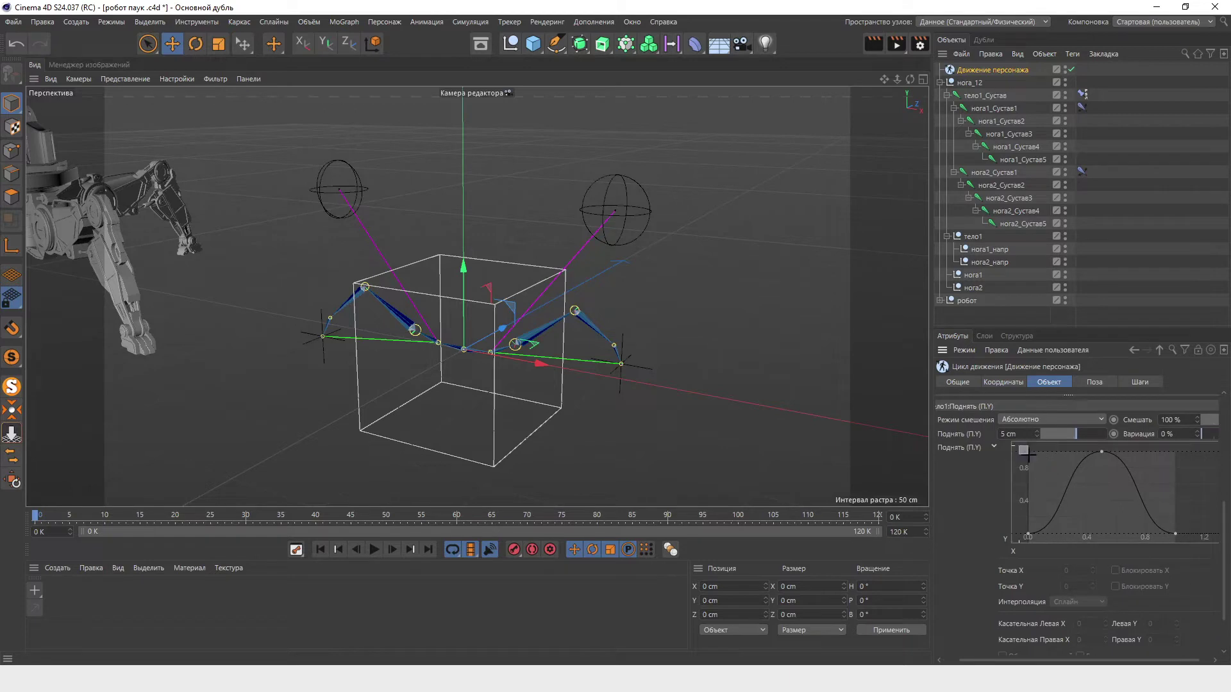
Step: Make the lift curve symmetric with Сделать симметричным and preview the walk cycle
{"action": "left_click_drag", "start_coordinate": [1013, 441], "coordinate": [1191, 547]}
{"action": "right_click", "coordinate": [1097, 572]}
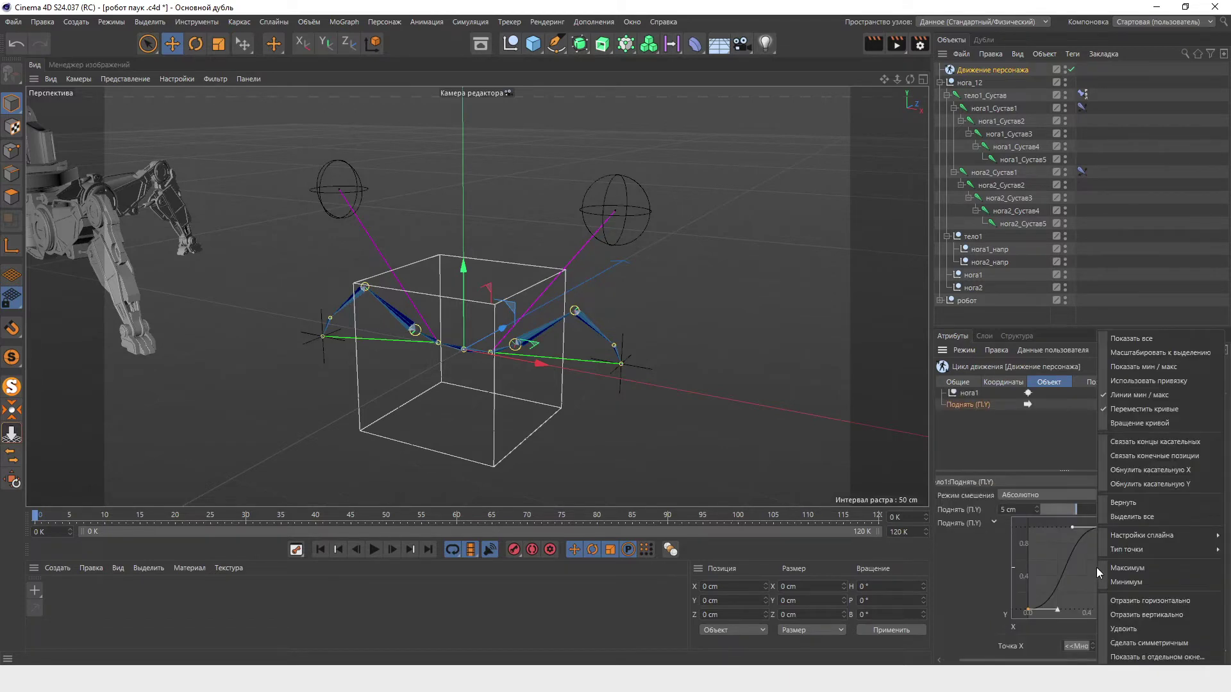
{"action": "left_click", "coordinate": [1151, 644]}
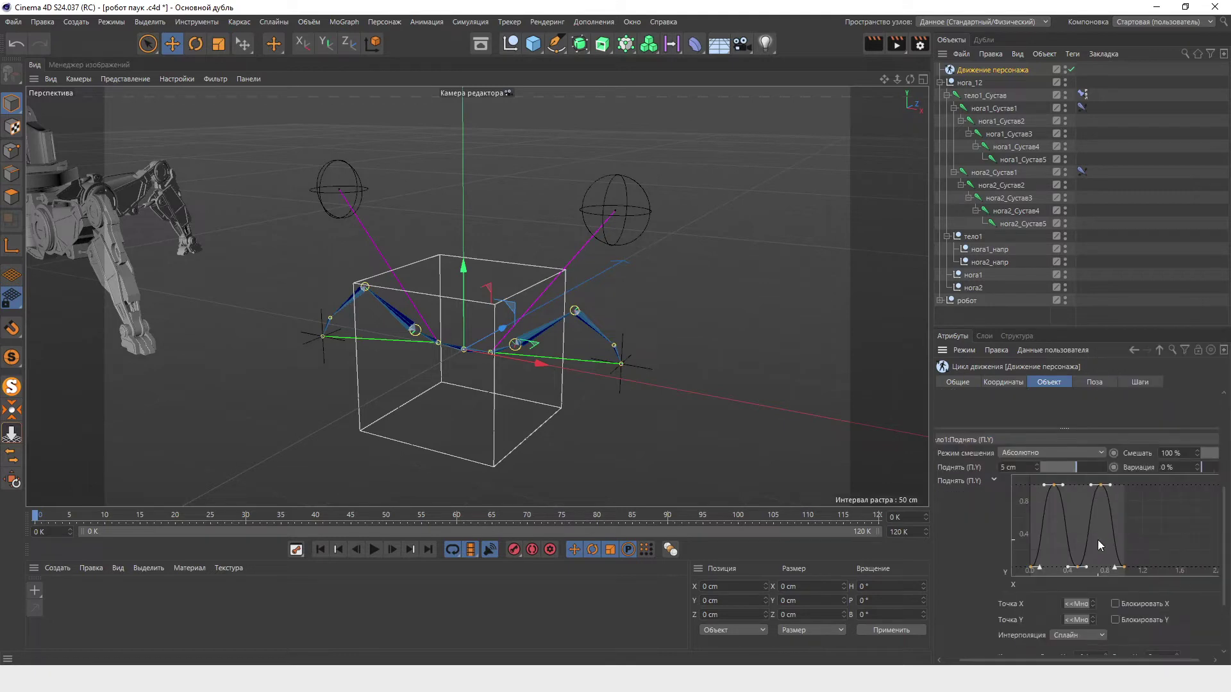
{"action": "left_click", "coordinate": [375, 549]}
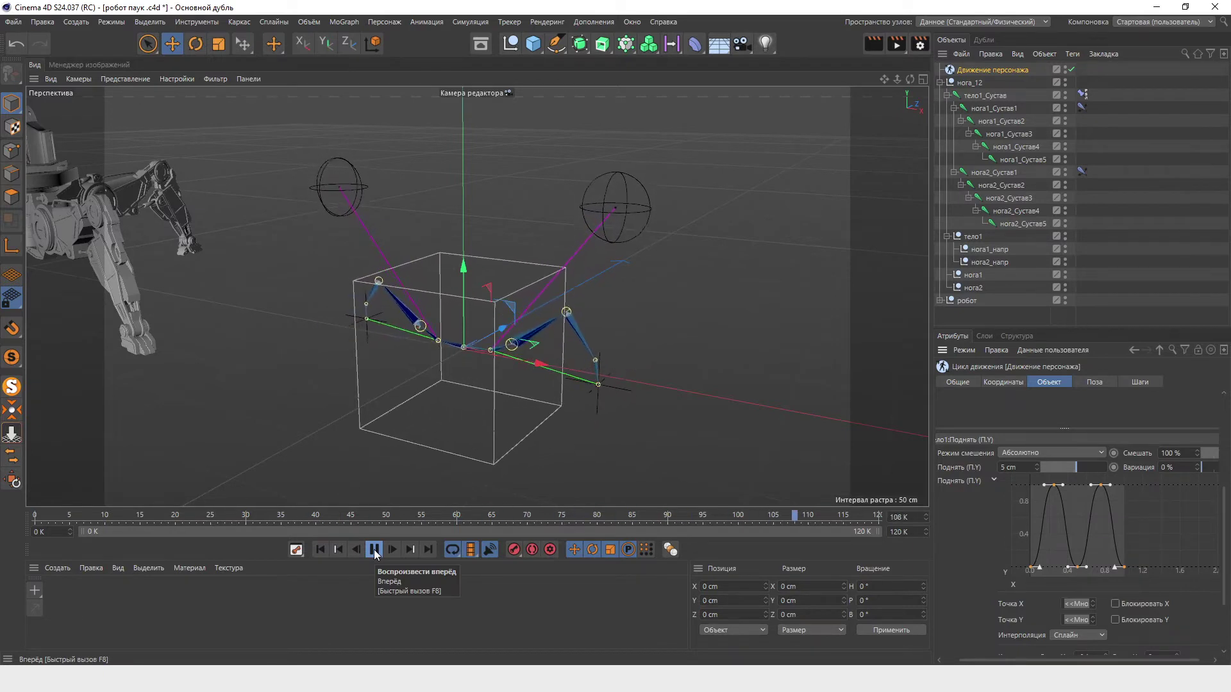
{"action": "left_click", "coordinate": [375, 549]}
{"action": "left_click", "coordinate": [320, 549]}
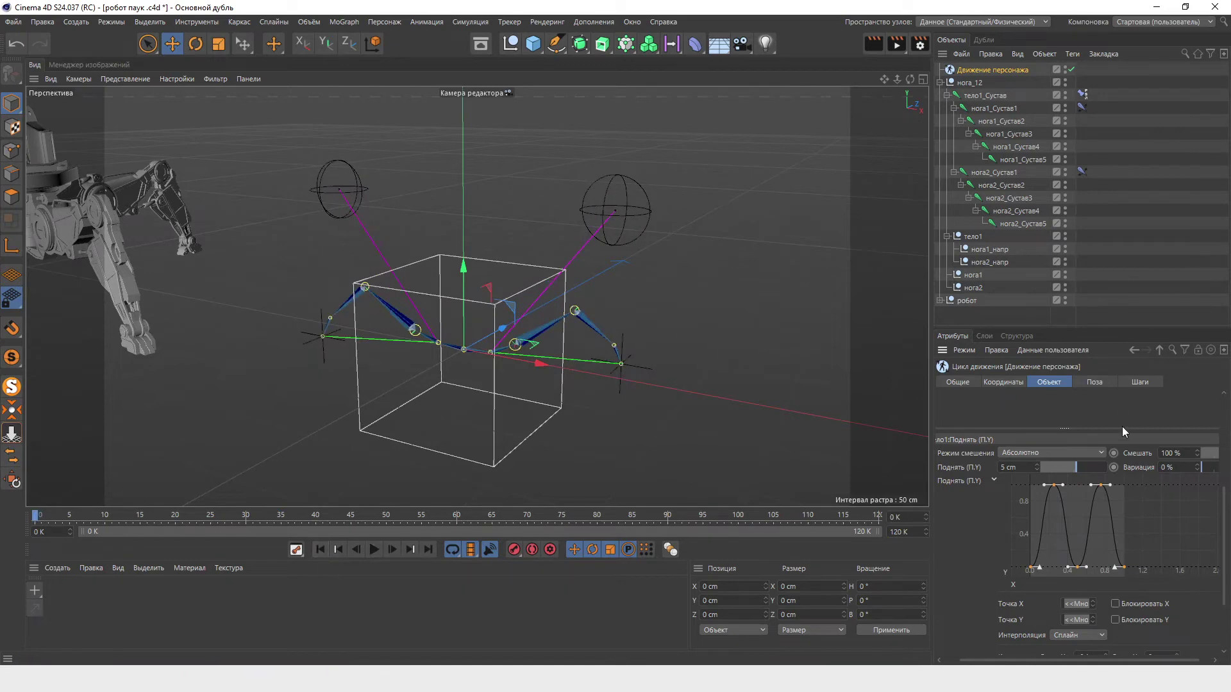
Step: Bring up the context menu of the existing Поднять lift action in the Objects list
{"action": "scroll", "coordinate": [1121, 426], "scroll_direction": "up", "scroll_amount": 2}
{"action": "scroll", "coordinate": [1077, 443], "scroll_direction": "up", "scroll_amount": 2}
{"action": "scroll", "coordinate": [1065, 432], "scroll_direction": "up", "scroll_amount": 3}
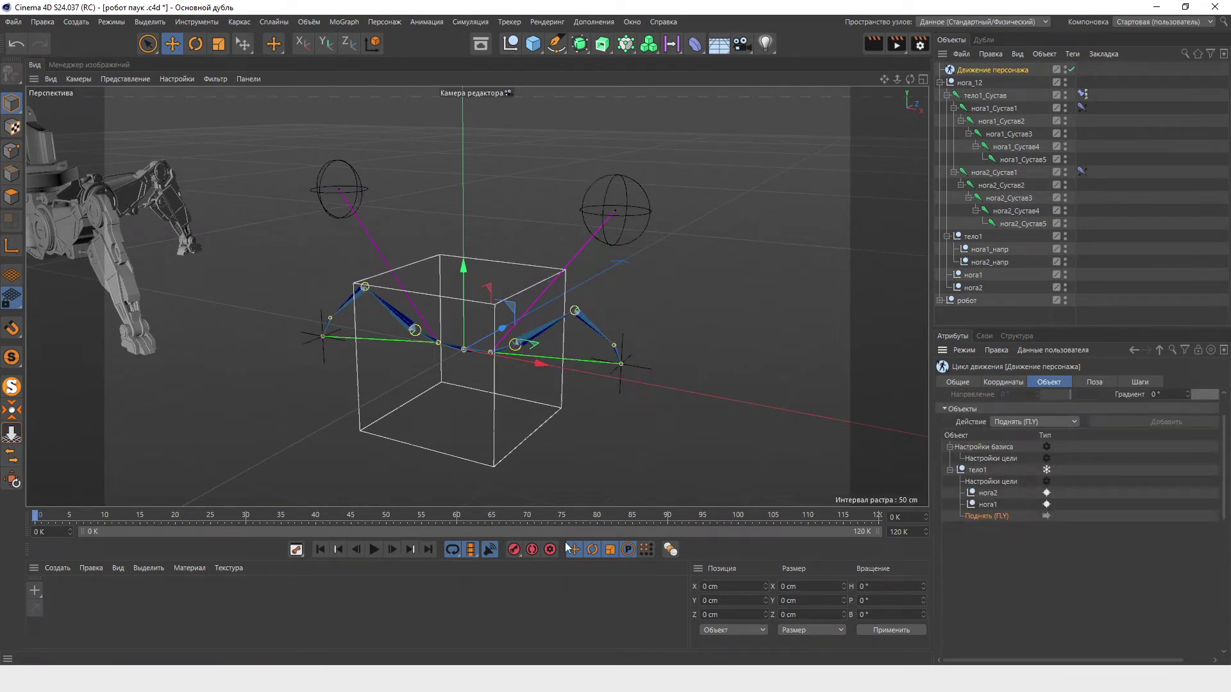
{"action": "right_click", "coordinate": [978, 517]}
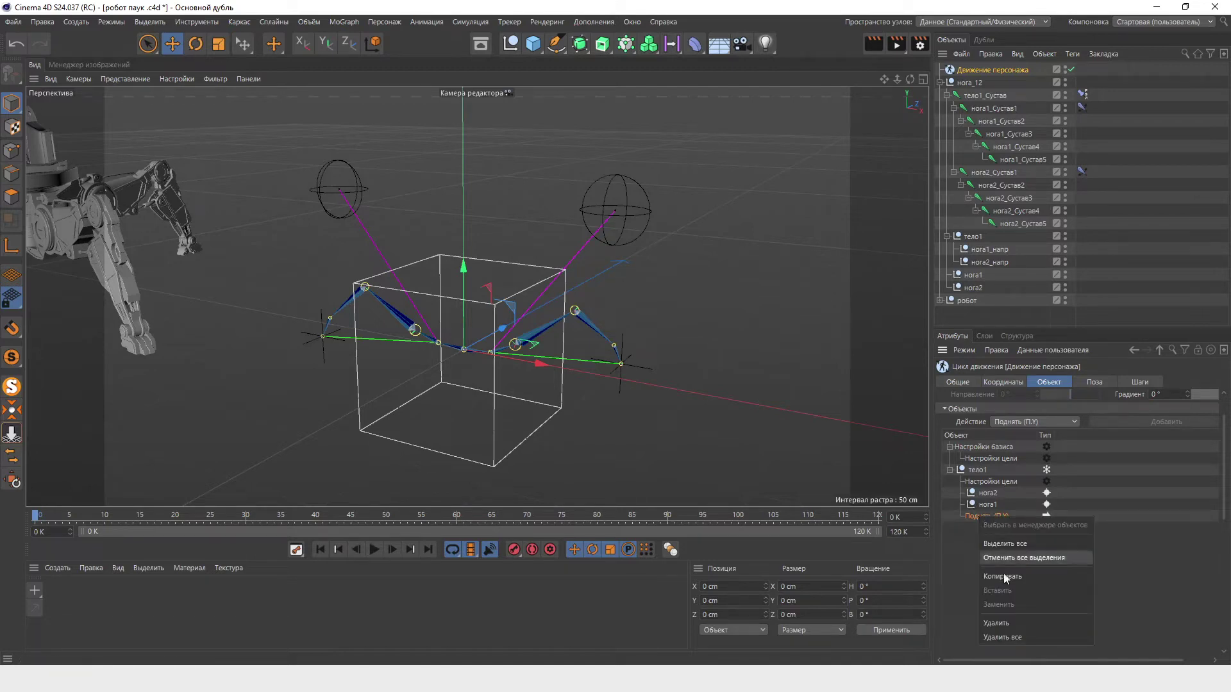
Step: Delete the Поднять row and add a new lift action under тело1
{"action": "left_click", "coordinate": [1039, 623]}
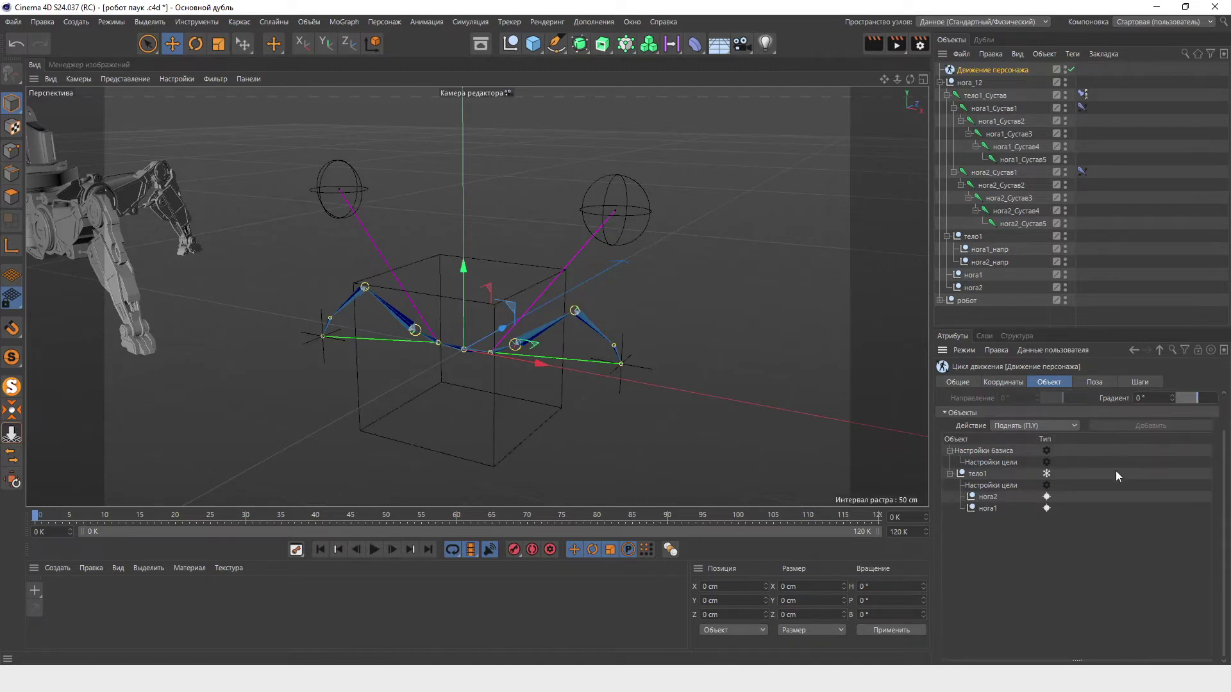
{"action": "left_click", "coordinate": [980, 474]}
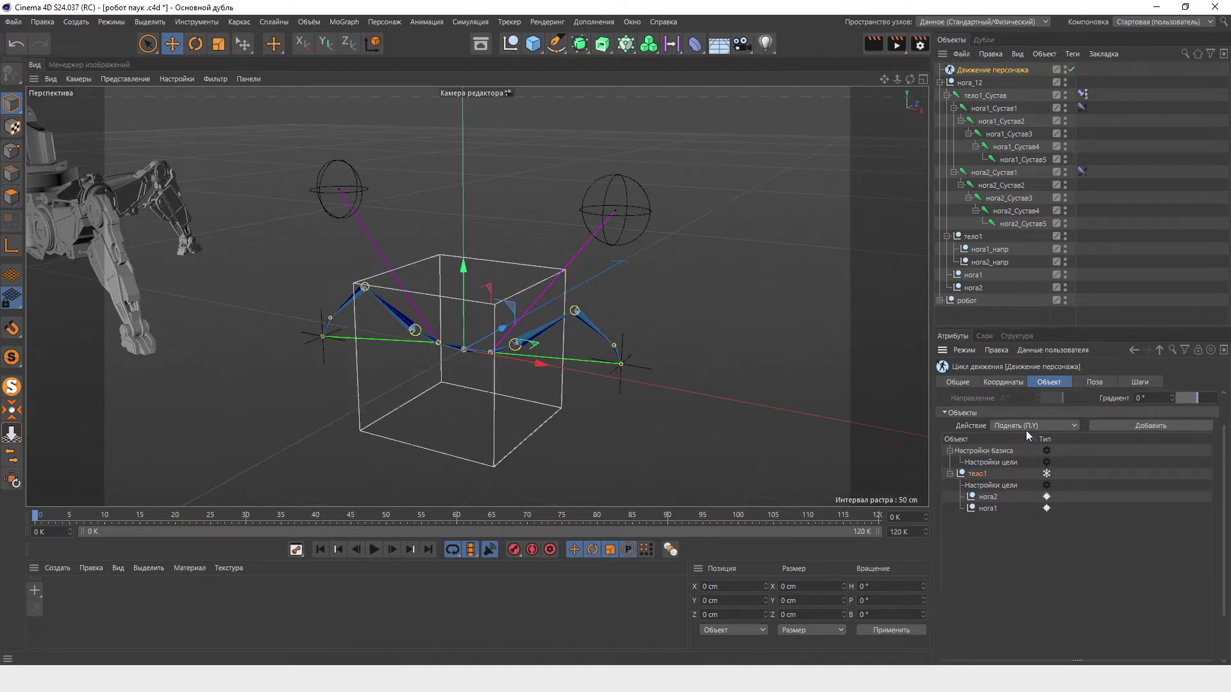
{"action": "left_click", "coordinate": [1111, 425]}
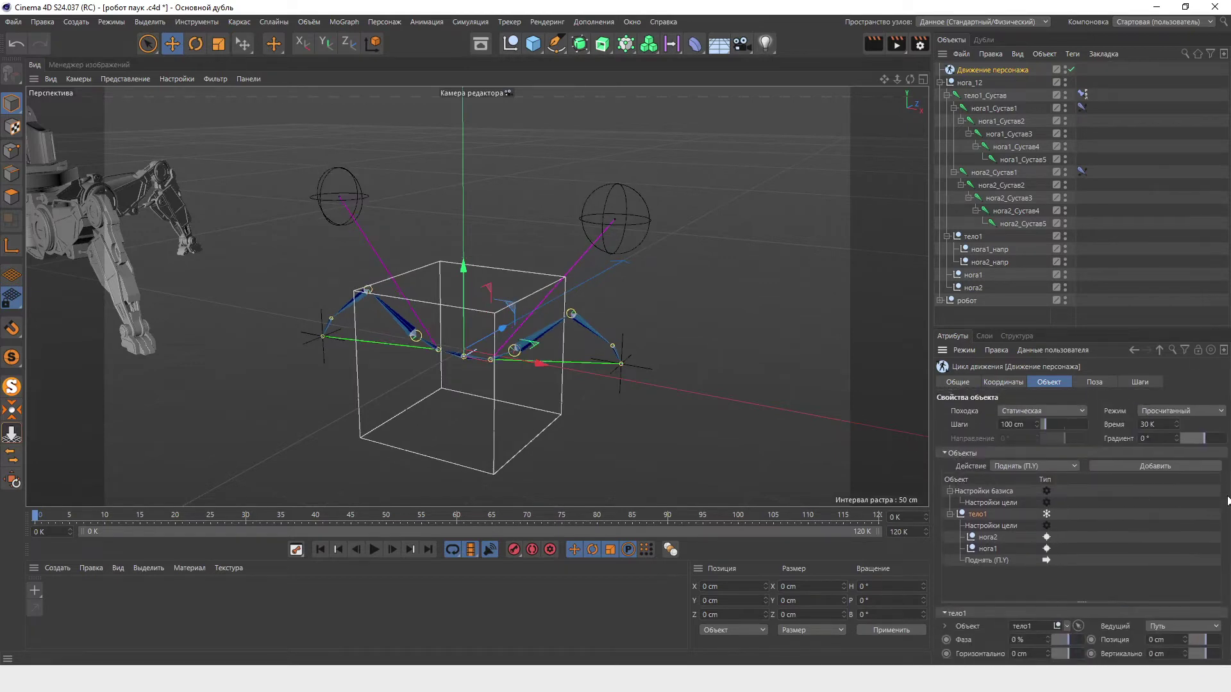
{"action": "left_click", "coordinate": [1052, 560]}
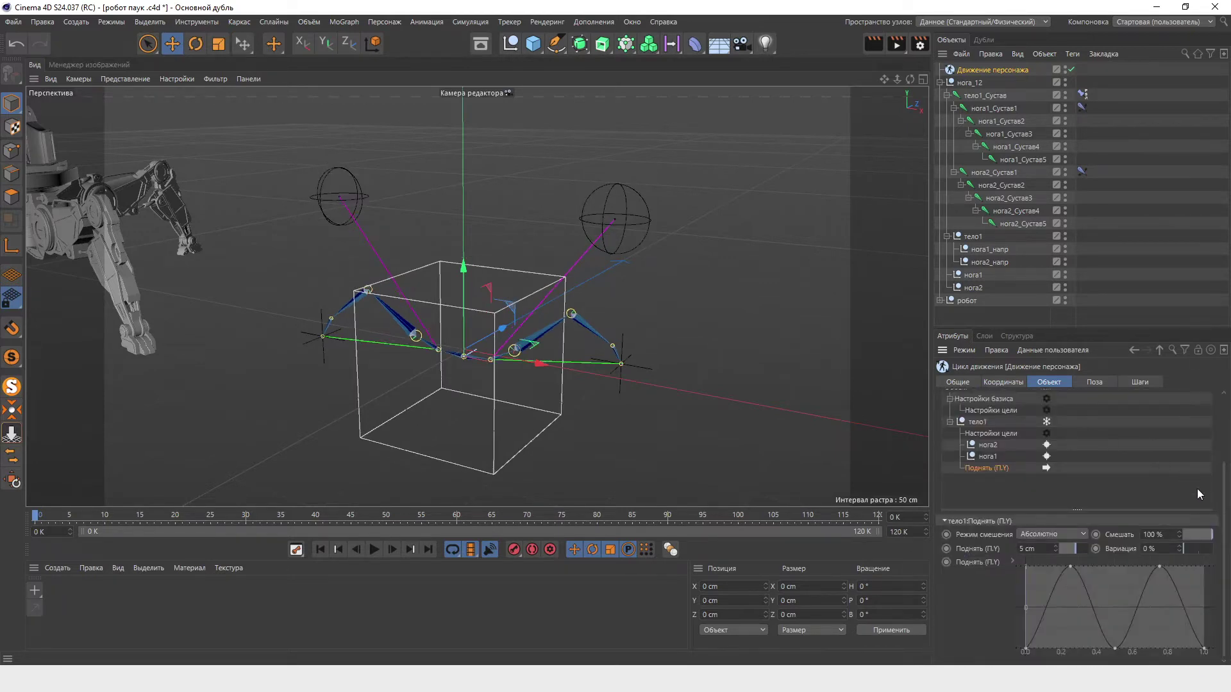
{"action": "left_click_drag", "start_coordinate": [1227, 497], "coordinate": [1228, 457]}
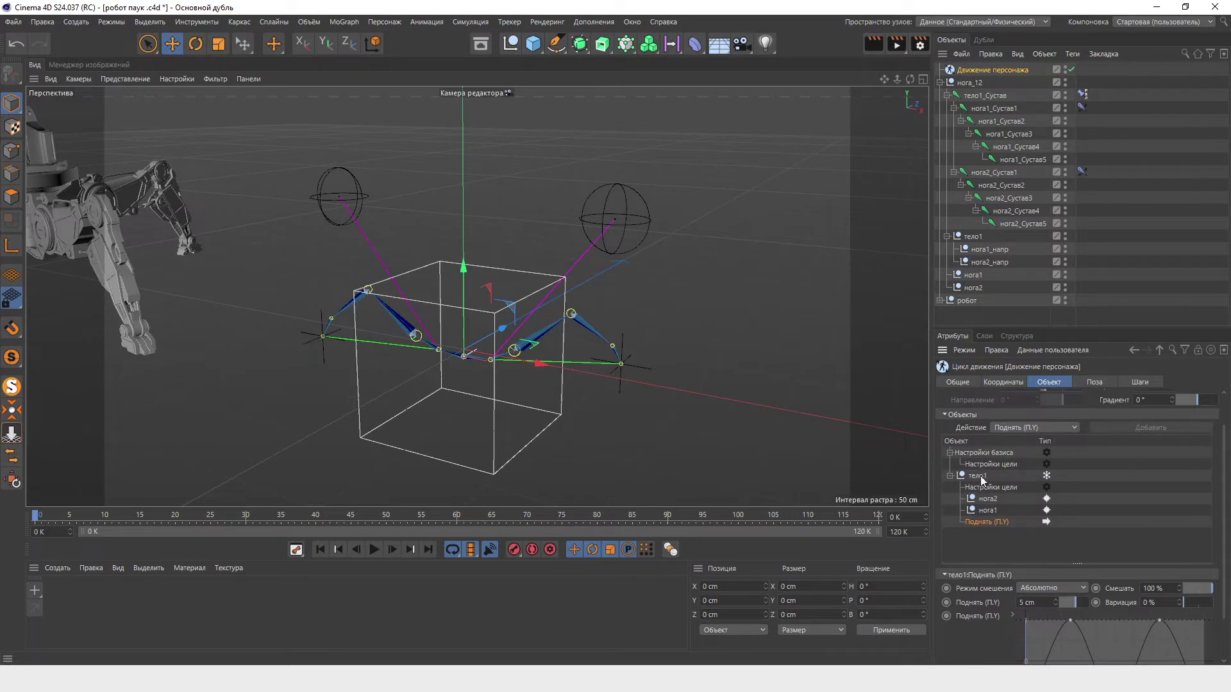
Step: Set тело1's Походка to По прямой, preview the walk, then switch the gait to Путь
{"action": "left_click", "coordinate": [978, 477]}
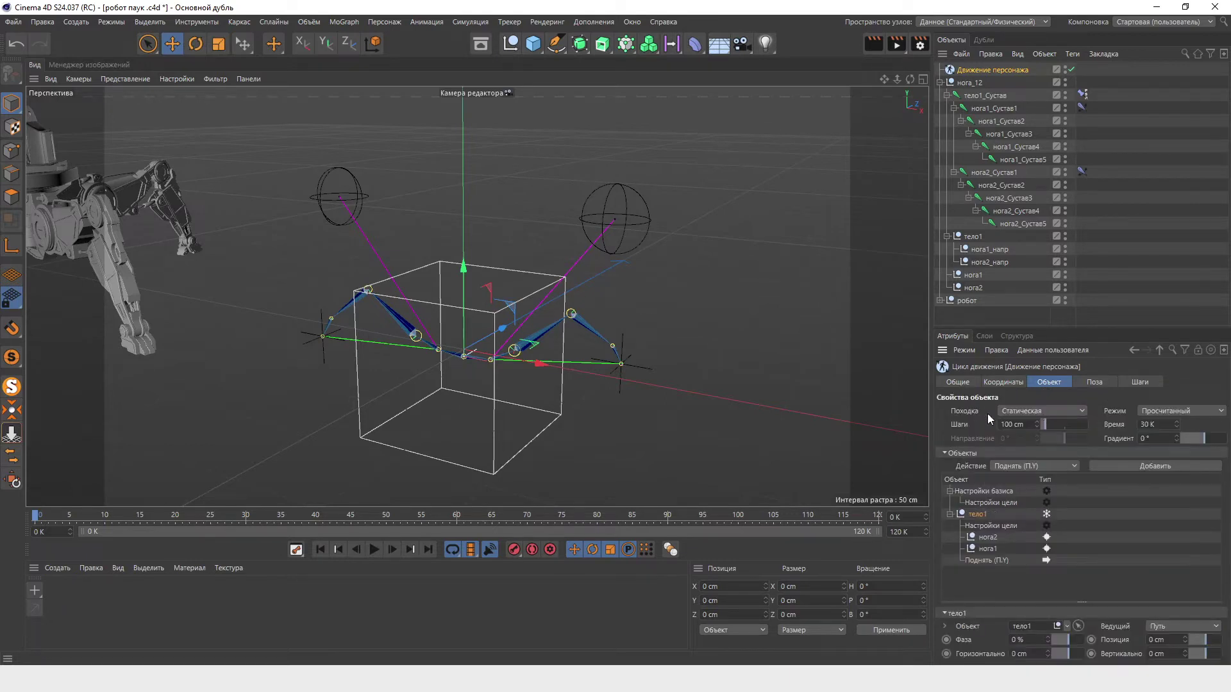
{"action": "left_click", "coordinate": [1017, 414]}
{"action": "left_click", "coordinate": [1044, 441]}
{"action": "scroll", "coordinate": [533, 277], "scroll_direction": "down", "scroll_amount": 2}
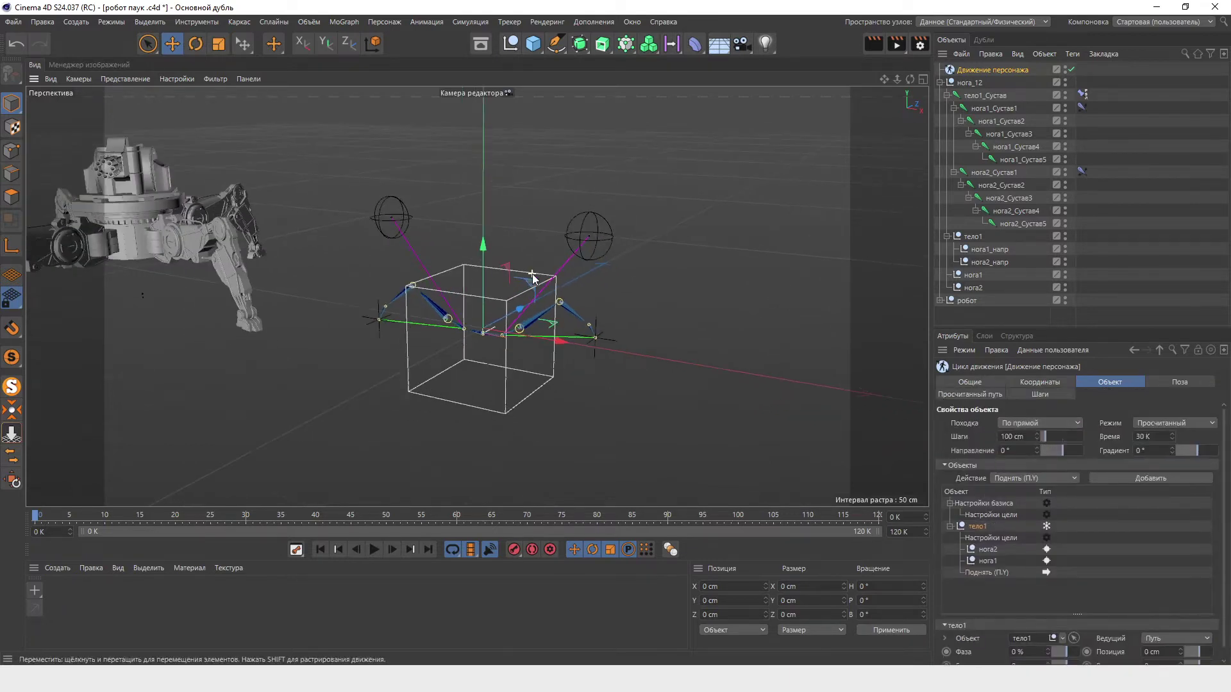
{"action": "left_click_drag", "start_coordinate": [533, 278], "coordinate": [506, 282], "text": "alt"}
{"action": "left_click", "coordinate": [374, 550]}
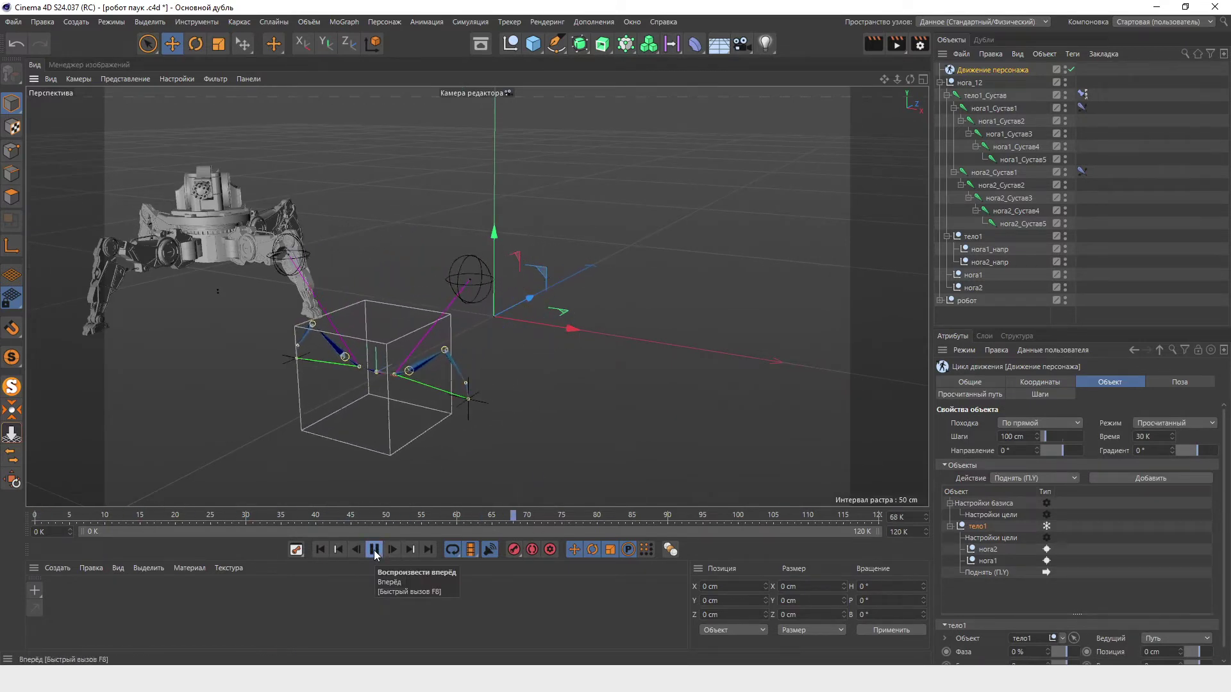
{"action": "left_click", "coordinate": [374, 552]}
{"action": "left_click", "coordinate": [337, 550]}
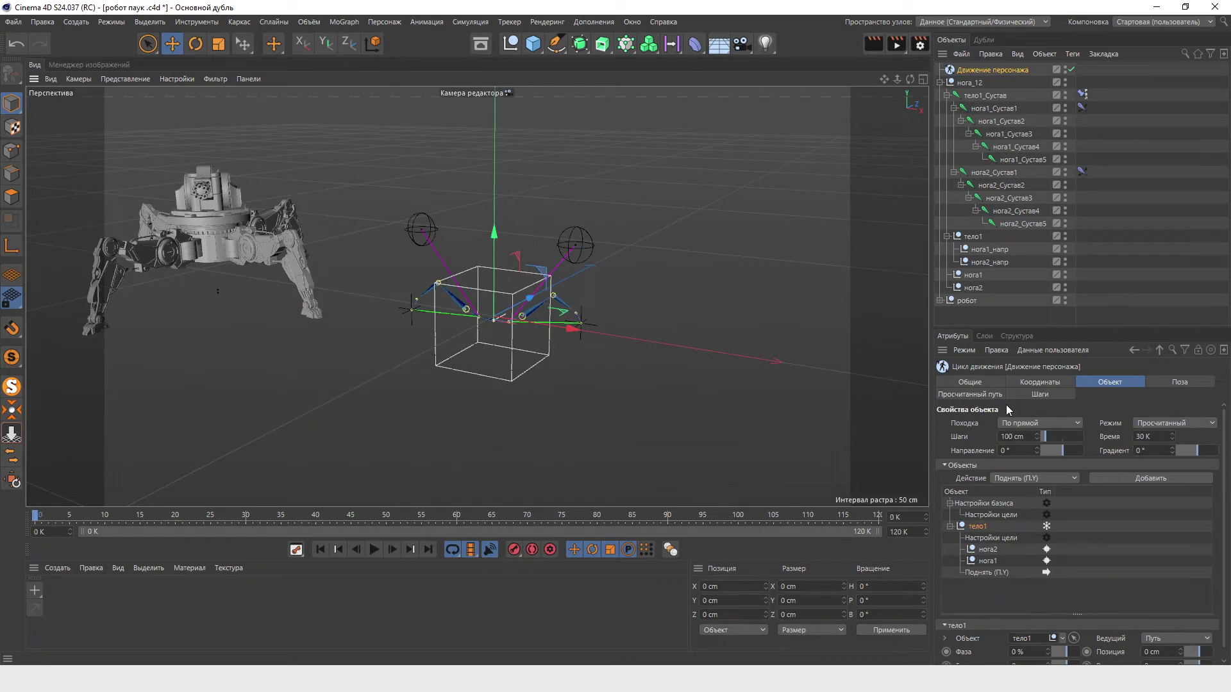
{"action": "left_click", "coordinate": [1037, 425]}
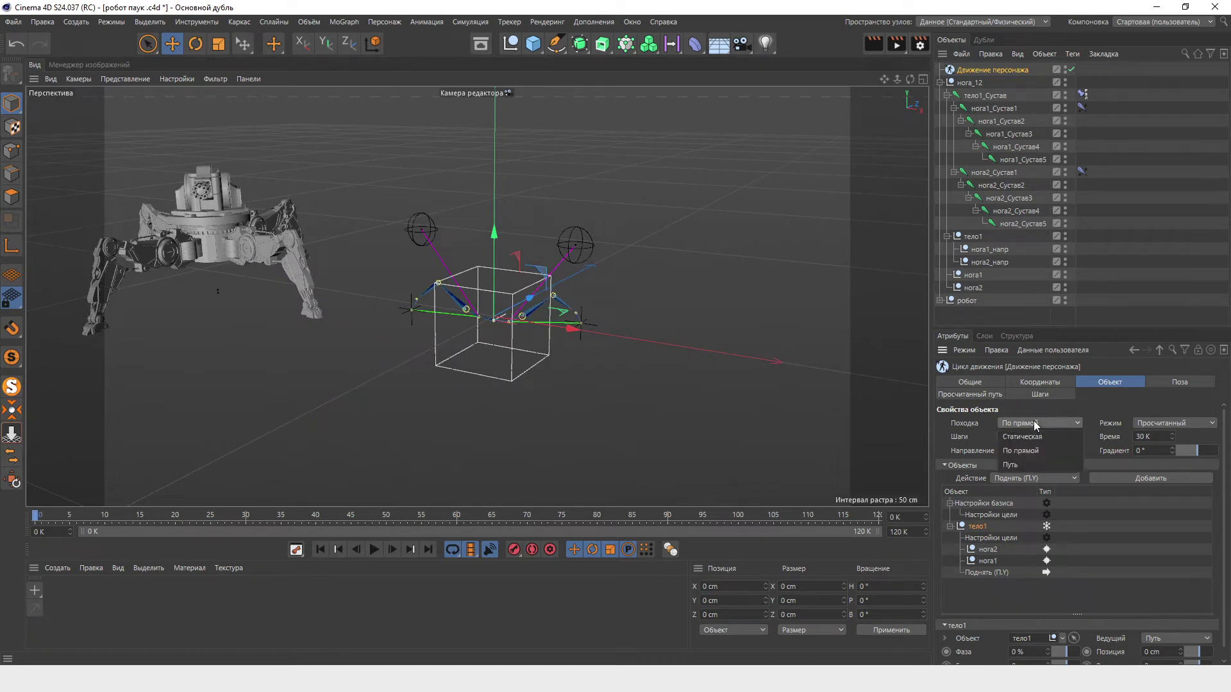
{"action": "left_click", "coordinate": [1042, 466]}
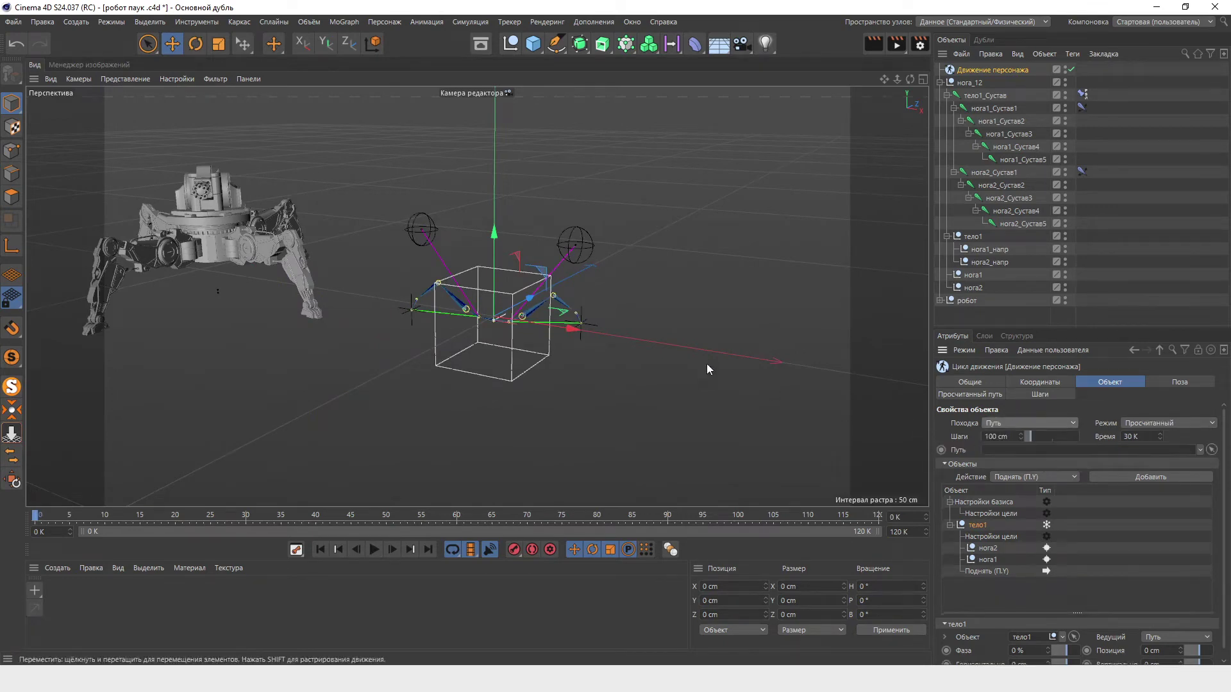
Step: Create an Окружность circle spline on the XZ plane as the CMotion Путь
{"action": "left_click", "coordinate": [554, 46]}
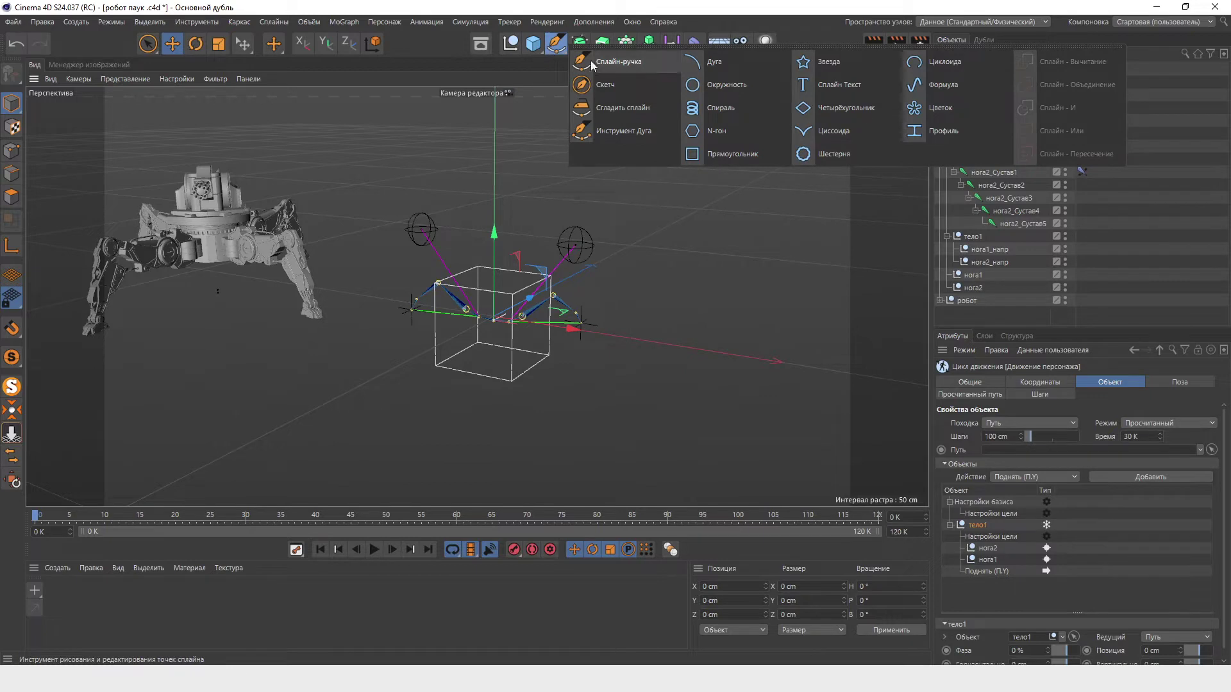
{"action": "left_click", "coordinate": [725, 85]}
{"action": "left_click", "coordinate": [1048, 481]}
{"action": "left_click", "coordinate": [1047, 521]}
{"action": "left_click", "coordinate": [993, 82]}
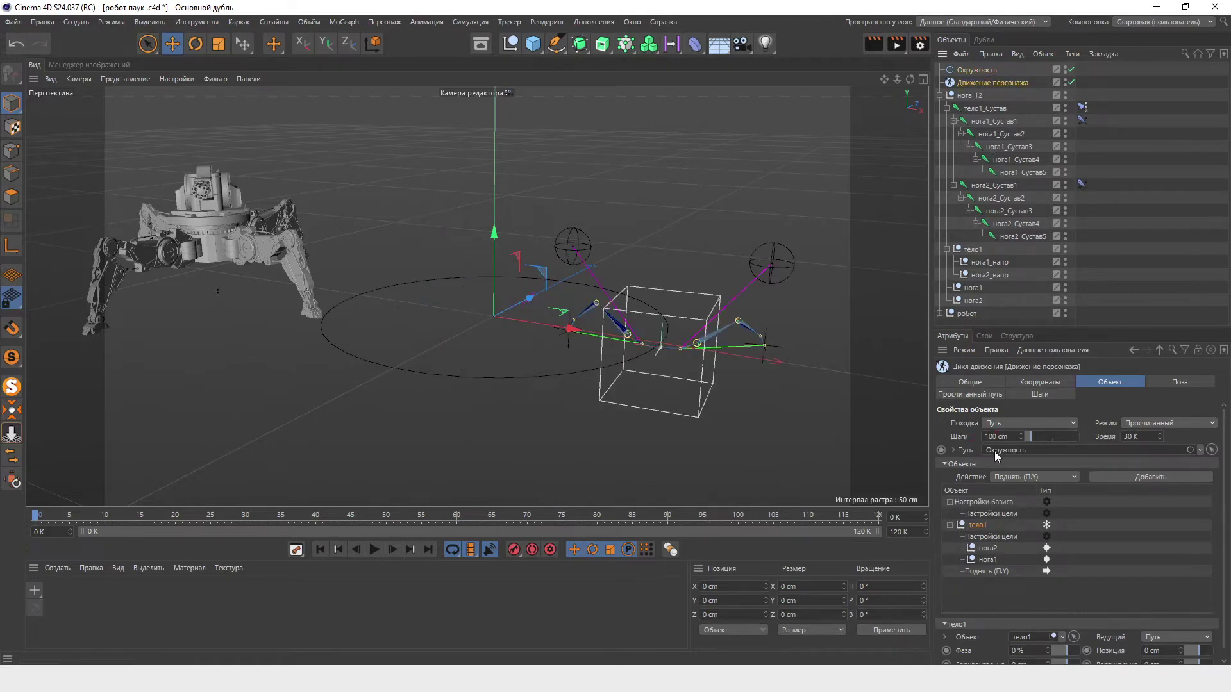
Step: Preview the walk around the circle, then set the scene end frame to 480
{"action": "left_click", "coordinate": [374, 549]}
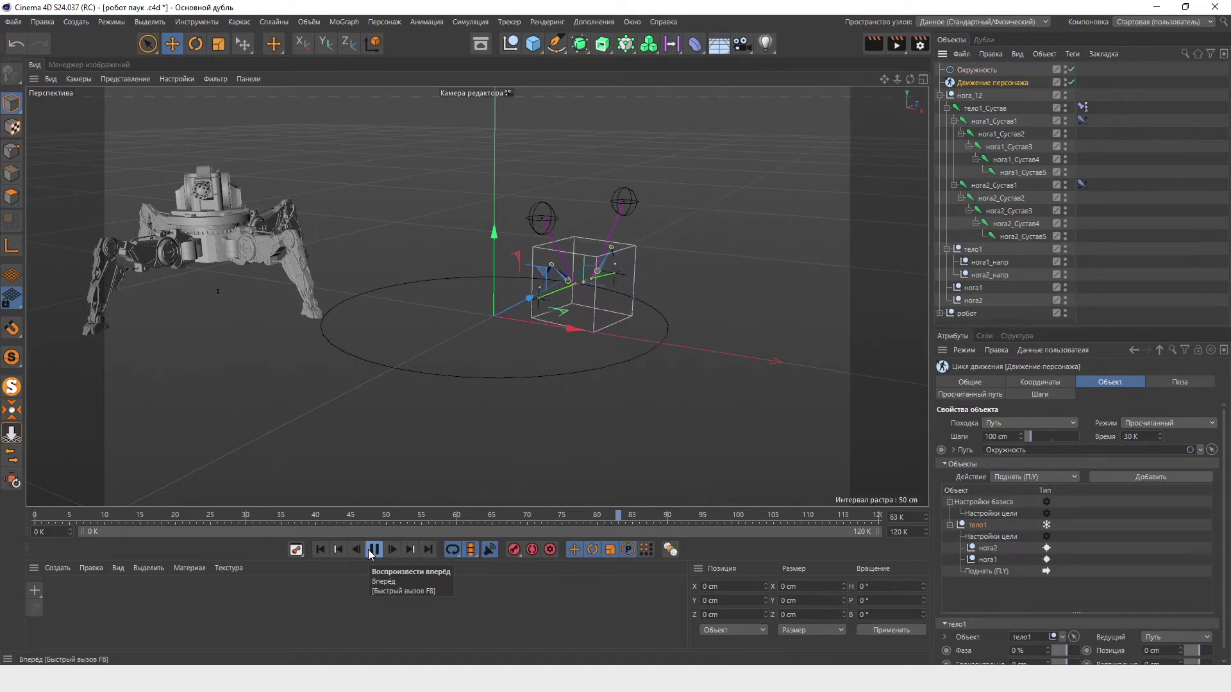
{"action": "left_click", "coordinate": [371, 551]}
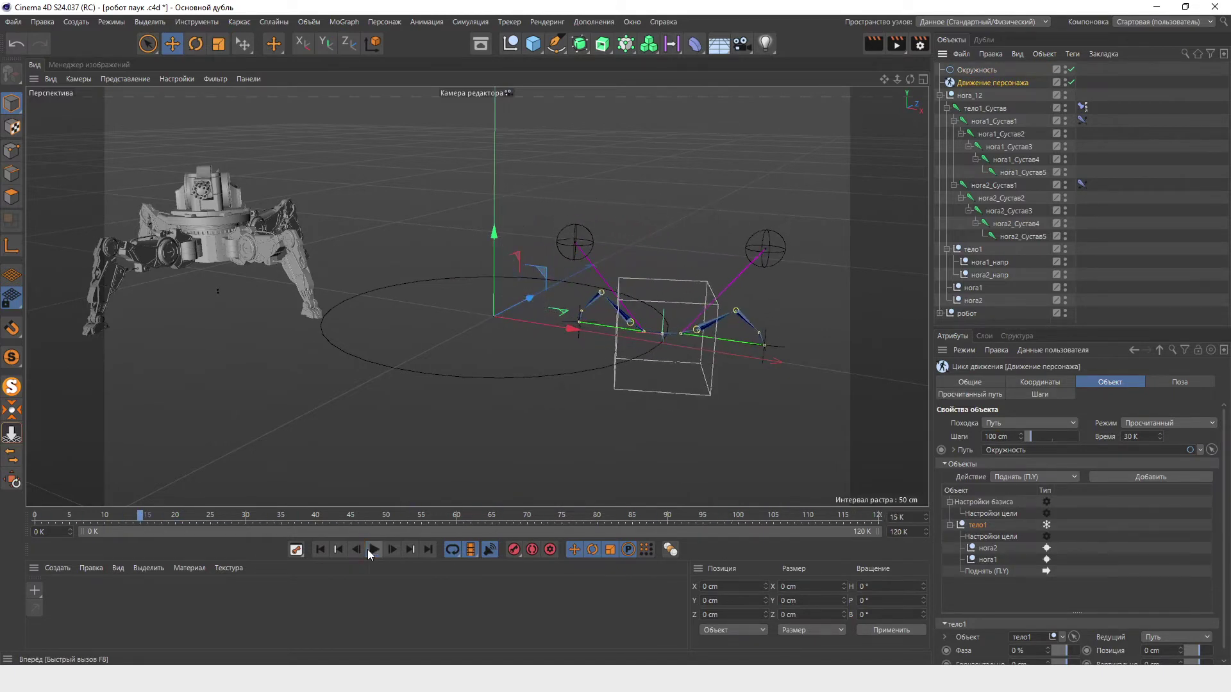
{"action": "left_click", "coordinate": [320, 550]}
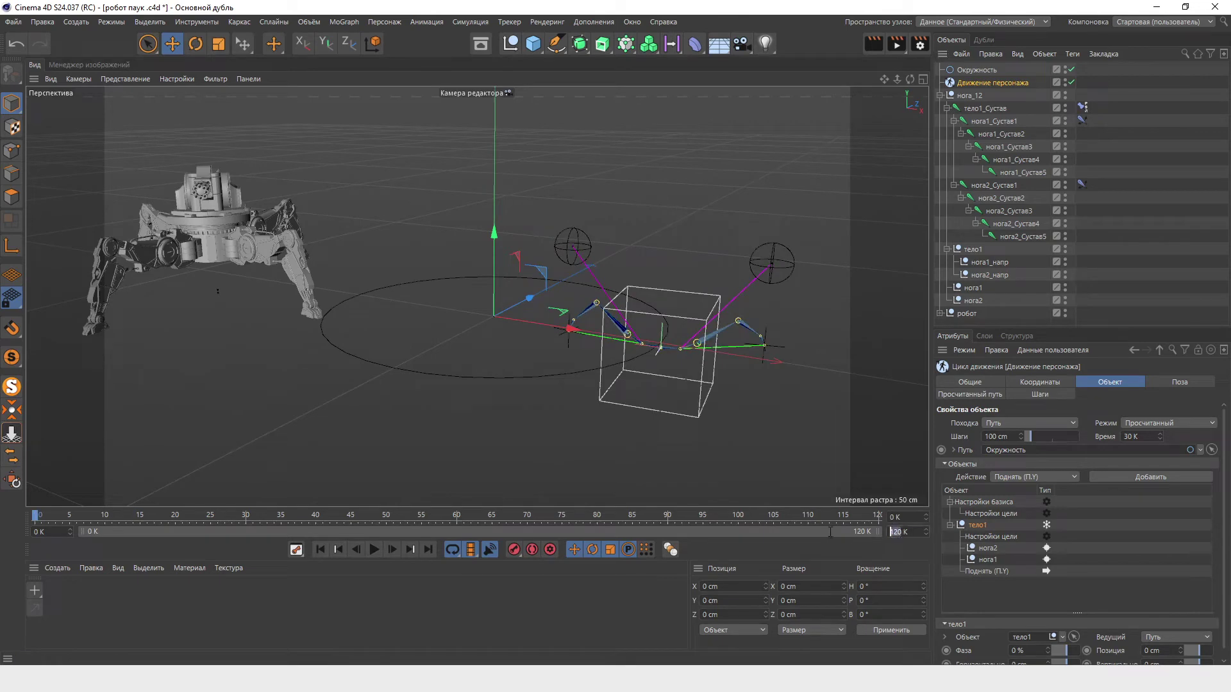
{"action": "type", "text": "480"}
{"action": "key", "text": "Return"}
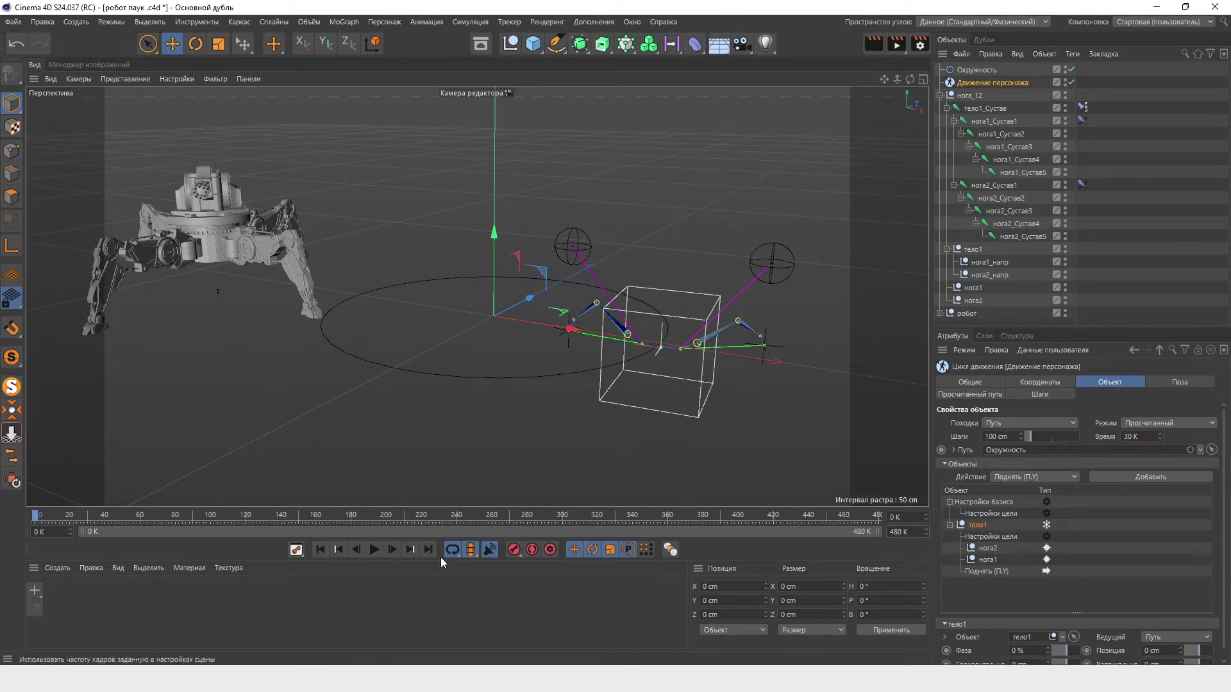
Step: Cut the walk cycle Время from 30 to 15 frames while the animation plays
{"action": "left_click", "coordinate": [372, 552]}
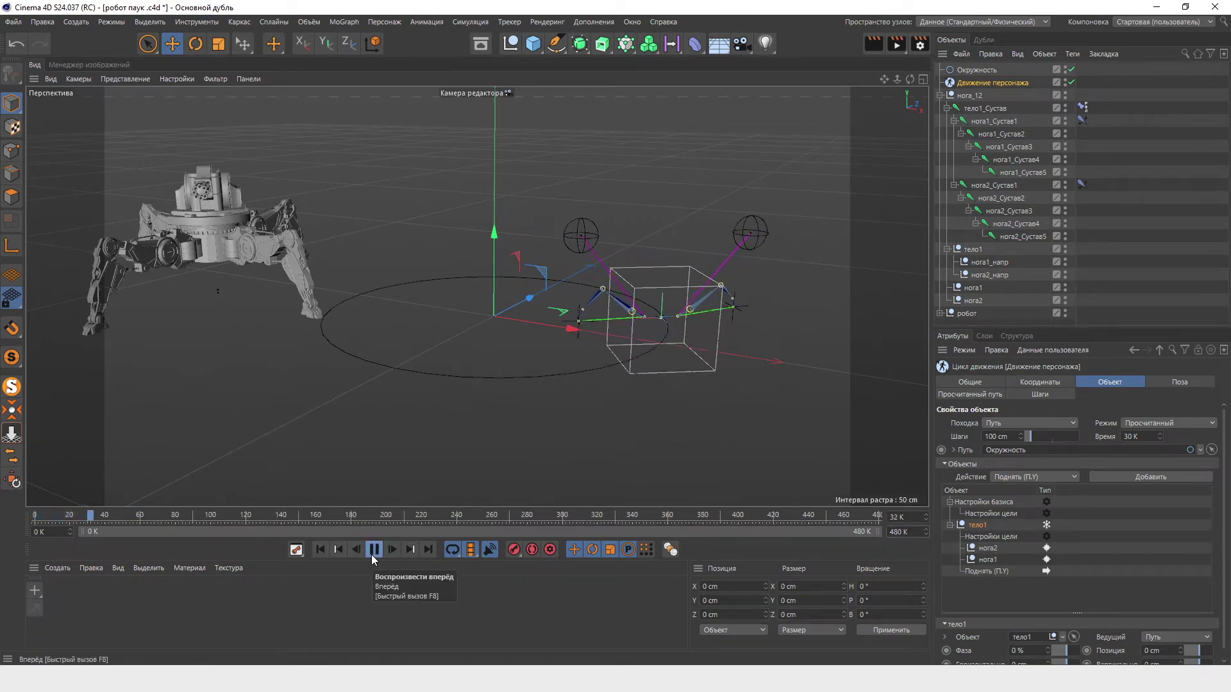
{"action": "left_click_drag", "start_coordinate": [1157, 435], "coordinate": [1076, 445]}
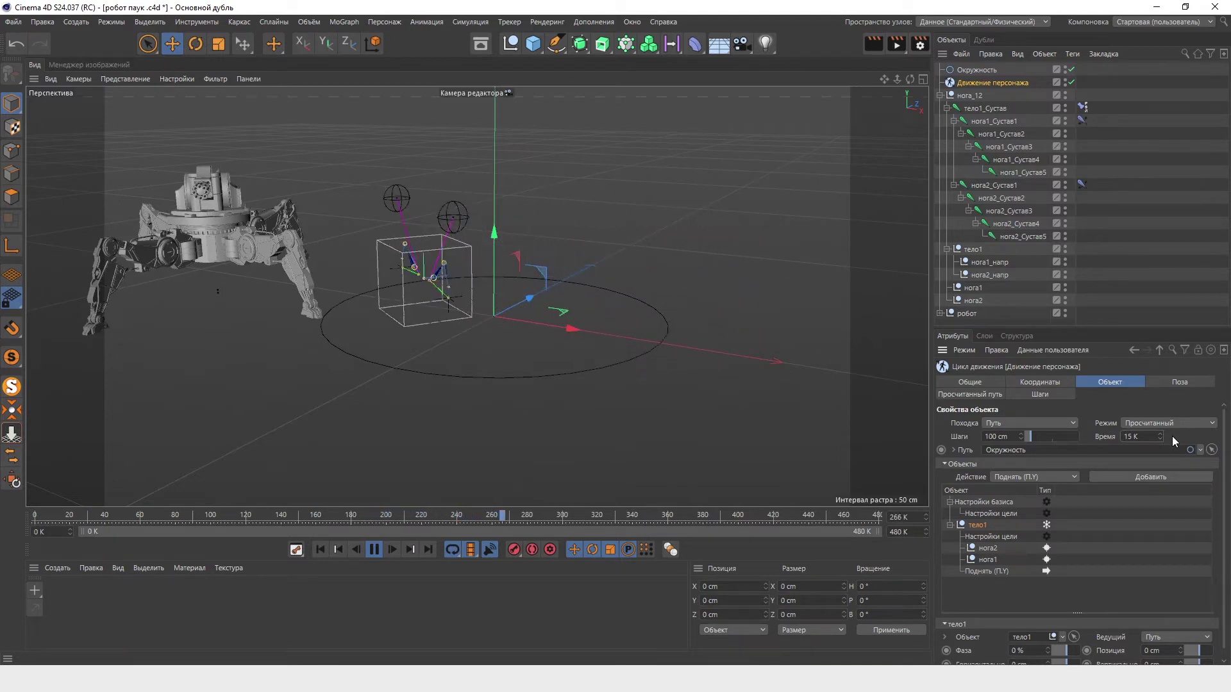
{"action": "left_click", "coordinate": [380, 551]}
{"action": "left_click", "coordinate": [564, 48]}
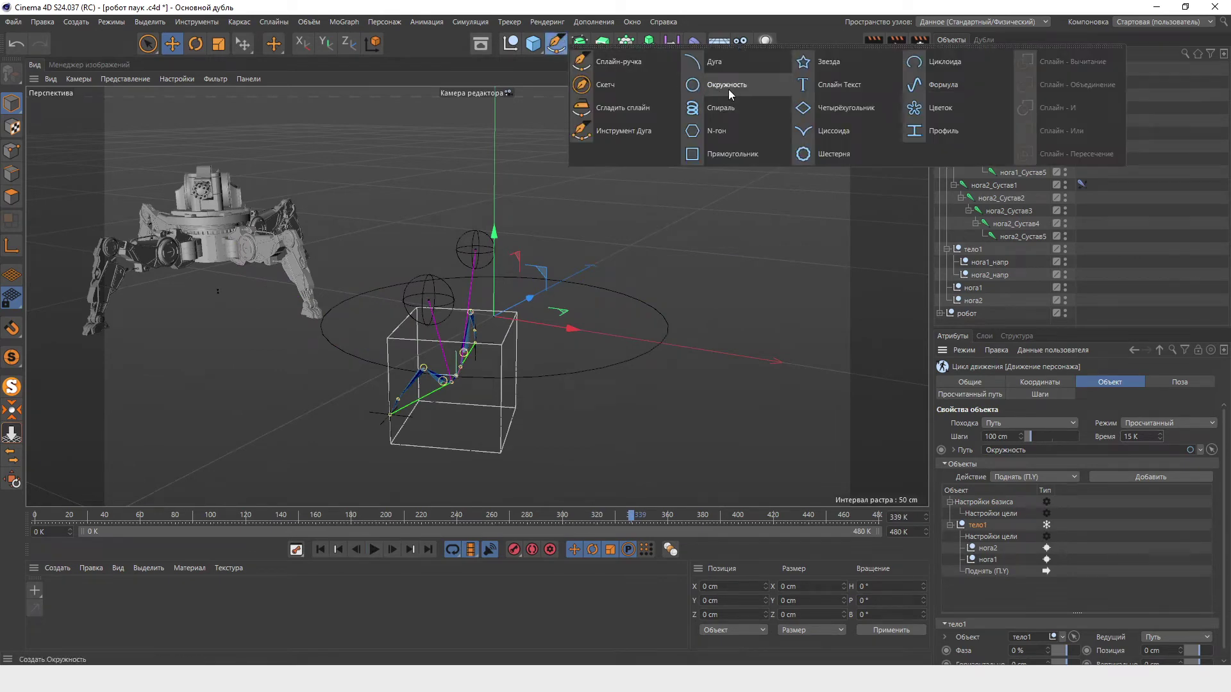
Step: Add an XZ-plane Спираль spline, set it as the CMotion Путь, and preview the spiral walk
{"action": "left_click", "coordinate": [735, 113]}
{"action": "left_click", "coordinate": [1090, 524]}
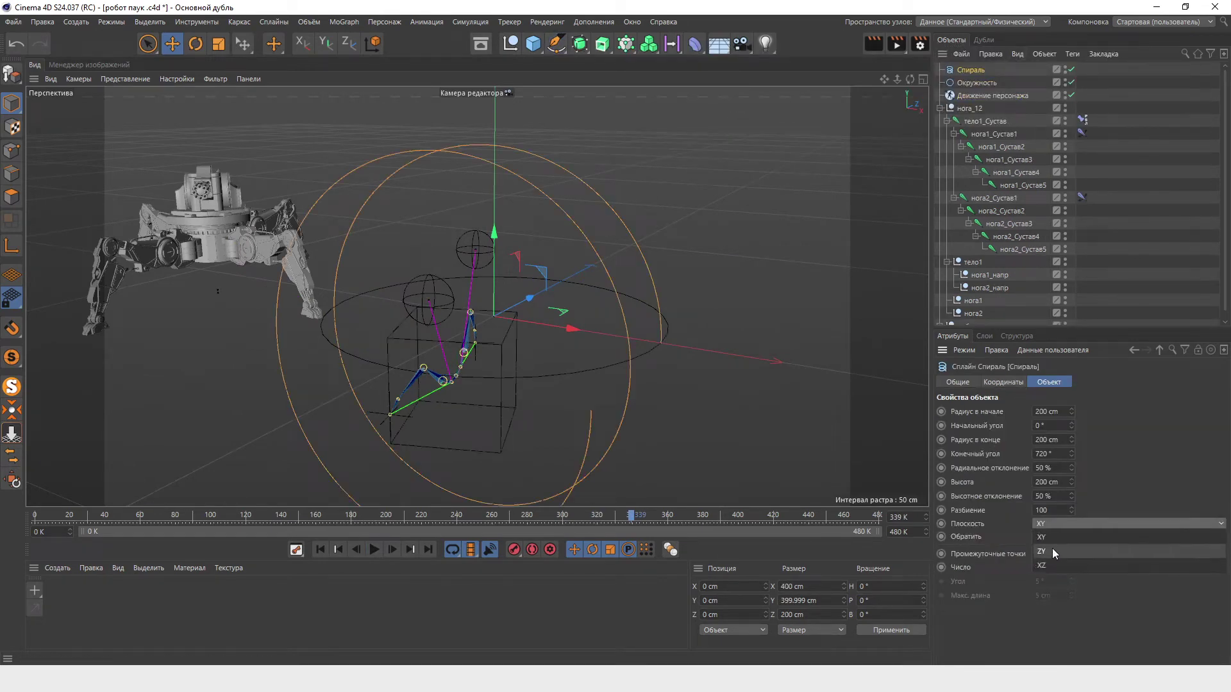
{"action": "left_click", "coordinate": [1060, 561]}
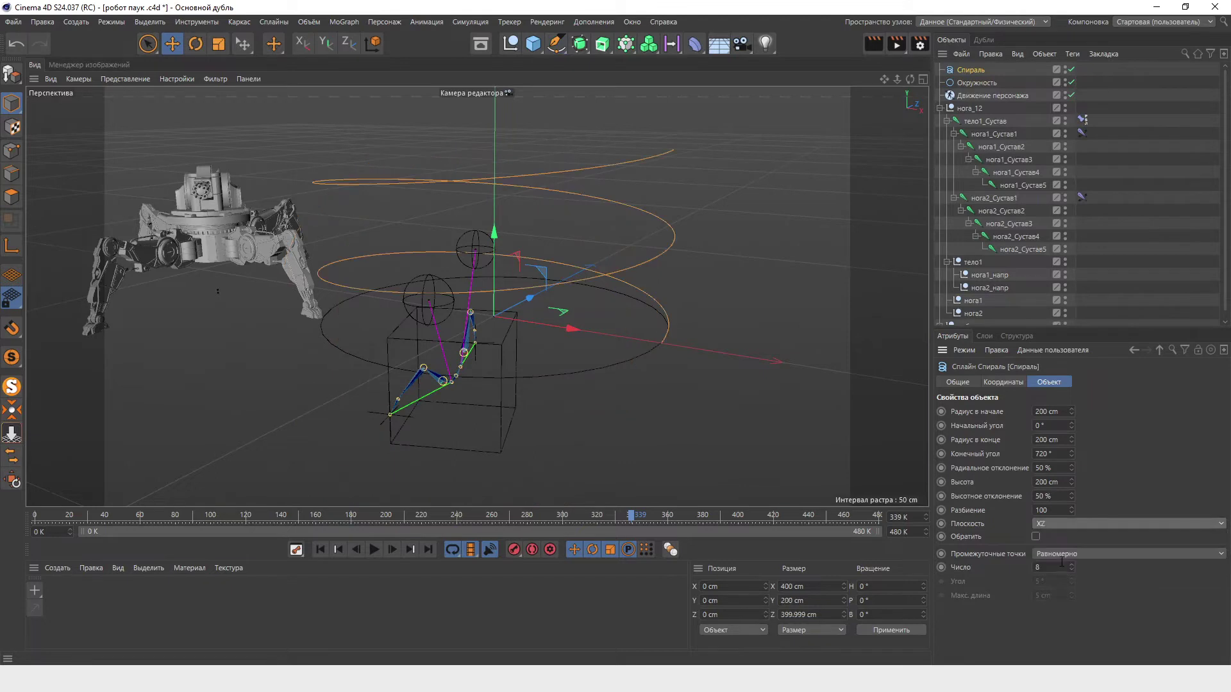
{"action": "left_click", "coordinate": [1000, 96]}
{"action": "left_click_drag", "start_coordinate": [972, 71], "coordinate": [1048, 451]}
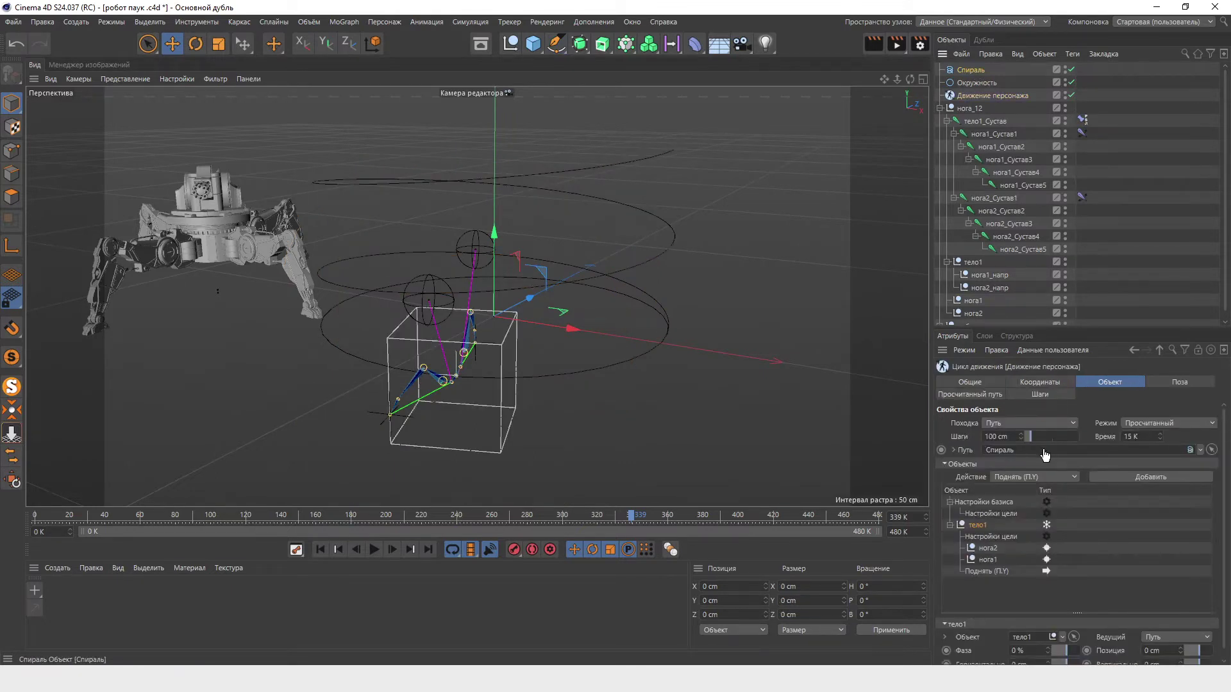
{"action": "left_click", "coordinate": [374, 549]}
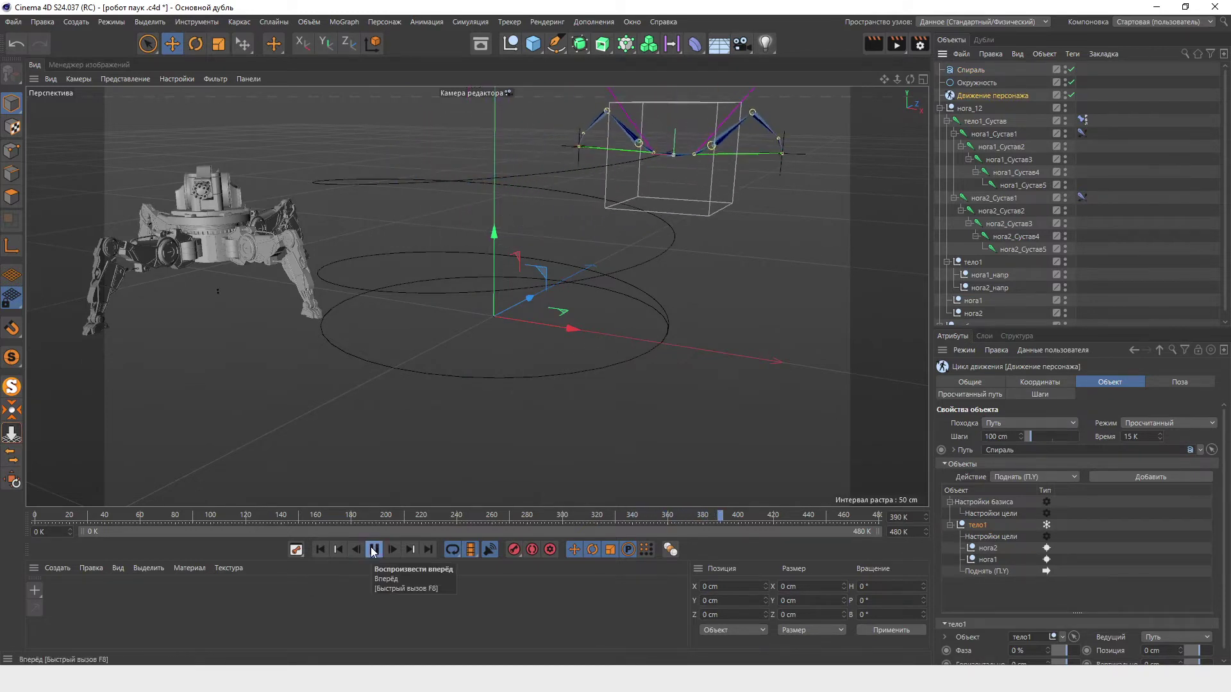
{"action": "left_click", "coordinate": [321, 549]}
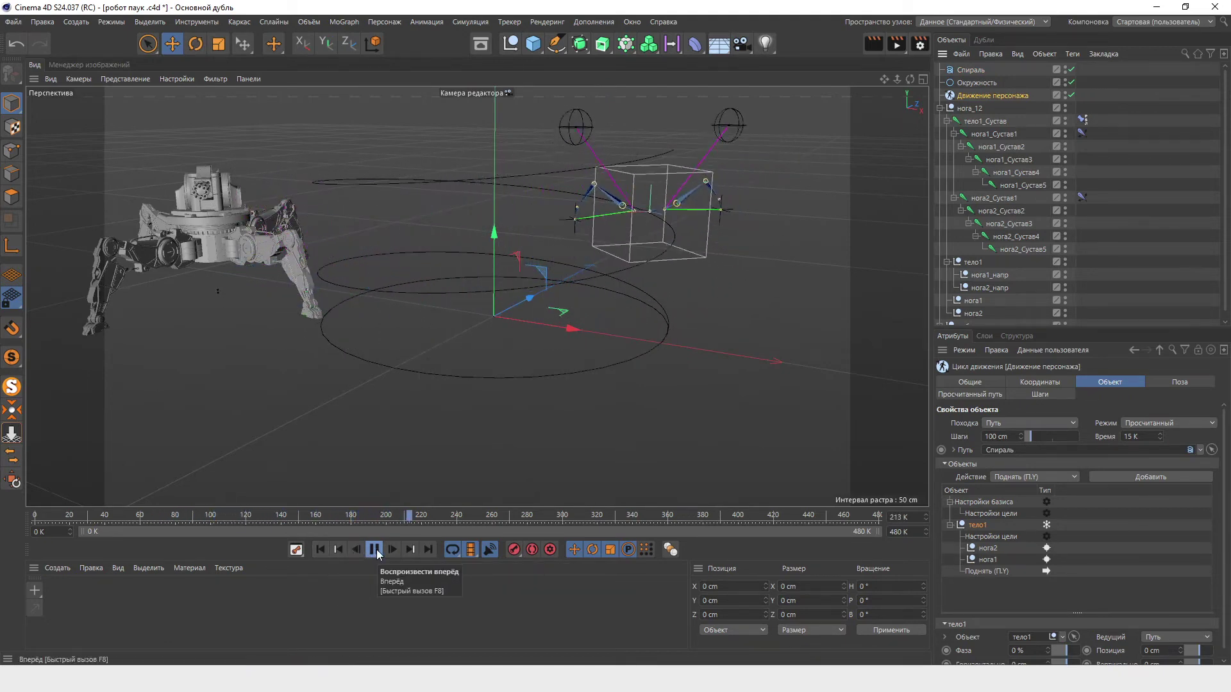
{"action": "left_click", "coordinate": [374, 550]}
{"action": "left_click", "coordinate": [318, 550]}
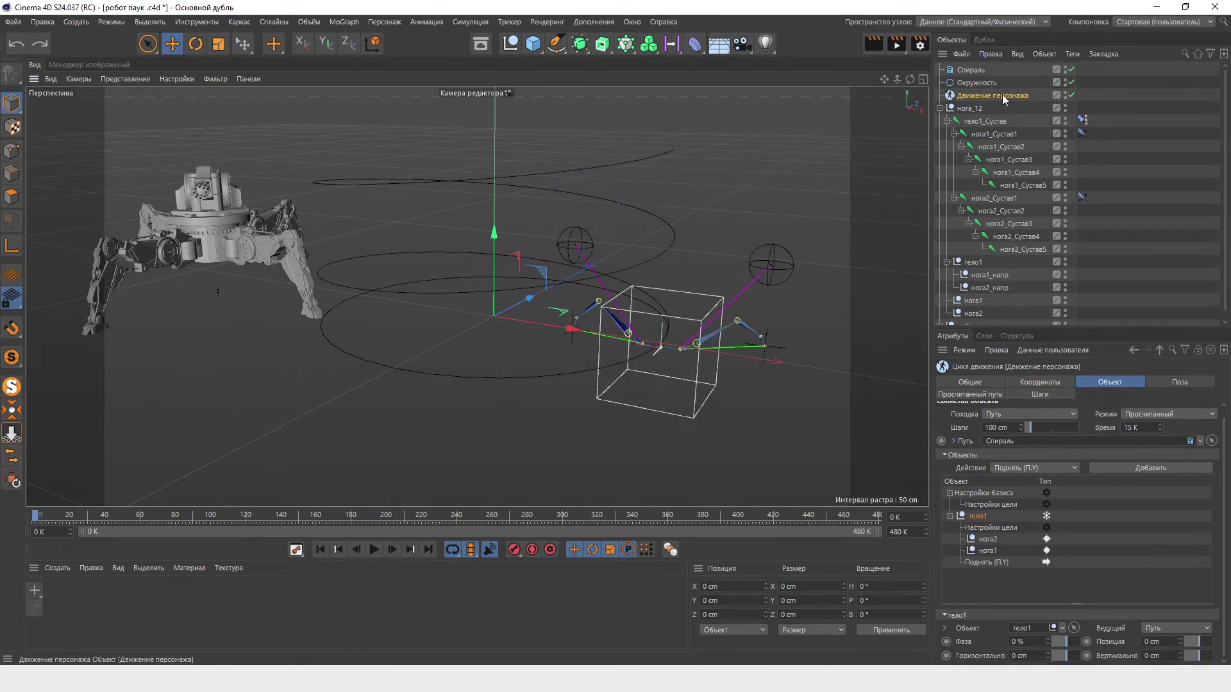
Step: Delete the Движение персонажа object and the Спираль and Окружность paths
{"action": "key", "text": "Delete"}
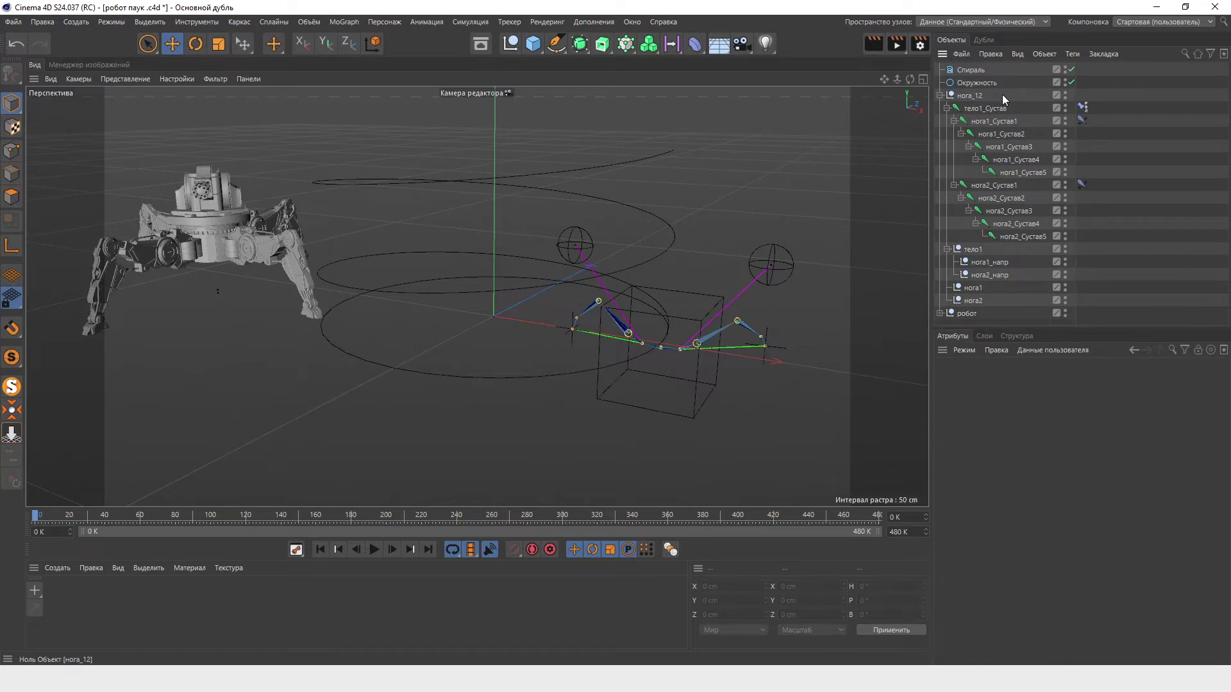
{"action": "left_click", "coordinate": [972, 70]}
{"action": "key", "text": "Delete"}
{"action": "key", "text": "Delete"}
Step: Reselect the rig nulls, undo to restore them, and select the whole нога_12 leg rig
{"action": "left_click", "coordinate": [969, 70]}
{"action": "left_click", "coordinate": [938, 280]}
{"action": "left_click", "coordinate": [974, 224]}
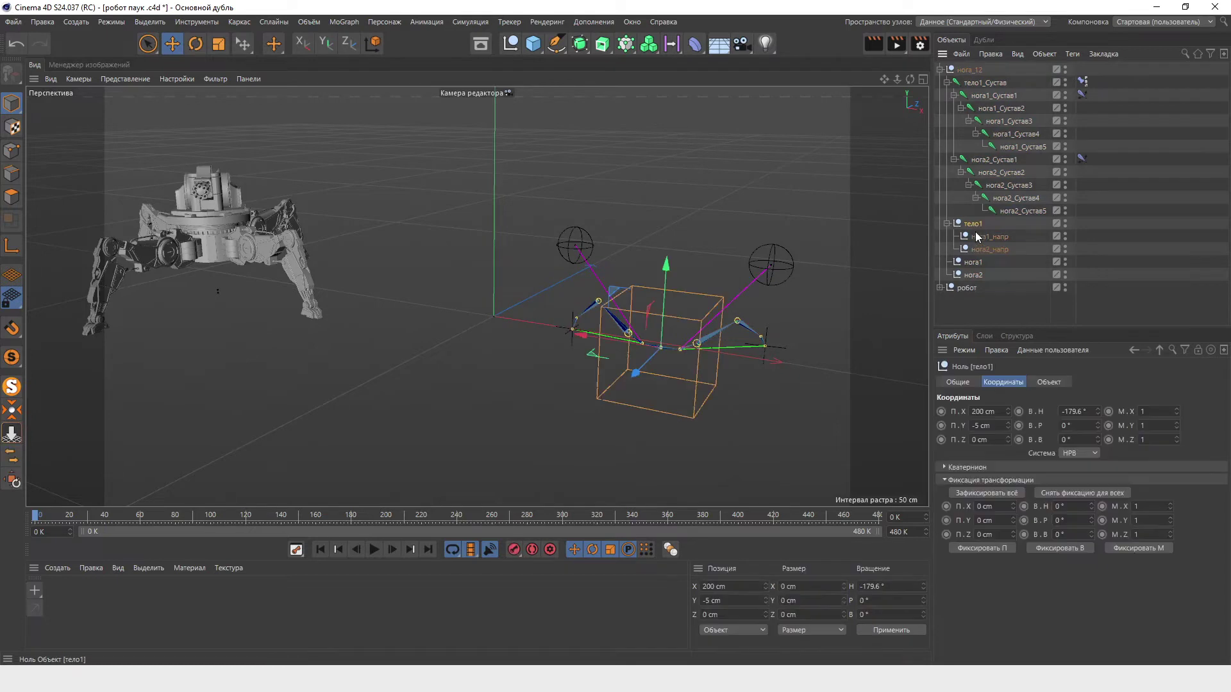
{"action": "left_click", "coordinate": [974, 275], "text": "shift"}
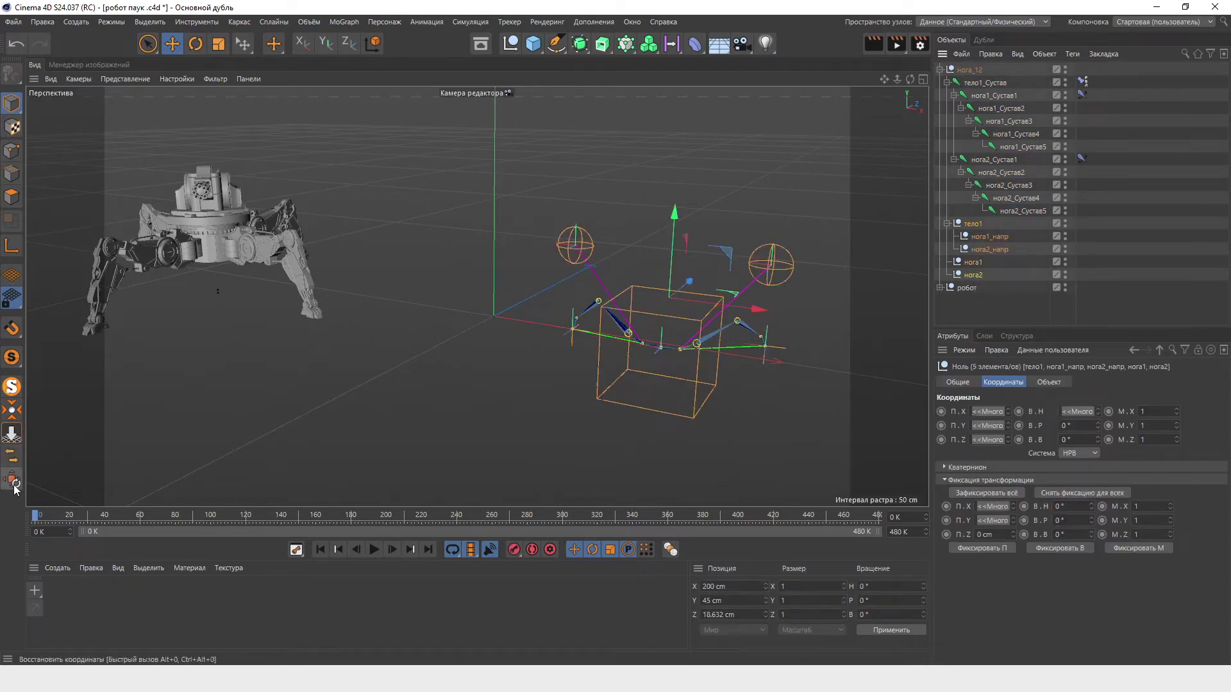
{"action": "left_click", "coordinate": [395, 430]}
{"action": "scroll", "coordinate": [513, 311], "scroll_direction": "up", "scroll_amount": 3}
{"action": "scroll", "coordinate": [482, 312], "scroll_direction": "up", "scroll_amount": 3}
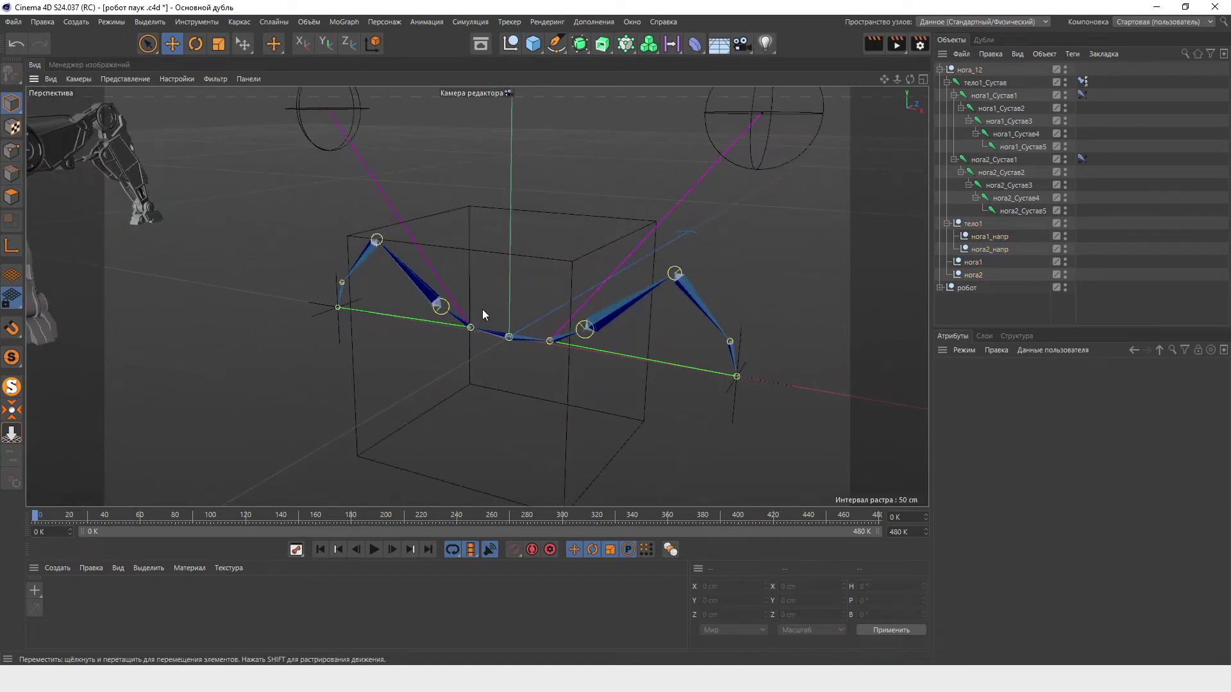
{"action": "key", "text": "ctrl+z"}
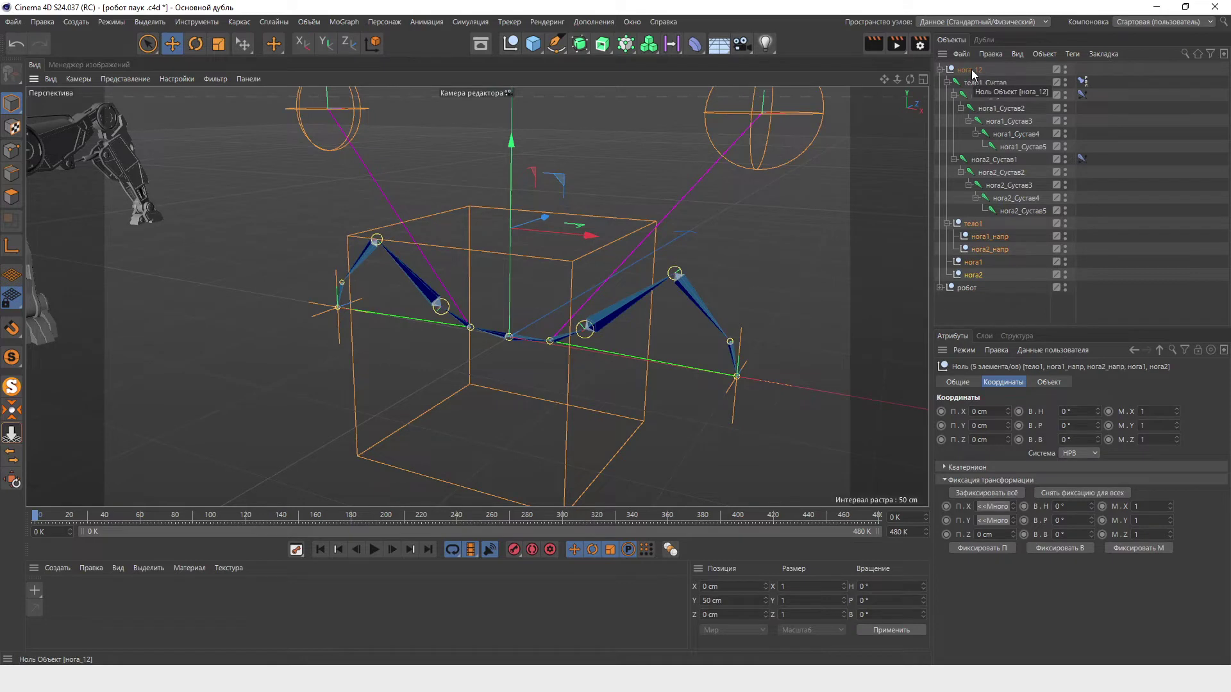
{"action": "left_click", "coordinate": [970, 70]}
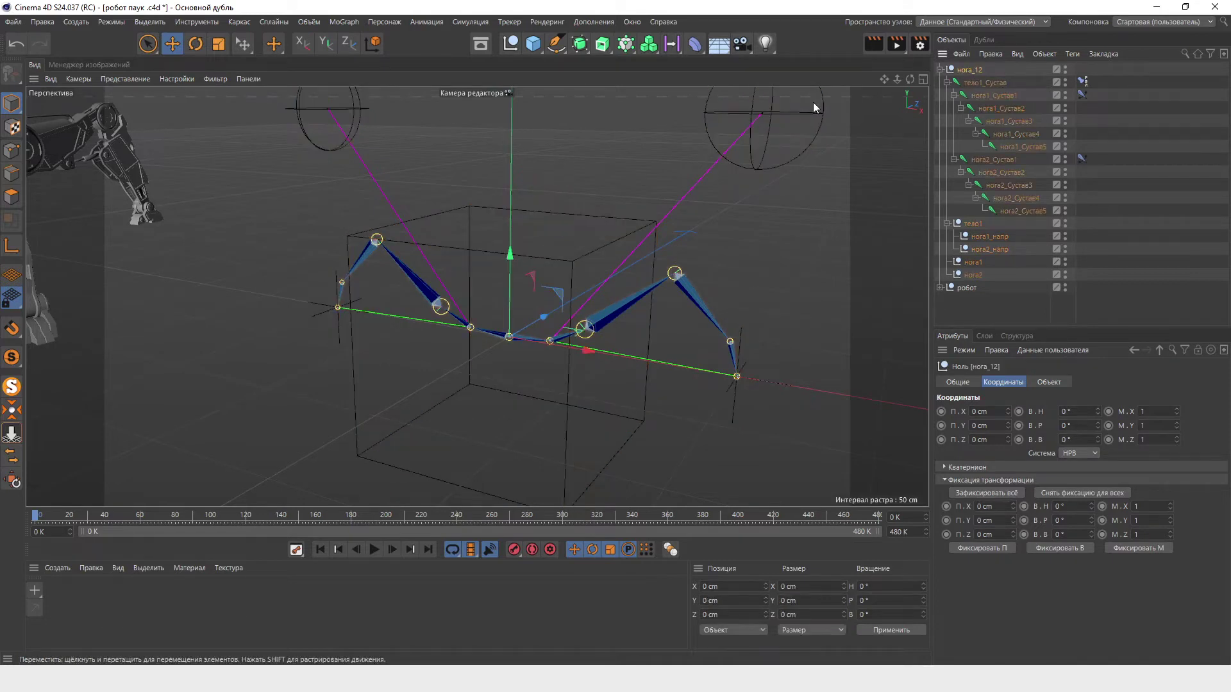
{"action": "left_click", "coordinate": [187, 22]}
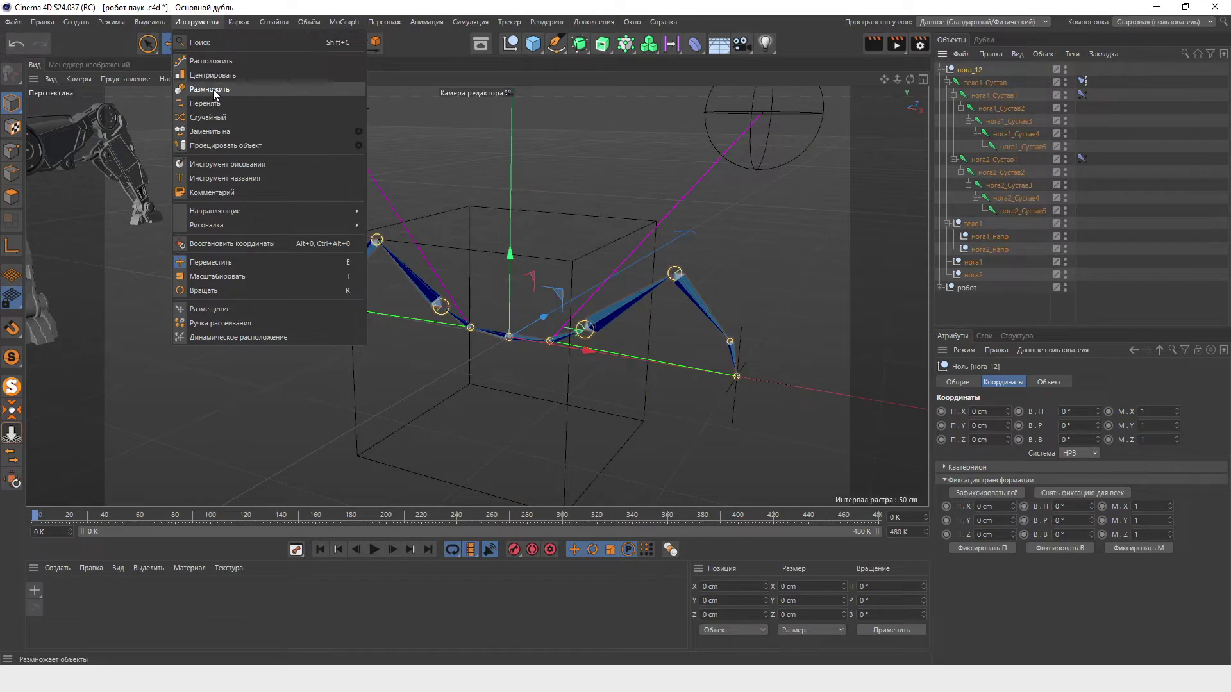
Step: Duplicate the нога_12 rig with Размножить in Линейный mode using a Z offset
{"action": "left_click", "coordinate": [213, 89]}
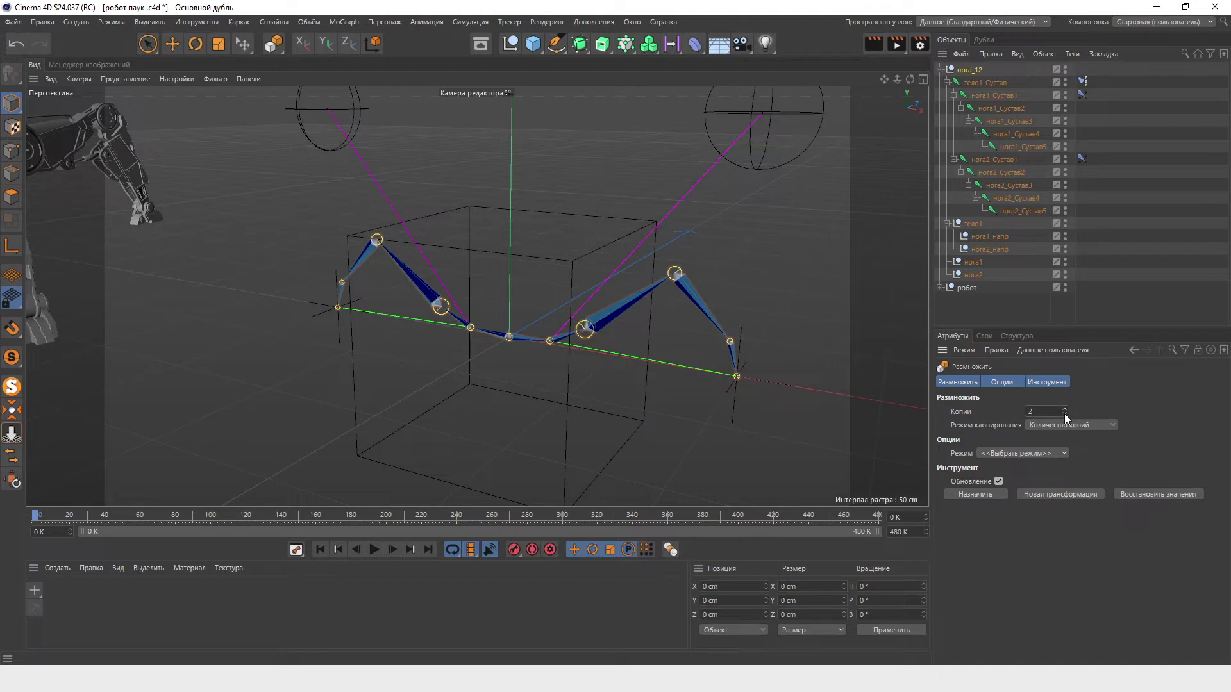
{"action": "left_click", "coordinate": [1000, 453]}
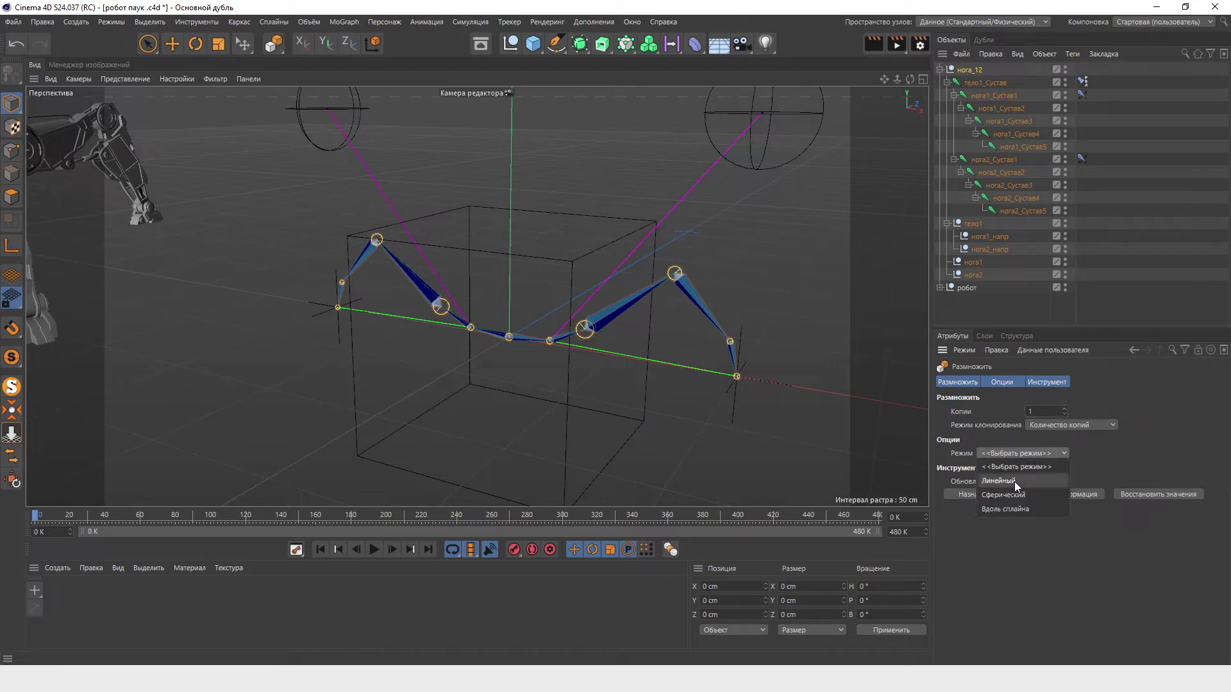
{"action": "left_click", "coordinate": [1013, 466]}
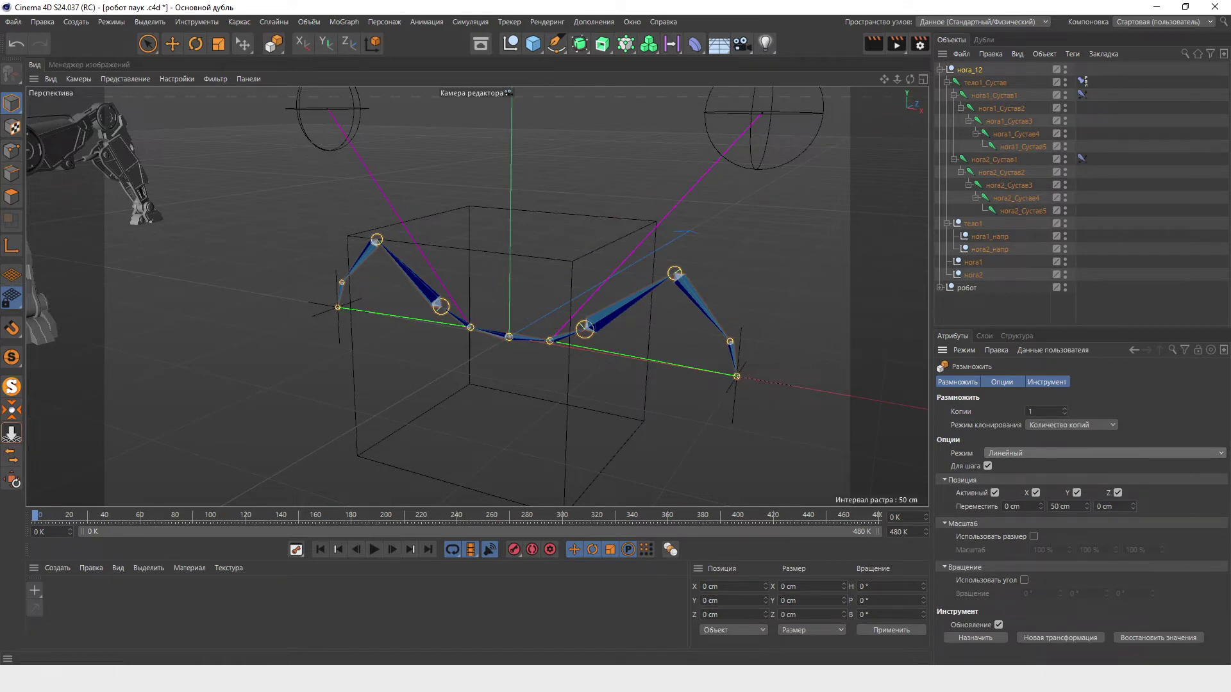
{"action": "left_click", "coordinate": [1057, 506]}
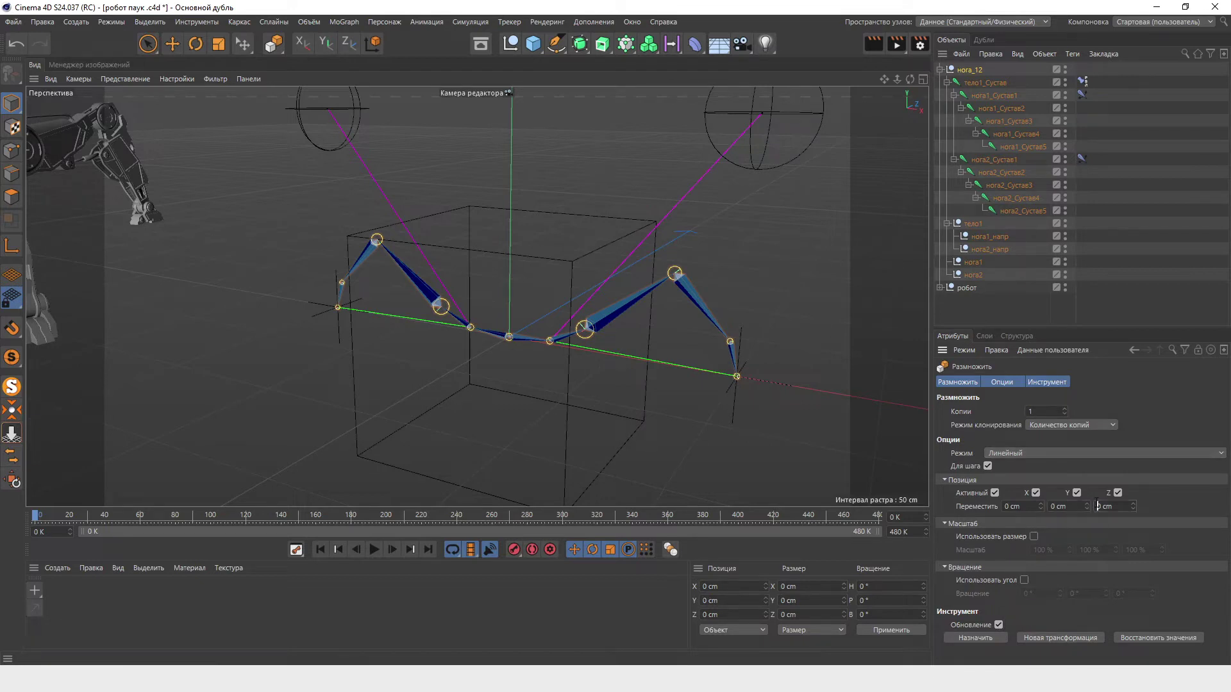
{"action": "type", "text": "50"}
{"action": "left_click", "coordinate": [971, 637]}
Step: Fine-tune the copy's Z offset to about 64 cm and switch to the four-view layout
{"action": "left_click_drag", "start_coordinate": [621, 269], "coordinate": [576, 308], "text": "alt"}
{"action": "left_click_drag", "start_coordinate": [1132, 506], "coordinate": [1114, 506]}
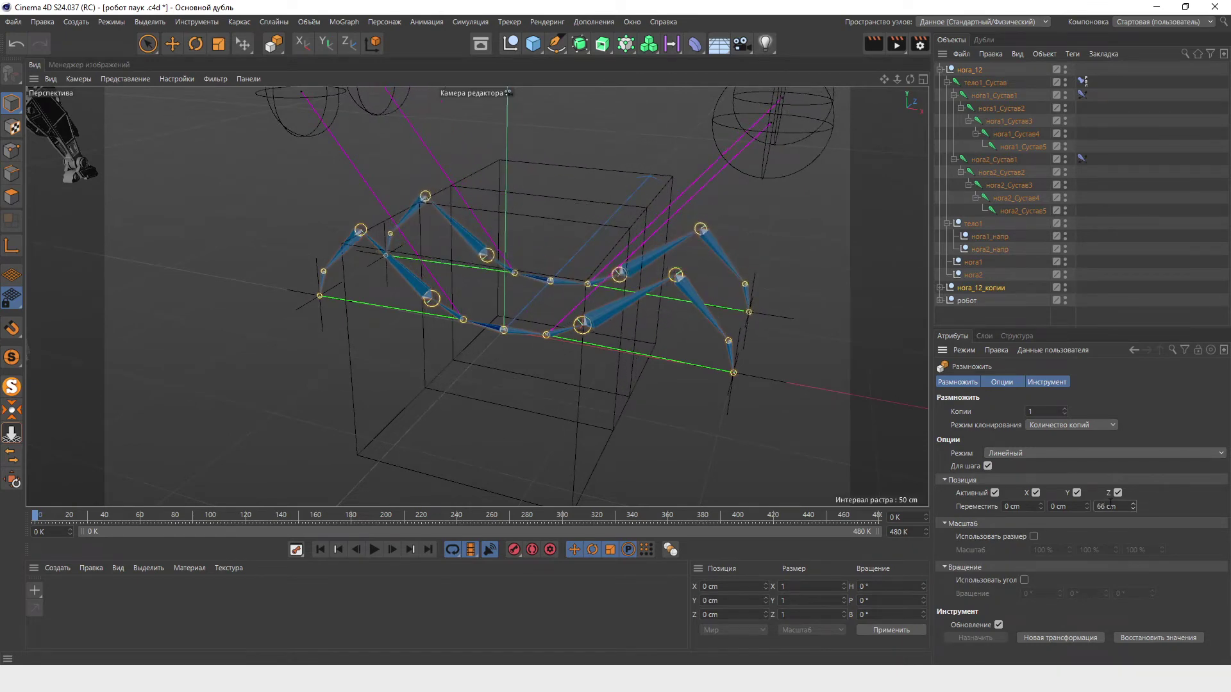
{"action": "left_click_drag", "start_coordinate": [924, 366], "coordinate": [574, 404], "text": "alt"}
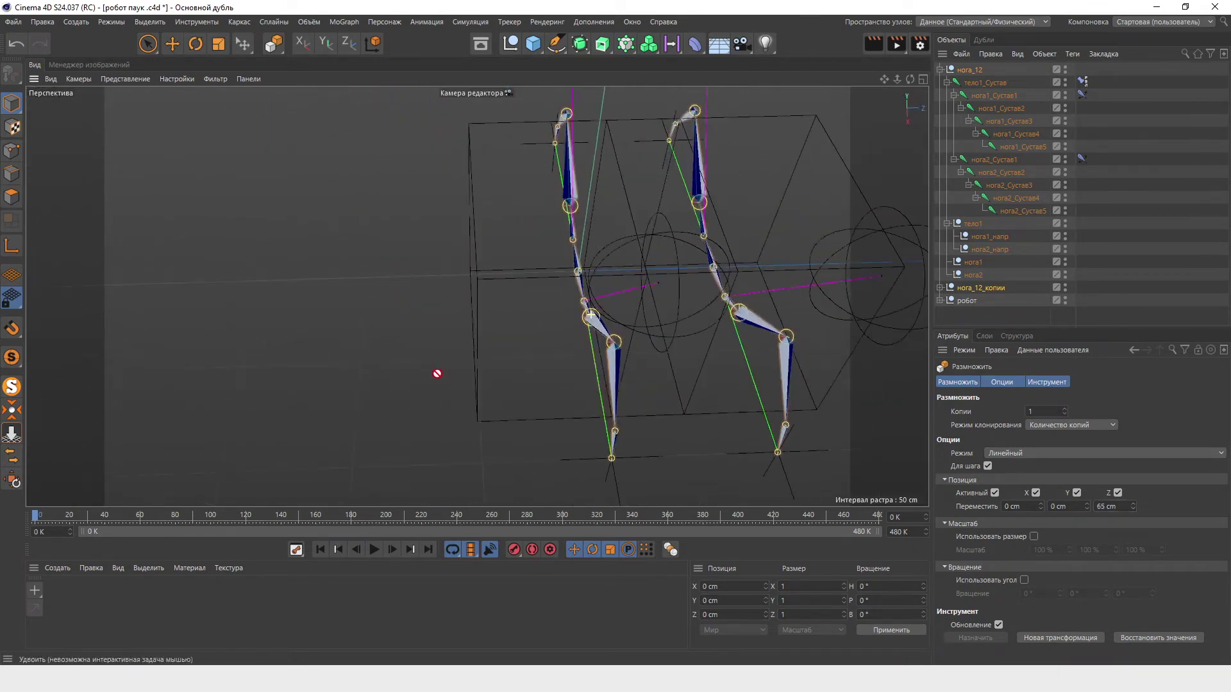
{"action": "middle_click", "coordinate": [580, 398]}
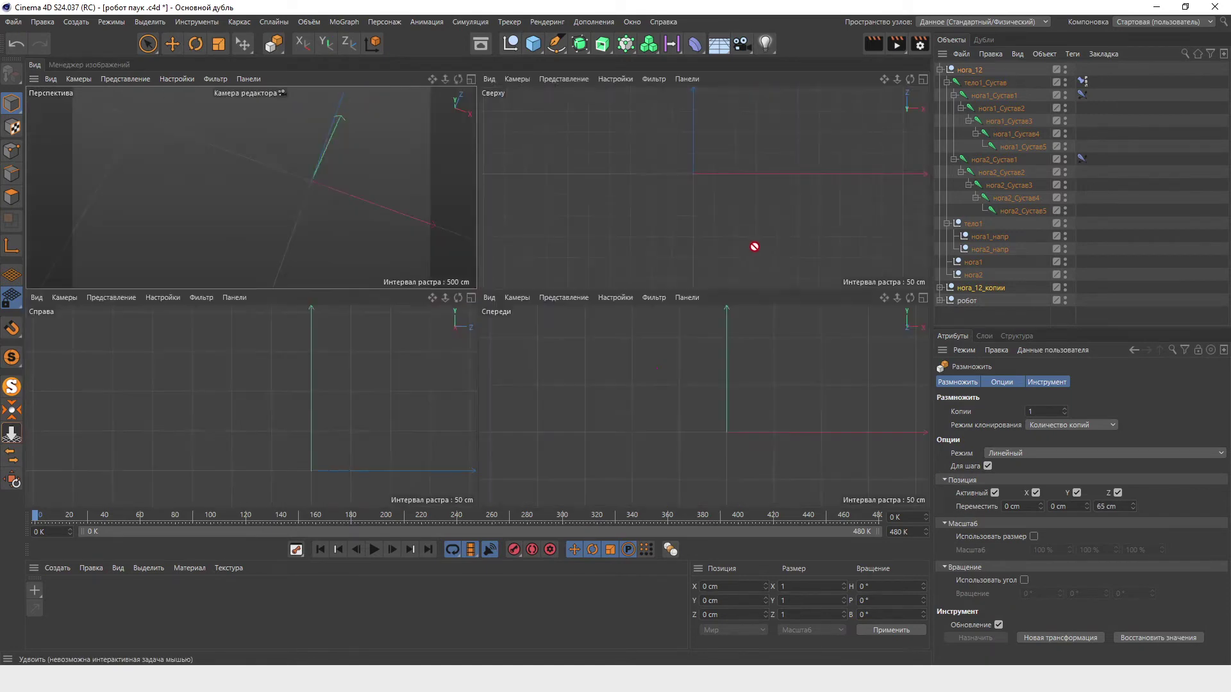
Step: Offset the copy 100 cm along Z, lift нога_12.0 out, and delete the empty нога_12_копии group
{"action": "scroll", "coordinate": [569, 216], "scroll_direction": "up", "scroll_amount": 3}
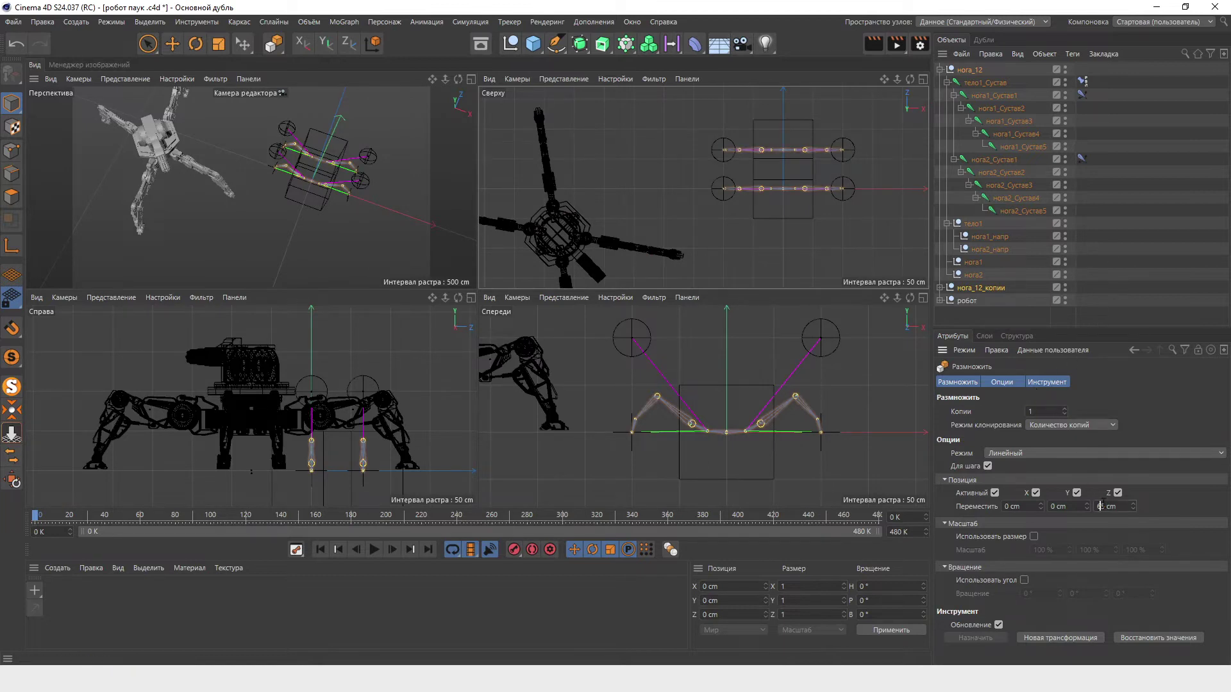
{"action": "type", "text": "100"}
{"action": "key", "text": "Return"}
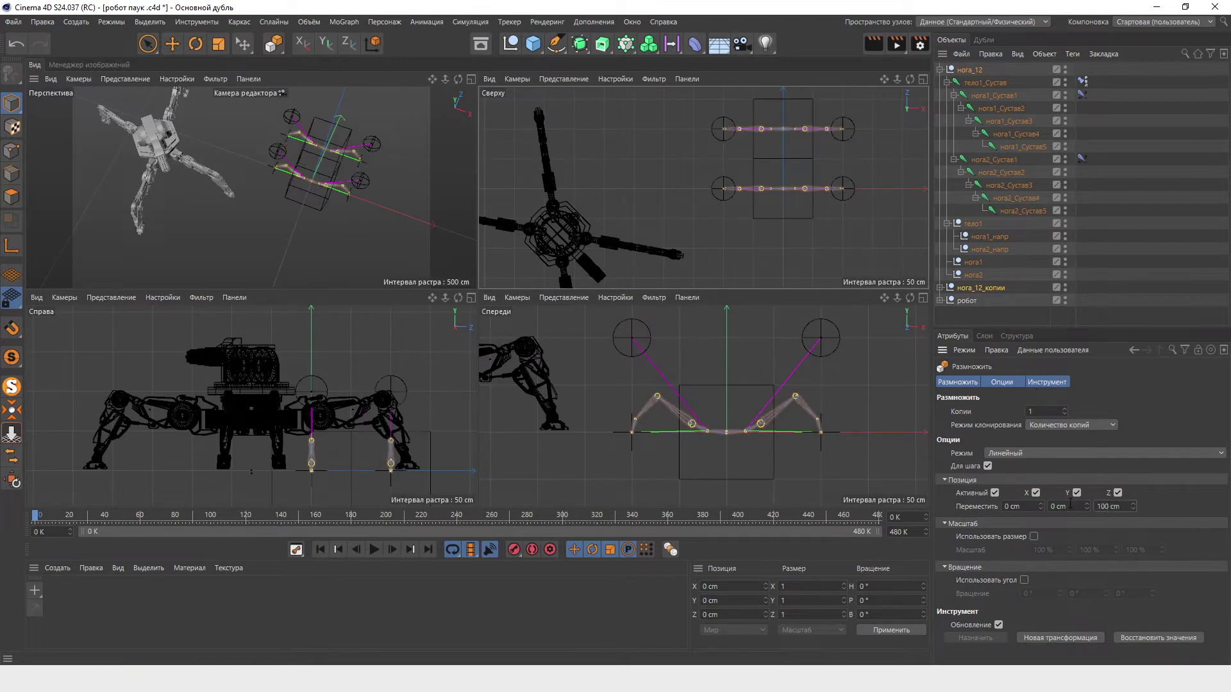
{"action": "left_click", "coordinate": [939, 288]}
{"action": "scroll", "coordinate": [987, 256], "scroll_direction": "down", "scroll_amount": 3}
{"action": "left_click", "coordinate": [980, 225]}
{"action": "scroll", "coordinate": [977, 192], "scroll_direction": "down", "scroll_amount": 3}
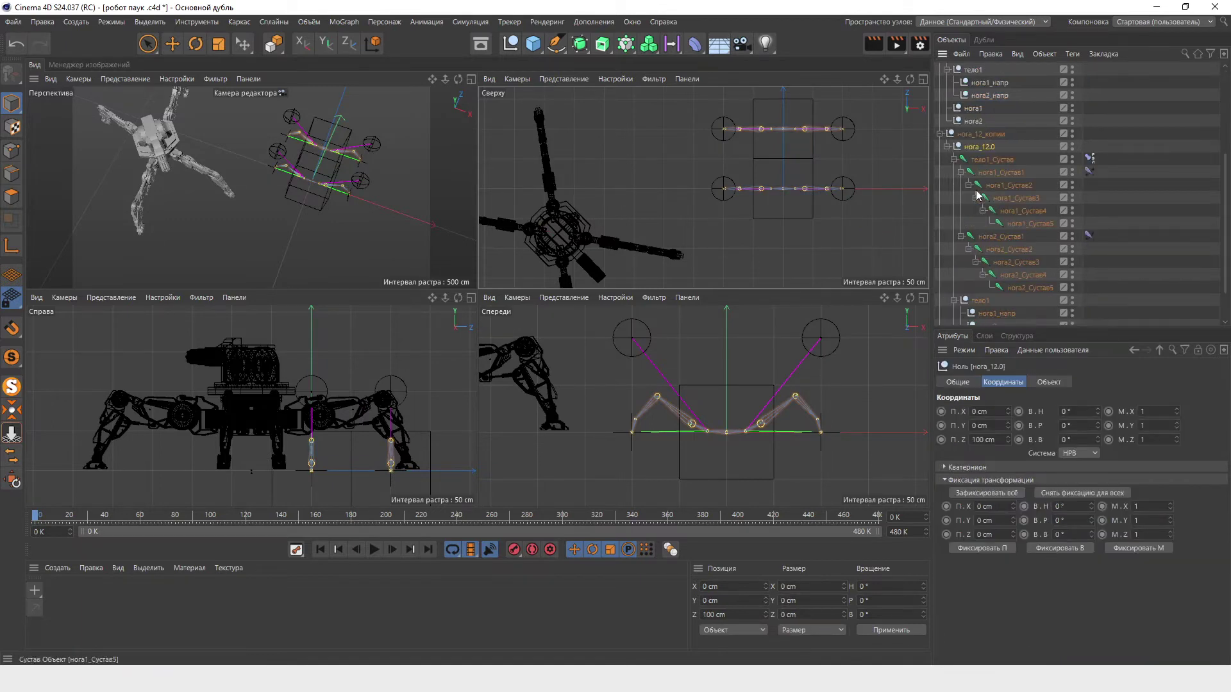
{"action": "scroll", "coordinate": [995, 164], "scroll_direction": "up", "scroll_amount": 1}
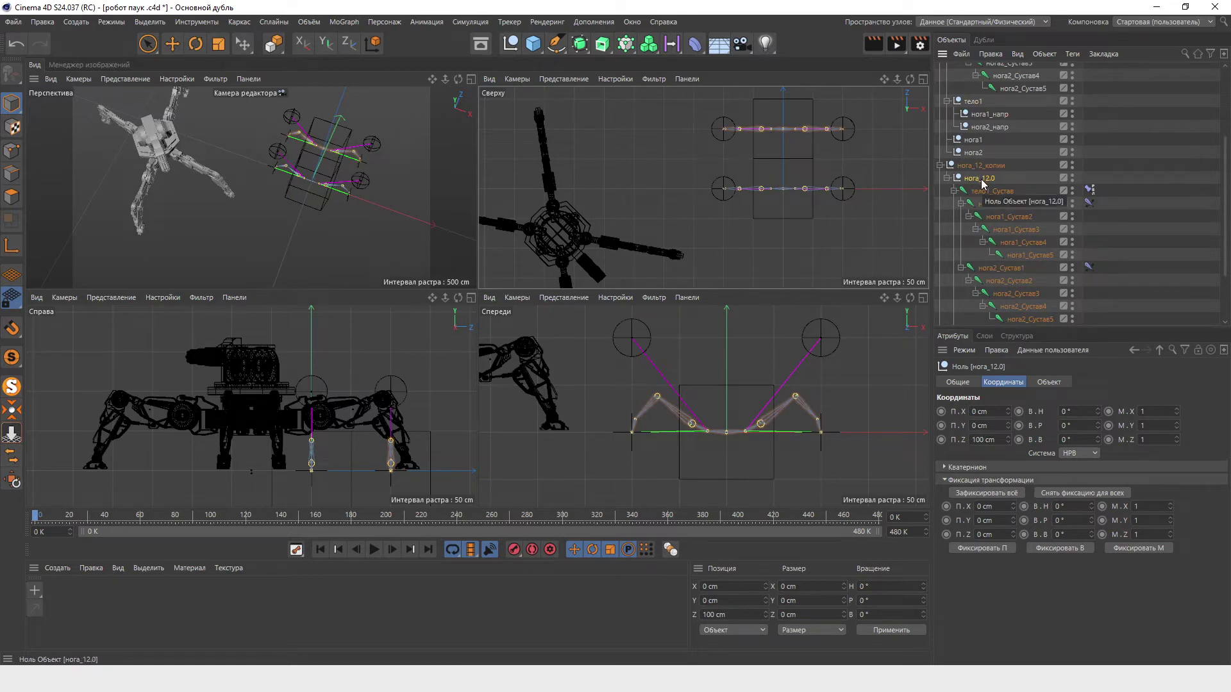
{"action": "left_click_drag", "start_coordinate": [983, 183], "coordinate": [986, 164]}
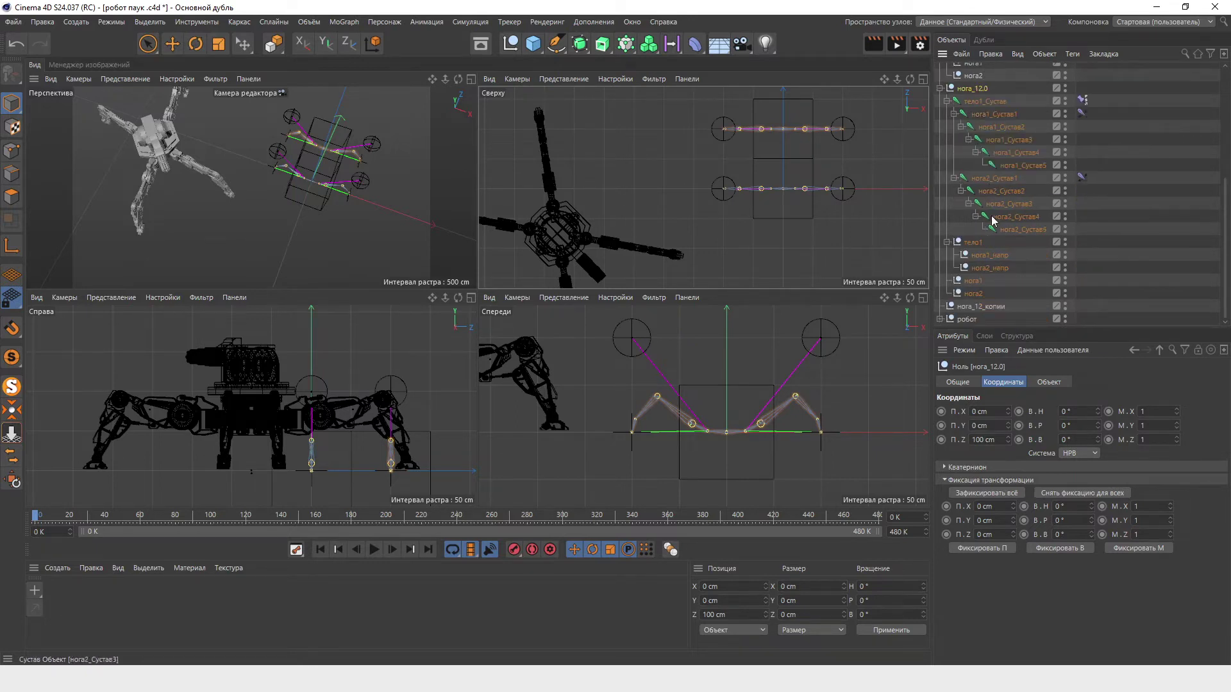
{"action": "left_click", "coordinate": [979, 307]}
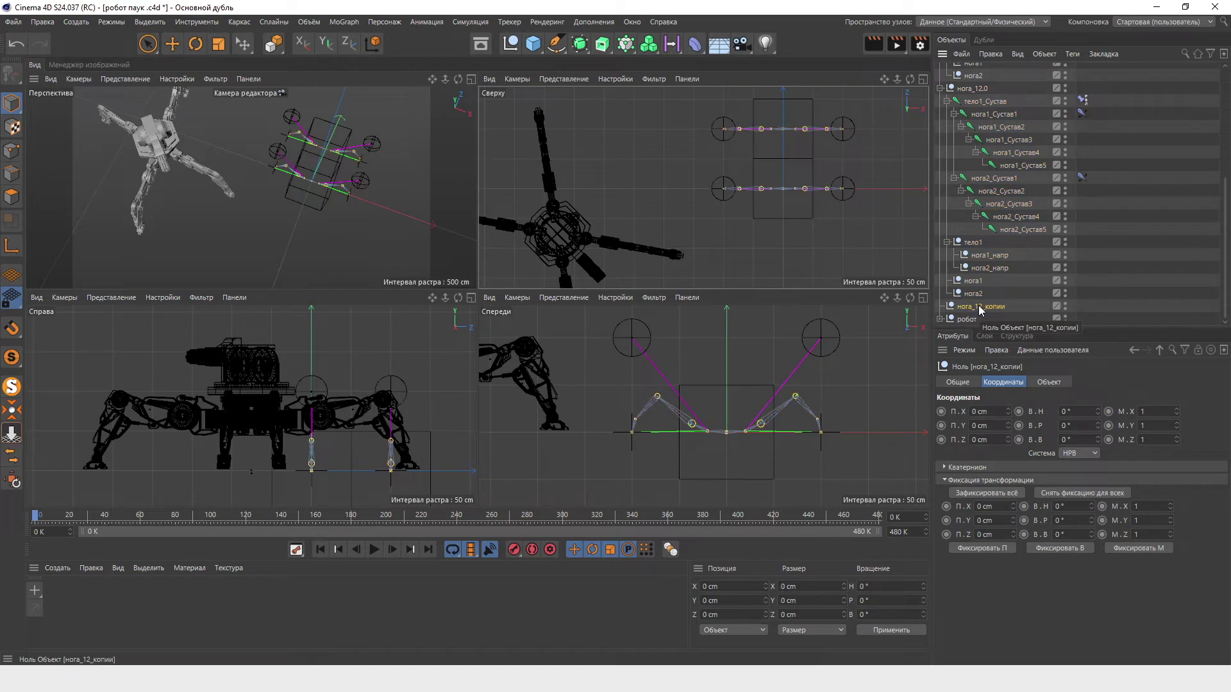
{"action": "key", "text": "Delete"}
Step: Rename the copied rig нога_12.0 to нога_34
{"action": "left_click", "coordinate": [979, 102]}
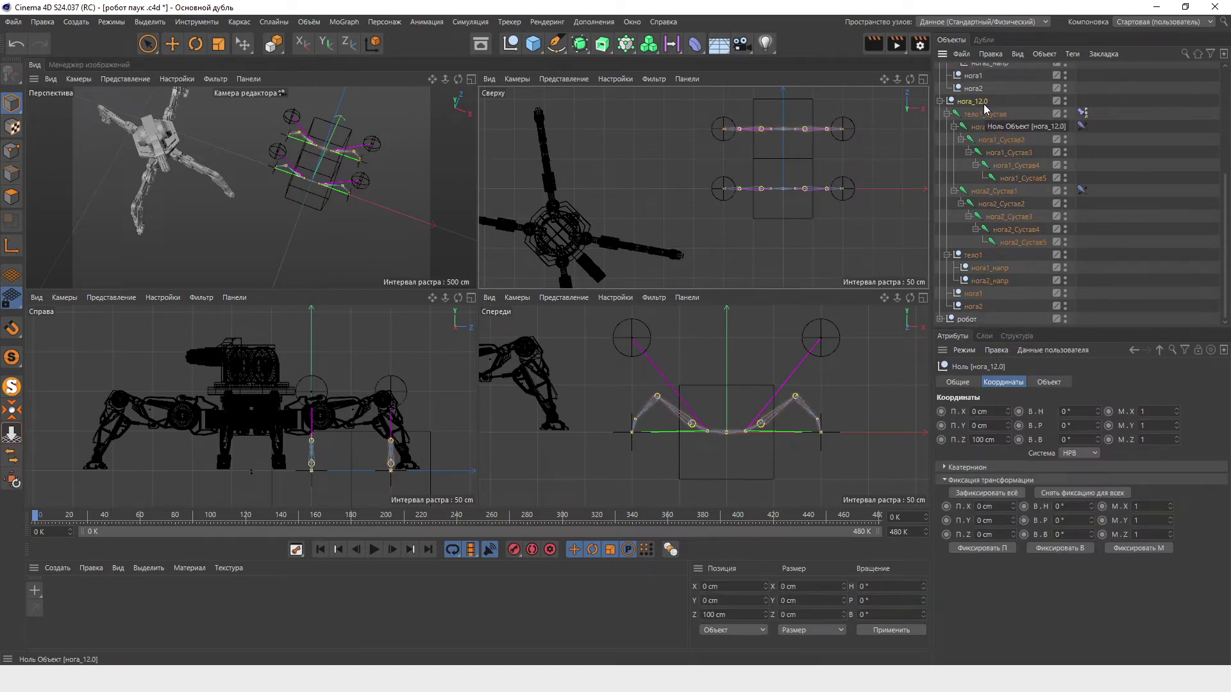
{"action": "scroll", "coordinate": [984, 161], "scroll_direction": "up", "scroll_amount": 3}
{"action": "double_click", "coordinate": [978, 180]}
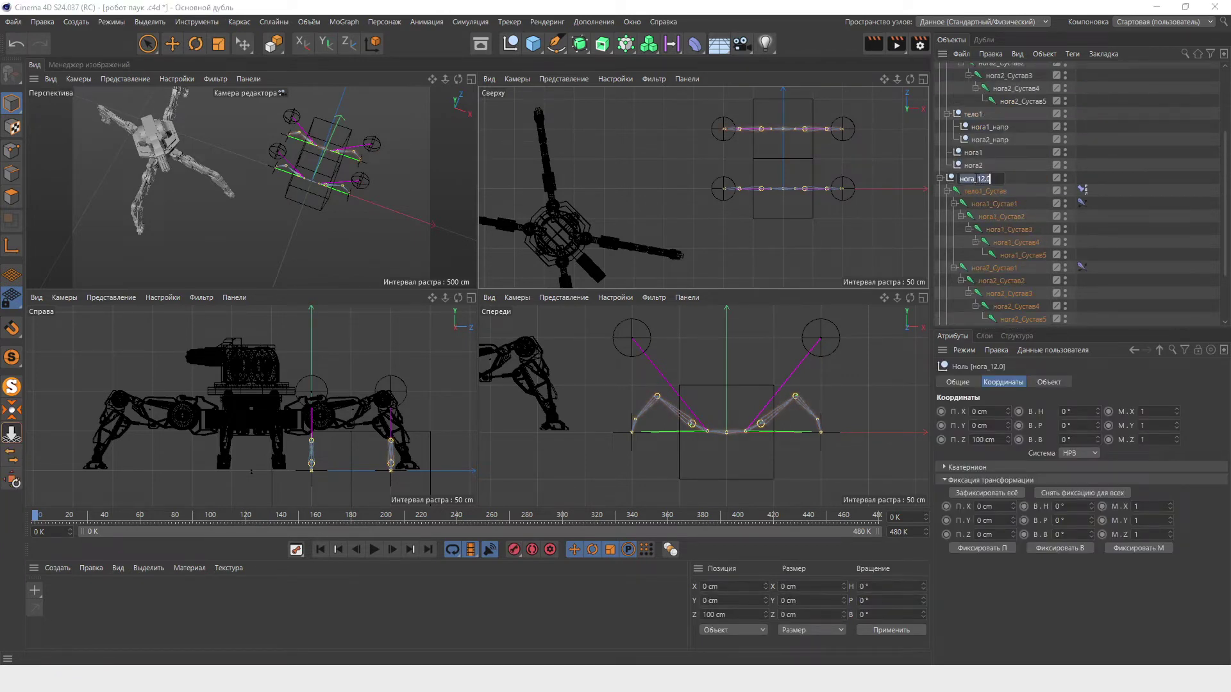
{"action": "type", "text": "35"}
{"action": "type", "text": "4"}
{"action": "key", "text": "Return"}
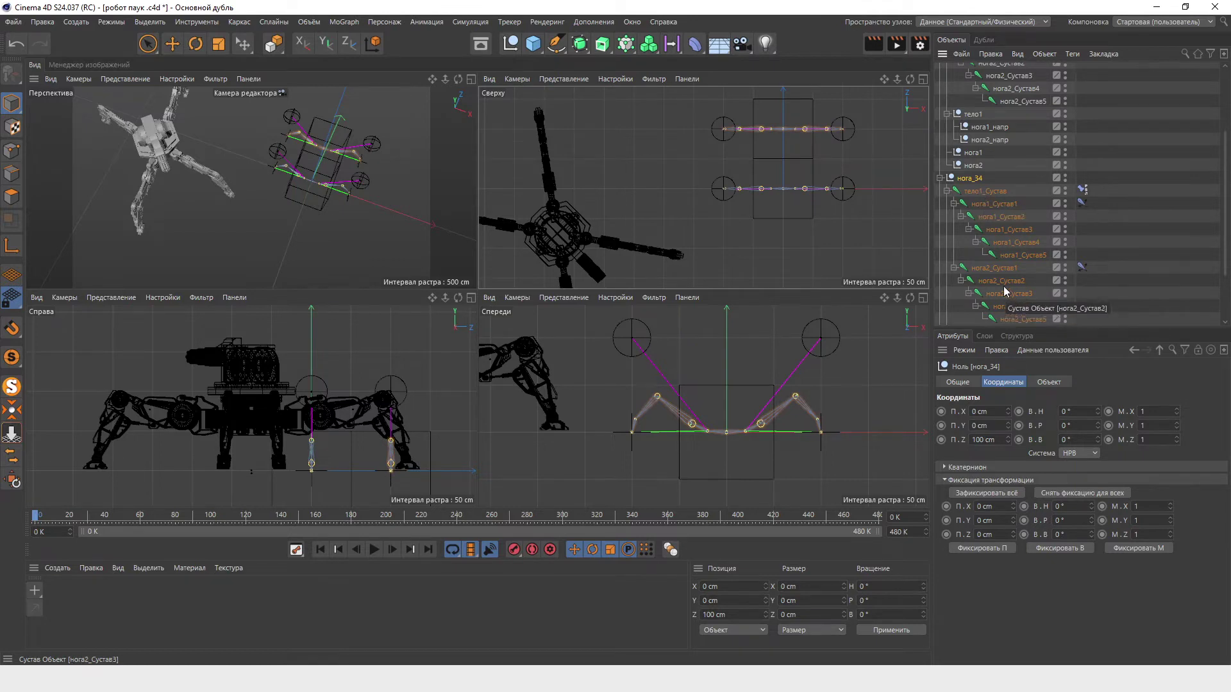
Step: Rename the copied first leg's joints to нога3_Сустав1 through нога3_Сустав5
{"action": "left_click", "coordinate": [1005, 204]}
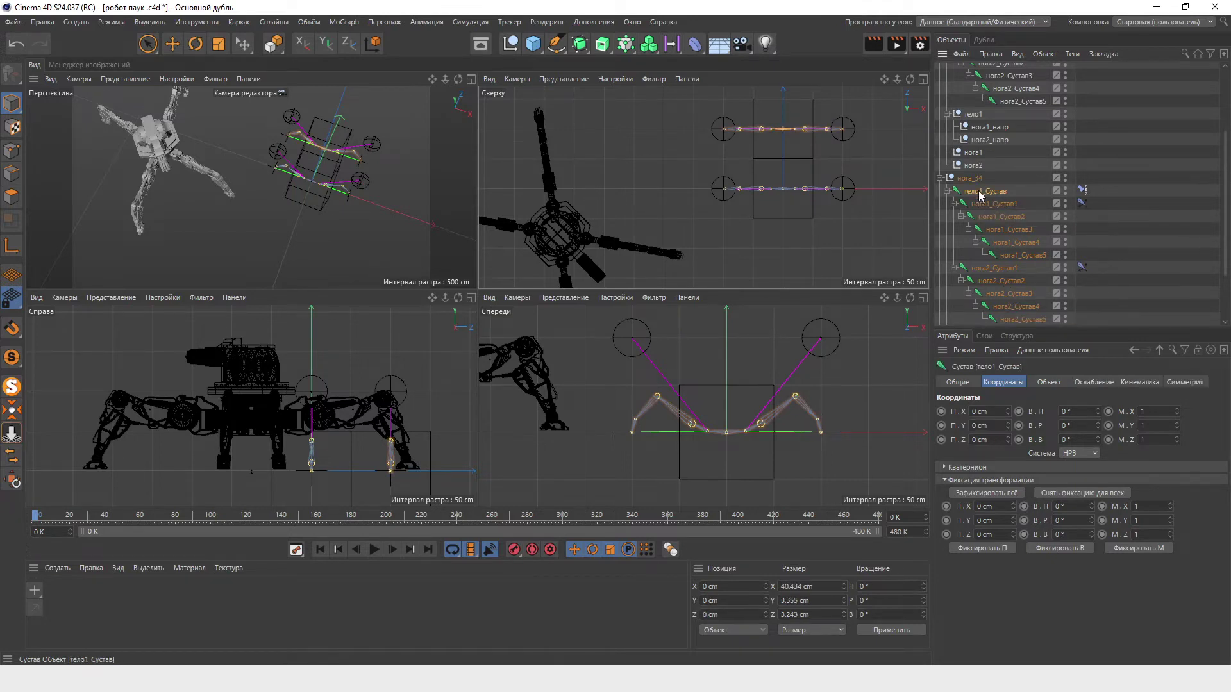
{"action": "type", "text": "2"}
{"action": "double_click", "coordinate": [1004, 203]}
{"action": "type", "text": "нога3_Сустав1"}
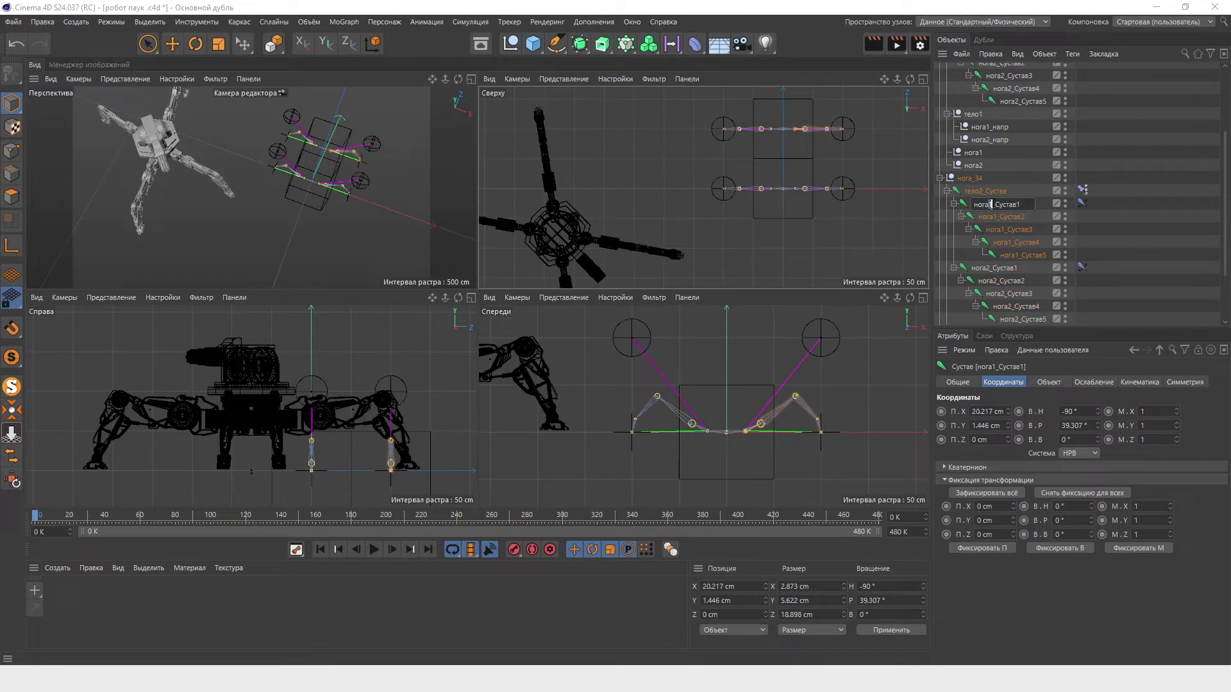
{"action": "key", "text": "Return"}
{"action": "double_click", "coordinate": [998, 216]}
{"action": "left_click", "coordinate": [998, 217]}
{"action": "type", "text": "3"}
{"action": "key", "text": "Return"}
{"action": "double_click", "coordinate": [1008, 230]}
{"action": "type", "text": "3"}
{"action": "key", "text": "Return"}
{"action": "double_click", "coordinate": [1011, 242]}
{"action": "type", "text": "3"}
{"action": "key", "text": "Return"}
{"action": "double_click", "coordinate": [1019, 255]}
{"action": "type", "text": "3"}
{"action": "key", "text": "Return"}
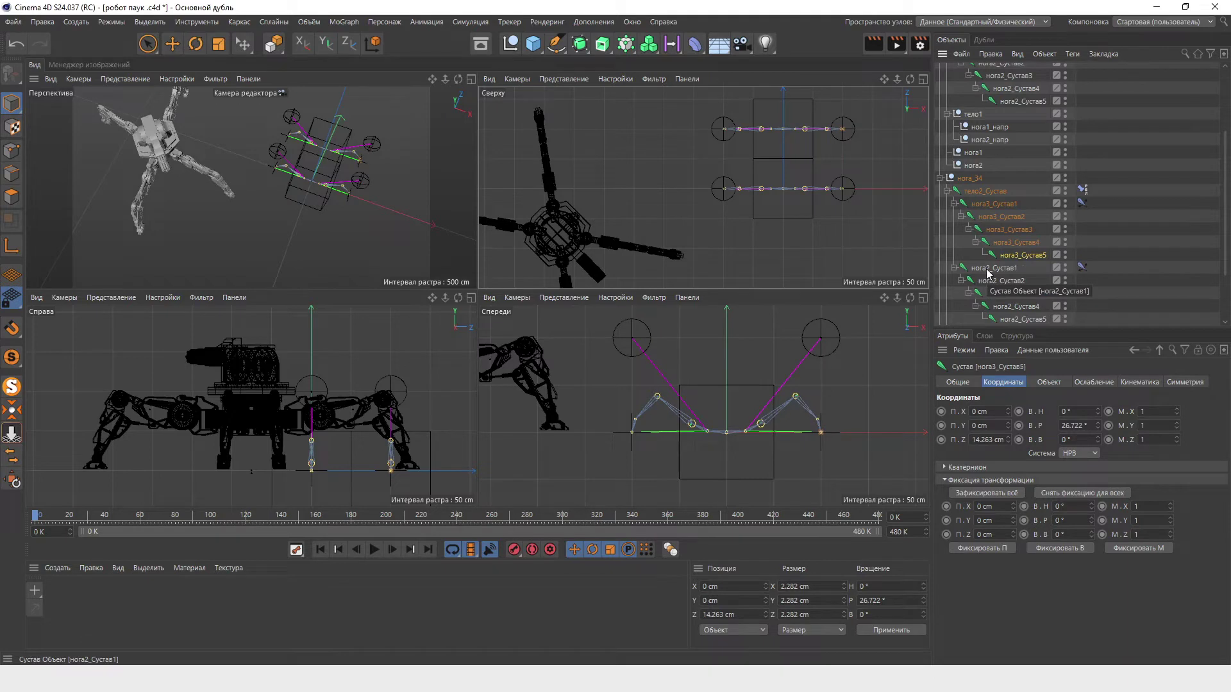
Step: Rename the copied second leg's joints to нога4_Сустав1 through нога4_Сустав5
{"action": "double_click", "coordinate": [988, 268]}
{"action": "type", "text": "4"}
{"action": "key", "text": "Return"}
{"action": "double_click", "coordinate": [998, 281]}
{"action": "type", "text": "4"}
{"action": "key", "text": "Return"}
{"action": "double_click", "coordinate": [1004, 293]}
{"action": "type", "text": "4"}
{"action": "key", "text": "Return"}
{"action": "double_click", "coordinate": [1011, 307]}
{"action": "type", "text": "4"}
{"action": "key", "text": "Return"}
{"action": "scroll", "coordinate": [1013, 301], "scroll_direction": "down", "scroll_amount": 3}
{"action": "double_click", "coordinate": [1020, 242]}
{"action": "type", "text": "4"}
{"action": "key", "text": "Return"}
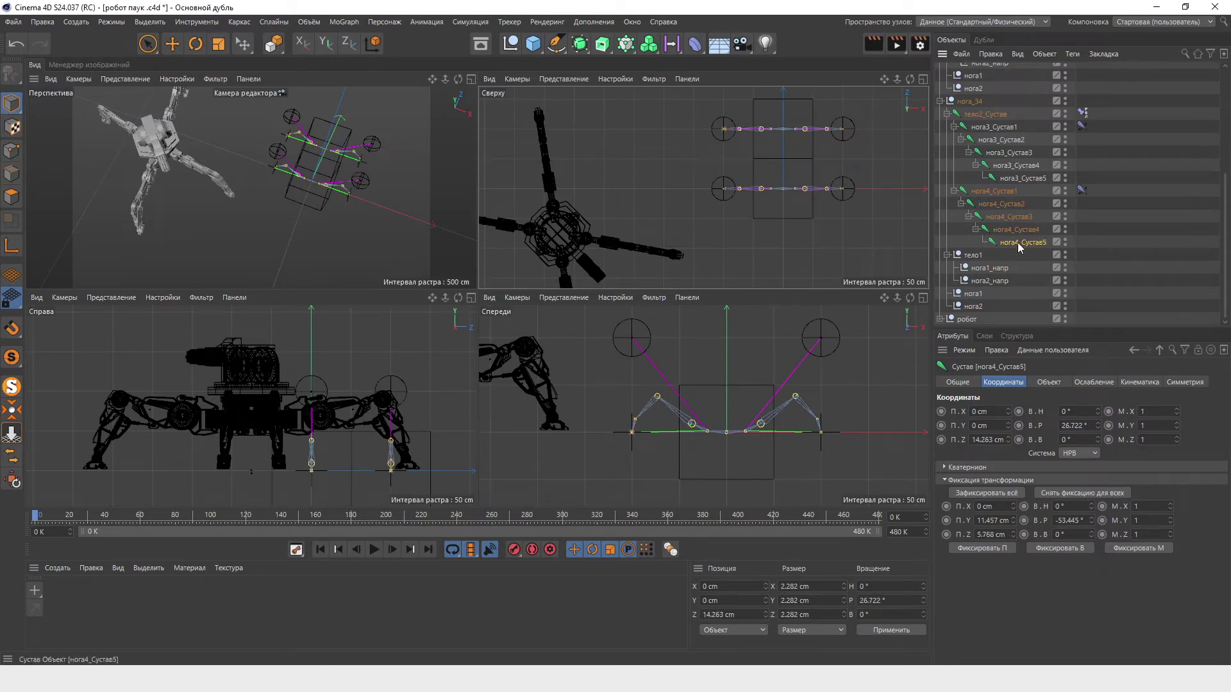
Step: Rename the body null to тело2, the targets to нога3/нога4_напр, and leg nulls to нога3/нога4
{"action": "double_click", "coordinate": [973, 255]}
{"action": "type", "text": "тело2"}
{"action": "key", "text": "Return"}
{"action": "left_click", "coordinate": [988, 270]}
{"action": "double_click", "coordinate": [988, 269]}
{"action": "type", "text": "3"}
{"action": "key", "text": "Return"}
{"action": "double_click", "coordinate": [992, 280]}
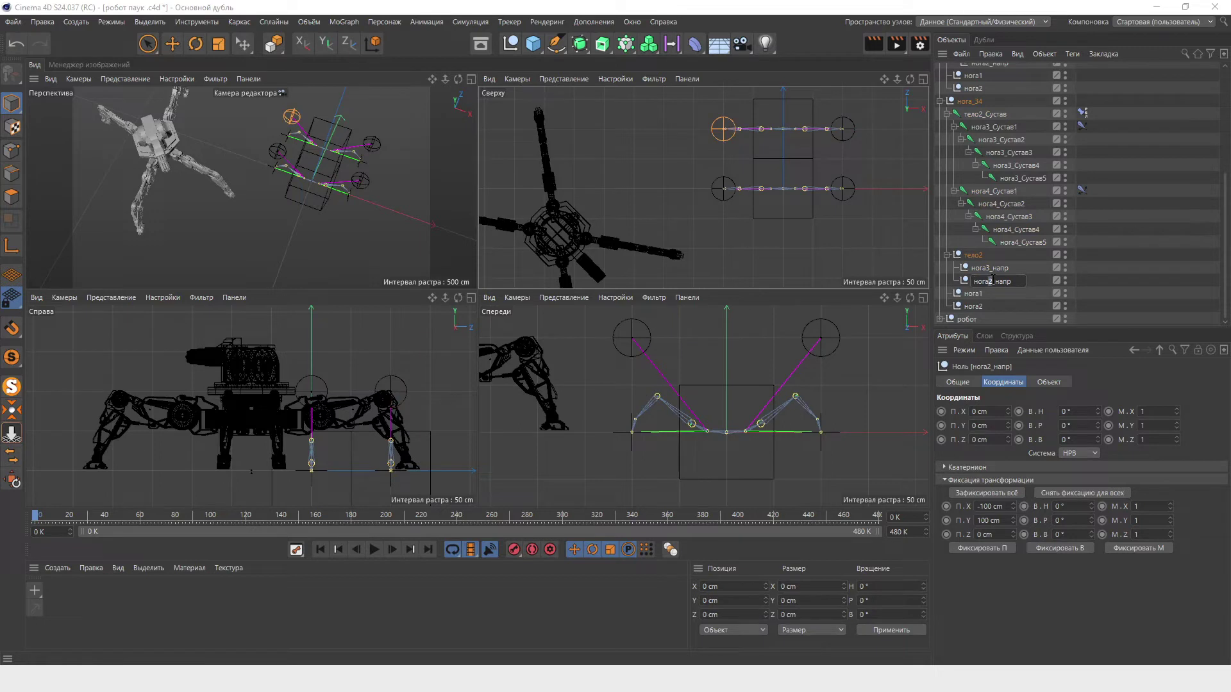
{"action": "type", "text": "4"}
{"action": "key", "text": "Return"}
{"action": "double_click", "coordinate": [973, 293]}
{"action": "type", "text": "3"}
{"action": "key", "text": "Return"}
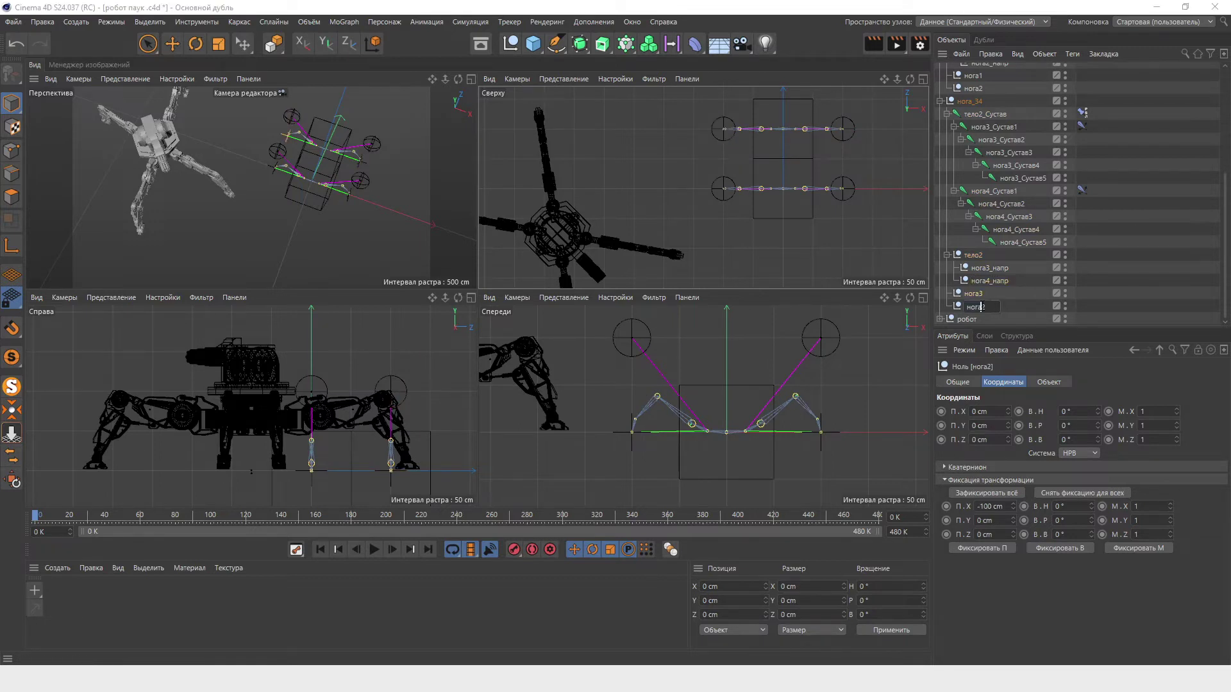
{"action": "type", "text": "4"}
{"action": "key", "text": "Return"}
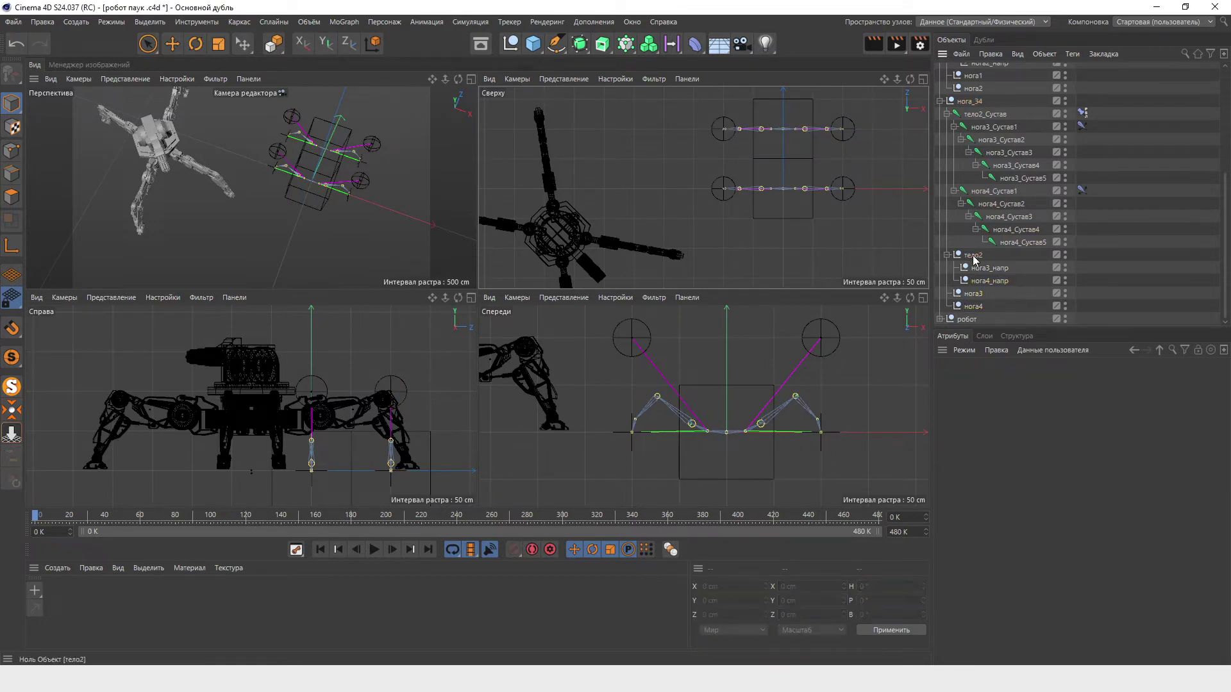
{"action": "scroll", "coordinate": [1026, 192], "scroll_direction": "up", "scroll_amount": 5}
{"action": "left_click", "coordinate": [940, 70]}
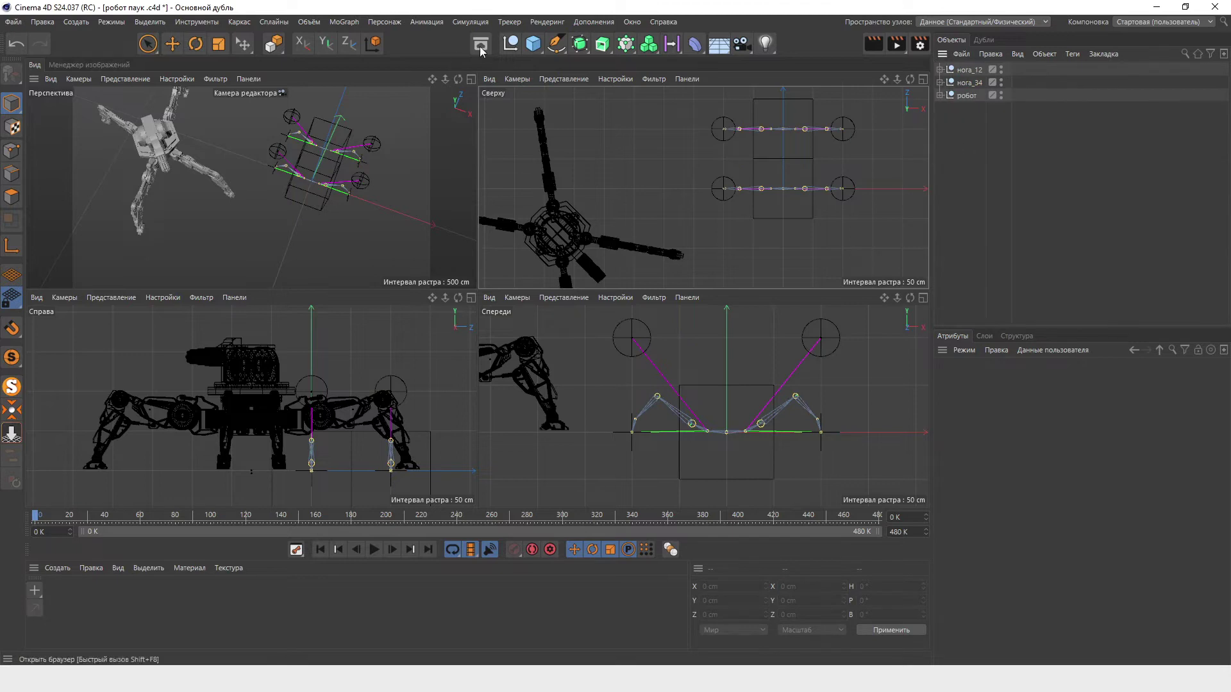
Step: Create a null holding нога_12 and нога_34 and name it скелет робота
{"action": "left_click", "coordinate": [511, 43]}
{"action": "left_click", "coordinate": [965, 88]}
{"action": "left_click_drag", "start_coordinate": [969, 94], "coordinate": [967, 74]}
{"action": "double_click", "coordinate": [967, 72]}
{"action": "type", "text": "с"}
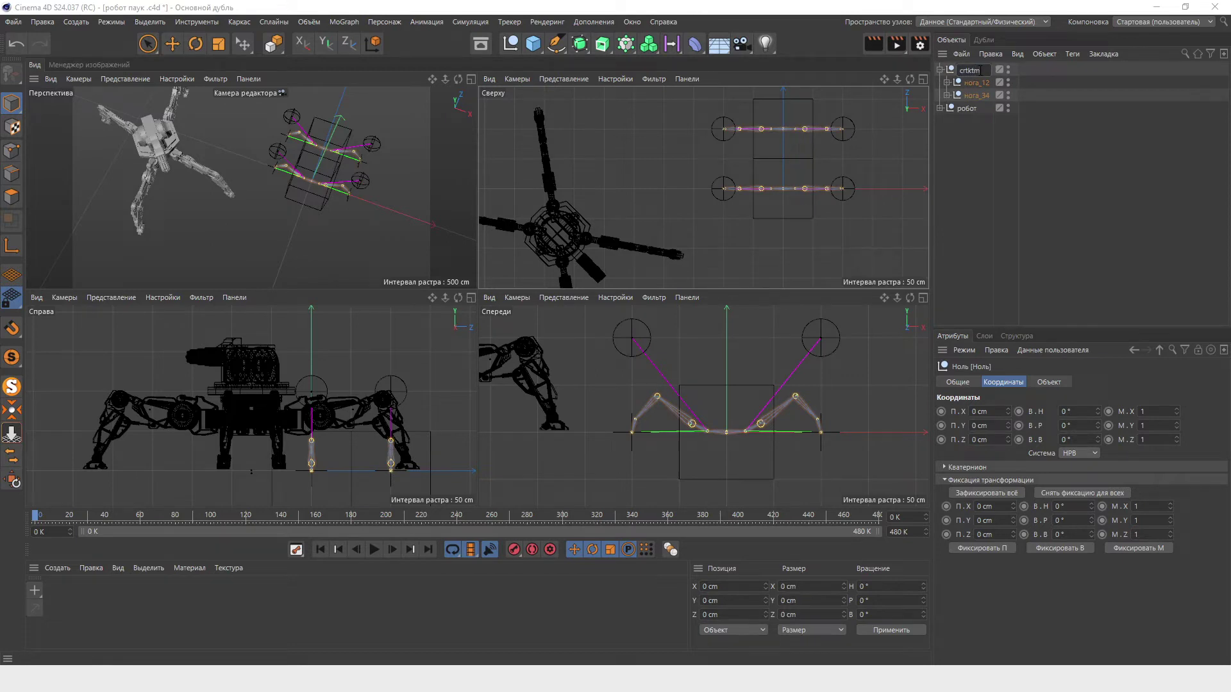
{"action": "type", "text": "та"}
{"action": "key", "text": "Return"}
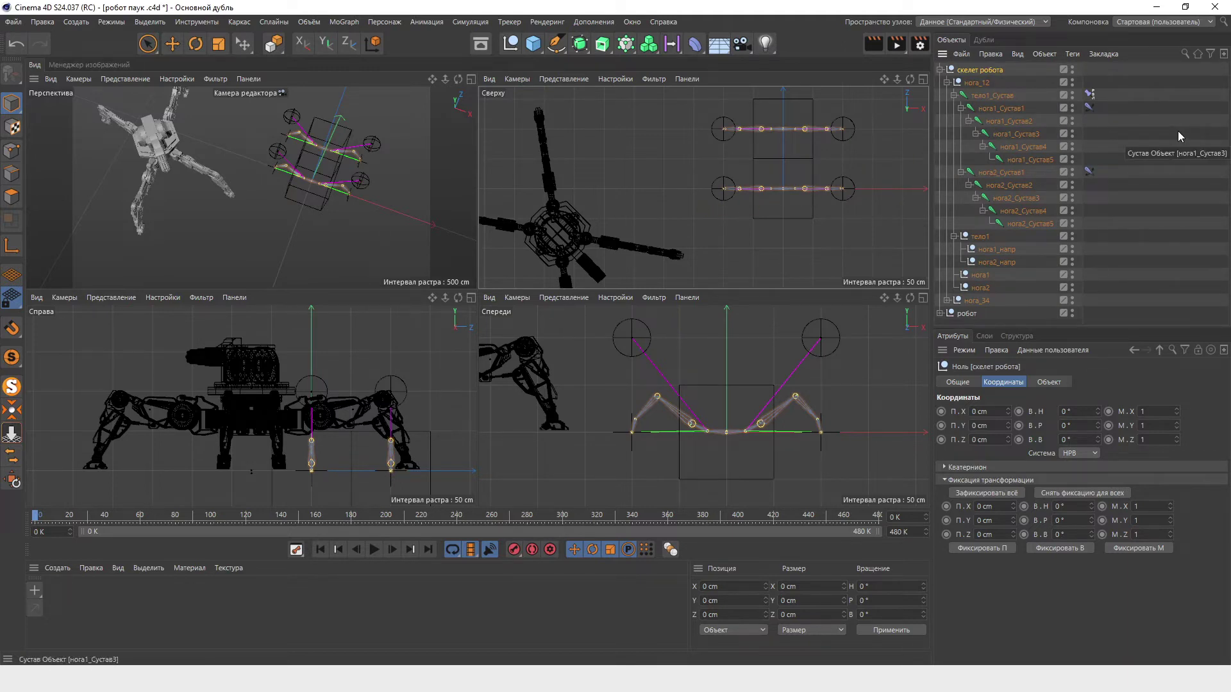
{"action": "mouse_move", "coordinate": [1178, 136]}
{"action": "left_mouse_down"}
{"action": "mouse_move", "coordinate": [526, 124]}
{"action": "mouse_move", "coordinate": [779, 187]}
{"action": "mouse_move", "coordinate": [829, 134]}
{"action": "left_mouse_up"}
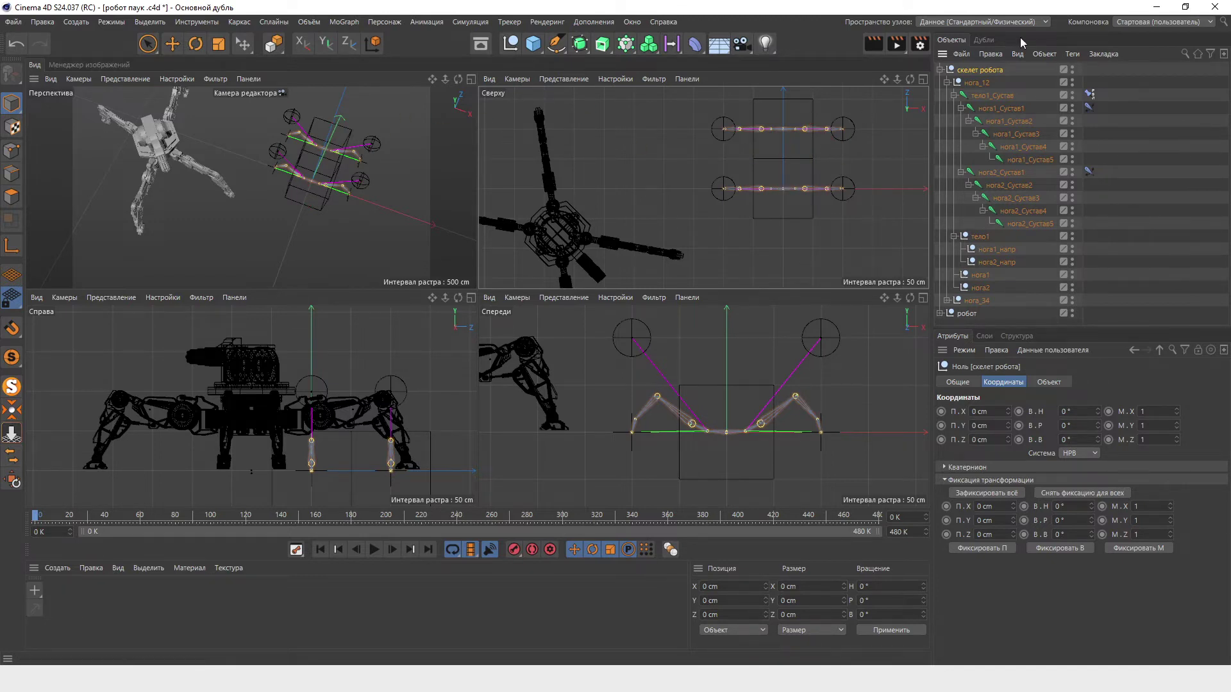
{"action": "left_click", "coordinate": [1184, 54]}
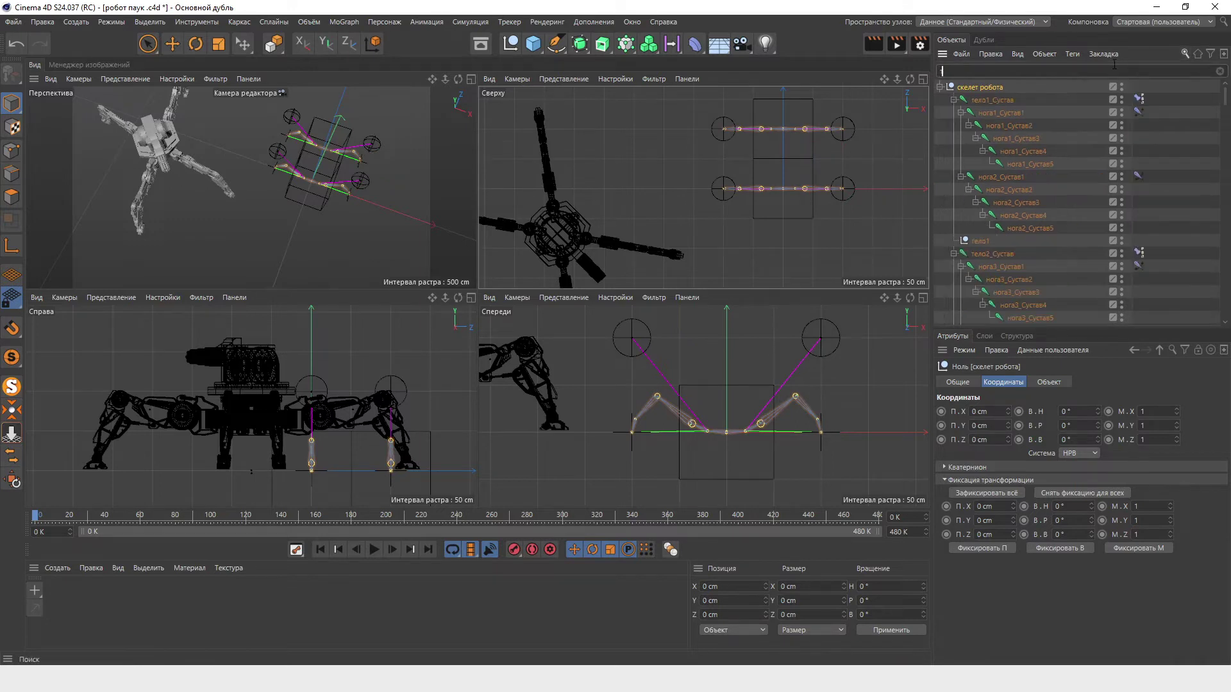
Step: Parent тело2_Сустав under тело1_Сустав, then place тело1_Сустав directly under скелет робота
{"action": "type", "text": "тело"}
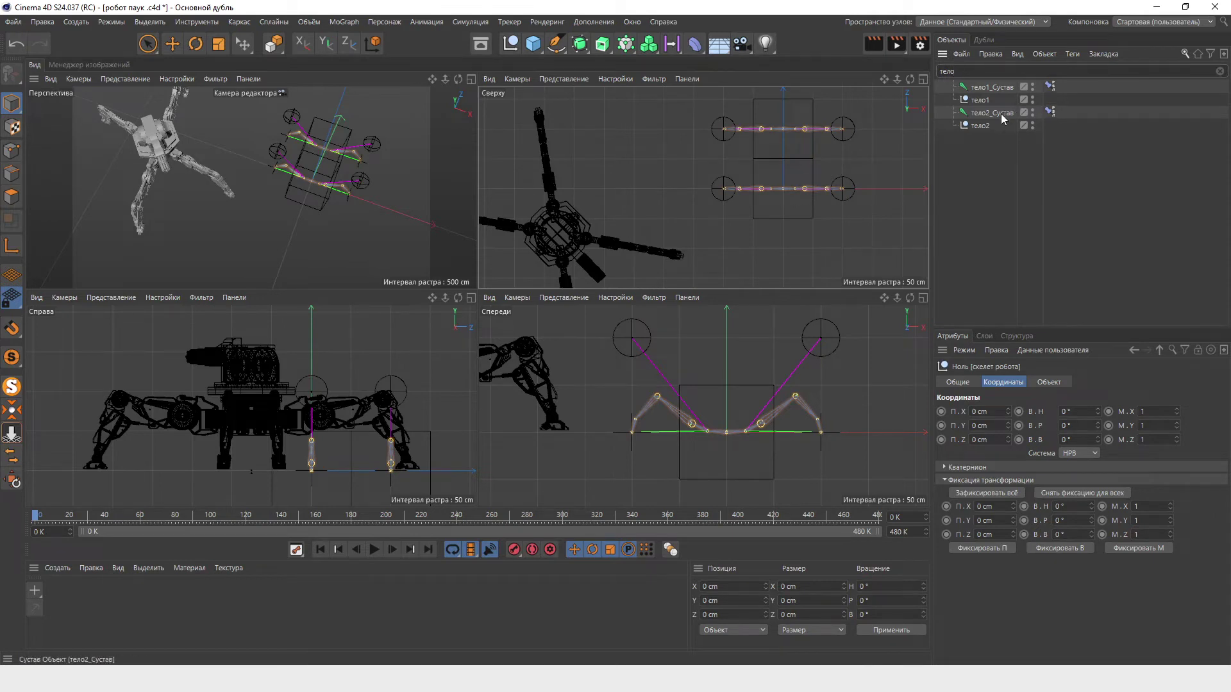
{"action": "left_click_drag", "start_coordinate": [1004, 119], "coordinate": [1007, 90]}
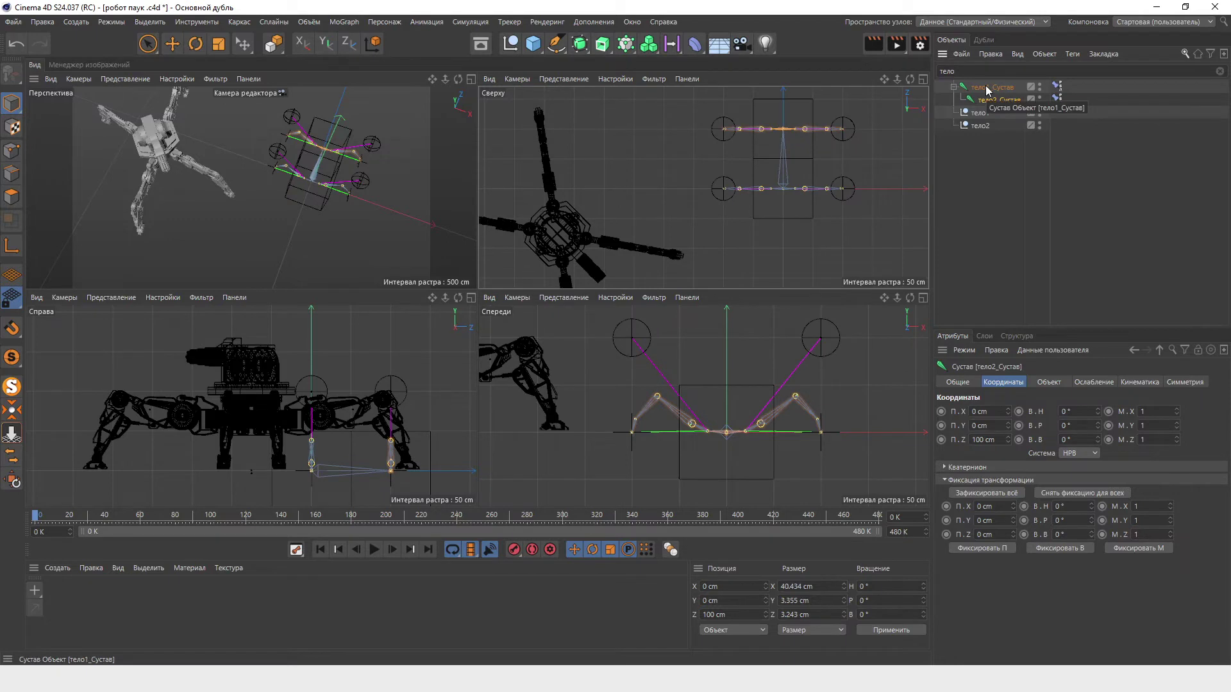
{"action": "left_click", "coordinate": [1220, 71]}
{"action": "left_click", "coordinate": [1184, 54]}
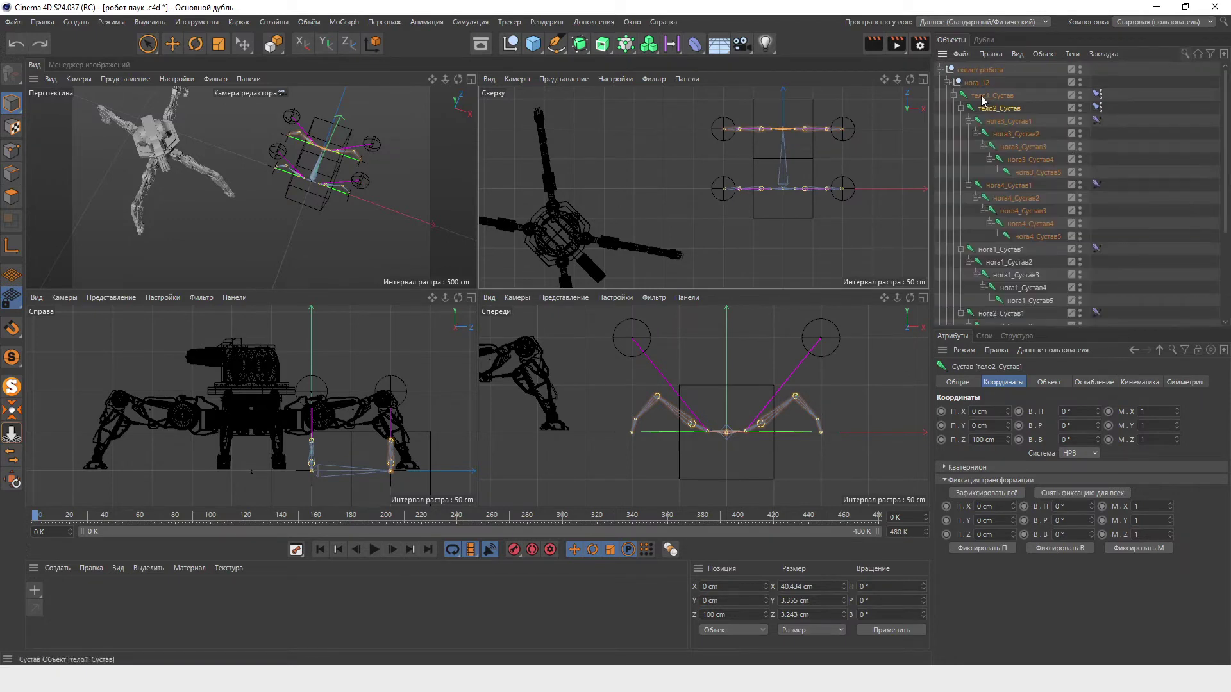
{"action": "left_click_drag", "start_coordinate": [982, 99], "coordinate": [973, 81]}
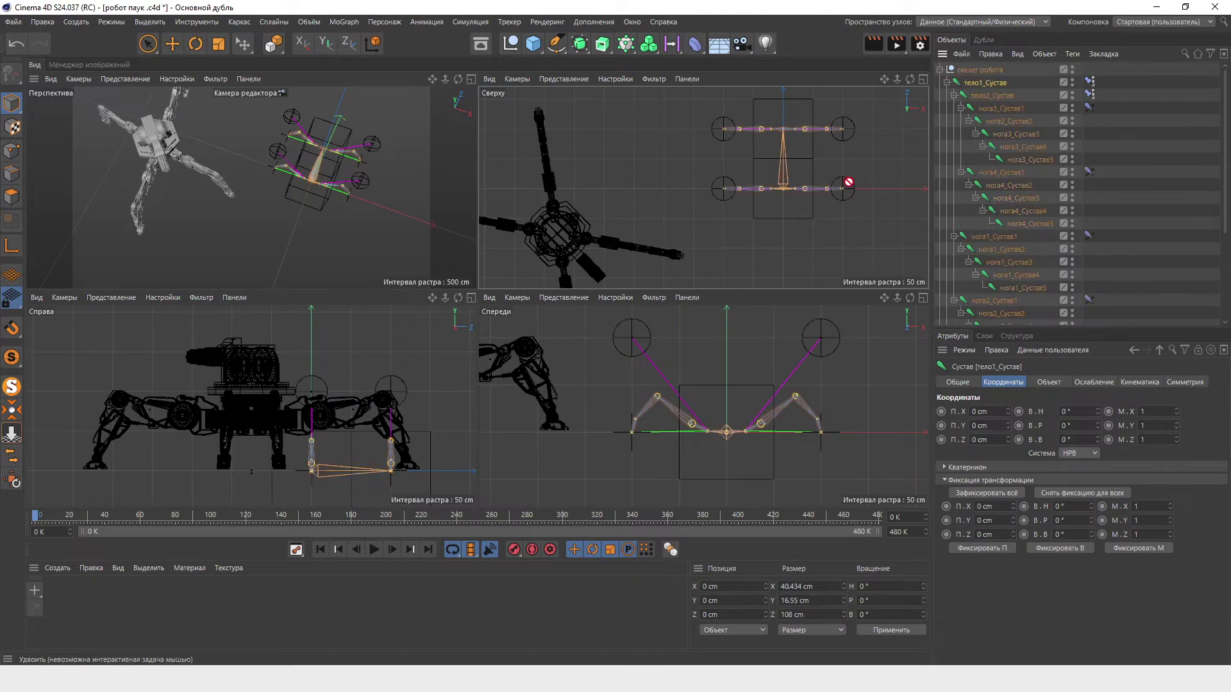
Step: Add a Character Motion object from the Character menu and show its Object settings
{"action": "key", "text": "e"}
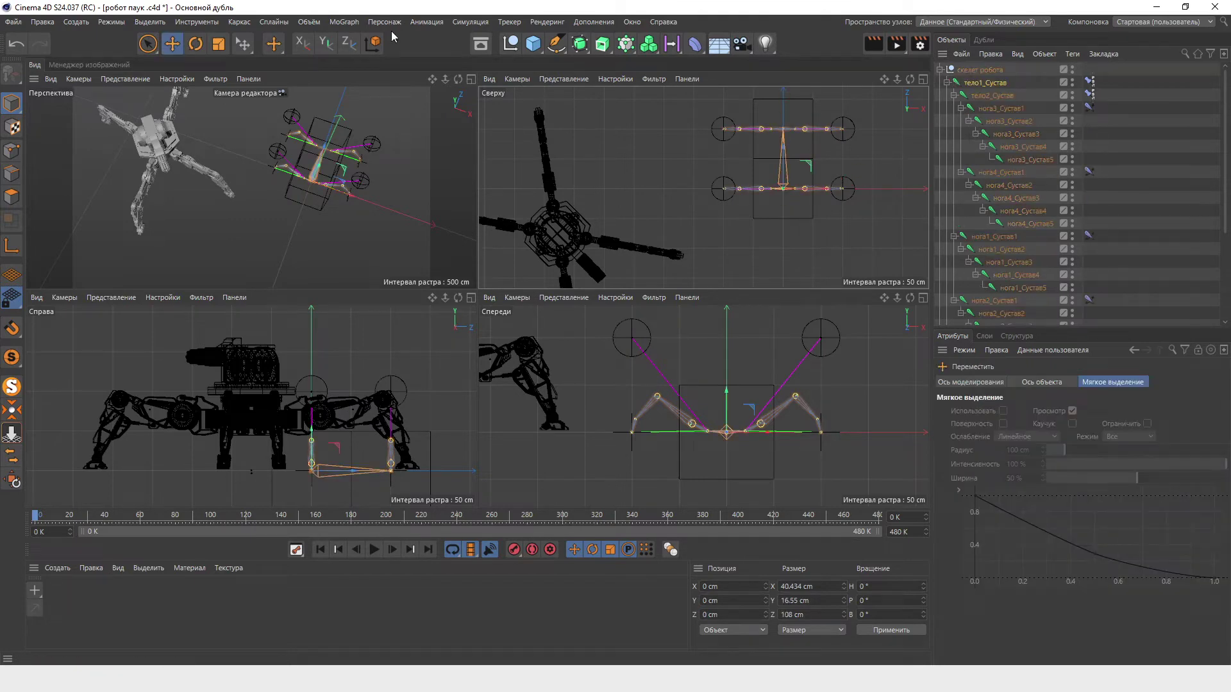
{"action": "left_click", "coordinate": [384, 22]}
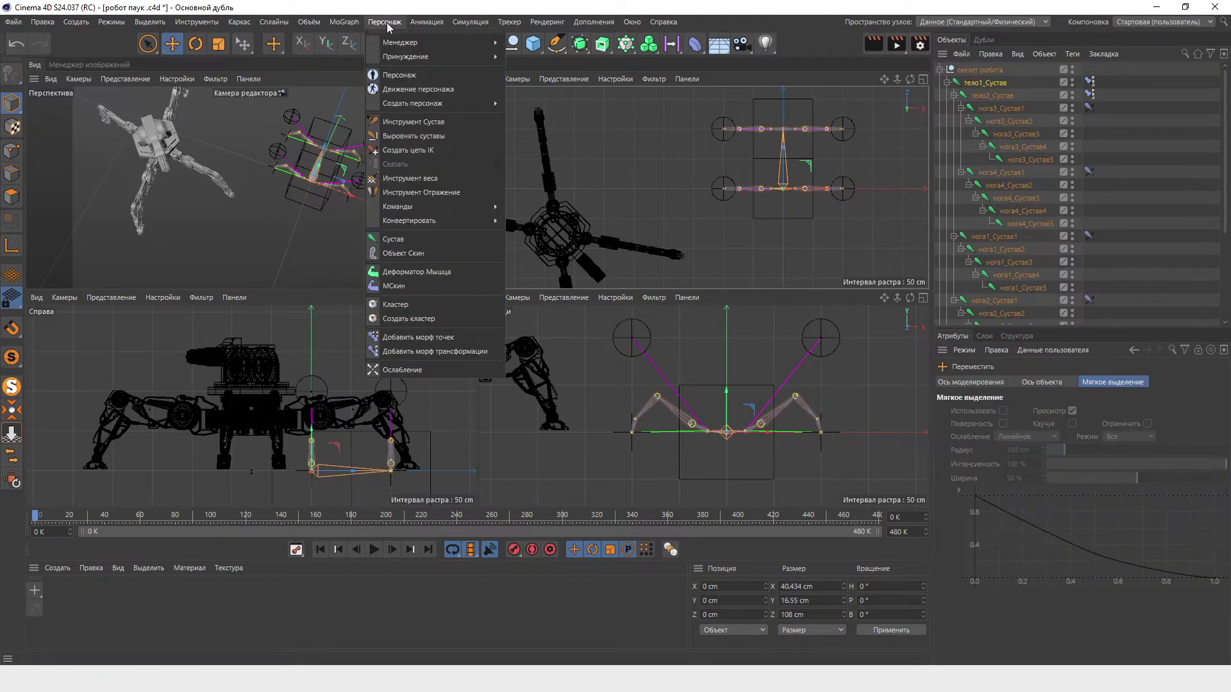
{"action": "left_click", "coordinate": [406, 89]}
{"action": "left_click", "coordinate": [1061, 383]}
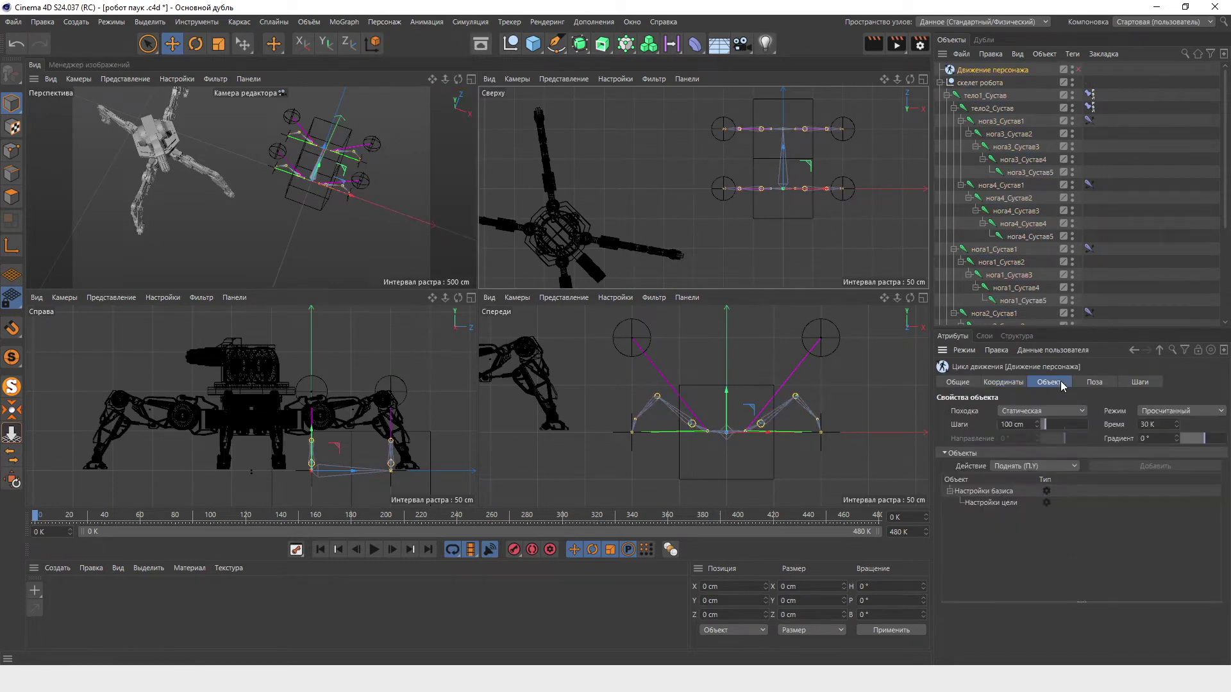
Step: Maximise and orbit the perspective view, check the тело1 and тело2 body nulls, then reselect CMotion
{"action": "middle_click", "coordinate": [382, 214]}
{"action": "mouse_move", "coordinate": [441, 291]}
{"action": "left_mouse_down", "text": "alt"}
{"action": "mouse_move", "coordinate": [548, 342]}
{"action": "mouse_move", "coordinate": [737, 309]}
{"action": "mouse_move", "coordinate": [541, 268]}
{"action": "mouse_move", "coordinate": [570, 301]}
{"action": "mouse_move", "coordinate": [609, 314]}
{"action": "left_mouse_up", "text": "alt"}
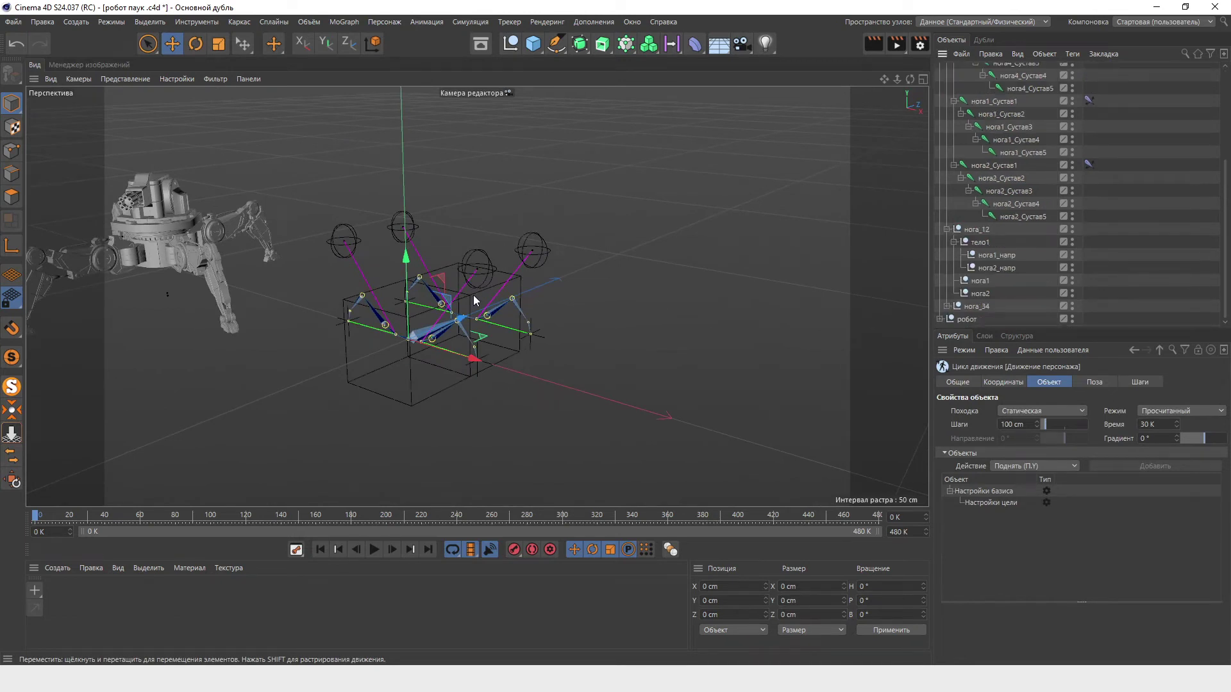
{"action": "left_click", "coordinate": [410, 367]}
{"action": "left_click", "coordinate": [503, 360], "text": "shift"}
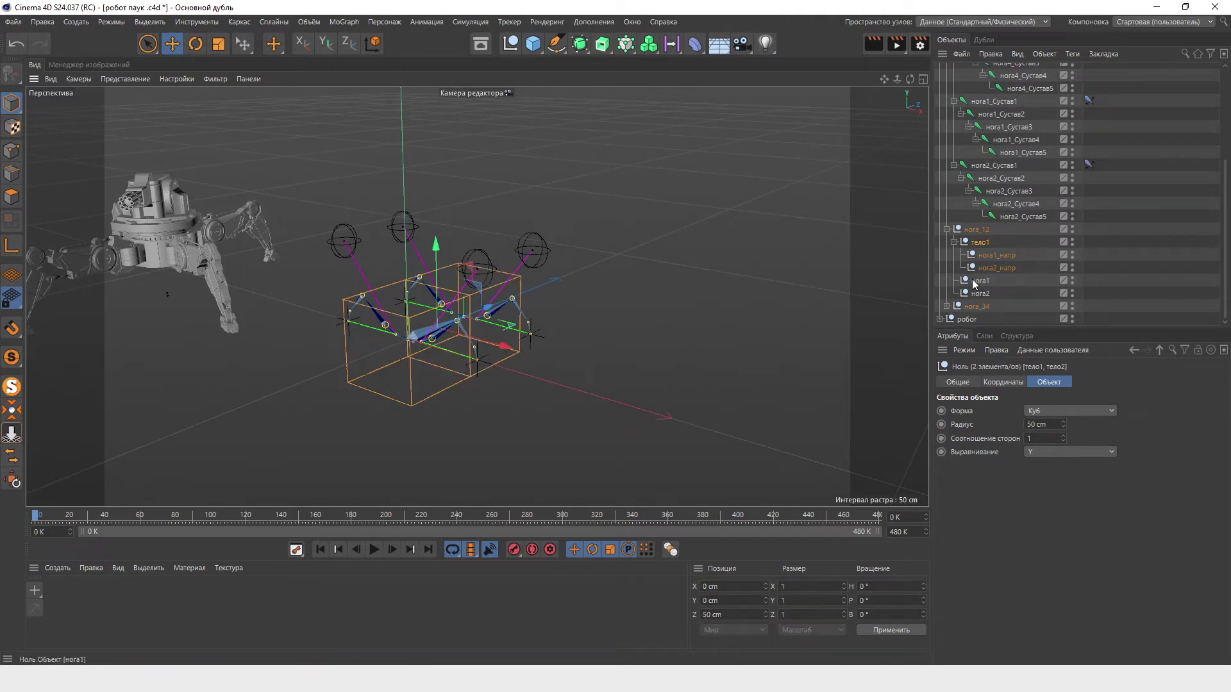
{"action": "left_click", "coordinate": [983, 243]}
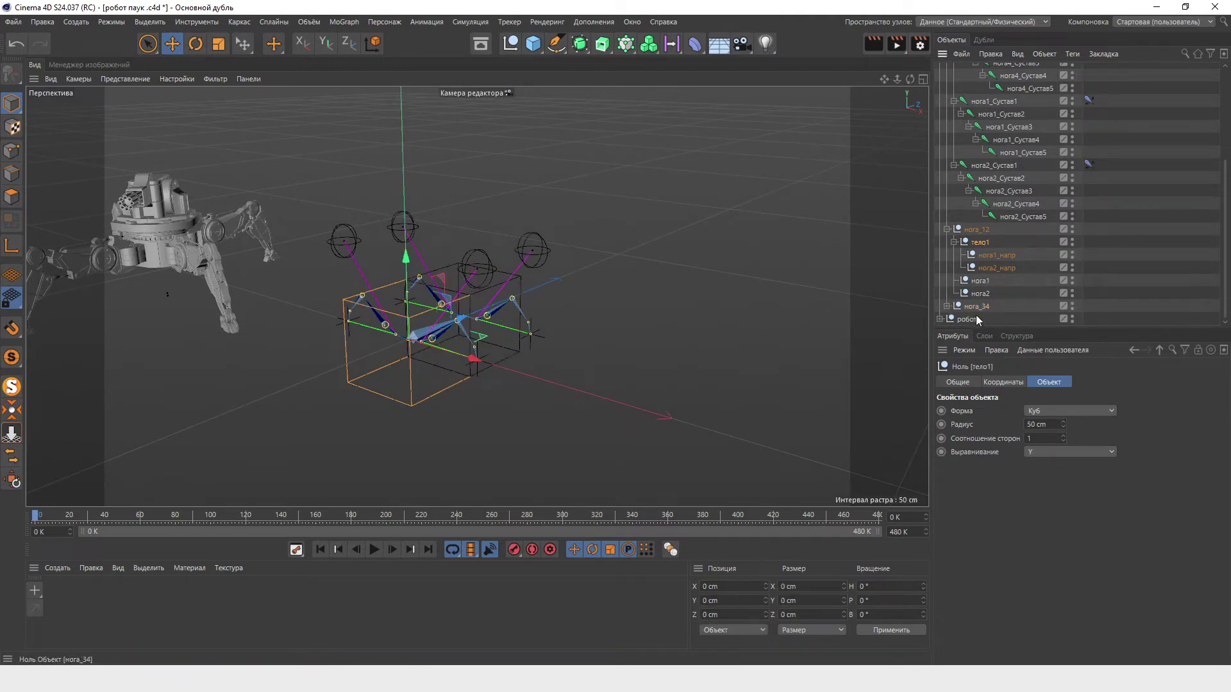
{"action": "left_click", "coordinate": [947, 306]}
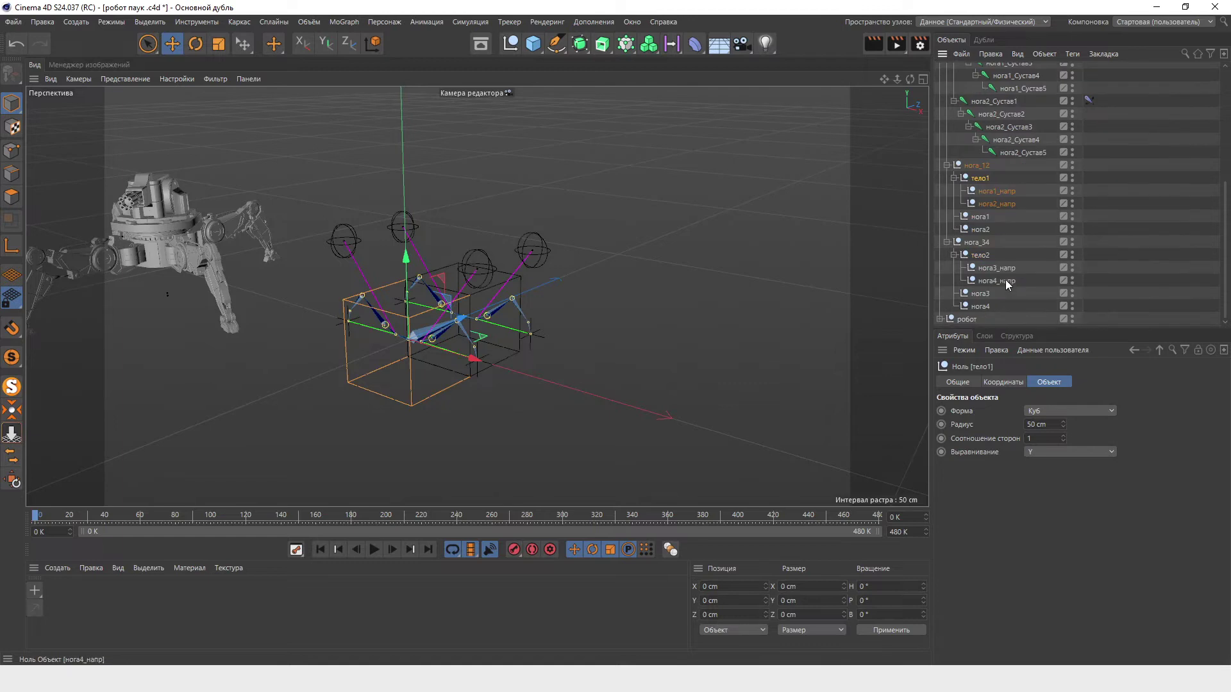
{"action": "left_click", "coordinate": [983, 257], "text": "shift"}
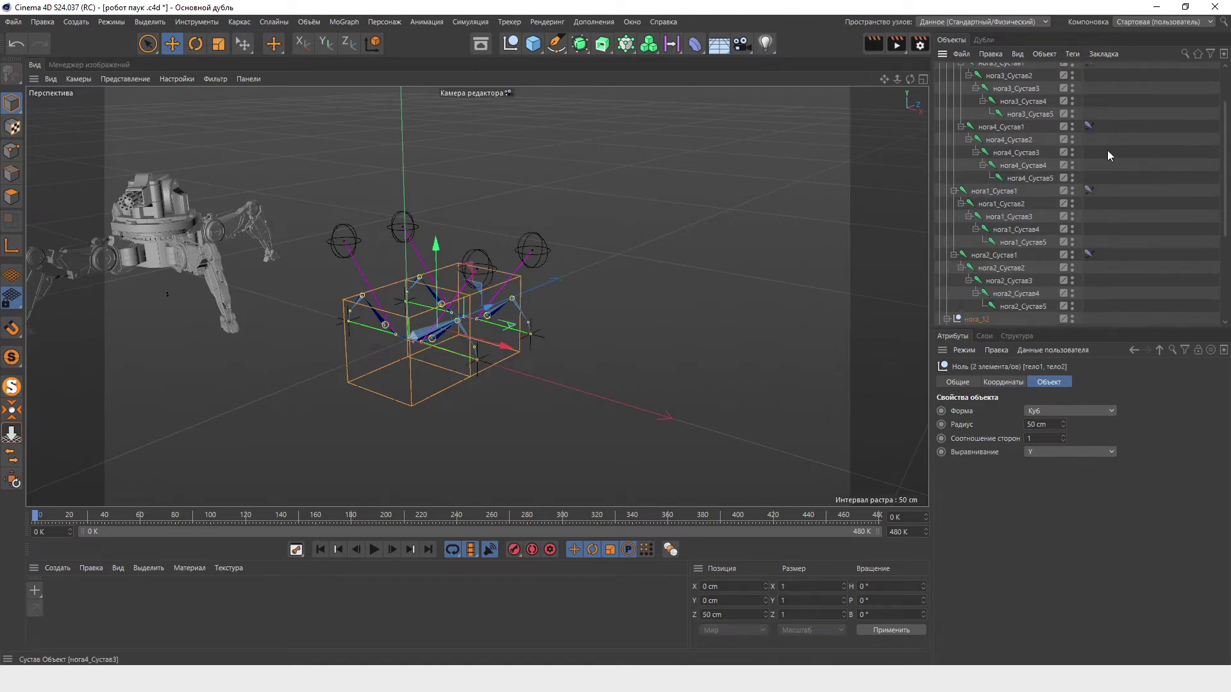
{"action": "scroll", "coordinate": [1137, 148], "scroll_direction": "up", "scroll_amount": 10}
{"action": "left_click", "coordinate": [1024, 70]}
{"action": "scroll", "coordinate": [1048, 259], "scroll_direction": "down", "scroll_amount": 5}
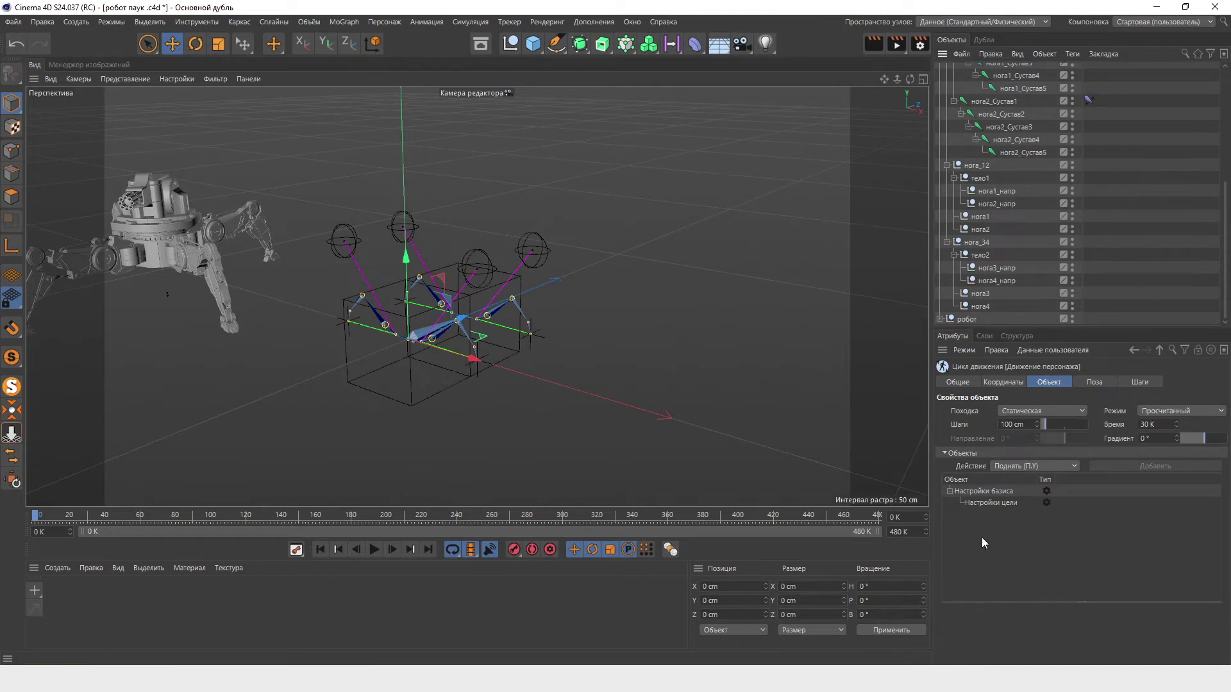
{"action": "scroll", "coordinate": [1150, 271], "scroll_direction": "up", "scroll_amount": 5}
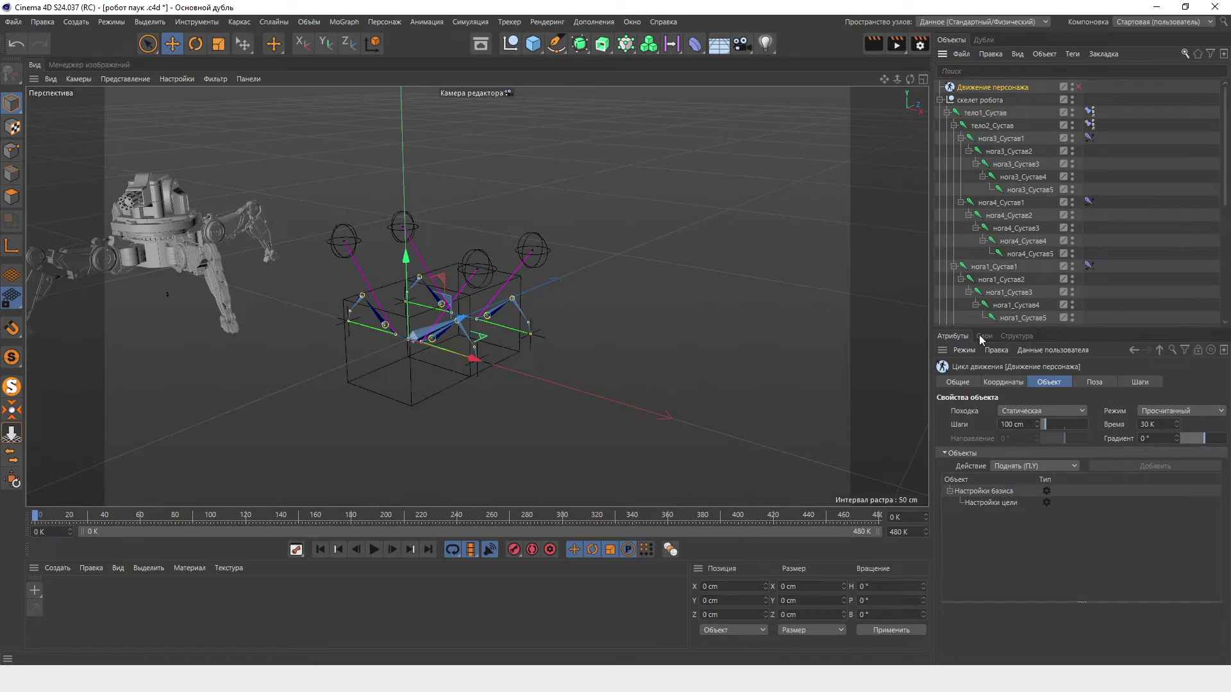
Step: Lock the CMotion attributes, filter by 'тело', and drag тело1 and тело2 into its Objects list
{"action": "left_click", "coordinate": [1198, 351]}
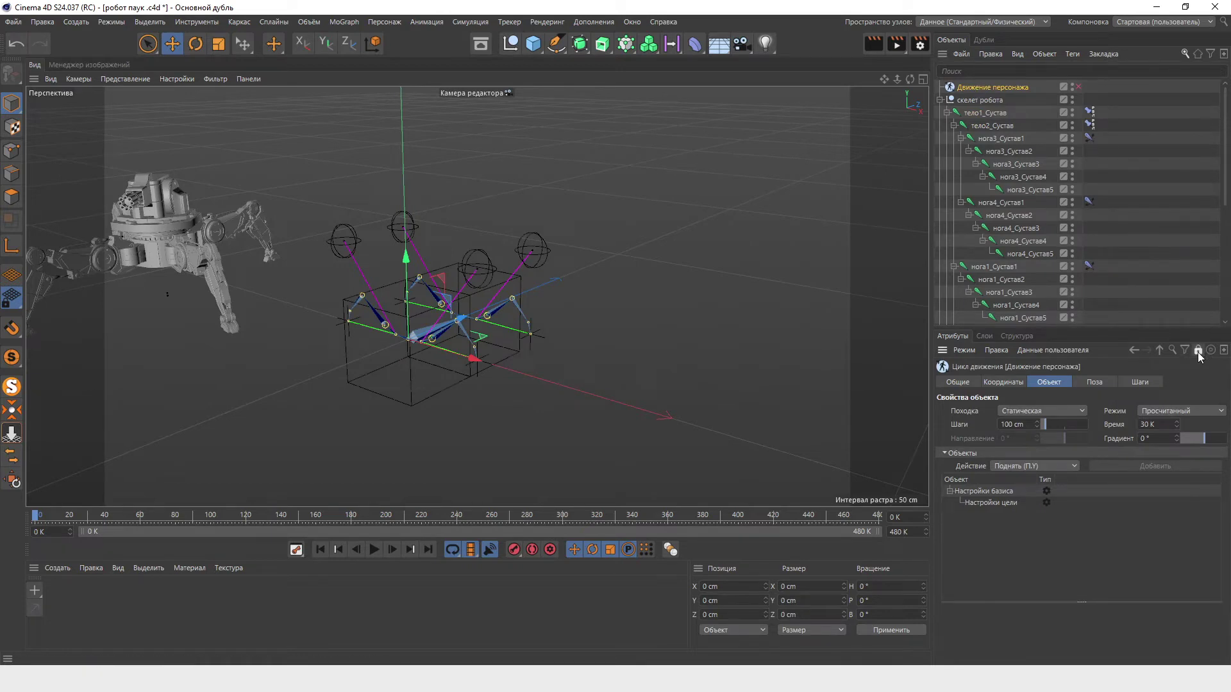
{"action": "left_click", "coordinate": [1008, 72]}
{"action": "type", "text": "тело"}
{"action": "left_click", "coordinate": [979, 114]}
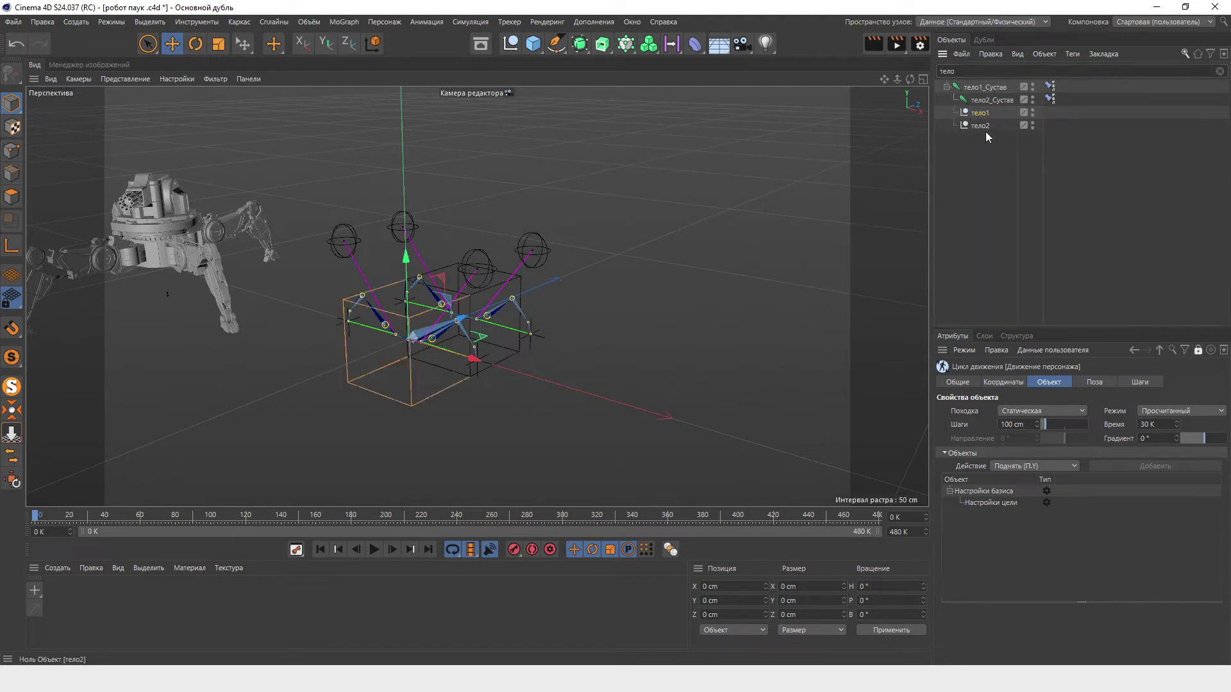
{"action": "mouse_move", "coordinate": [980, 116]}
{"action": "left_mouse_down"}
{"action": "mouse_move", "coordinate": [1021, 571]}
{"action": "mouse_move", "coordinate": [993, 528]}
{"action": "left_mouse_up"}
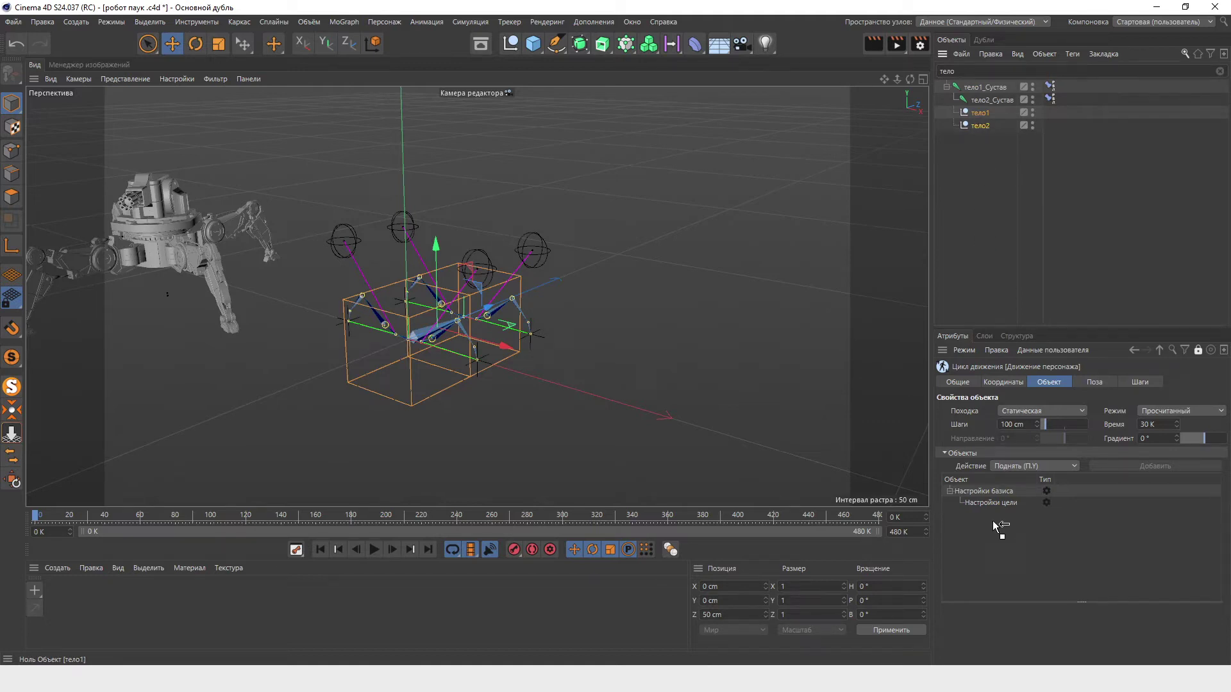
{"action": "left_click_drag", "start_coordinate": [993, 521], "coordinate": [992, 521]}
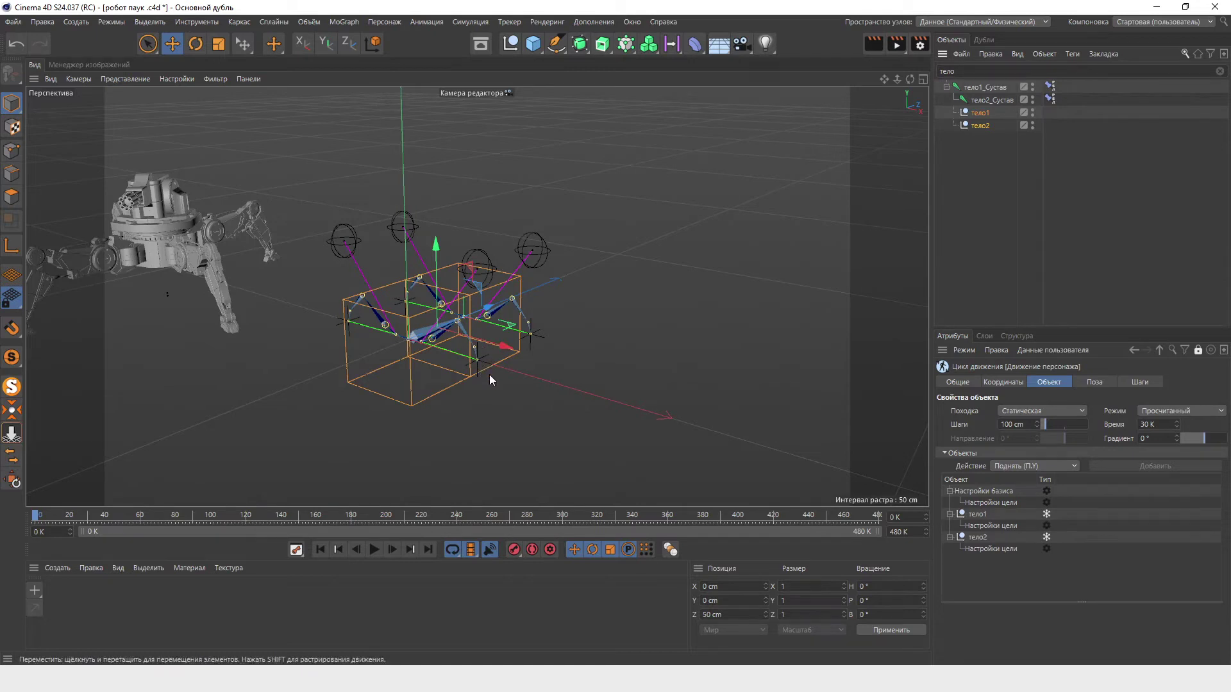
Step: Assign нога1 and нога2 as targets under тело1, and нога3 and нога4 under тело2
{"action": "double_click", "coordinate": [992, 72]}
{"action": "type", "text": "ноги"}
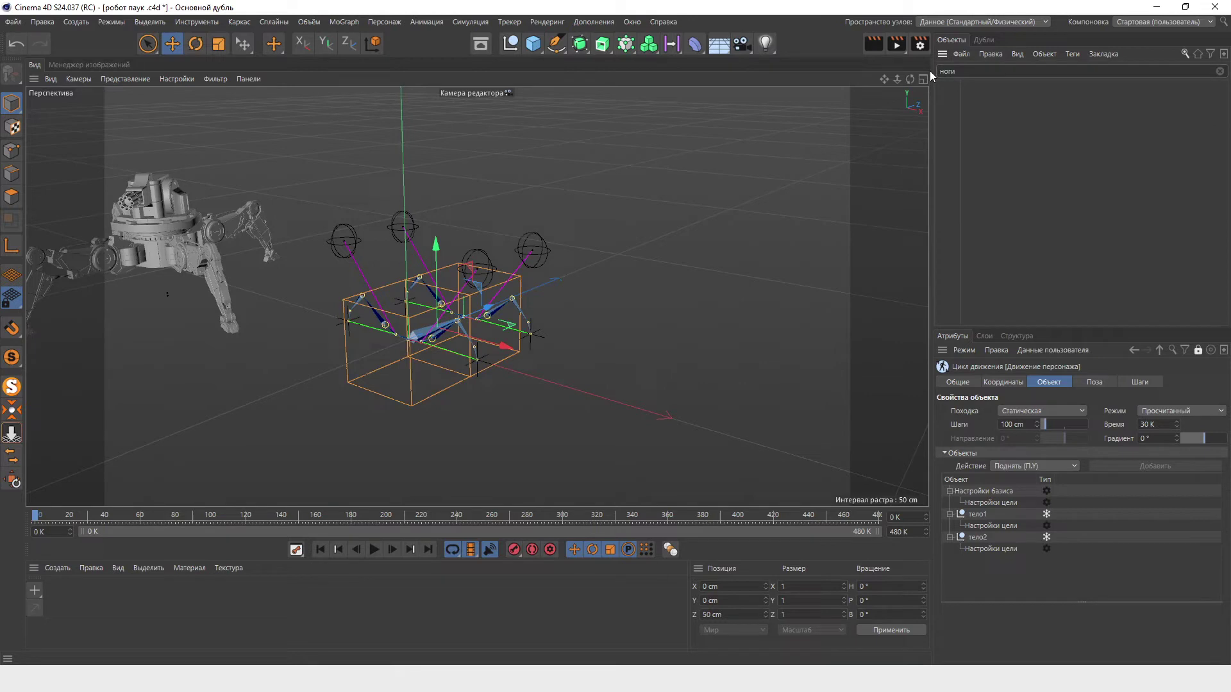
{"action": "key", "text": "BackSpace"}
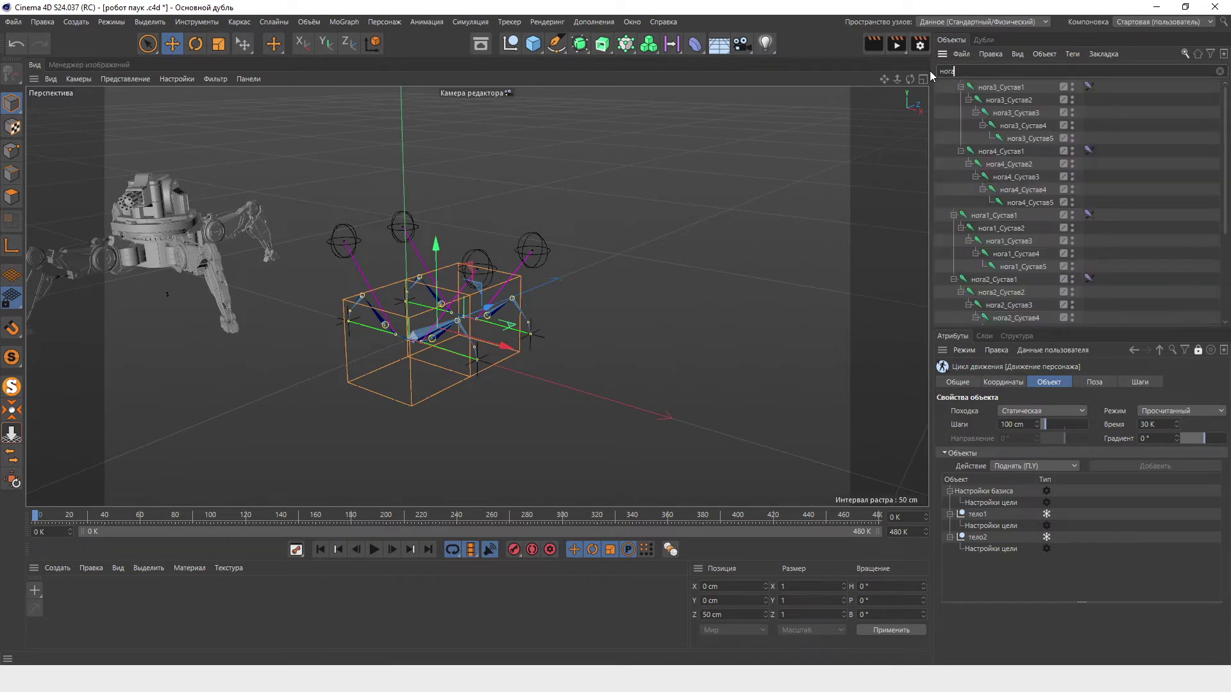
{"action": "scroll", "coordinate": [1035, 152], "scroll_direction": "down", "scroll_amount": 4}
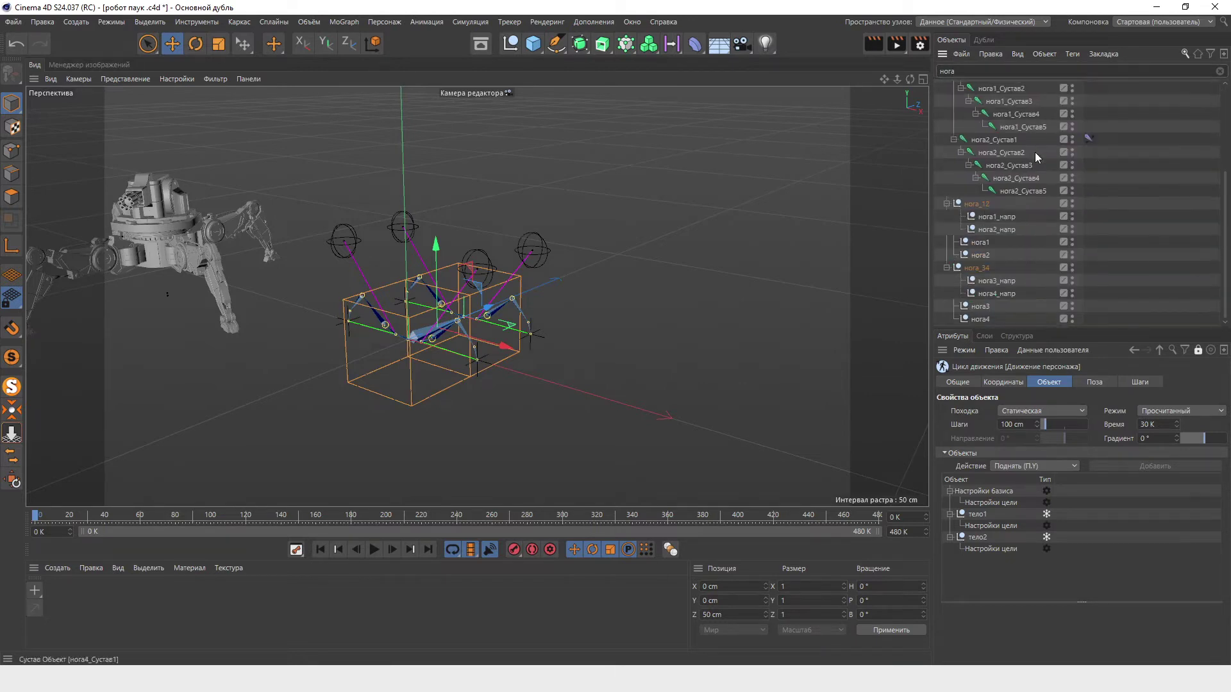
{"action": "left_click", "coordinate": [981, 243]}
{"action": "left_click", "coordinate": [988, 257], "text": "ctrl"}
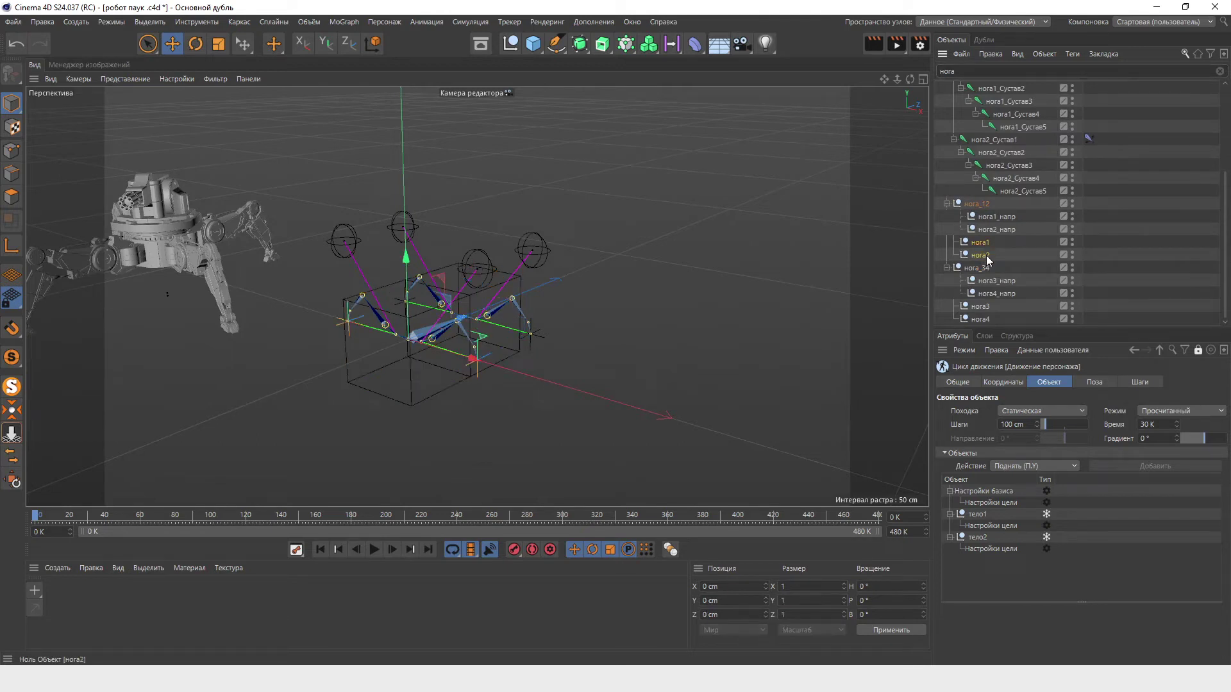
{"action": "left_click_drag", "start_coordinate": [979, 248], "coordinate": [1004, 521]}
{"action": "left_click_drag", "start_coordinate": [1003, 521], "coordinate": [1002, 526]}
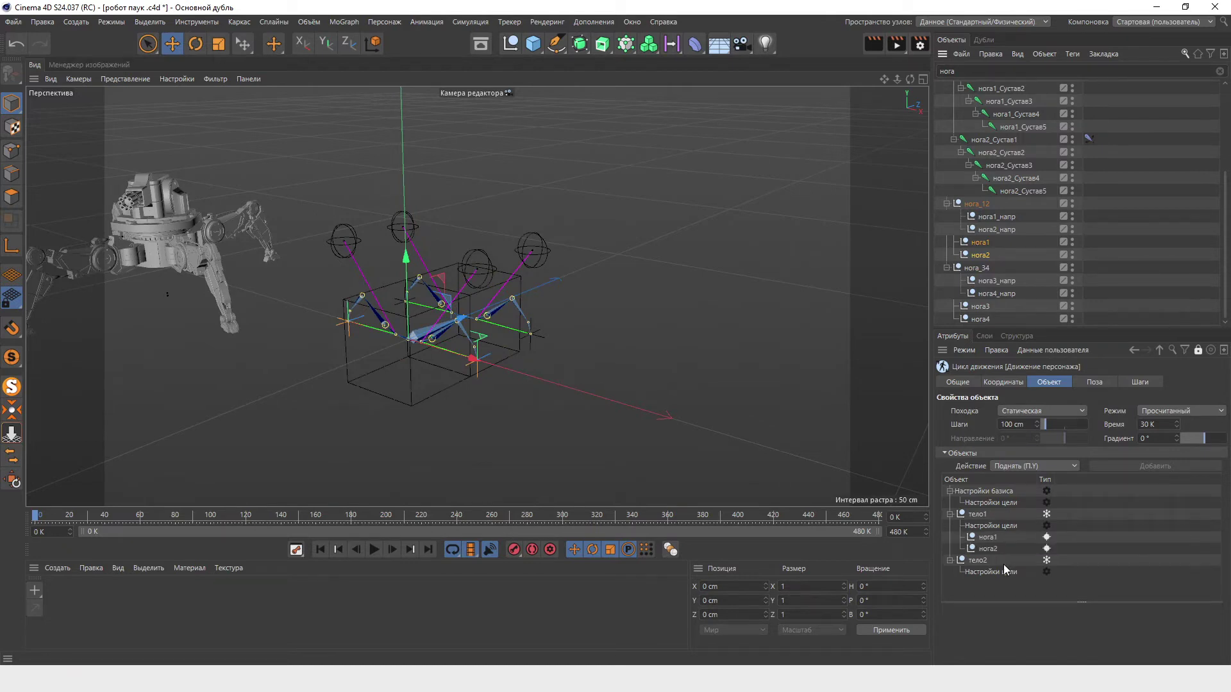
{"action": "left_click", "coordinate": [983, 309]}
{"action": "left_click_drag", "start_coordinate": [986, 321], "coordinate": [1008, 563]}
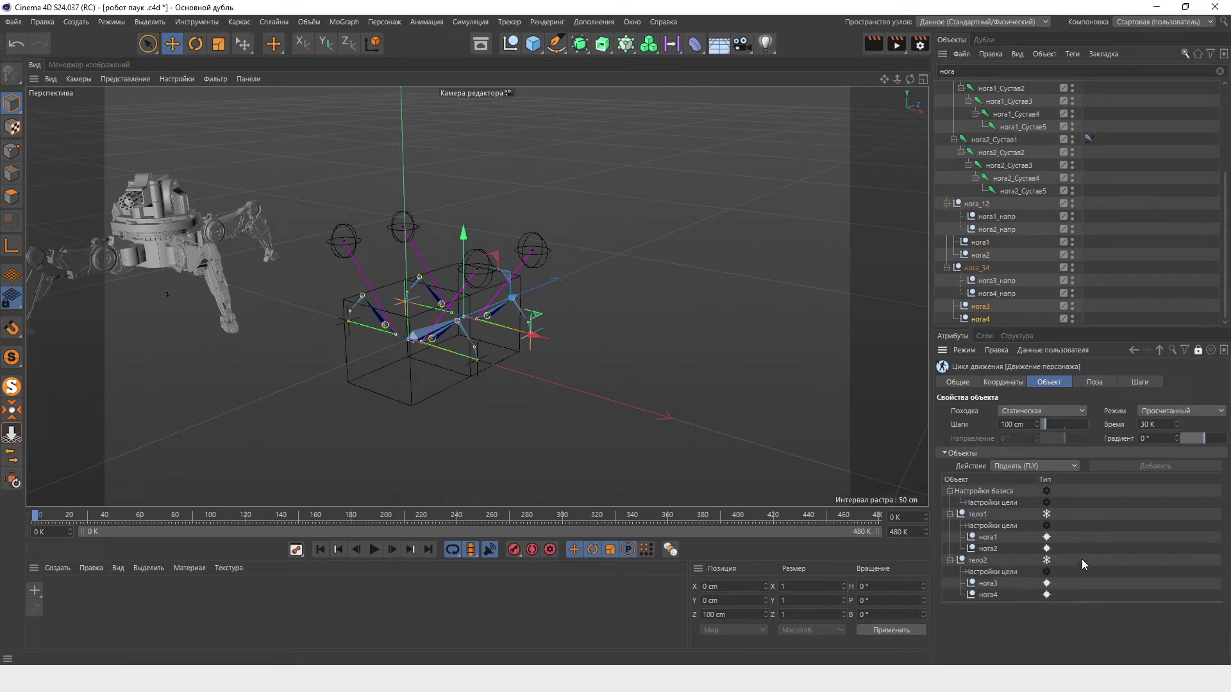
Step: Enable the Character Motion object and play then stop the walk preview
{"action": "left_click", "coordinate": [1186, 54]}
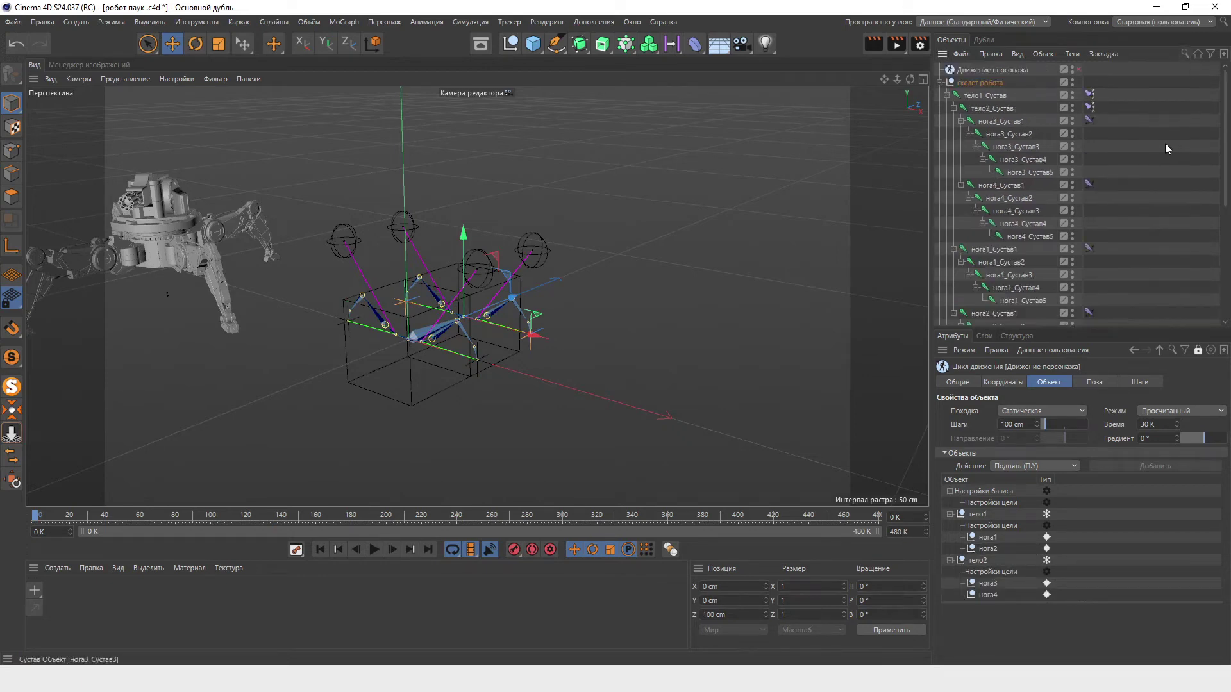
{"action": "left_click", "coordinate": [1079, 69]}
{"action": "left_click", "coordinate": [371, 555]}
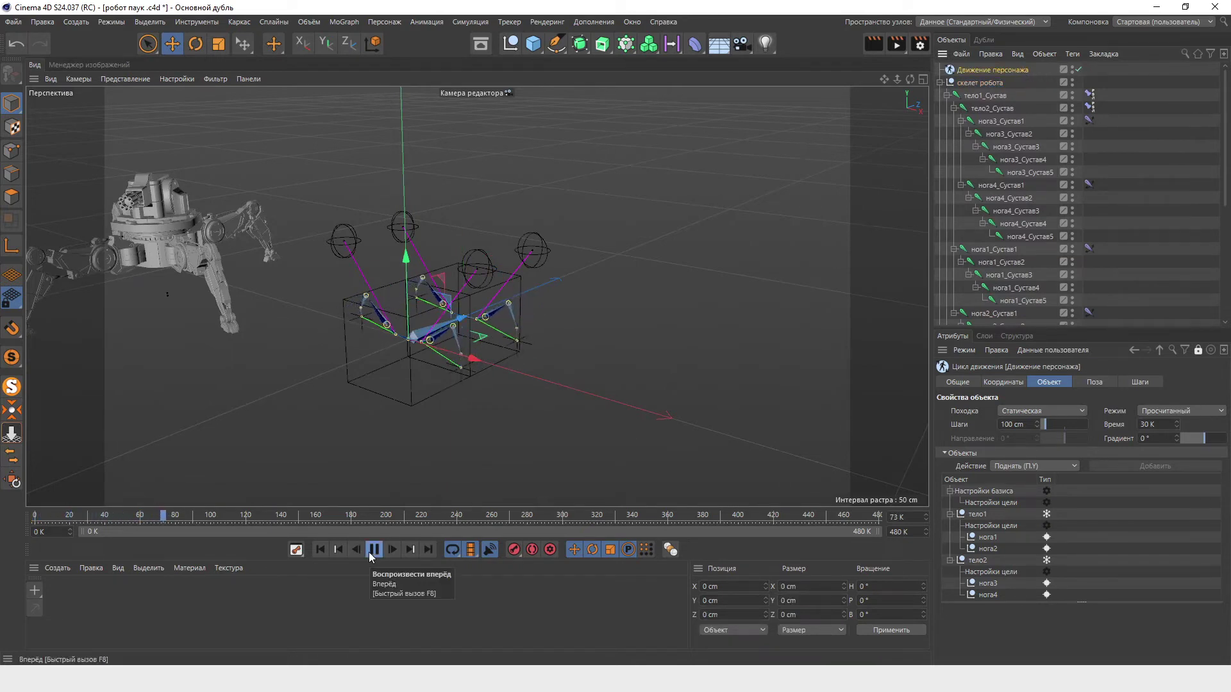
{"action": "left_click", "coordinate": [370, 555]}
{"action": "left_click", "coordinate": [983, 491]}
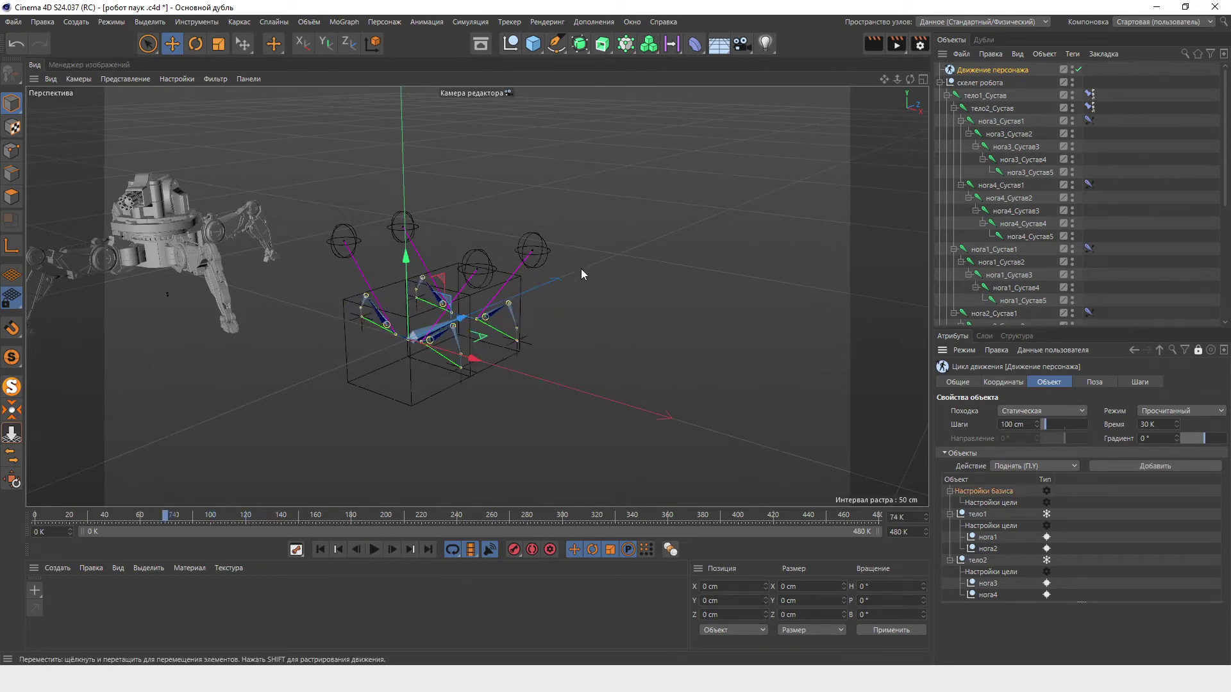
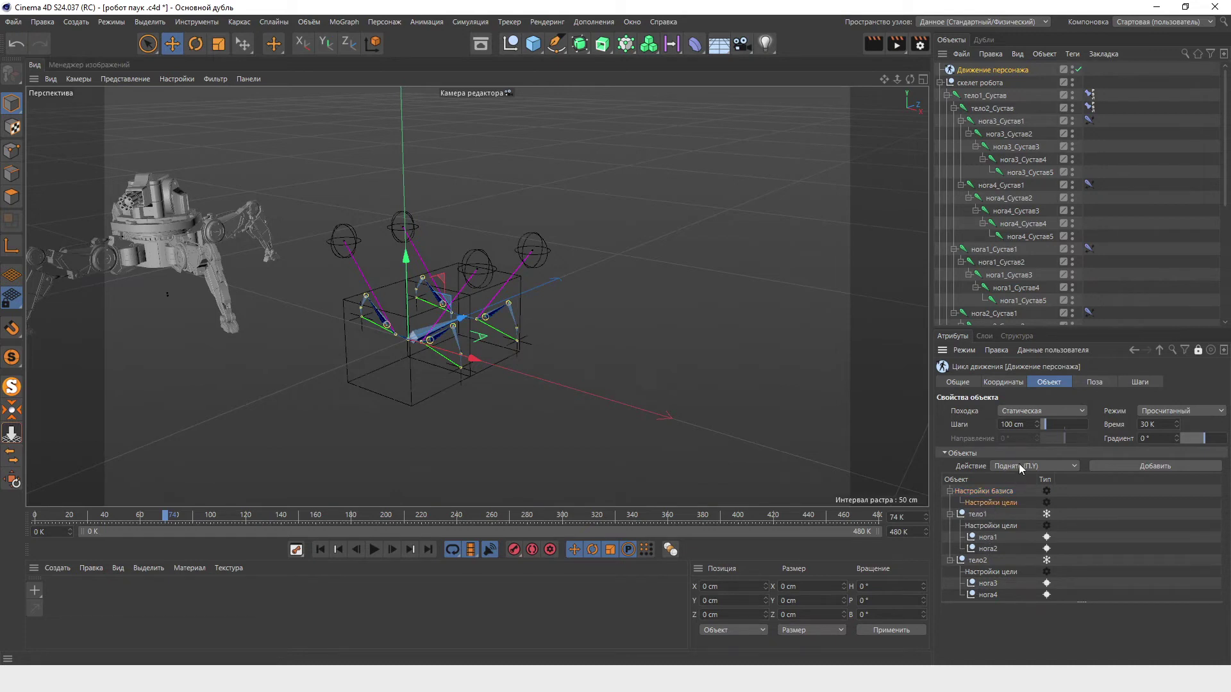
Step: Add a Поднять (П.Y) lift action to the target settings and set it to 15 cm
{"action": "left_click", "coordinate": [1151, 466]}
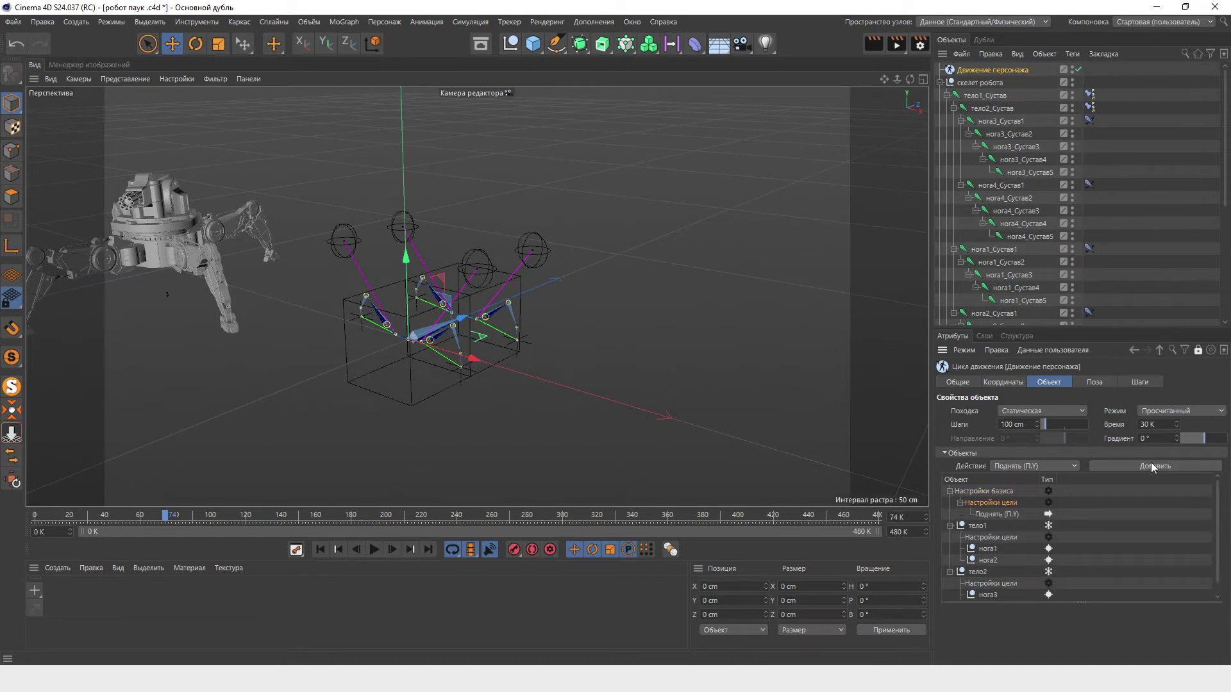
{"action": "left_click", "coordinate": [989, 515]}
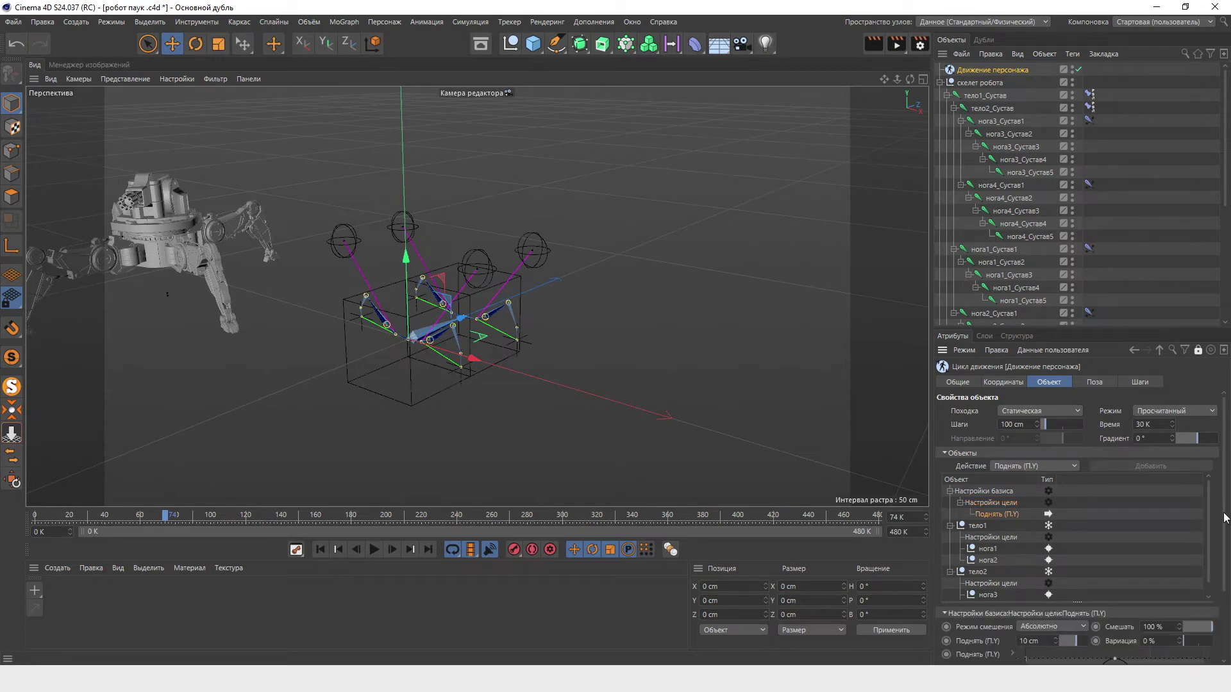
{"action": "scroll", "coordinate": [1019, 437], "scroll_direction": "down", "scroll_amount": 3}
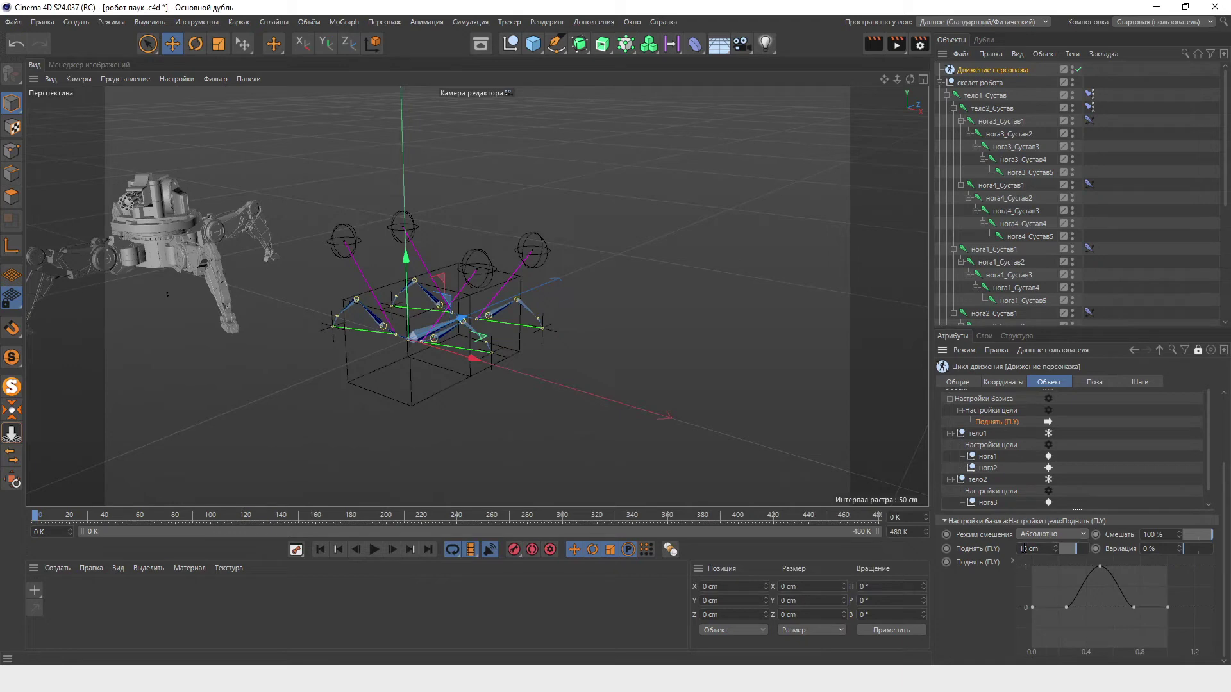
Step: Play the walk cycle to preview the 15 cm body bob, then rewind to frame 0
{"action": "left_click", "coordinate": [375, 552]}
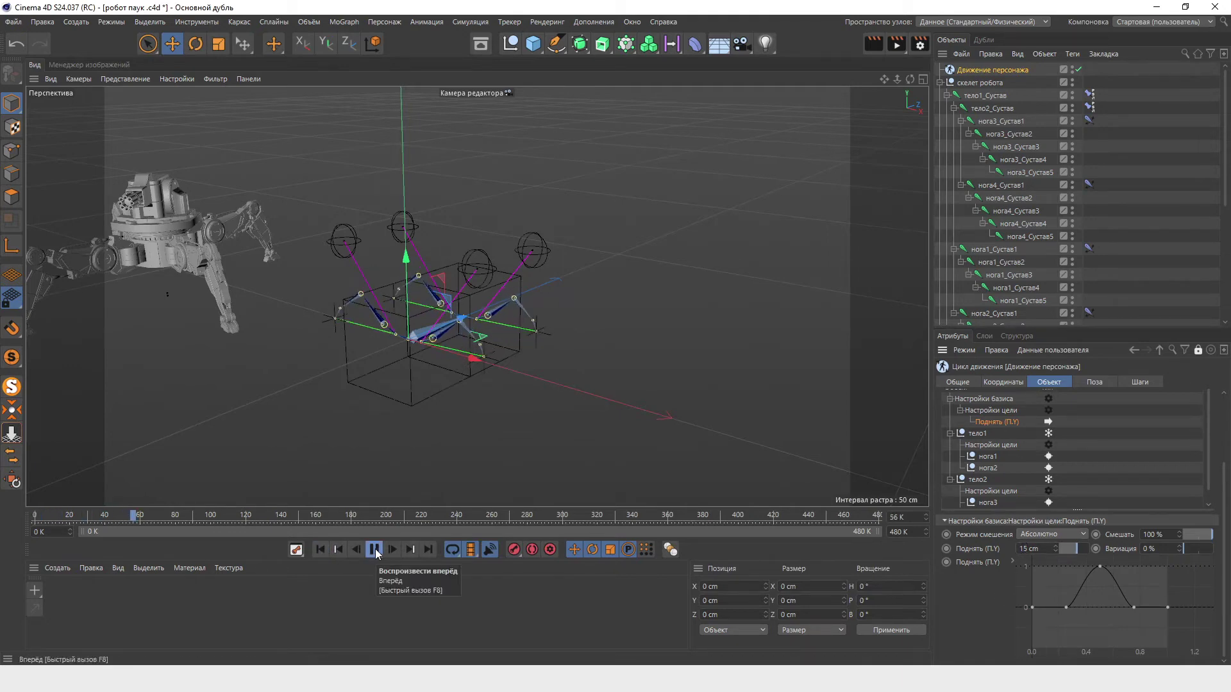
{"action": "left_click", "coordinate": [376, 549]}
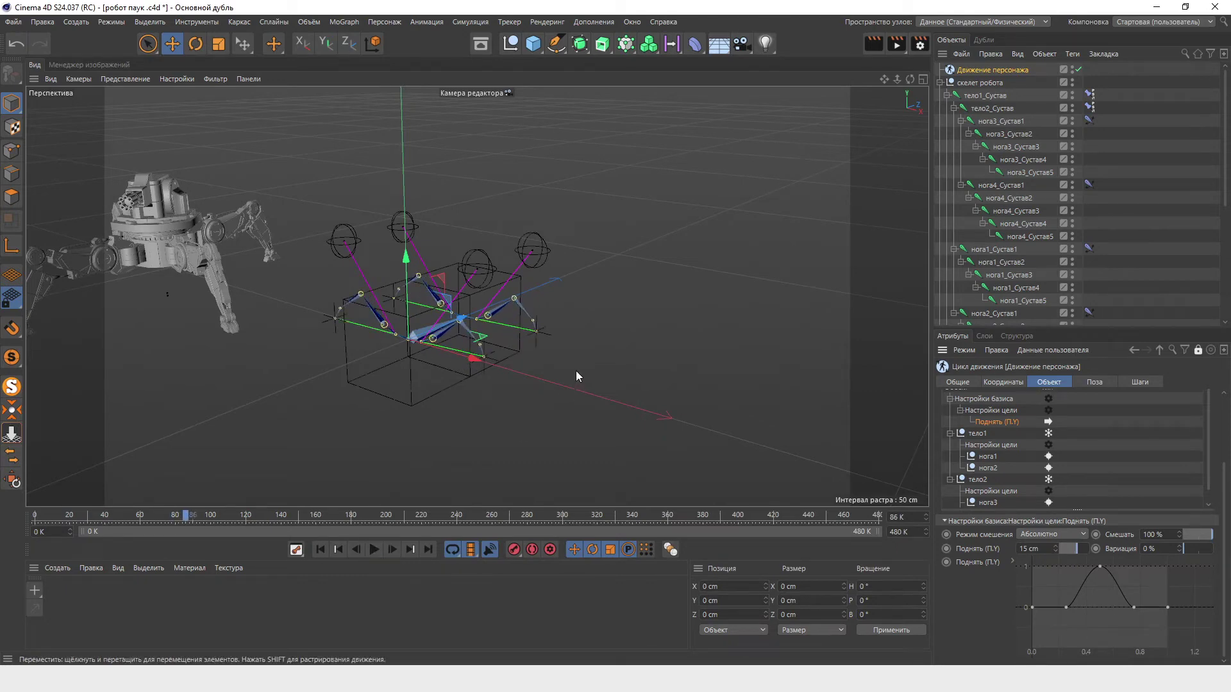
{"action": "left_click", "coordinate": [374, 550]}
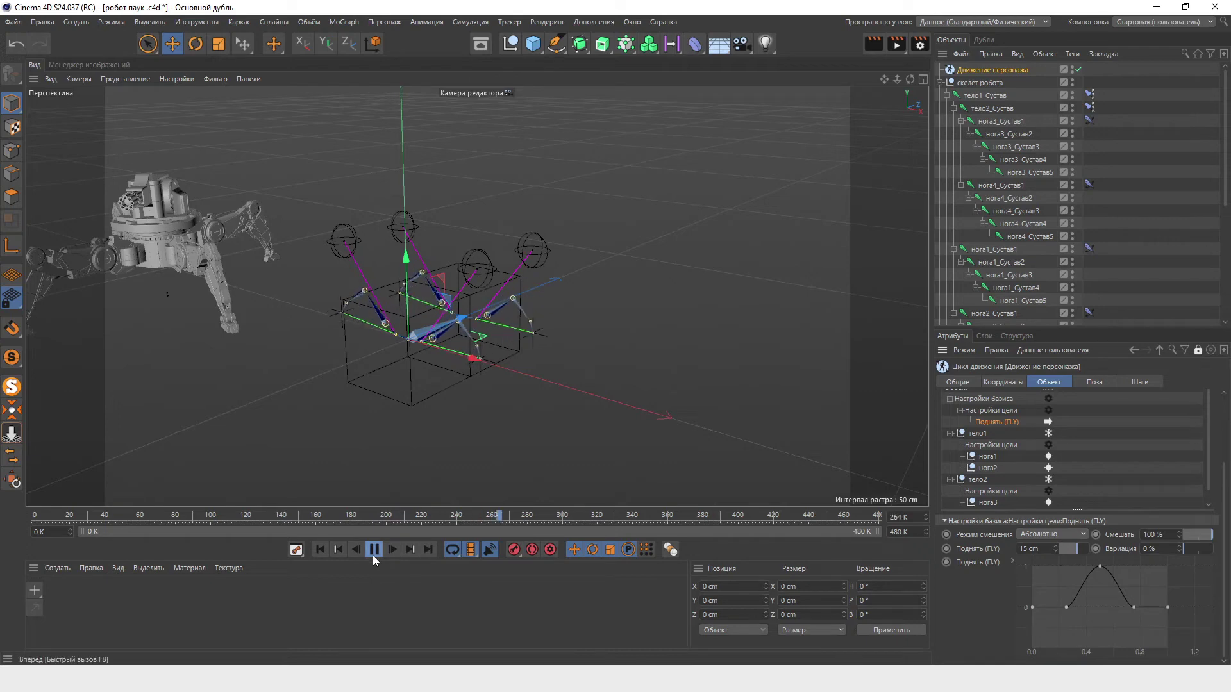
{"action": "left_click", "coordinate": [374, 555]}
{"action": "left_click", "coordinate": [319, 551]}
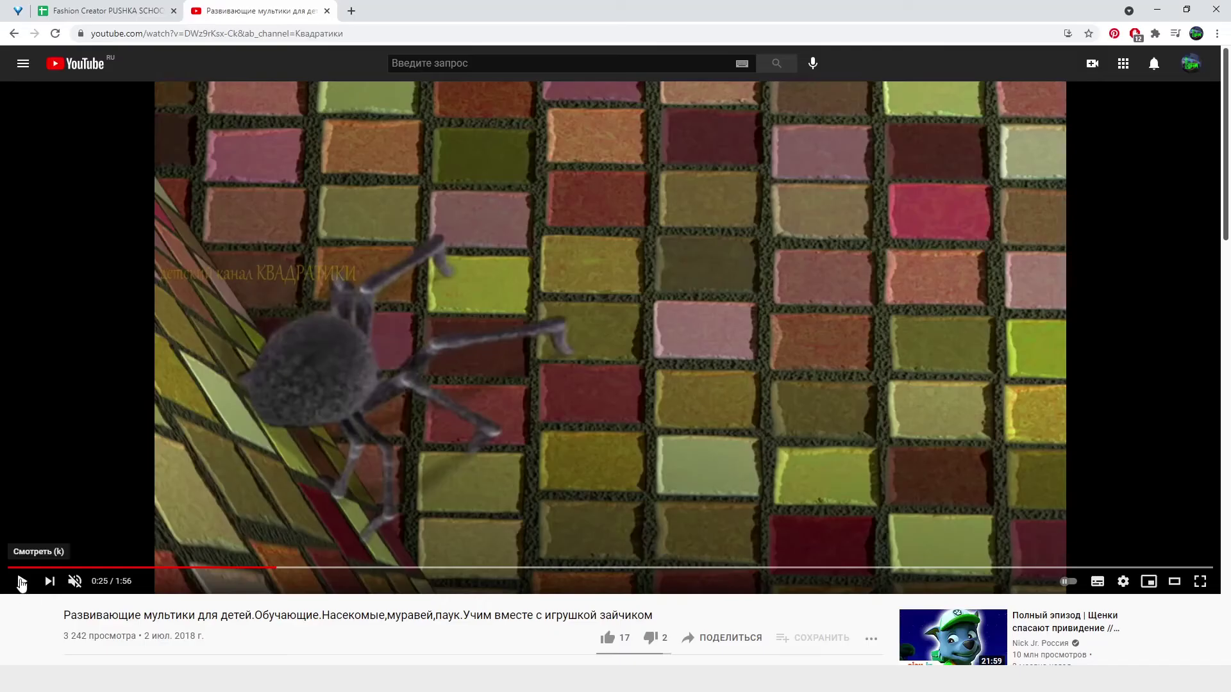
{"action": "left_click", "coordinate": [22, 581]}
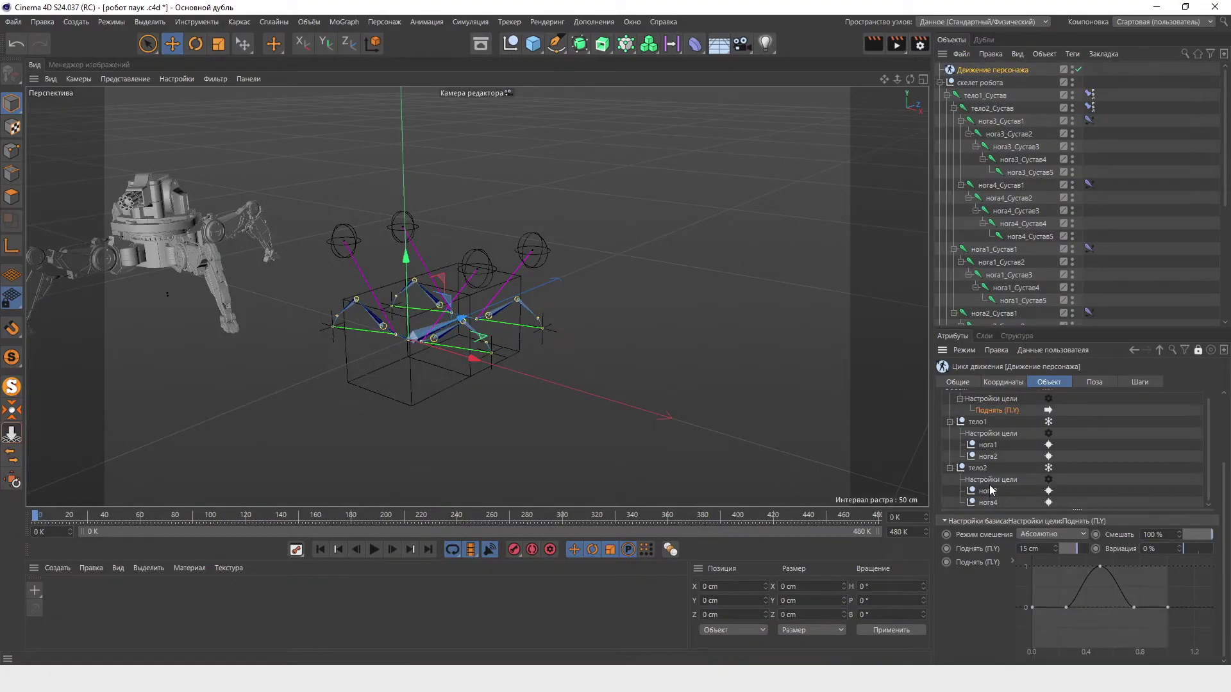
Step: Set нога3's step phase to -25%, keeping нога4 at 25%
{"action": "left_click", "coordinate": [991, 447]}
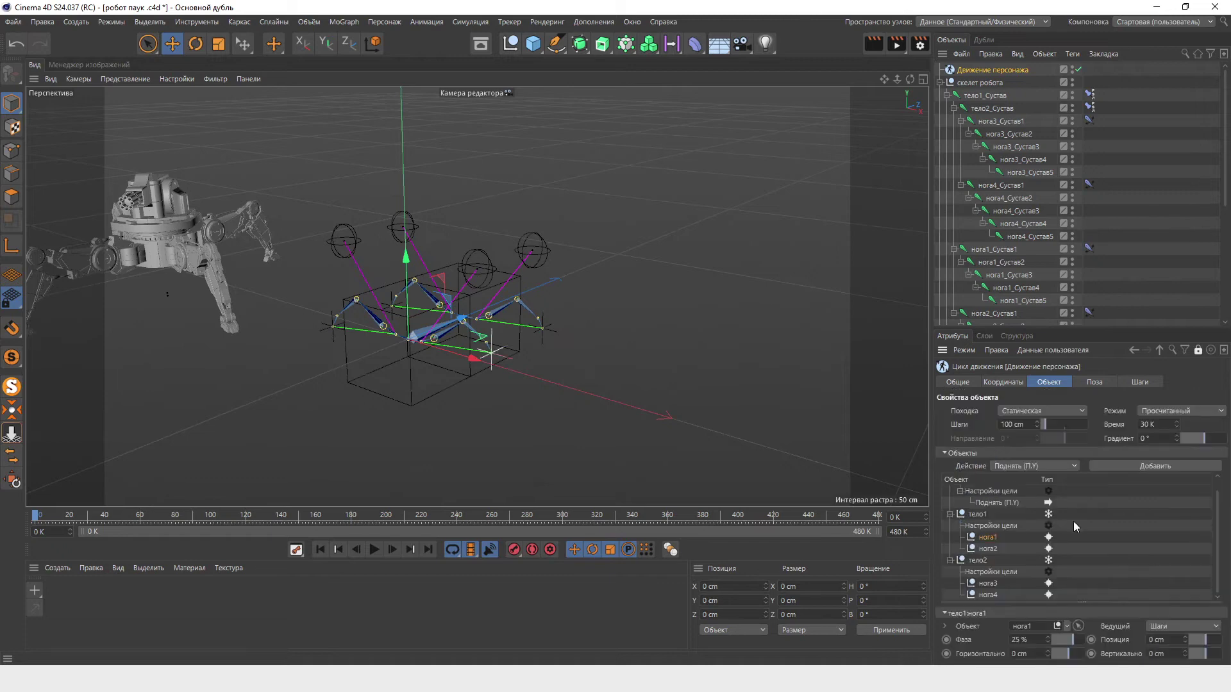
{"action": "left_click", "coordinate": [991, 550]}
{"action": "left_click", "coordinate": [989, 584]}
{"action": "type", "text": "-25"}
{"action": "key", "text": "Return"}
{"action": "left_click", "coordinate": [987, 595]}
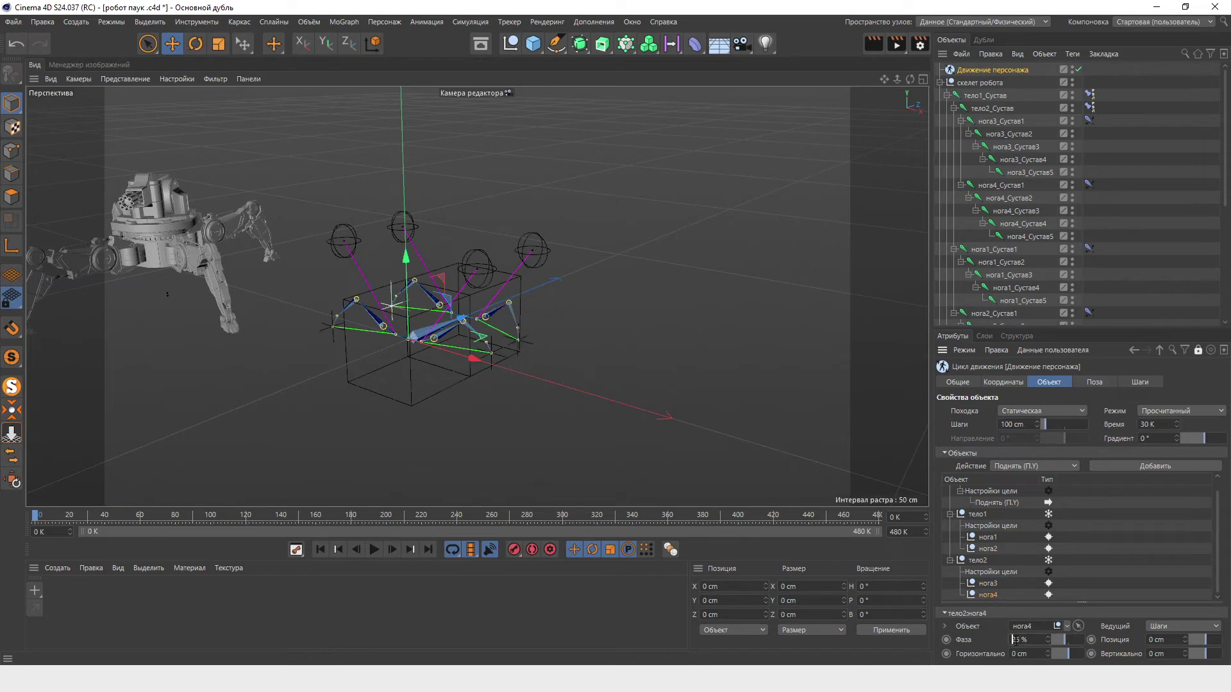
{"action": "key", "text": "Return"}
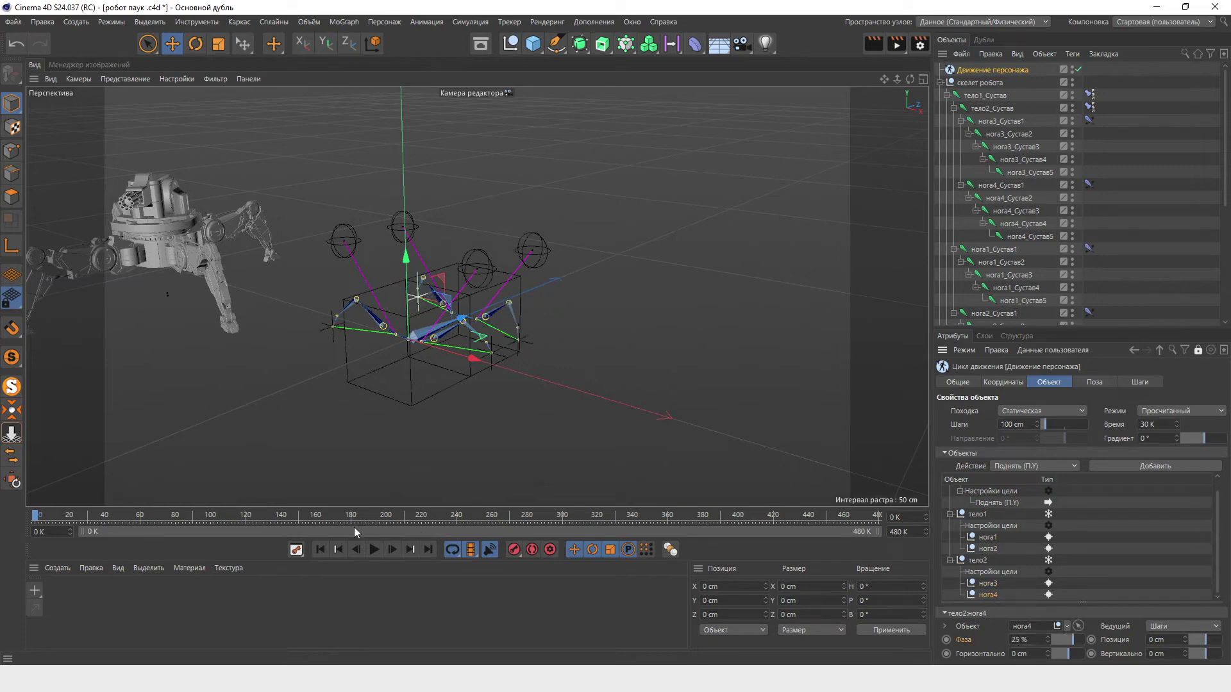
Step: Preview the alternating leg timing, rewind, and select the Поднять (П.Y) lift action
{"action": "left_click", "coordinate": [372, 550]}
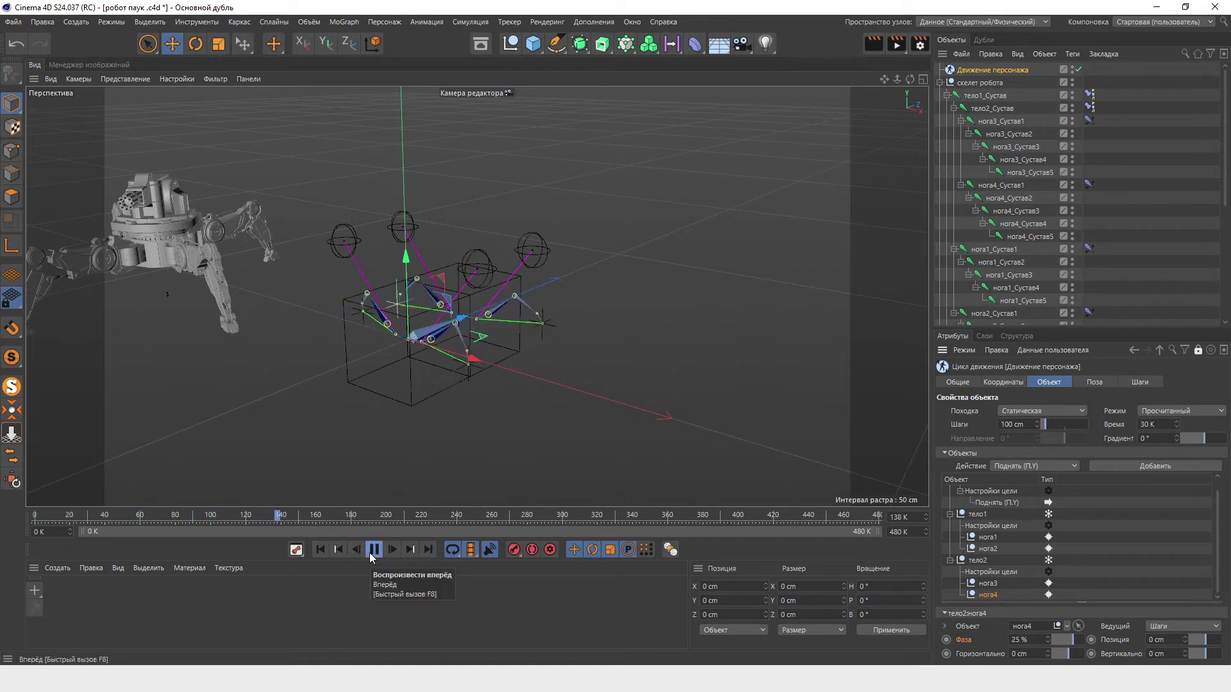
{"action": "left_click", "coordinate": [372, 551]}
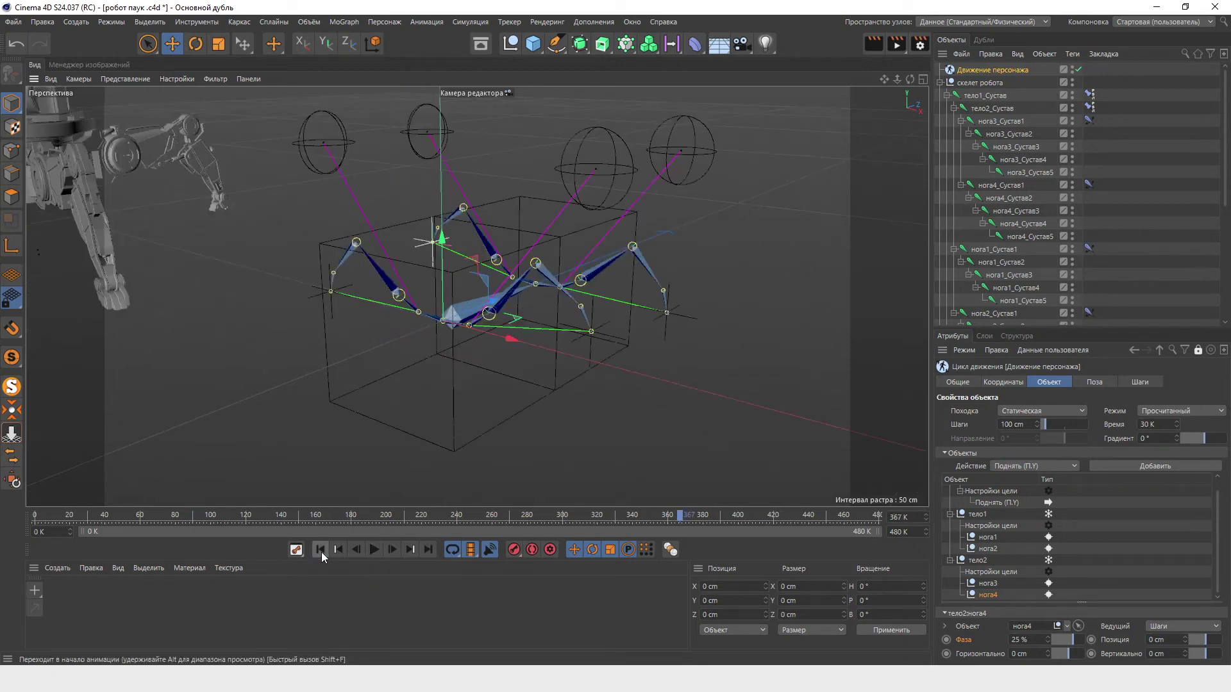
{"action": "left_click", "coordinate": [320, 549]}
{"action": "left_click", "coordinate": [996, 502]}
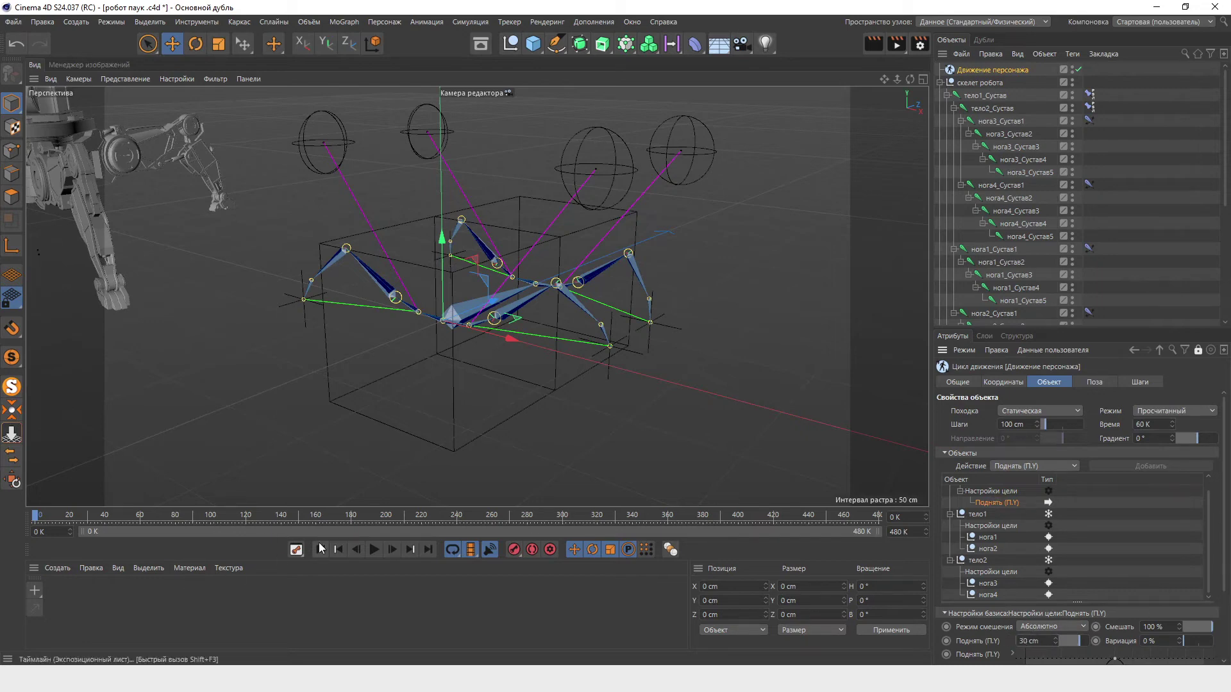
Step: After a quick preview, add a second Поднять (П.Y) lift on Настройки базиса
{"action": "left_click", "coordinate": [373, 549]}
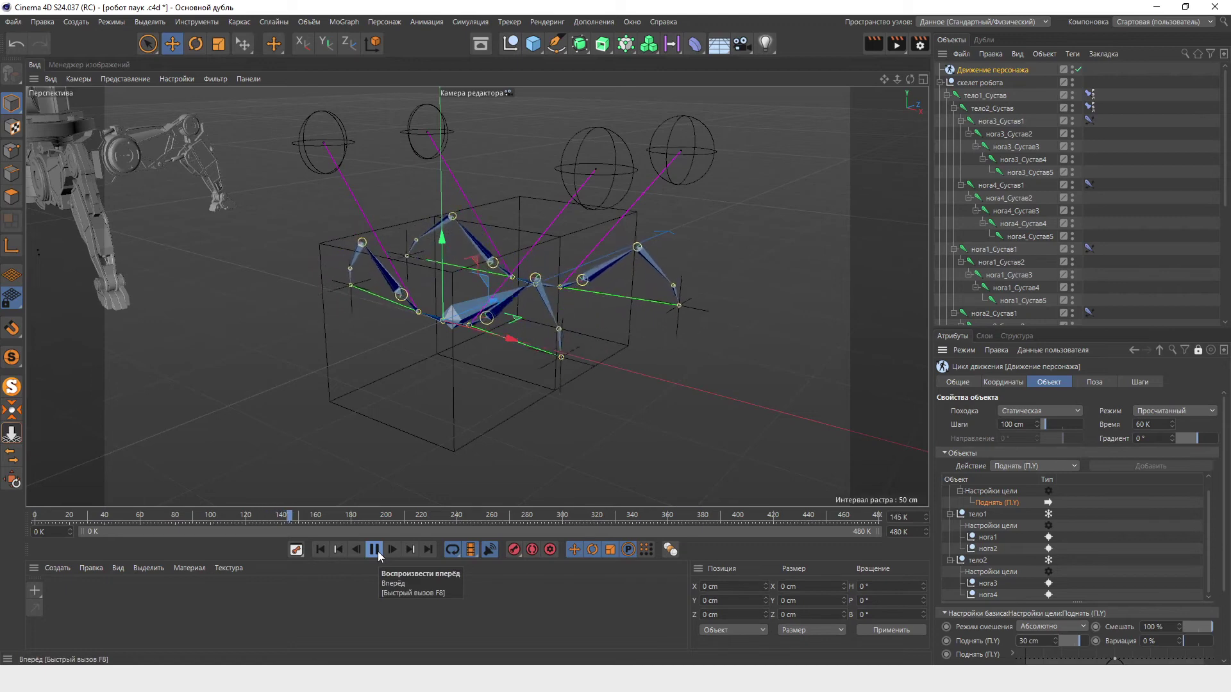
{"action": "left_click", "coordinate": [374, 549]}
{"action": "left_click", "coordinate": [320, 549]}
{"action": "scroll", "coordinate": [1010, 494], "scroll_direction": "up", "scroll_amount": 1}
{"action": "left_click", "coordinate": [1010, 492]}
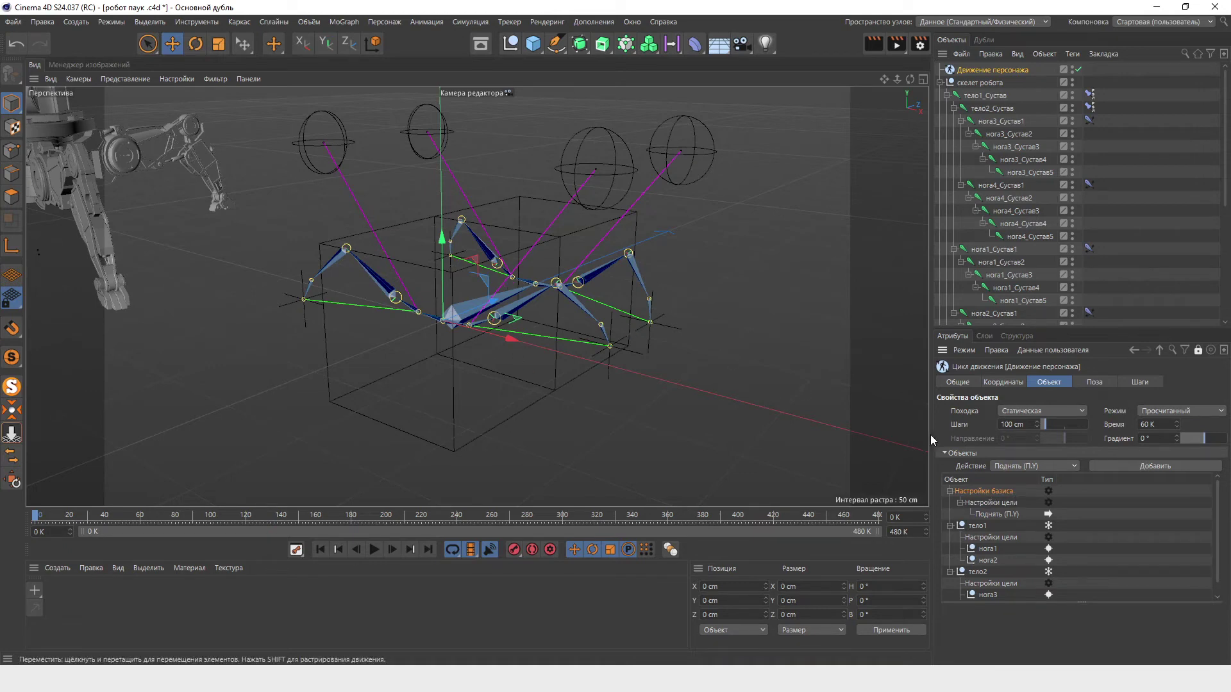
{"action": "left_click", "coordinate": [1120, 463]}
{"action": "left_click", "coordinate": [988, 526]}
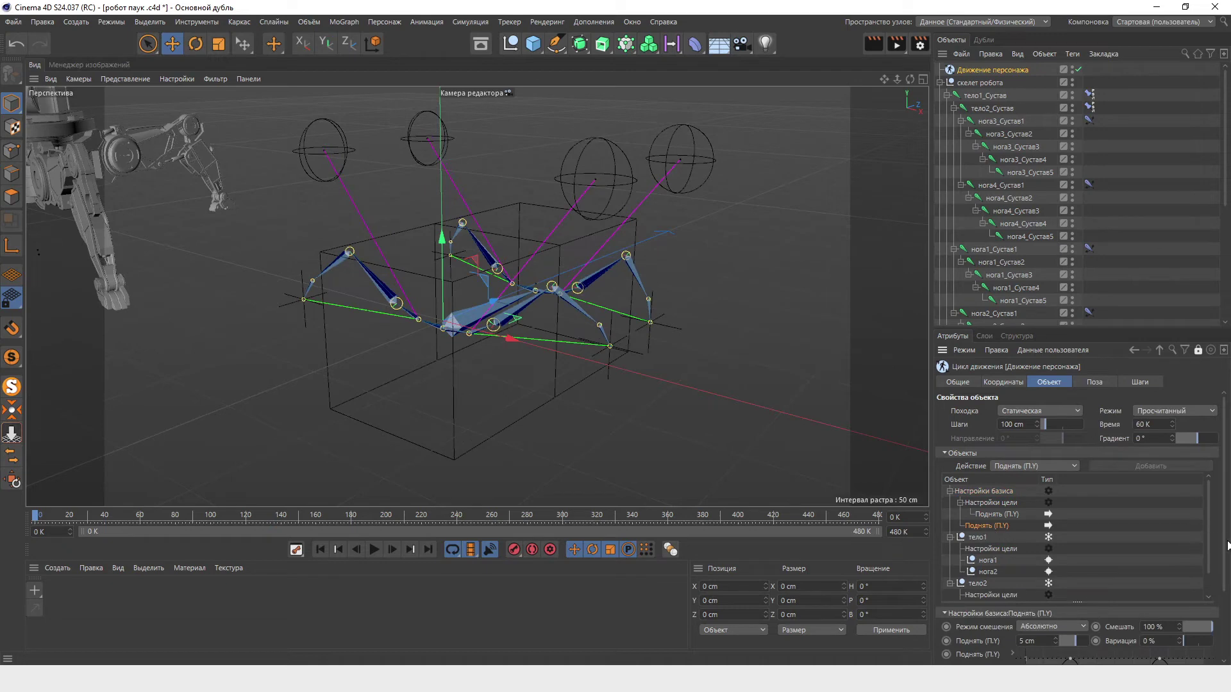
Step: Play the cycle twice to check the 3 cm base bounce, then rewind
{"action": "left_click", "coordinate": [373, 549]}
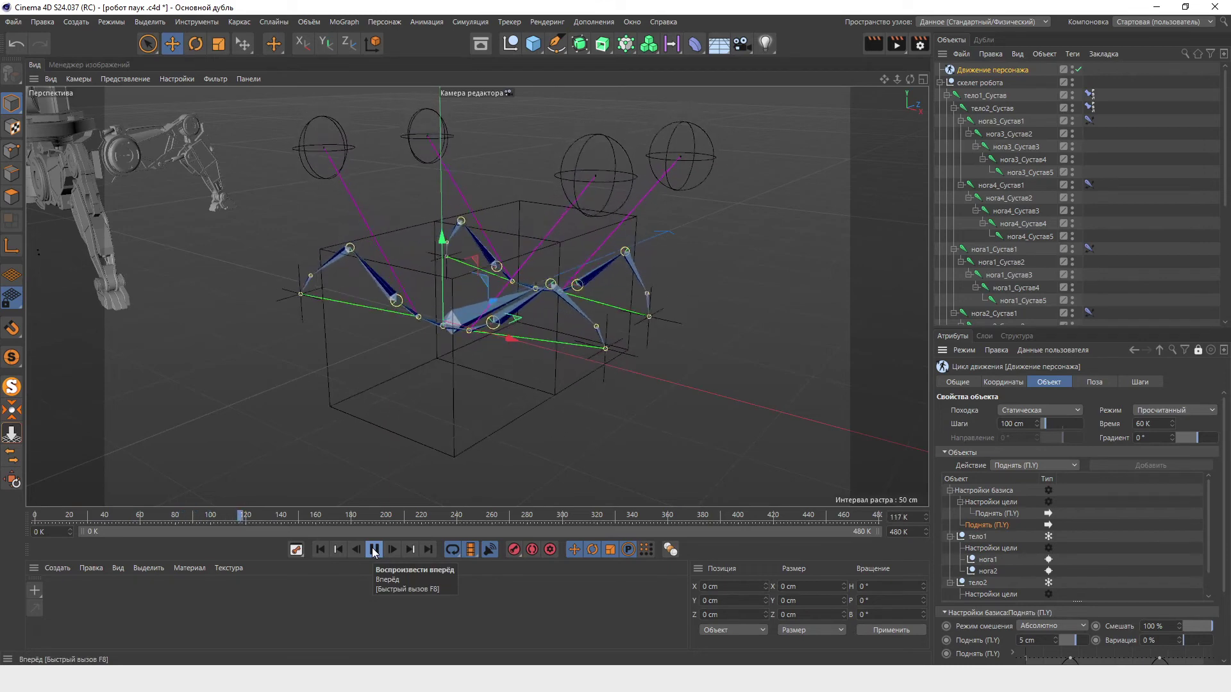
{"action": "left_click", "coordinate": [373, 550]}
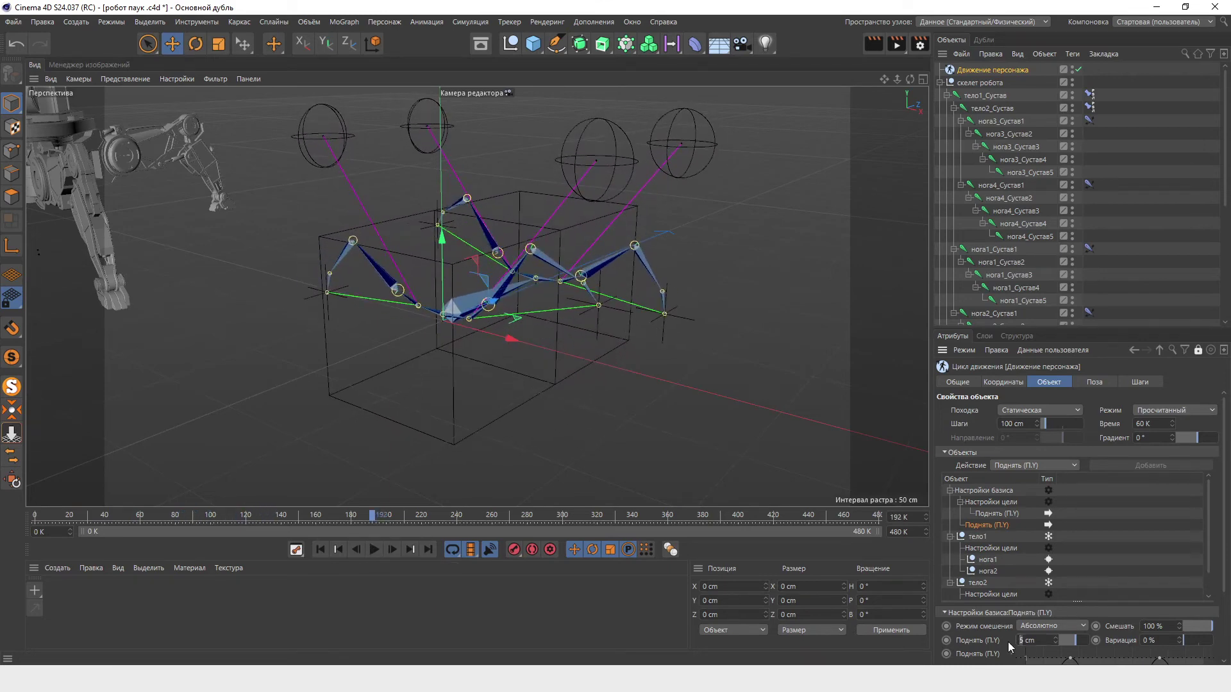
{"action": "scroll", "coordinate": [1226, 638], "scroll_direction": "down", "scroll_amount": 3}
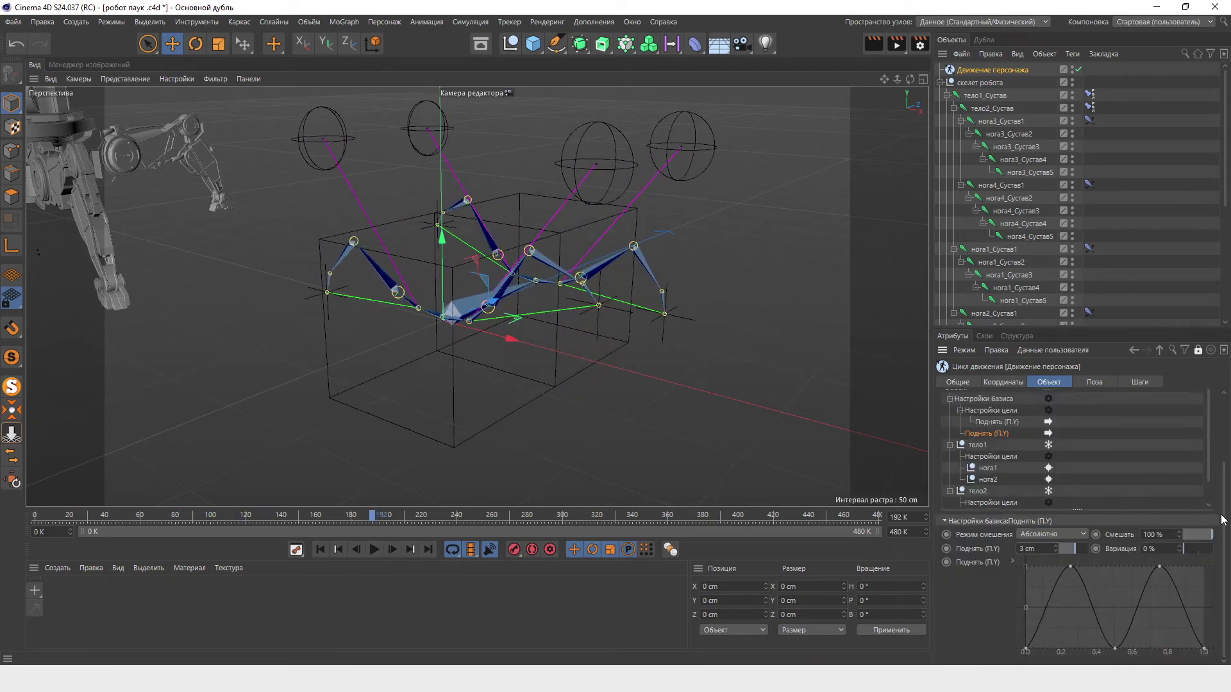
{"action": "left_click", "coordinate": [373, 550]}
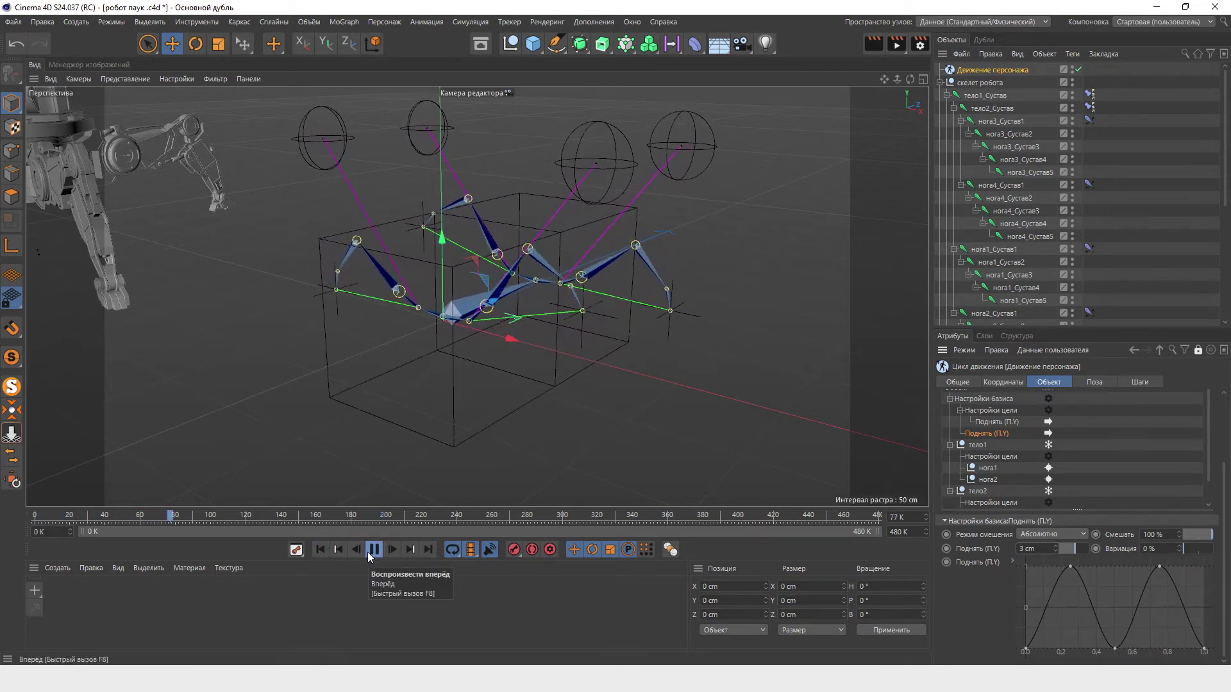
{"action": "left_click", "coordinate": [374, 549]}
{"action": "scroll", "coordinate": [1167, 434], "scroll_direction": "up", "scroll_amount": 3}
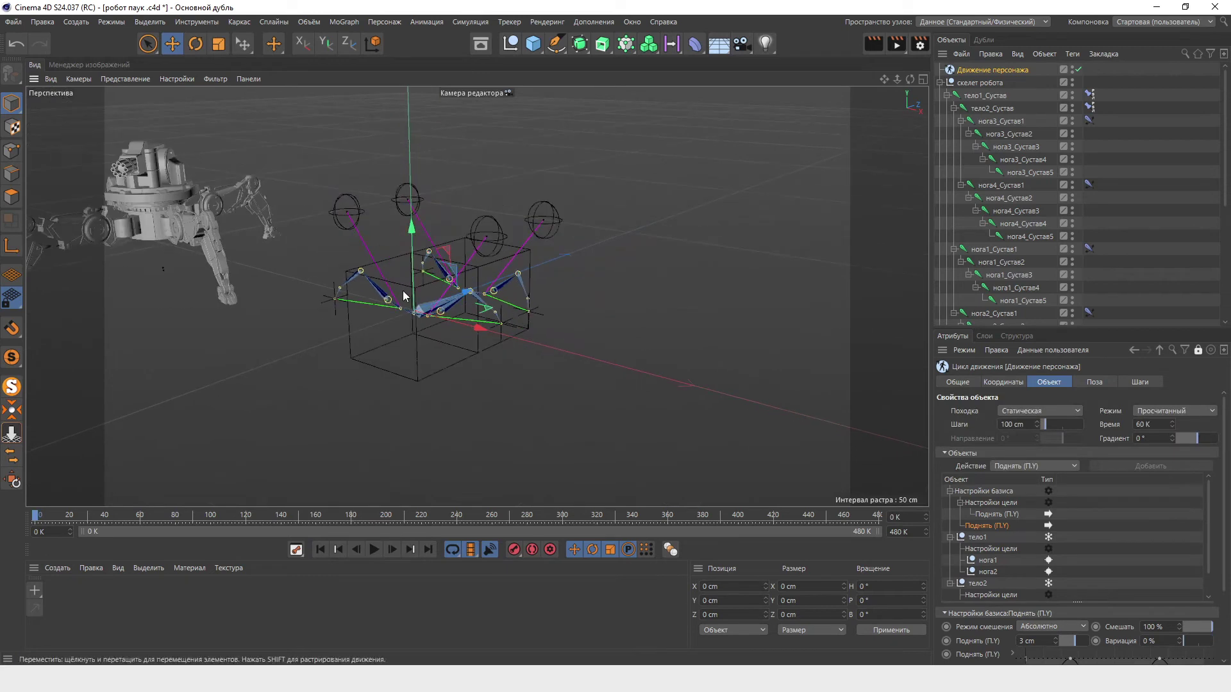
Step: Try X as the walk cycle's forward axis and preview the orientation
{"action": "left_click", "coordinate": [1093, 382]}
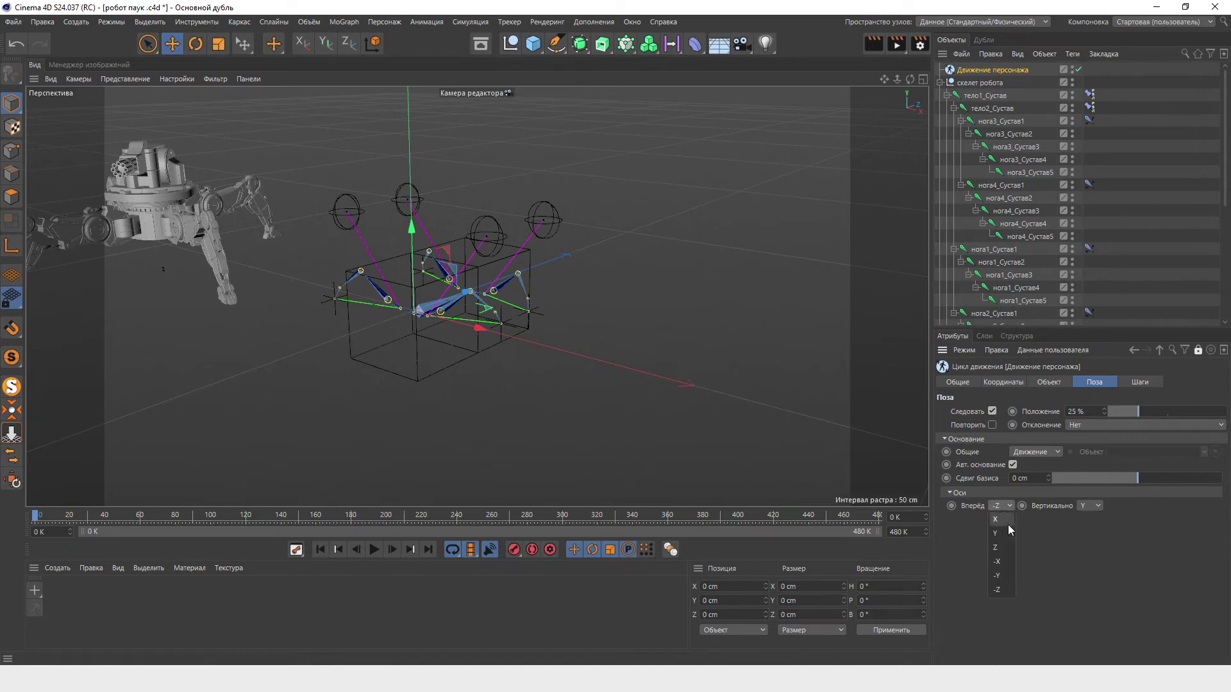
{"action": "left_click", "coordinate": [1007, 525]}
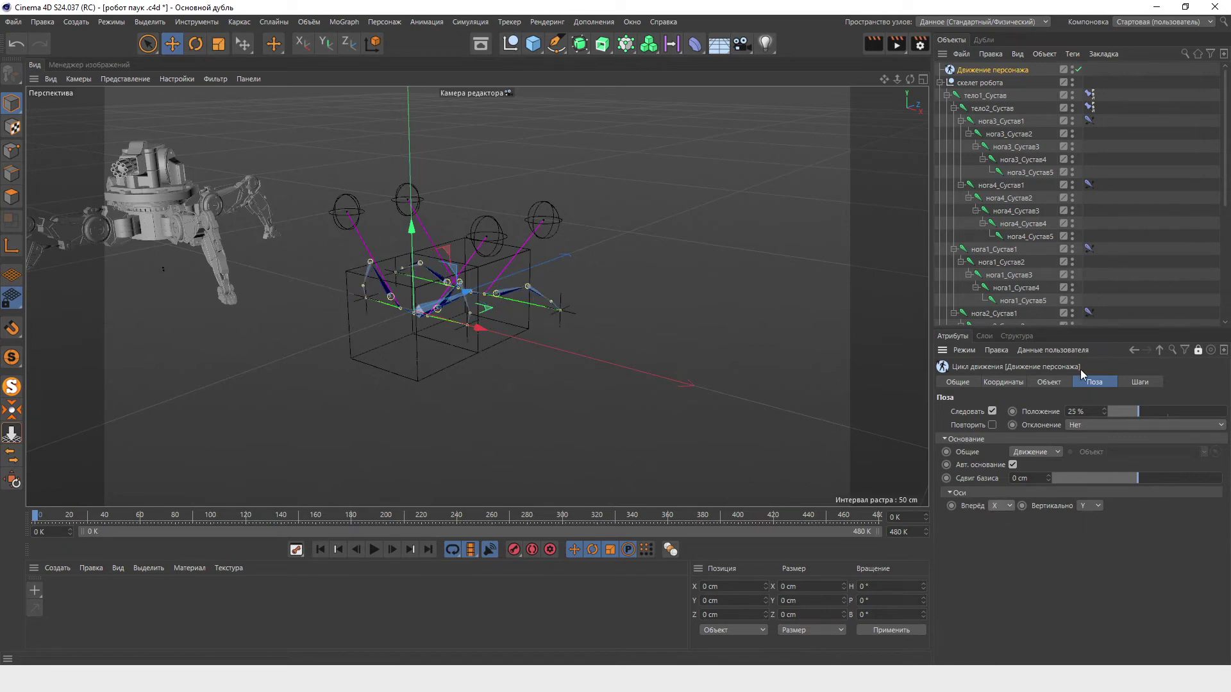
{"action": "left_click", "coordinate": [375, 551]}
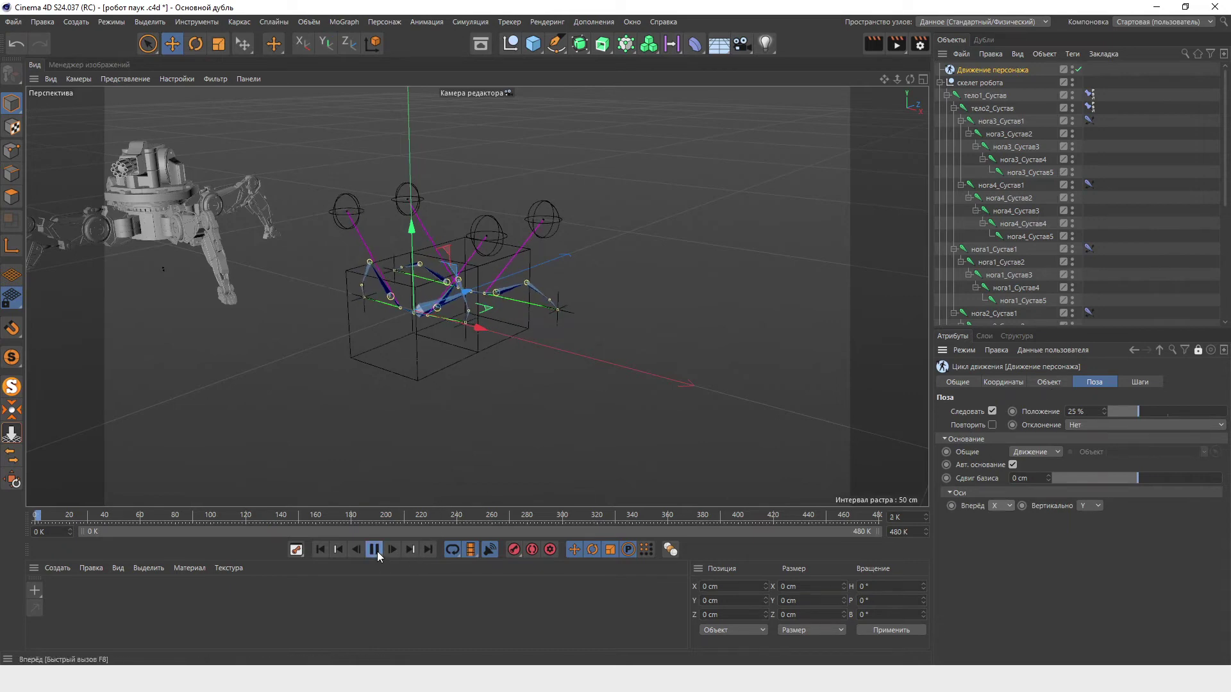
{"action": "left_click", "coordinate": [375, 549]}
{"action": "left_click", "coordinate": [320, 549]}
Step: Try the По прямой gait and preview the rig walking forward
{"action": "left_click", "coordinate": [1041, 385]}
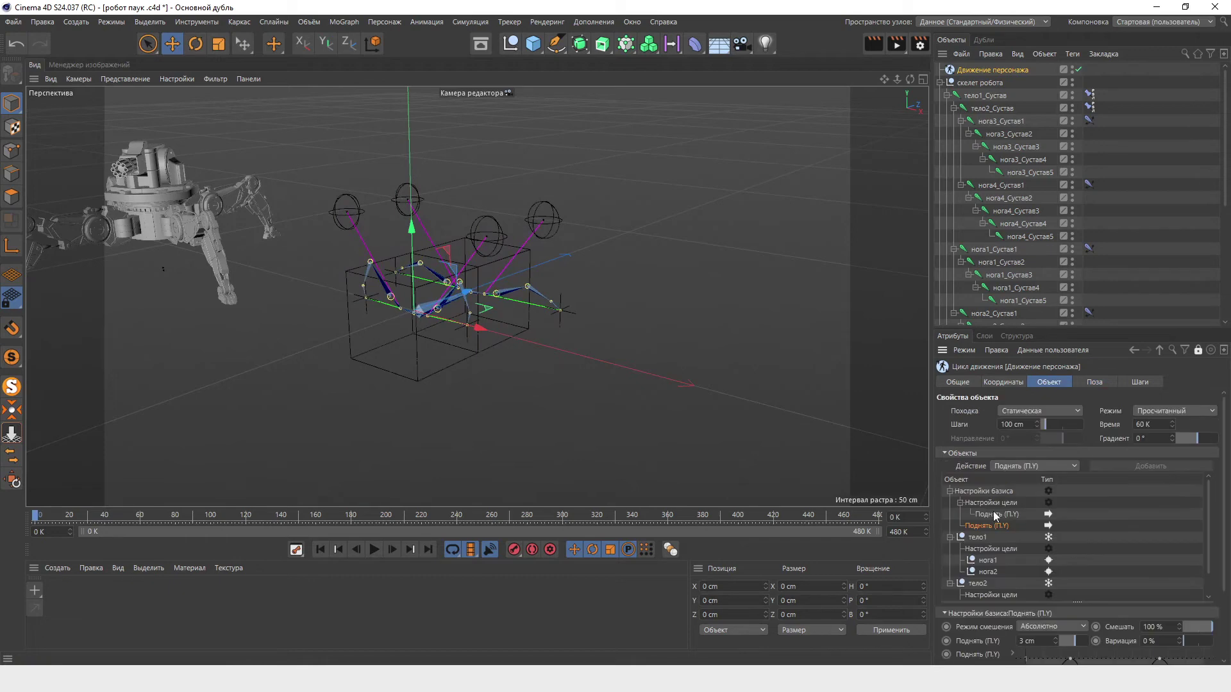
{"action": "left_click", "coordinate": [1024, 411]}
{"action": "left_click", "coordinate": [1024, 440]}
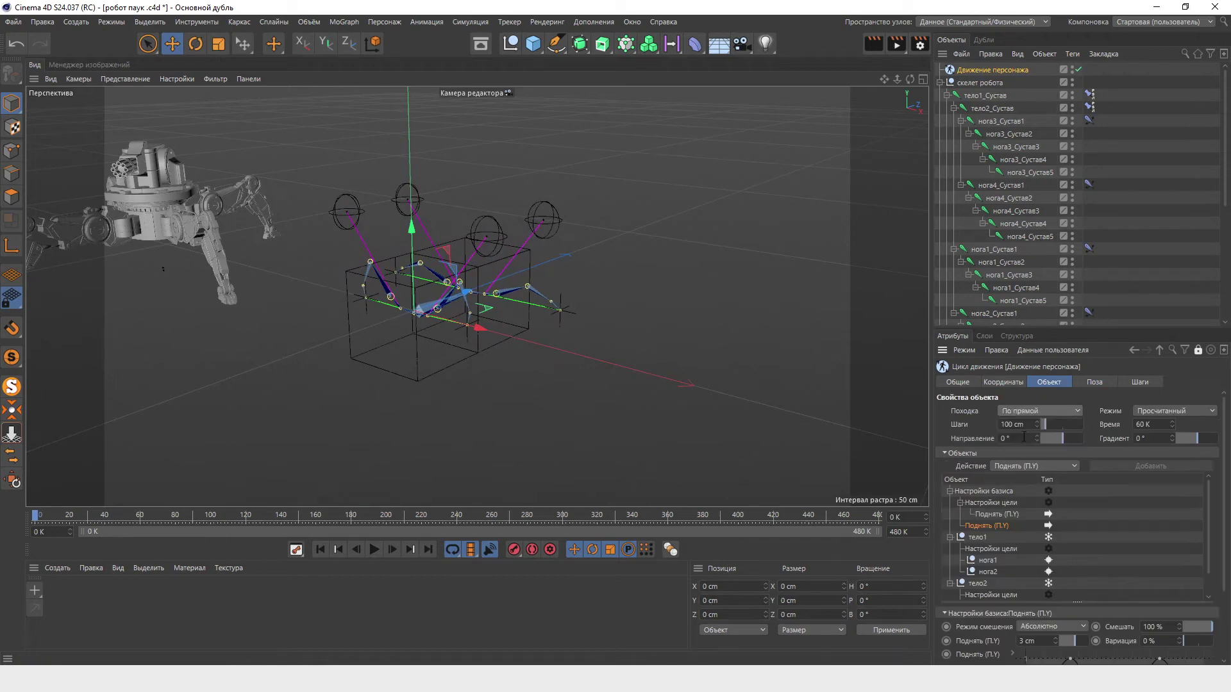
{"action": "left_click", "coordinate": [375, 549]}
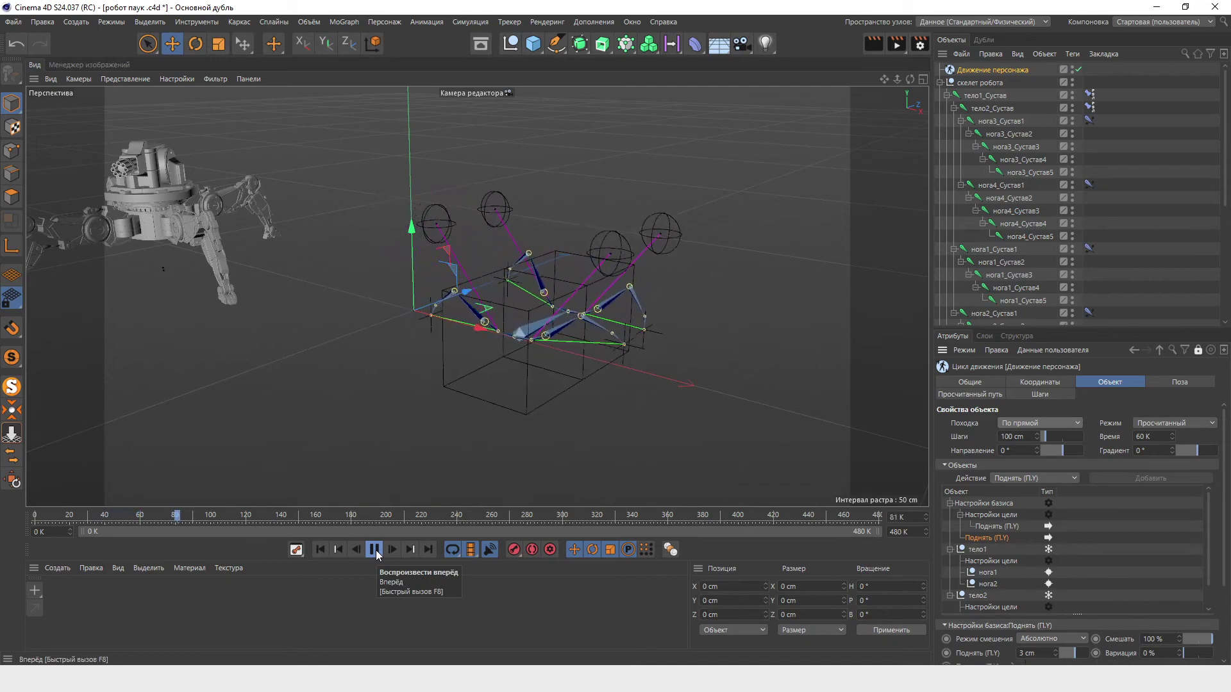
{"action": "left_click", "coordinate": [376, 550]}
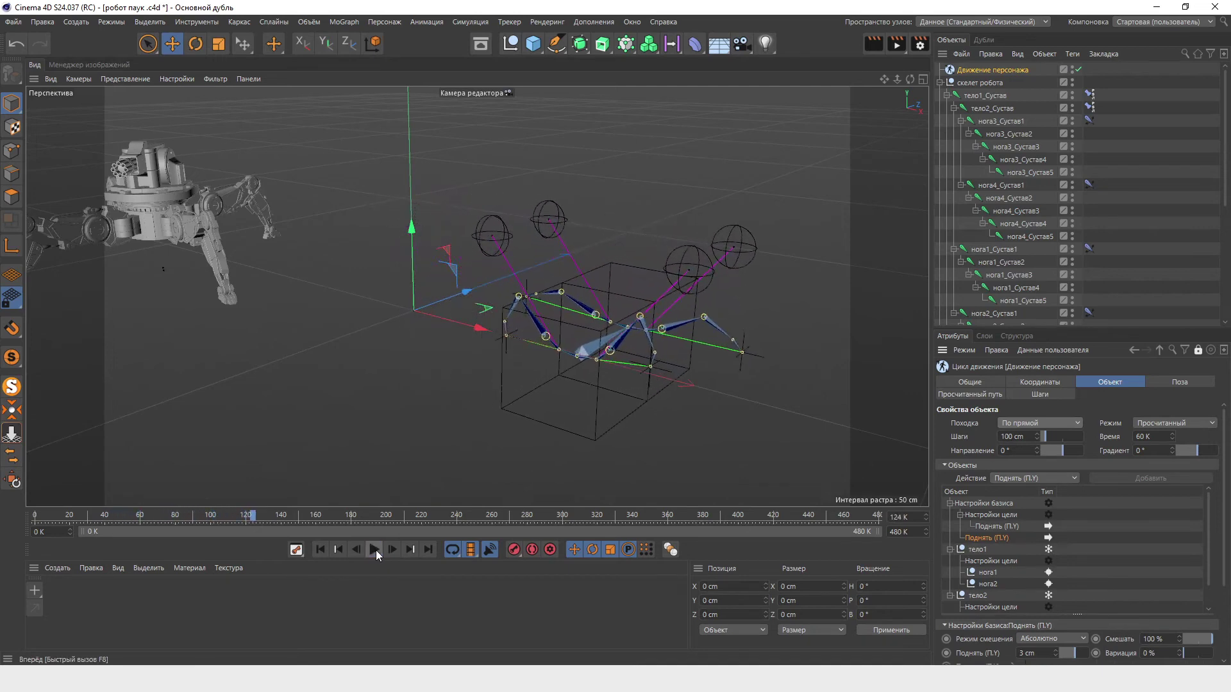
{"action": "left_click", "coordinate": [321, 549]}
Step: Set the forward axis to -Z and the gait to Статическая, then preview the steps
{"action": "left_click", "coordinate": [1178, 382]}
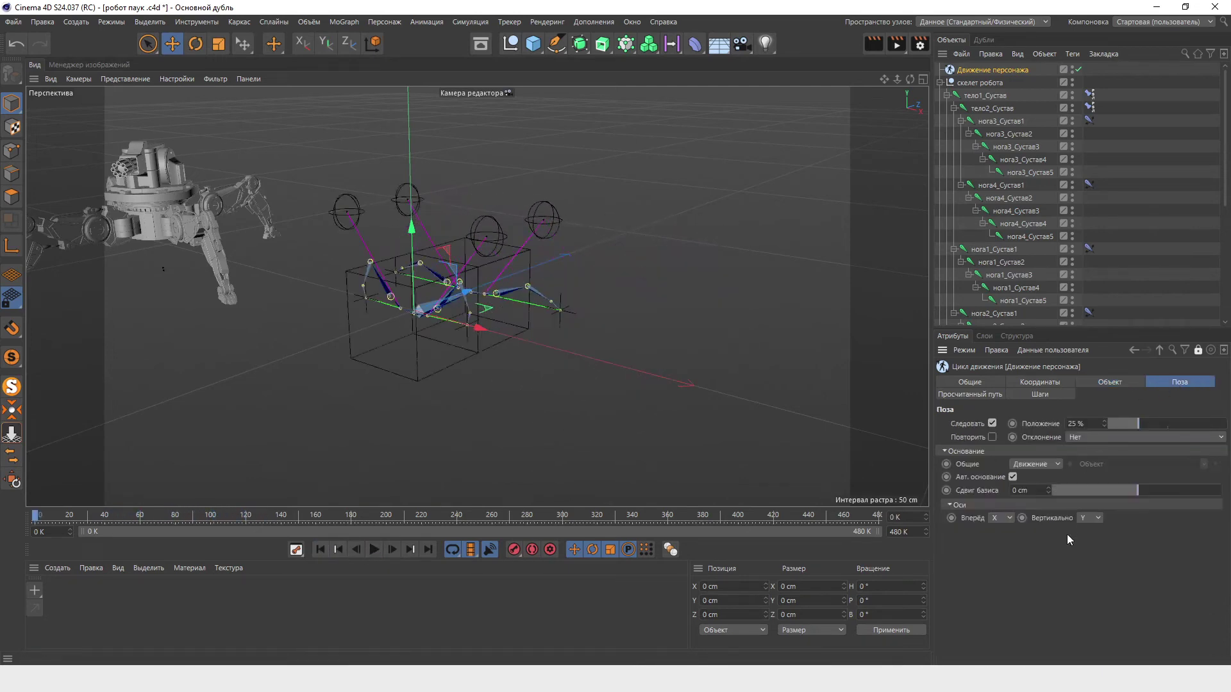
{"action": "left_click", "coordinate": [1010, 519]}
{"action": "left_click", "coordinate": [1013, 602]}
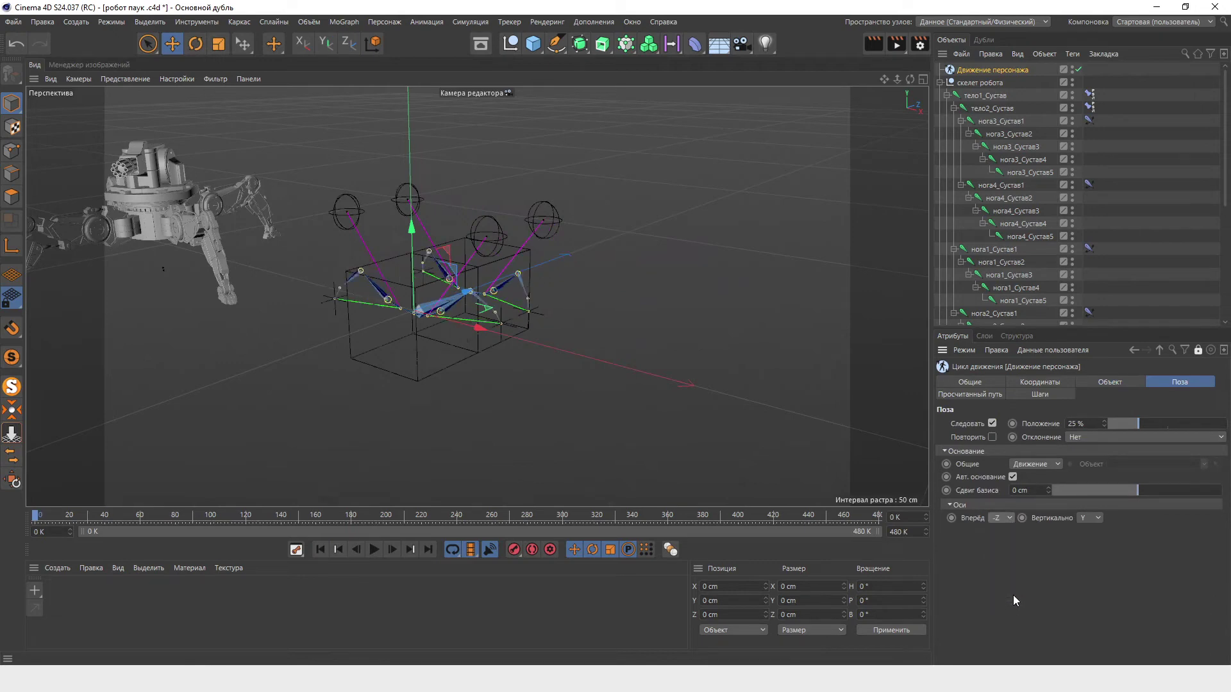
{"action": "left_click", "coordinate": [1089, 382]}
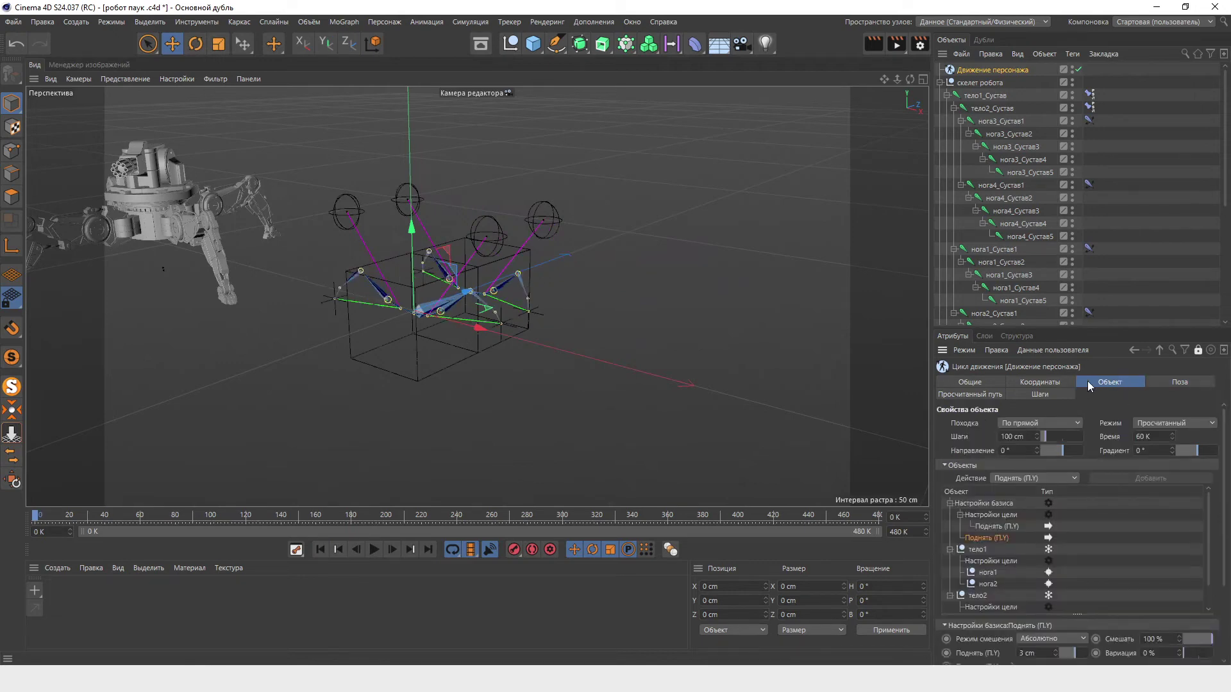
{"action": "left_click", "coordinate": [1045, 425]}
{"action": "left_click", "coordinate": [1043, 438]}
{"action": "left_click", "coordinate": [375, 550]}
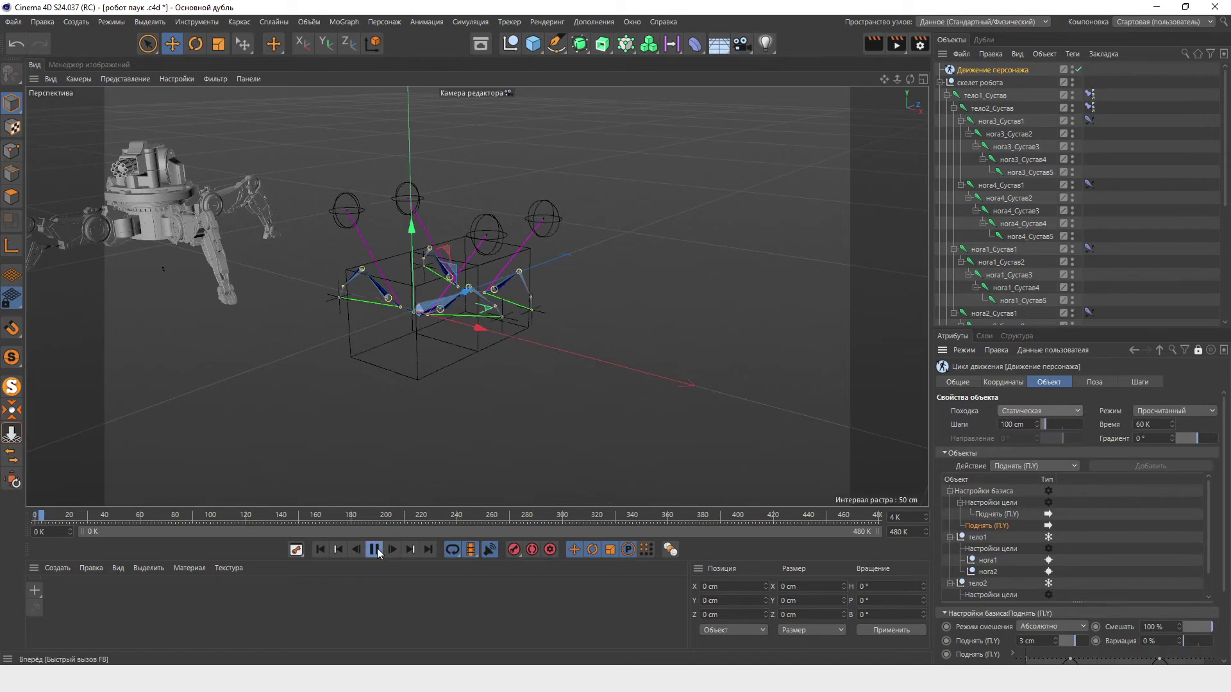
{"action": "left_click", "coordinate": [319, 549]}
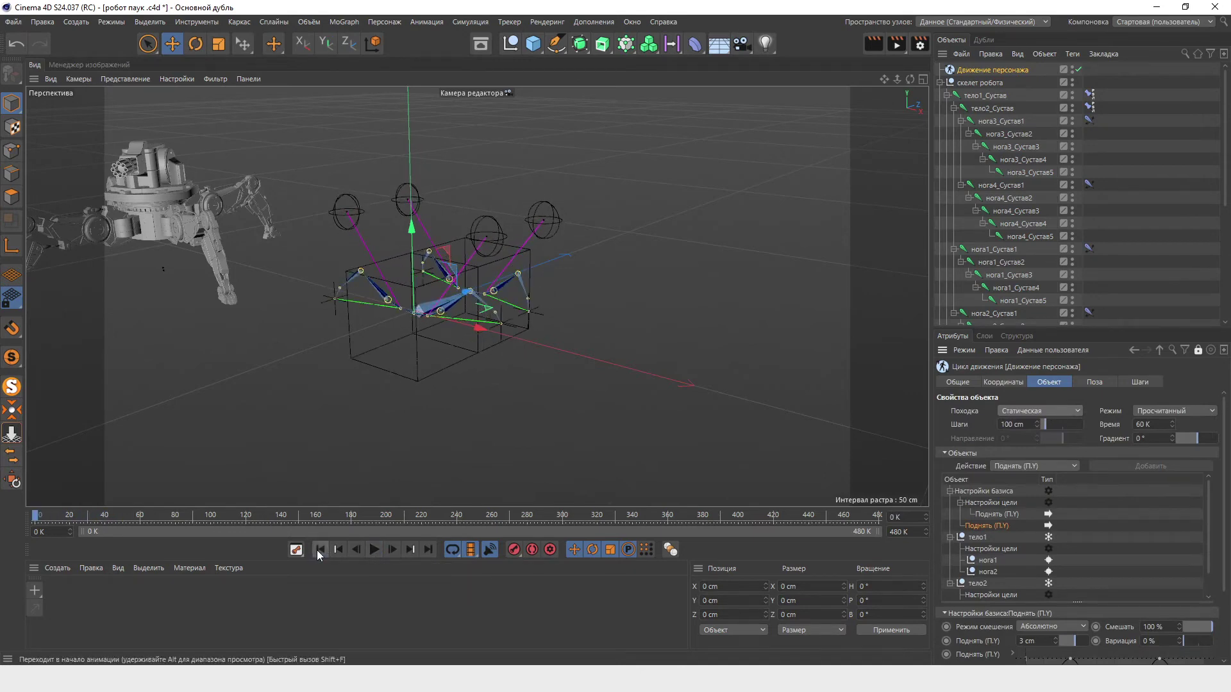
Step: Maximise the Top view and zoom to frame the area beside the rig
{"action": "middle_click", "coordinate": [581, 272]}
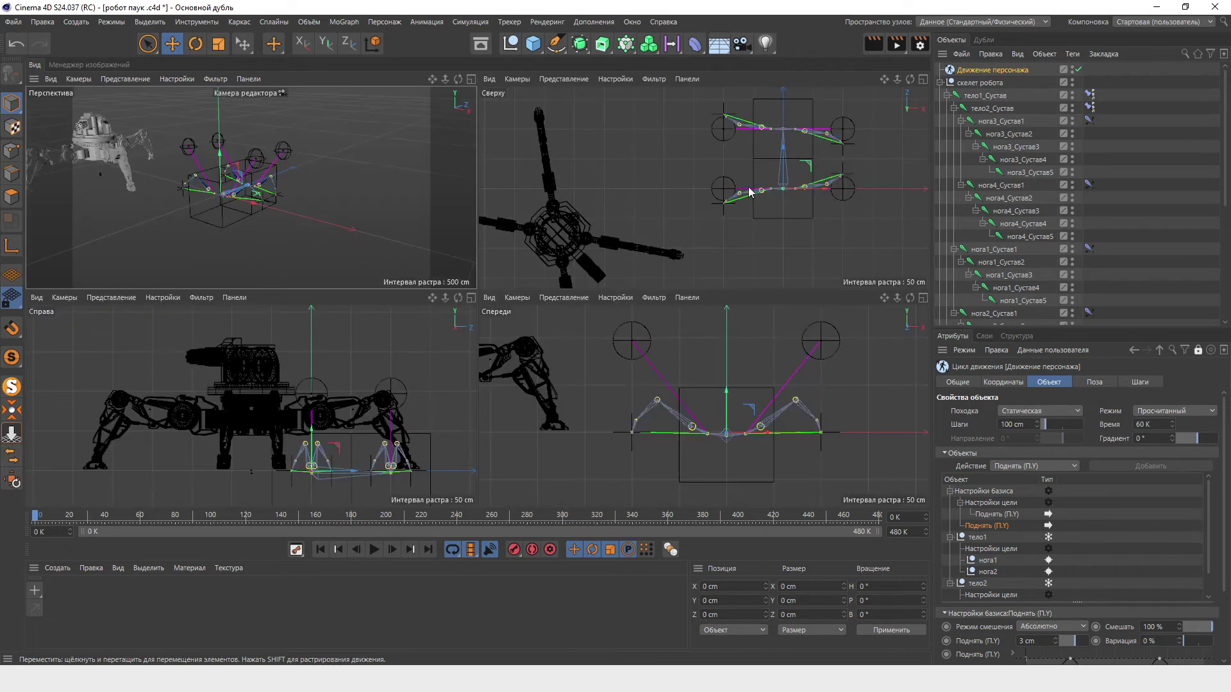
{"action": "middle_click", "coordinate": [742, 201]}
{"action": "scroll", "coordinate": [431, 316], "scroll_direction": "down", "scroll_amount": 3}
{"action": "scroll", "coordinate": [565, 241], "scroll_direction": "down", "scroll_amount": 3}
{"action": "scroll", "coordinate": [619, 324], "scroll_direction": "up", "scroll_amount": 1}
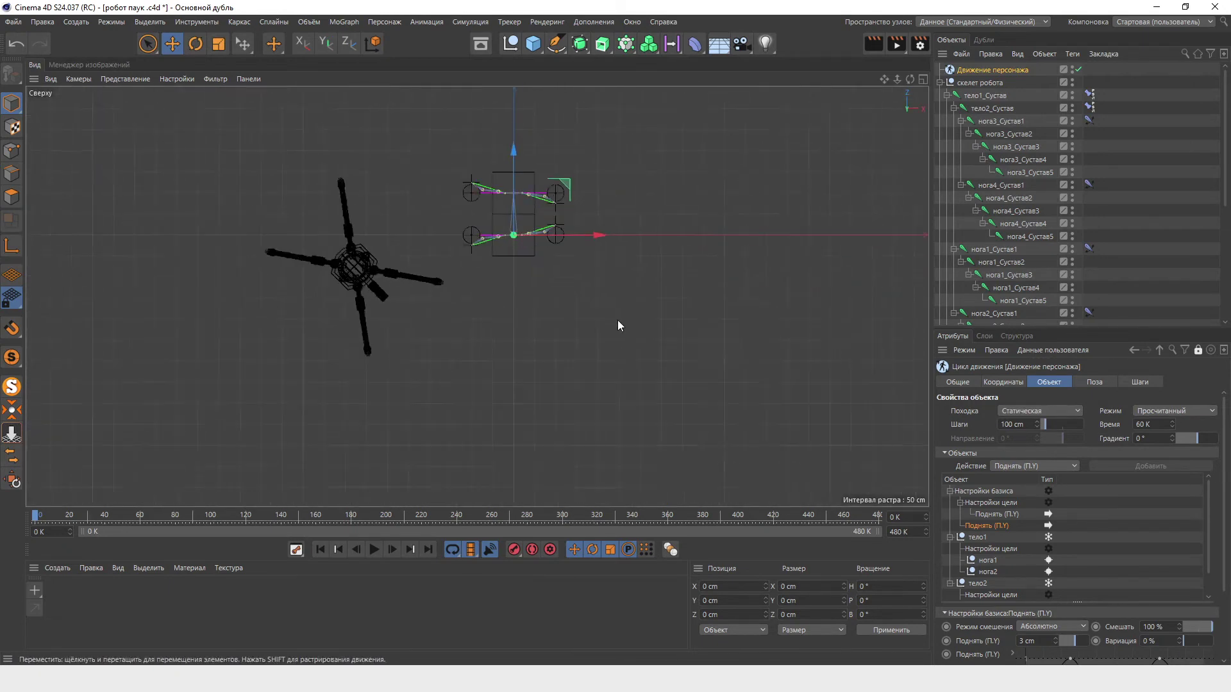
Step: Draw an S-shaped spline path beside the rig with the Spline Pen
{"action": "left_click", "coordinate": [556, 45]}
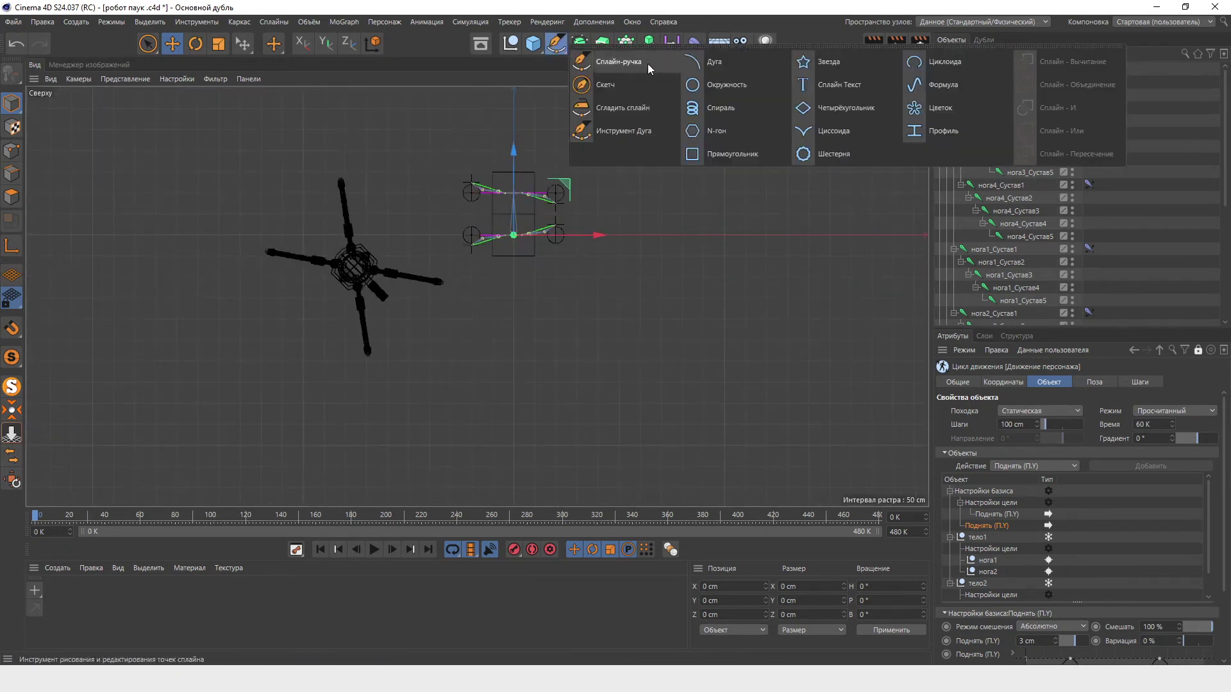
{"action": "left_click", "coordinate": [647, 63]}
{"action": "left_click", "coordinate": [504, 111]}
{"action": "left_click_drag", "start_coordinate": [582, 150], "coordinate": [593, 164]}
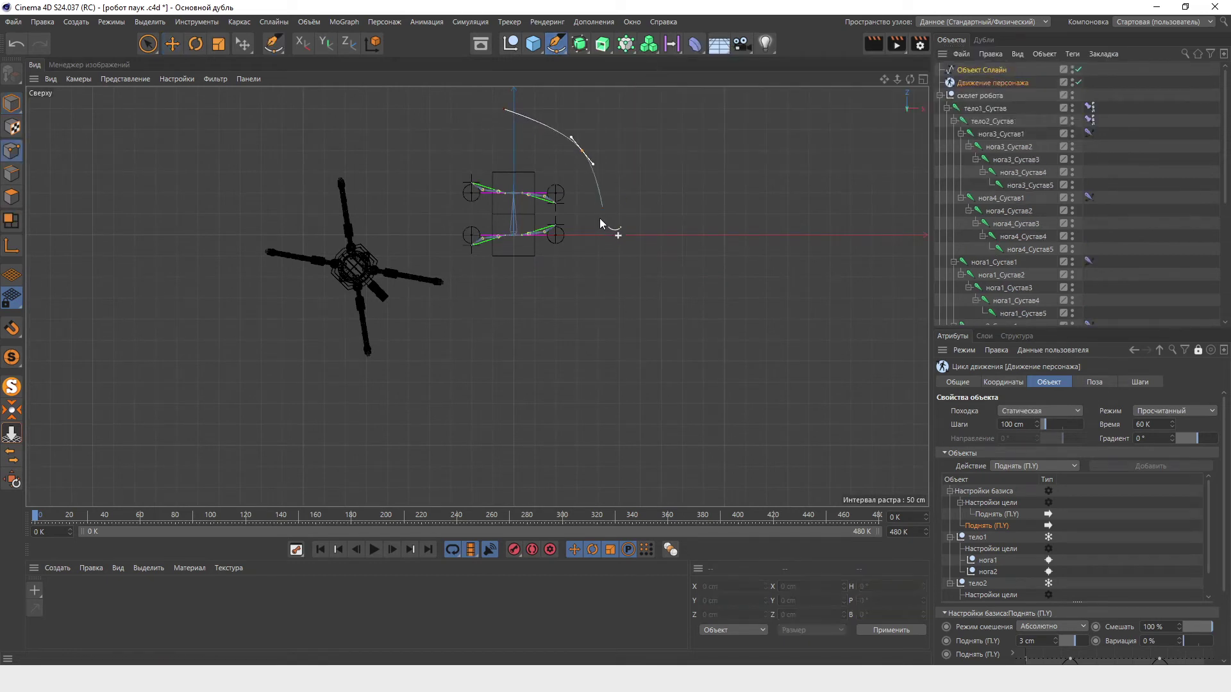
{"action": "left_click_drag", "start_coordinate": [598, 226], "coordinate": [606, 221]}
{"action": "left_click", "coordinate": [509, 459]}
{"action": "left_click_drag", "start_coordinate": [487, 446], "coordinate": [482, 445]}
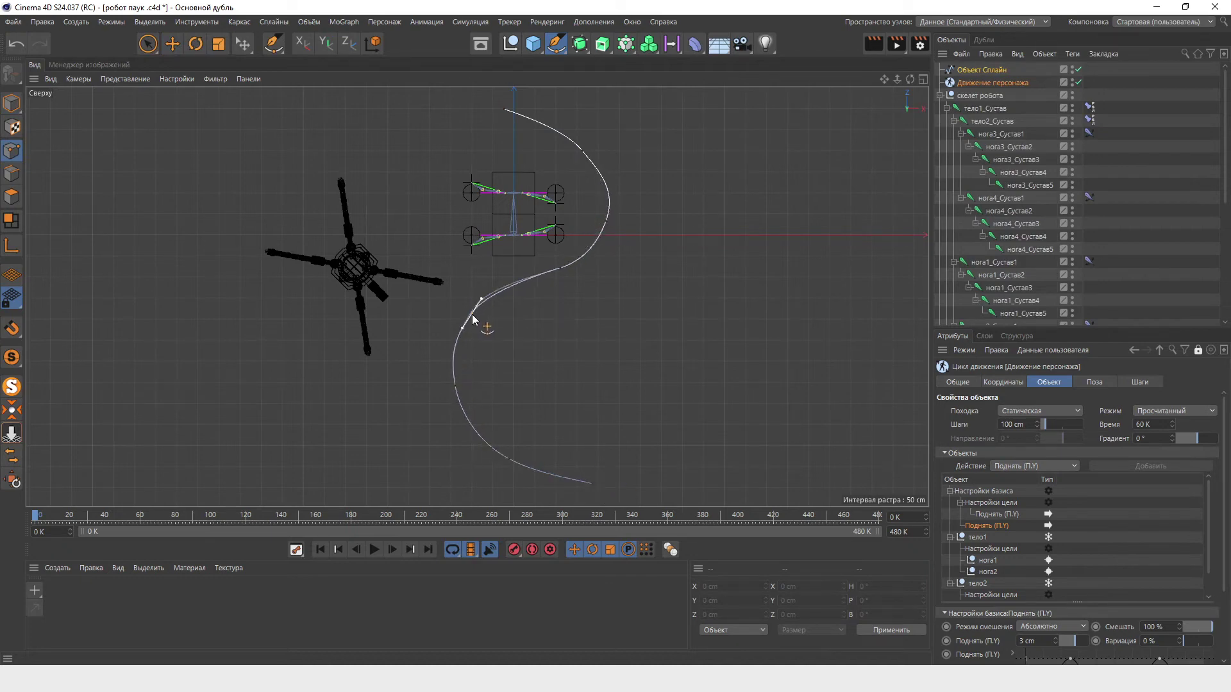
{"action": "left_click_drag", "start_coordinate": [610, 232], "coordinate": [622, 213]}
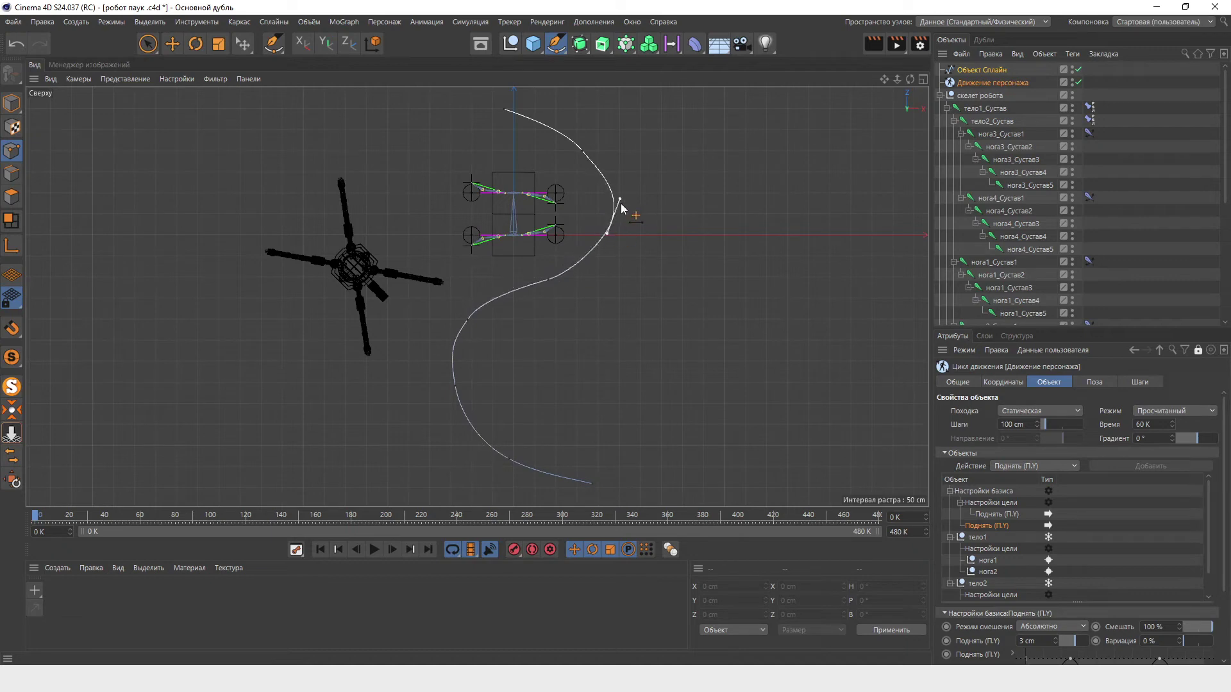
Step: Refine the path's bends and end tangent, then return to the Perspective view
{"action": "left_click", "coordinate": [592, 166]}
{"action": "left_click_drag", "start_coordinate": [592, 166], "coordinate": [586, 146]}
{"action": "left_click_drag", "start_coordinate": [564, 283], "coordinate": [576, 276]}
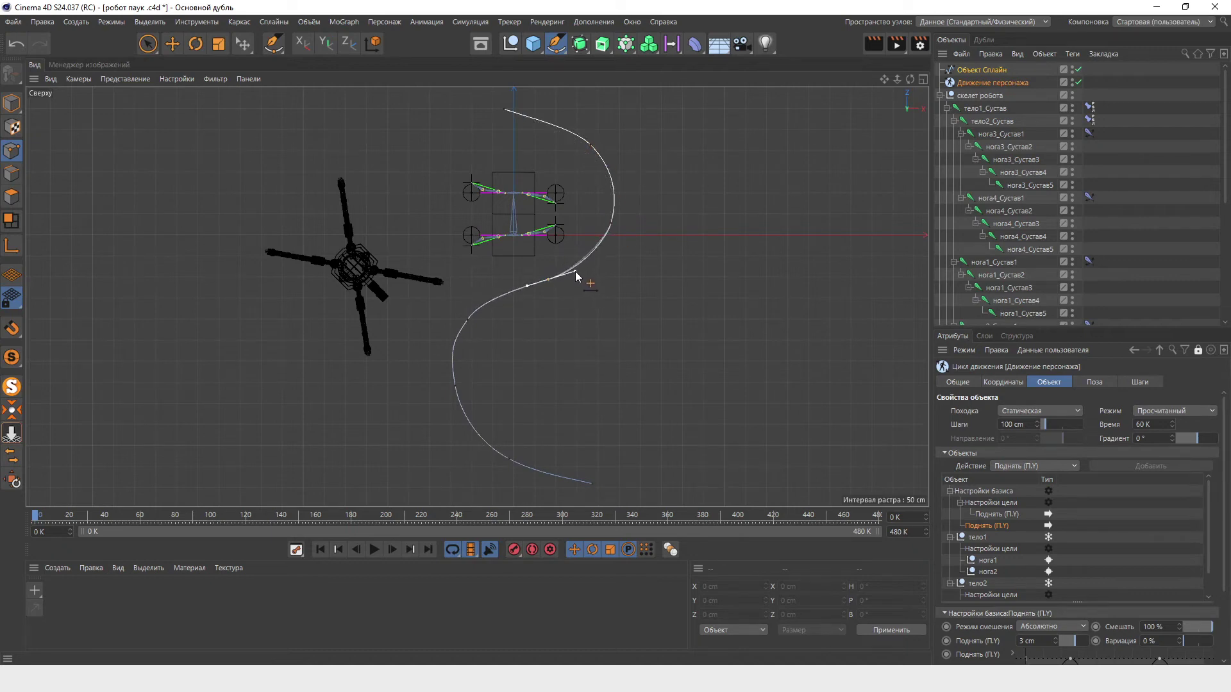
{"action": "left_click_drag", "start_coordinate": [450, 356], "coordinate": [452, 368]}
{"action": "left_click", "coordinate": [577, 481]}
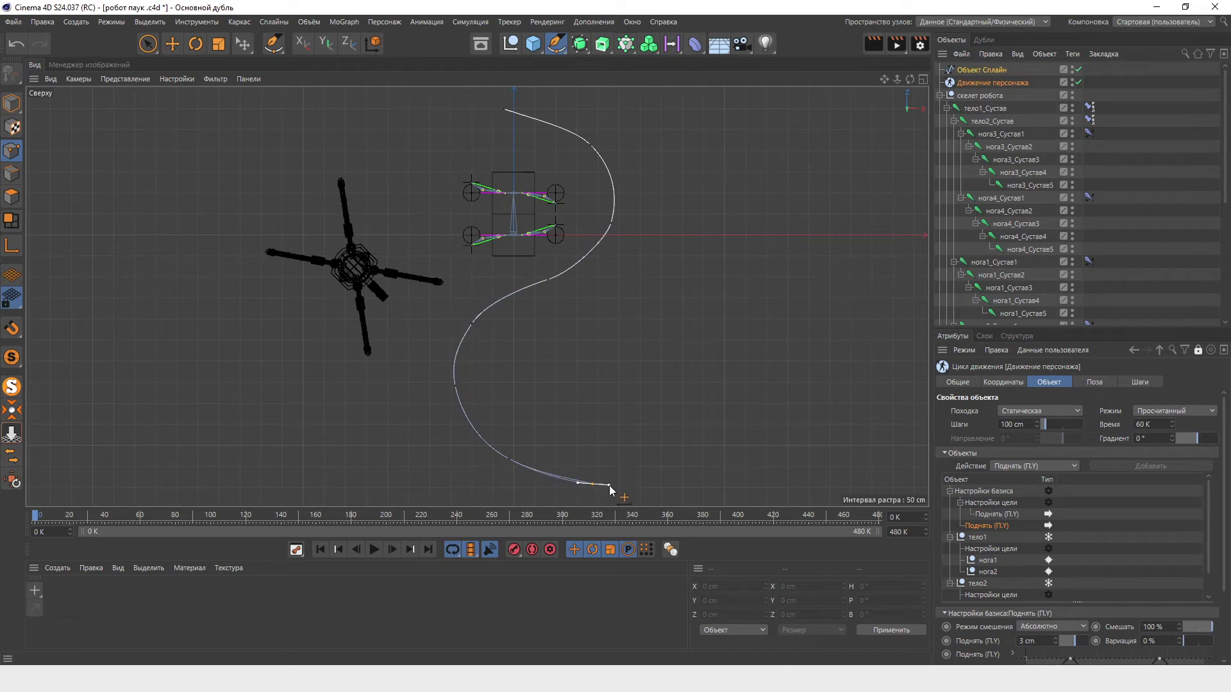
{"action": "mouse_move", "coordinate": [607, 492]}
{"action": "left_mouse_down"}
{"action": "mouse_move", "coordinate": [100, 190]}
{"action": "mouse_move", "coordinate": [197, 200]}
{"action": "left_mouse_up"}
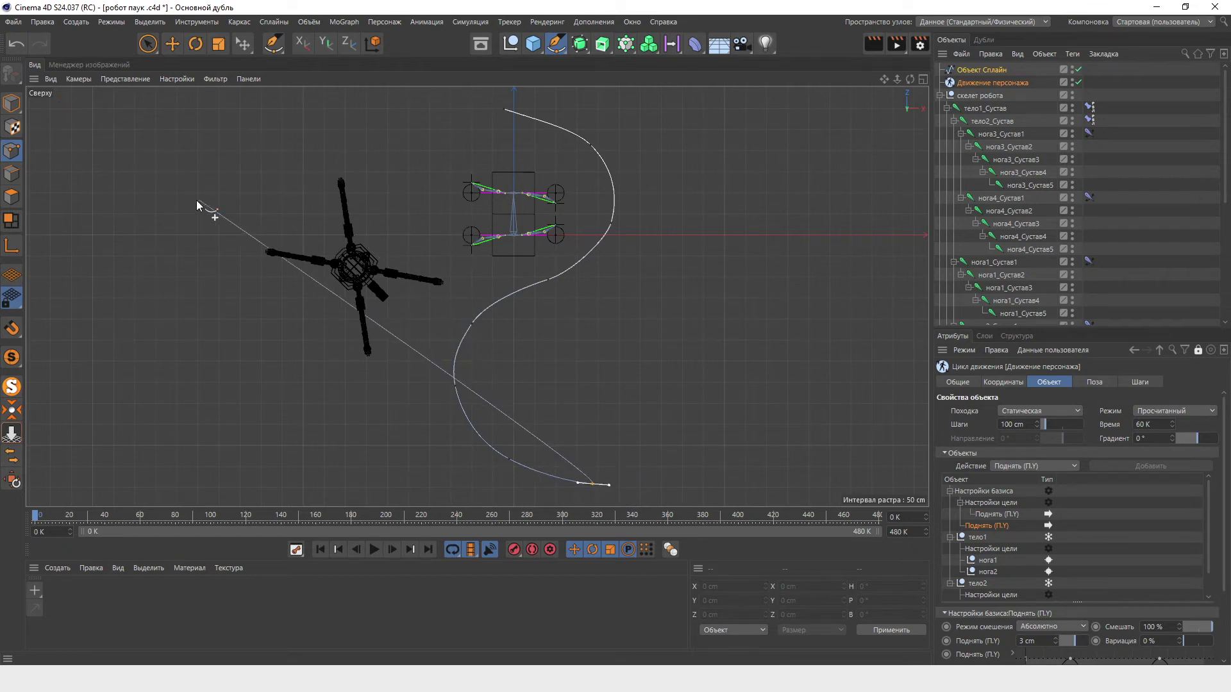
{"action": "middle_click", "coordinate": [332, 276]}
{"action": "left_click", "coordinate": [171, 47]}
{"action": "middle_click", "coordinate": [356, 178]}
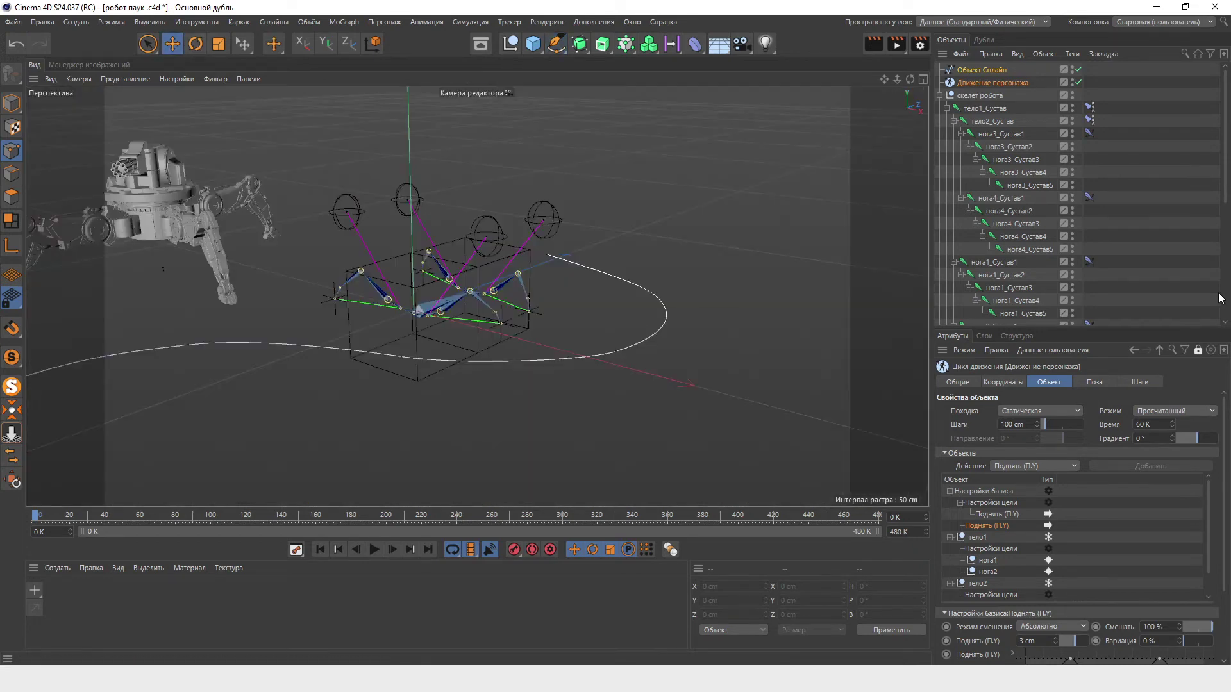
Step: Set Движение персонажа's gait to Путь with Объект Сплайн as the path, then play it
{"action": "left_click", "coordinate": [972, 82]}
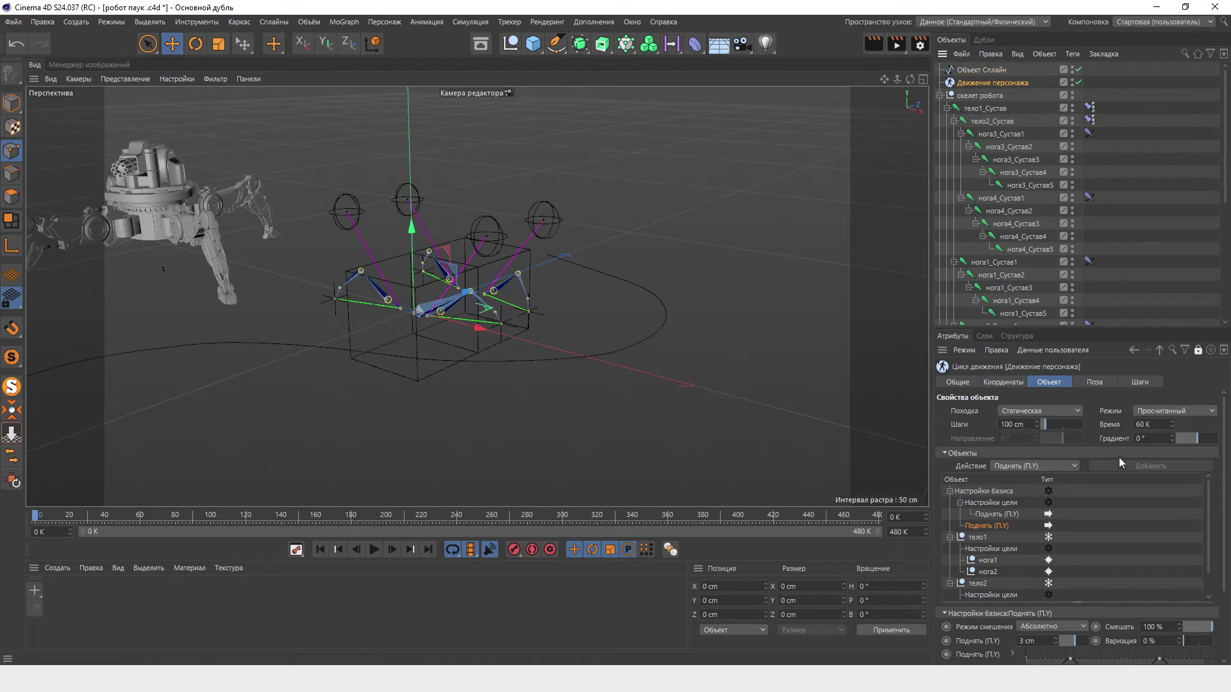
{"action": "left_click", "coordinate": [1028, 414]}
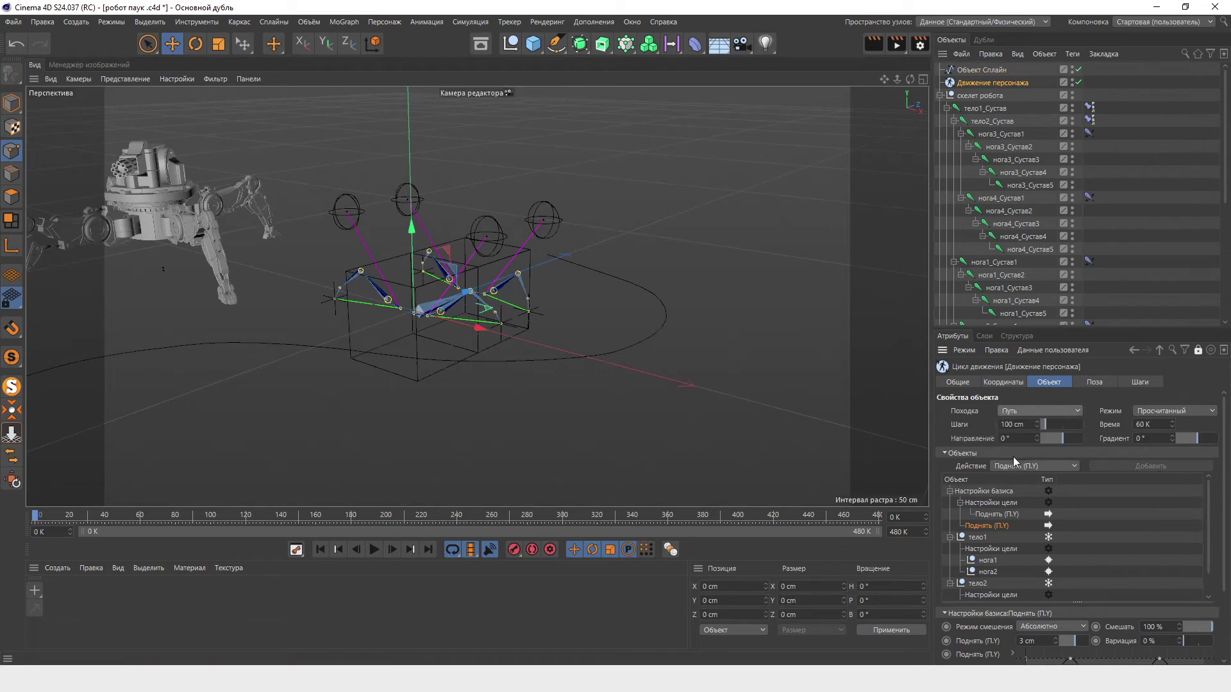
{"action": "left_click", "coordinate": [1014, 457]}
{"action": "left_click_drag", "start_coordinate": [978, 70], "coordinate": [1058, 450]}
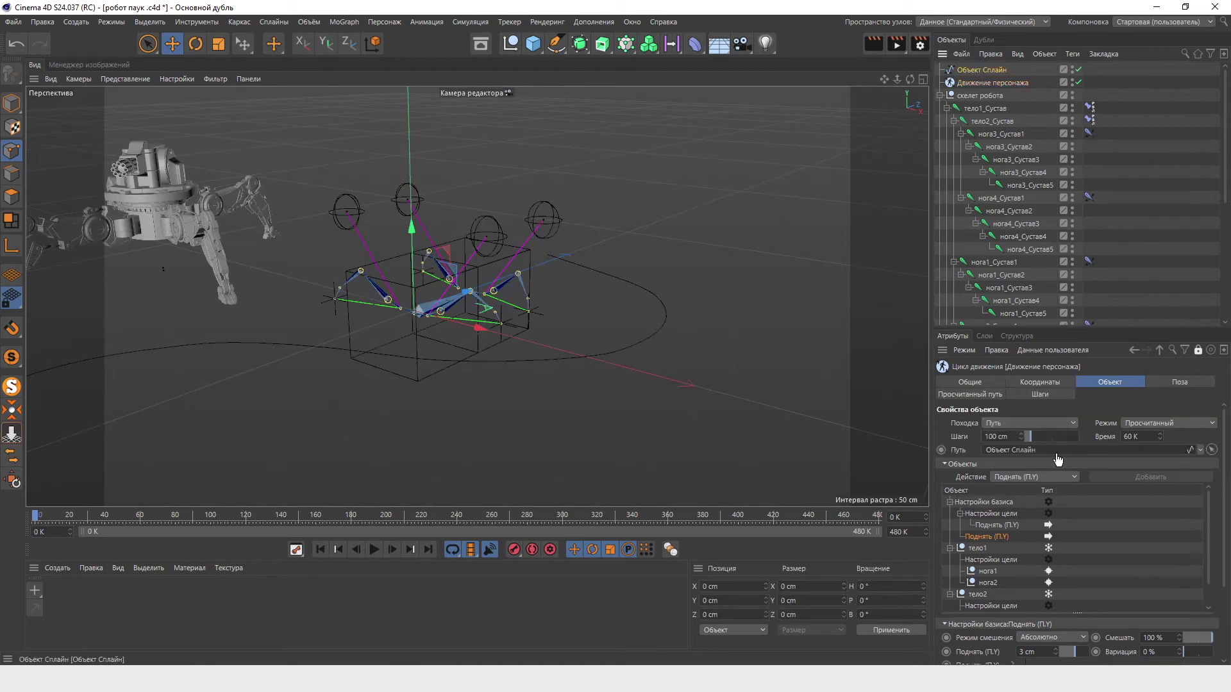
{"action": "left_click_drag", "start_coordinate": [660, 320], "coordinate": [639, 420], "text": "alt"}
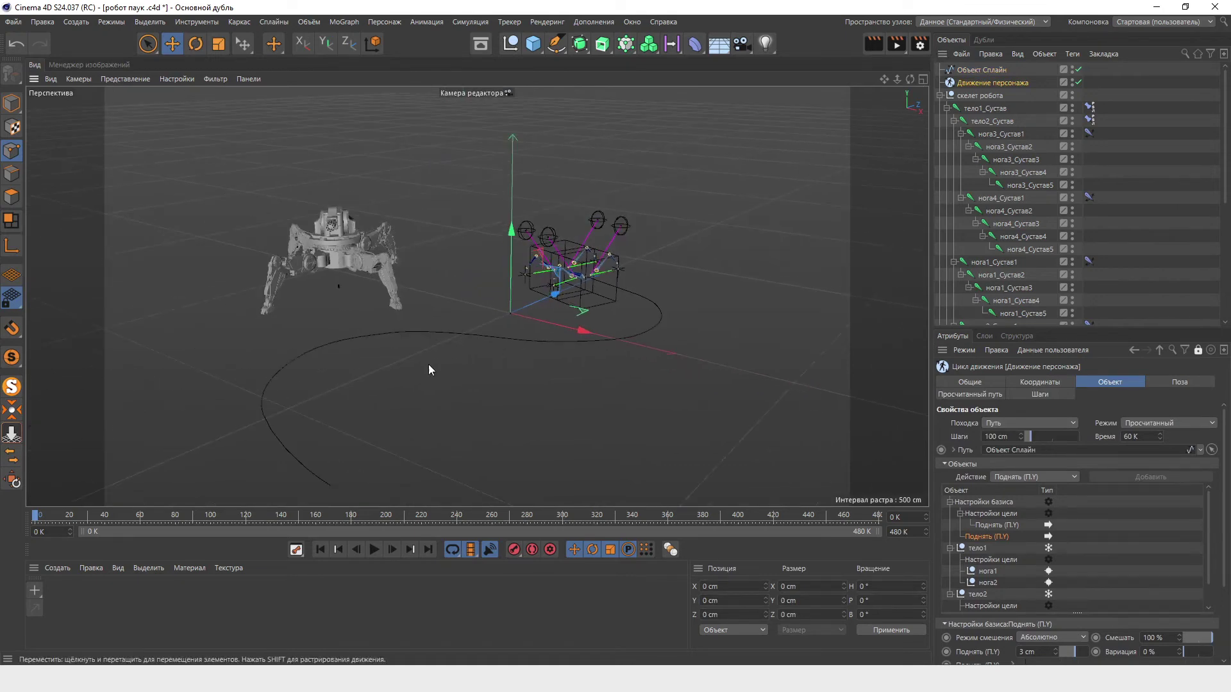
{"action": "left_click", "coordinate": [374, 549]}
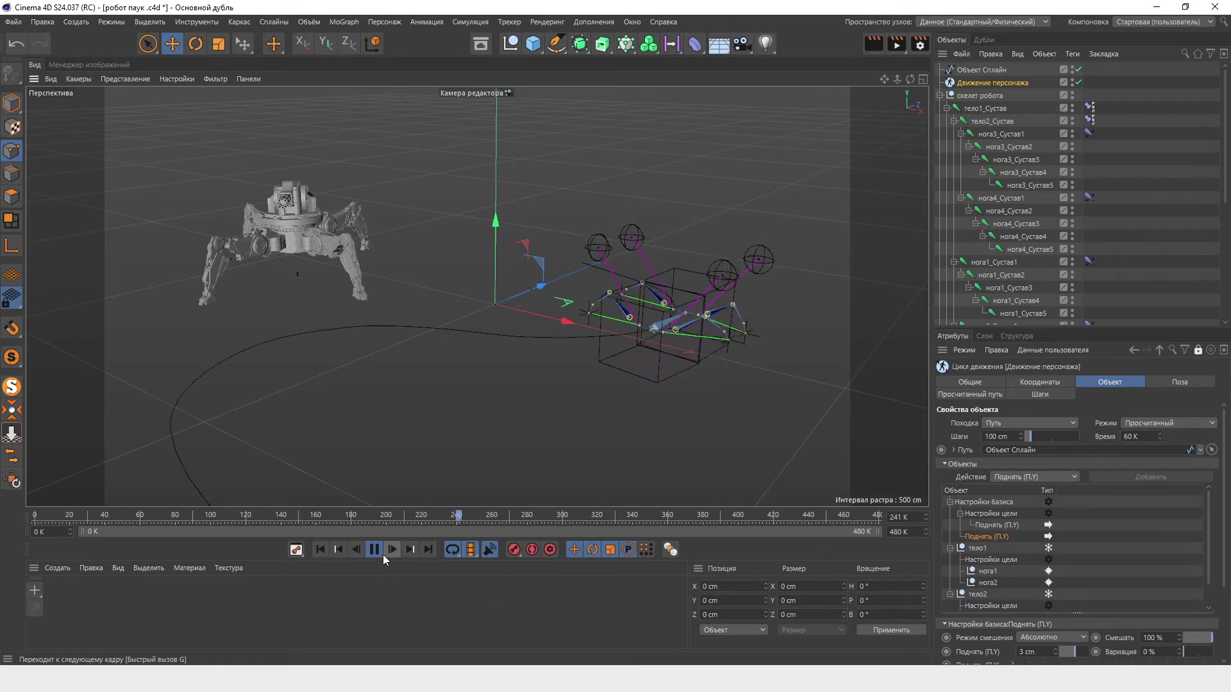
Step: Stop the walk preview, rewind to frame 0, and show the primitives list
{"action": "left_click", "coordinate": [374, 550]}
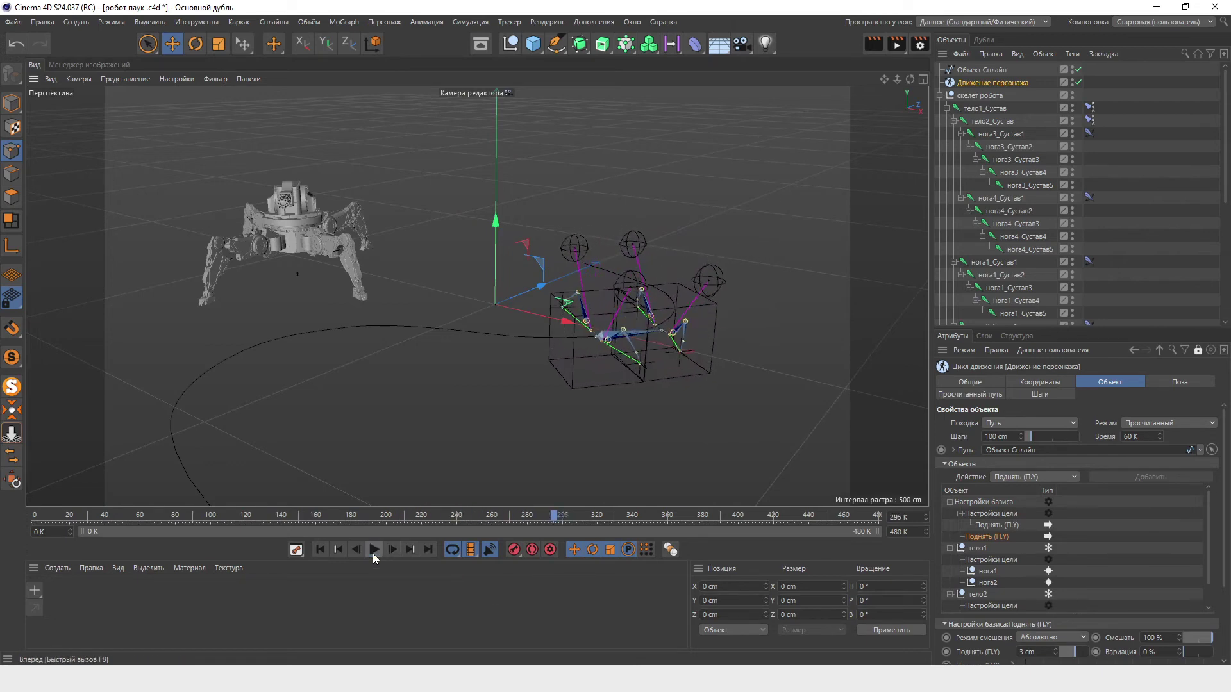
{"action": "left_click", "coordinate": [320, 552]}
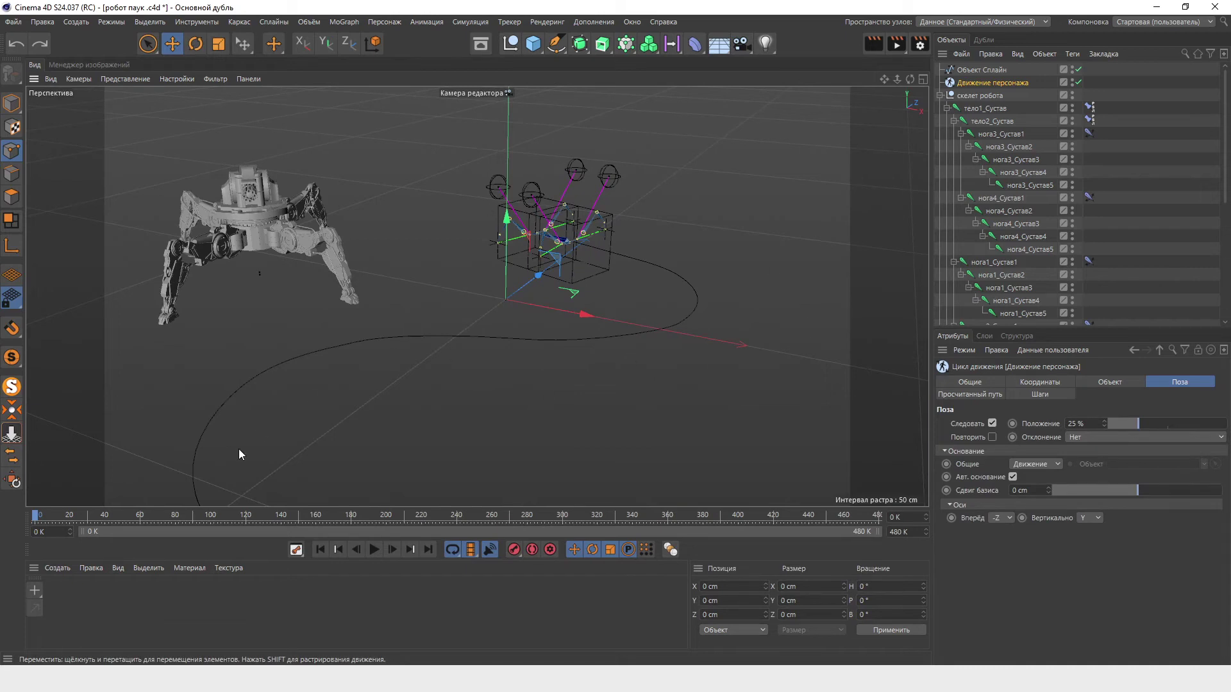
{"action": "left_click", "coordinate": [533, 45]}
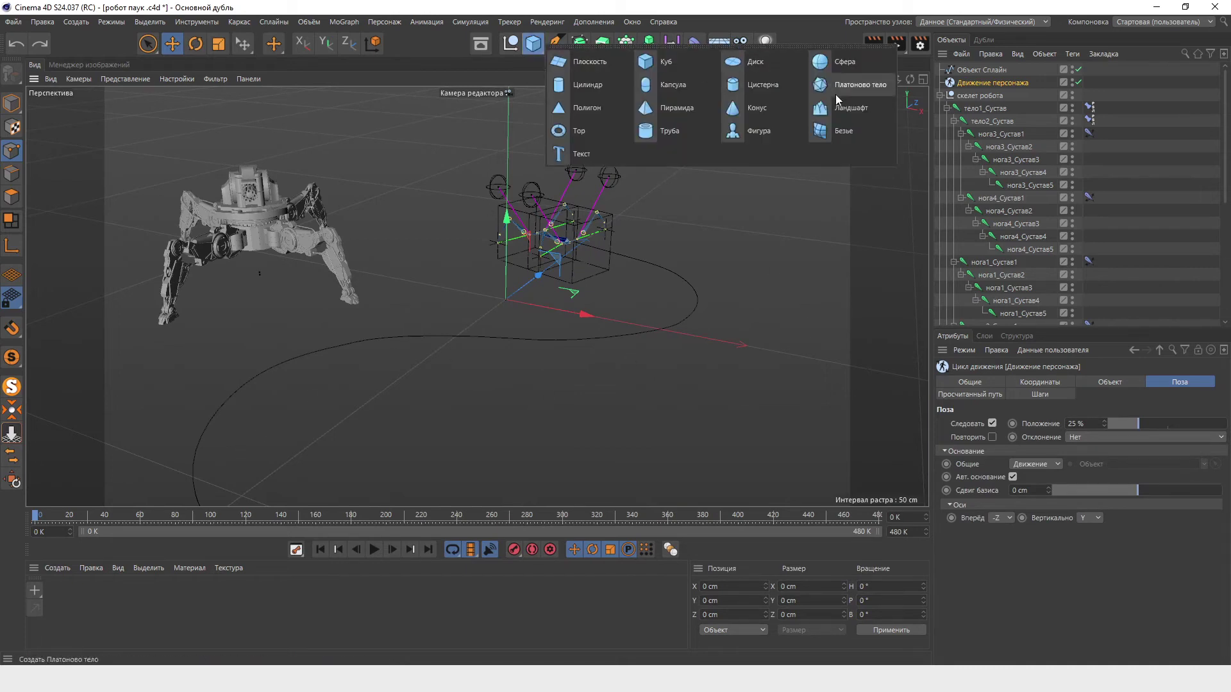
Step: Add a Ландшафт terrain and scale it up to roughly 219 percent
{"action": "left_click", "coordinate": [840, 108]}
{"action": "scroll", "coordinate": [569, 210], "scroll_direction": "down", "scroll_amount": 2}
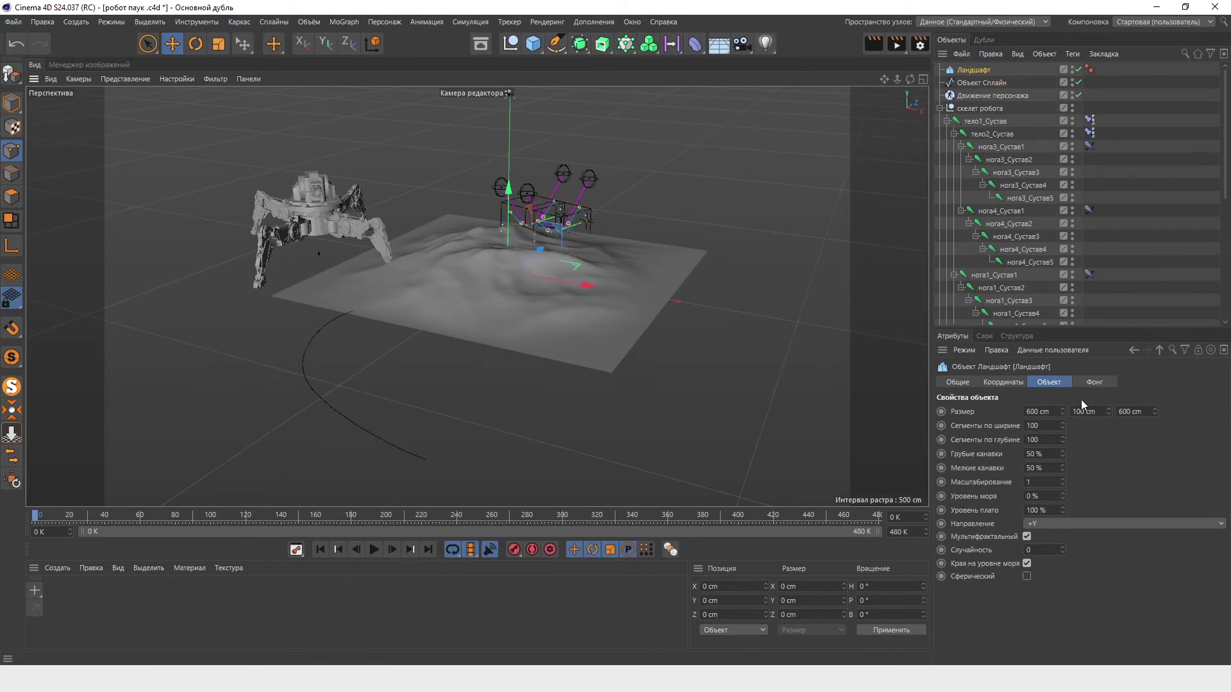
{"action": "key", "text": "t"}
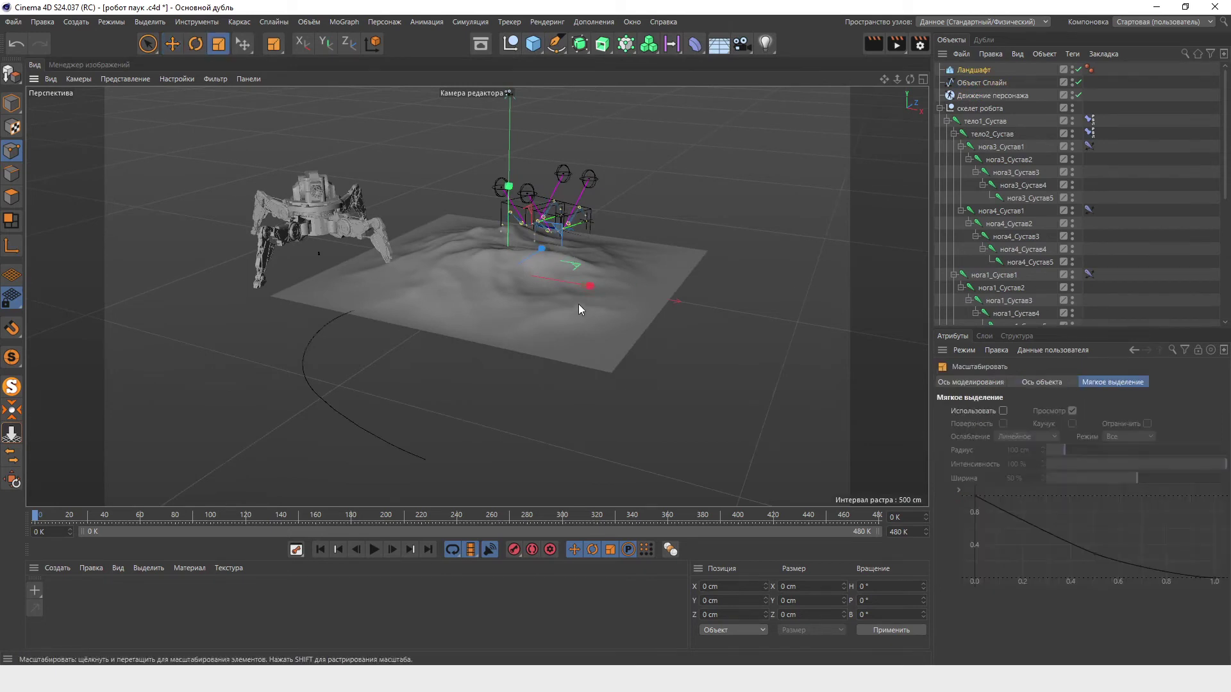
{"action": "left_click_drag", "start_coordinate": [579, 306], "coordinate": [574, 224]}
Step: With the landscape hidden, raise Объект Сплайн to about 169 cm in Y
{"action": "left_click", "coordinate": [567, 230]}
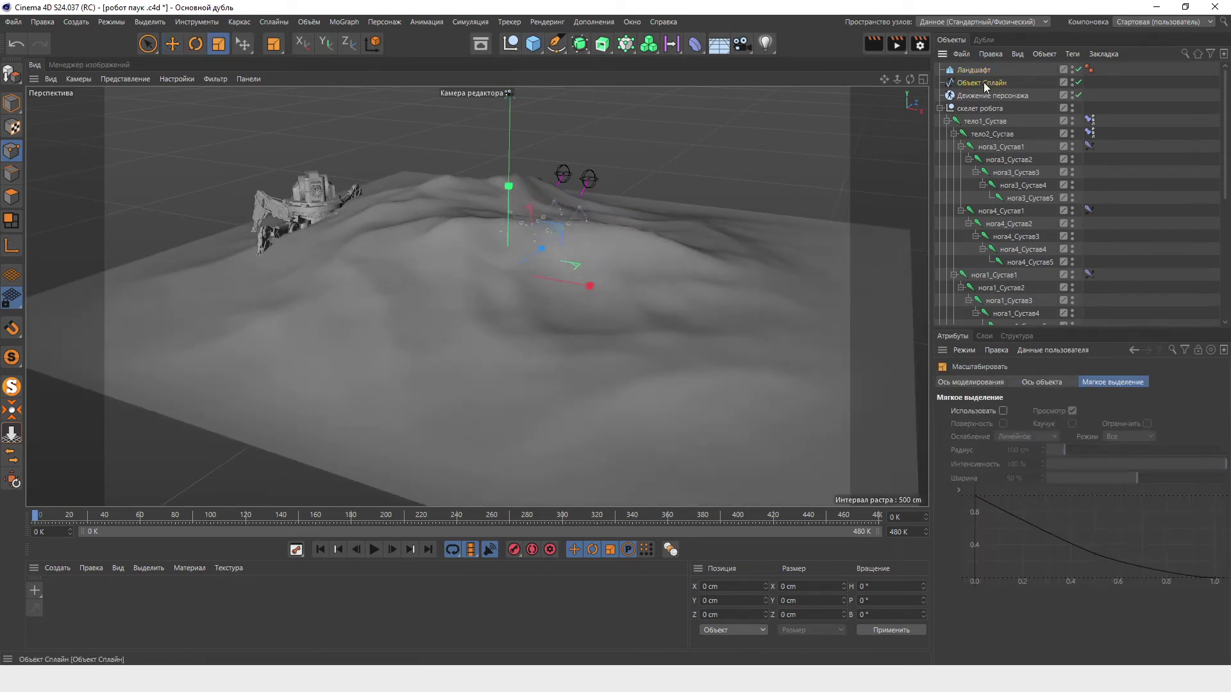
{"action": "key", "text": "e"}
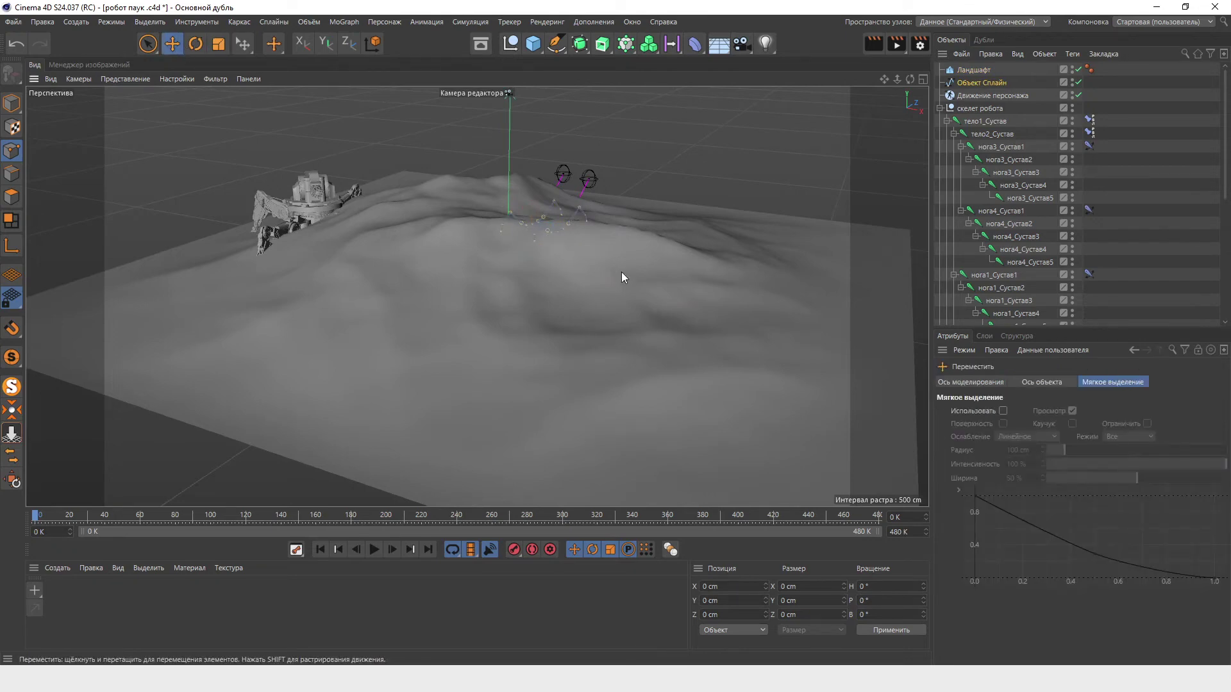
{"action": "left_click", "coordinate": [1078, 70]}
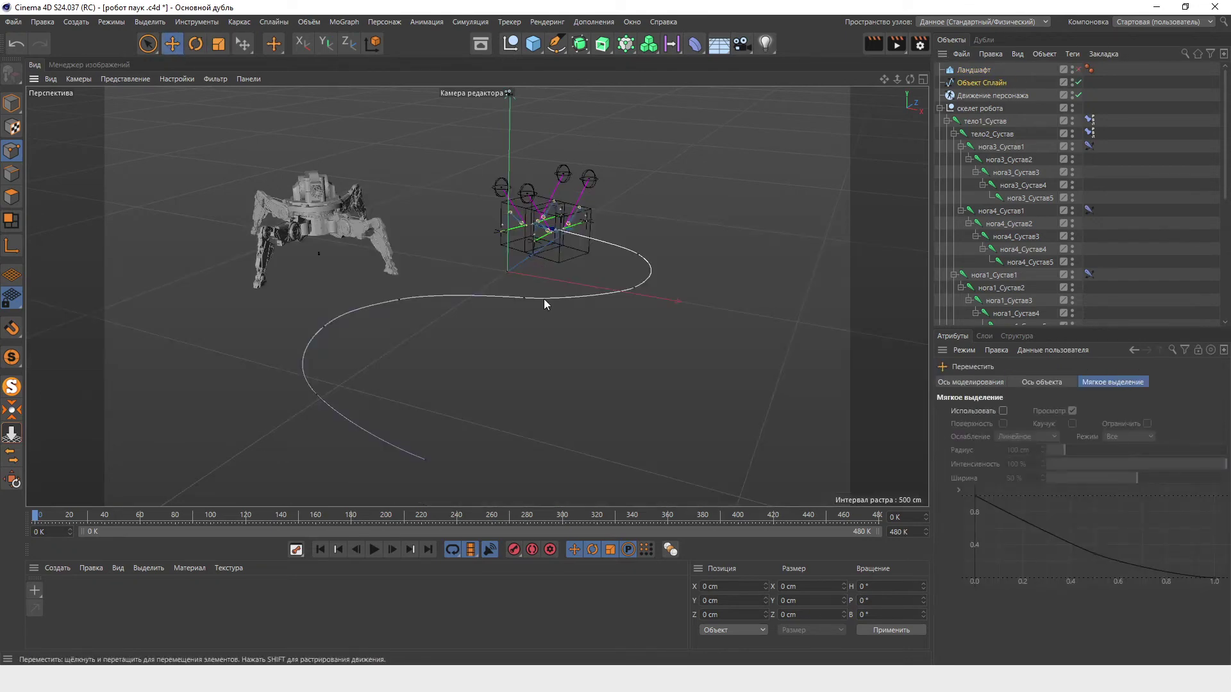
{"action": "left_click", "coordinate": [988, 83]}
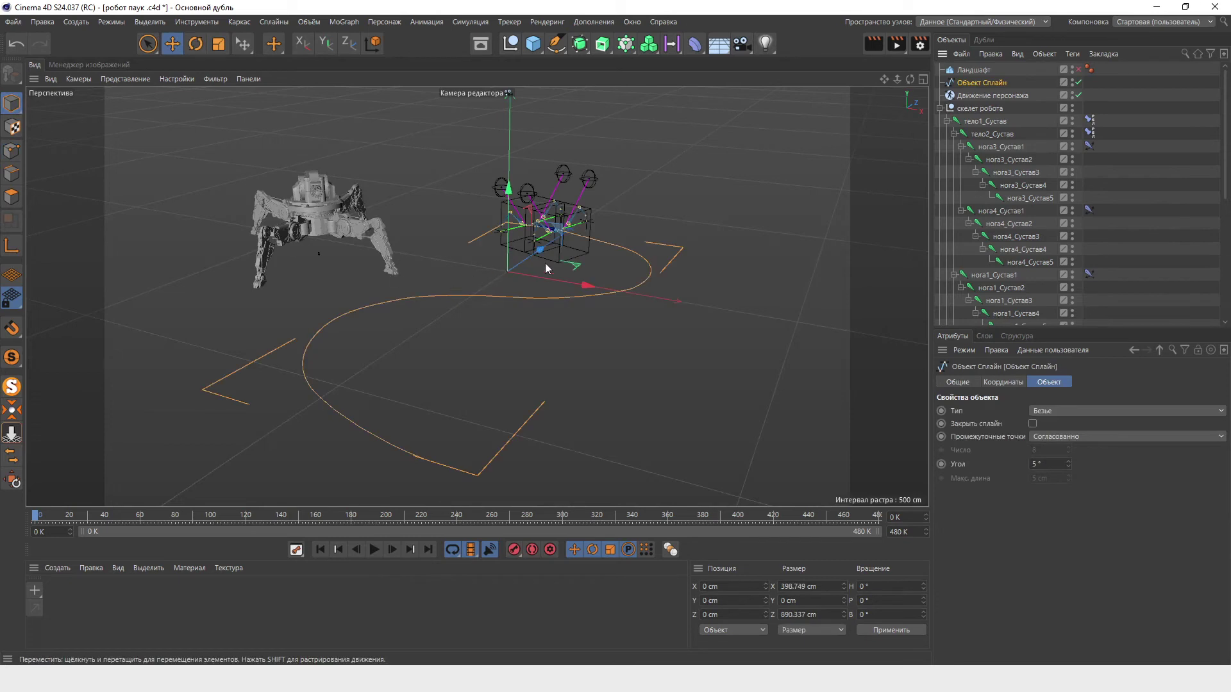
{"action": "left_click_drag", "start_coordinate": [509, 205], "coordinate": [858, 75]}
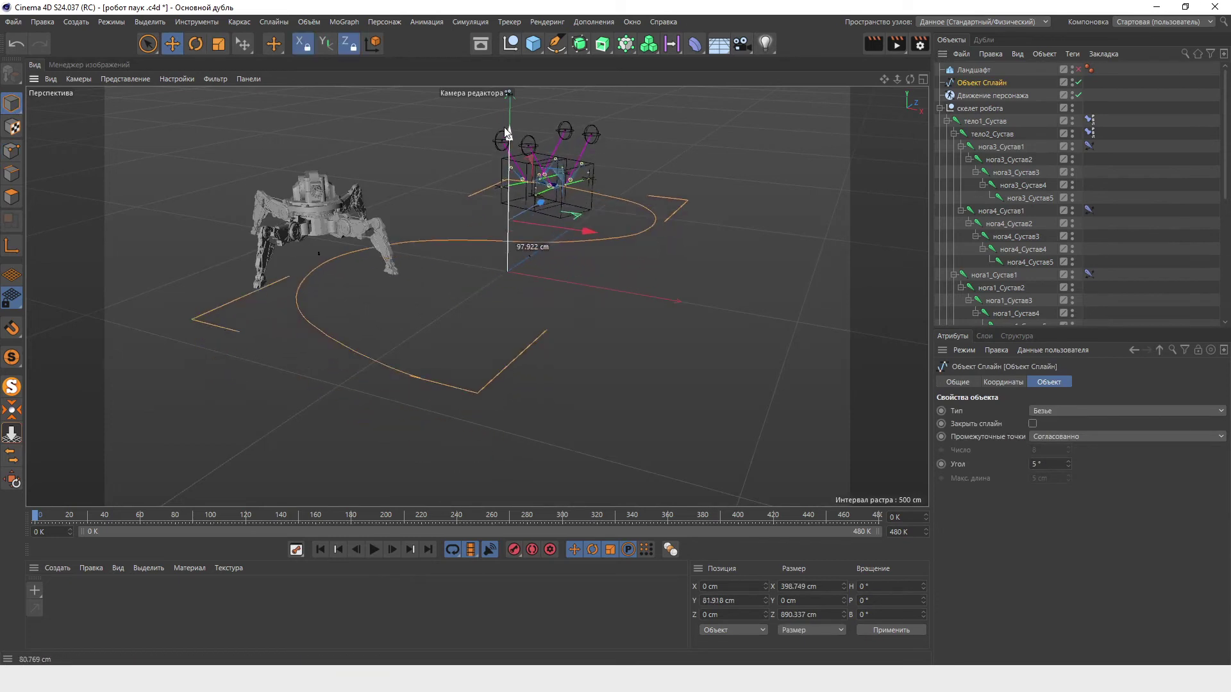
Step: Unhide the Ландшафт and move it slightly down and back to Z -134.061 cm
{"action": "left_click", "coordinate": [963, 72]}
{"action": "left_click", "coordinate": [1078, 69]}
{"action": "mouse_move", "coordinate": [507, 189]}
{"action": "left_mouse_down"}
{"action": "mouse_move", "coordinate": [509, 200]}
{"action": "mouse_move", "coordinate": [674, 141]}
{"action": "mouse_move", "coordinate": [606, 128]}
{"action": "mouse_move", "coordinate": [627, 193]}
{"action": "mouse_move", "coordinate": [733, 201]}
{"action": "left_mouse_up"}
{"action": "mouse_move", "coordinate": [540, 241]}
{"action": "left_mouse_down"}
{"action": "mouse_move", "coordinate": [517, 299]}
{"action": "mouse_move", "coordinate": [752, 297]}
{"action": "mouse_move", "coordinate": [653, 245]}
{"action": "mouse_move", "coordinate": [740, 295]}
{"action": "mouse_move", "coordinate": [618, 287]}
{"action": "left_mouse_up"}
{"action": "left_click_drag", "start_coordinate": [506, 267], "coordinate": [501, 270]}
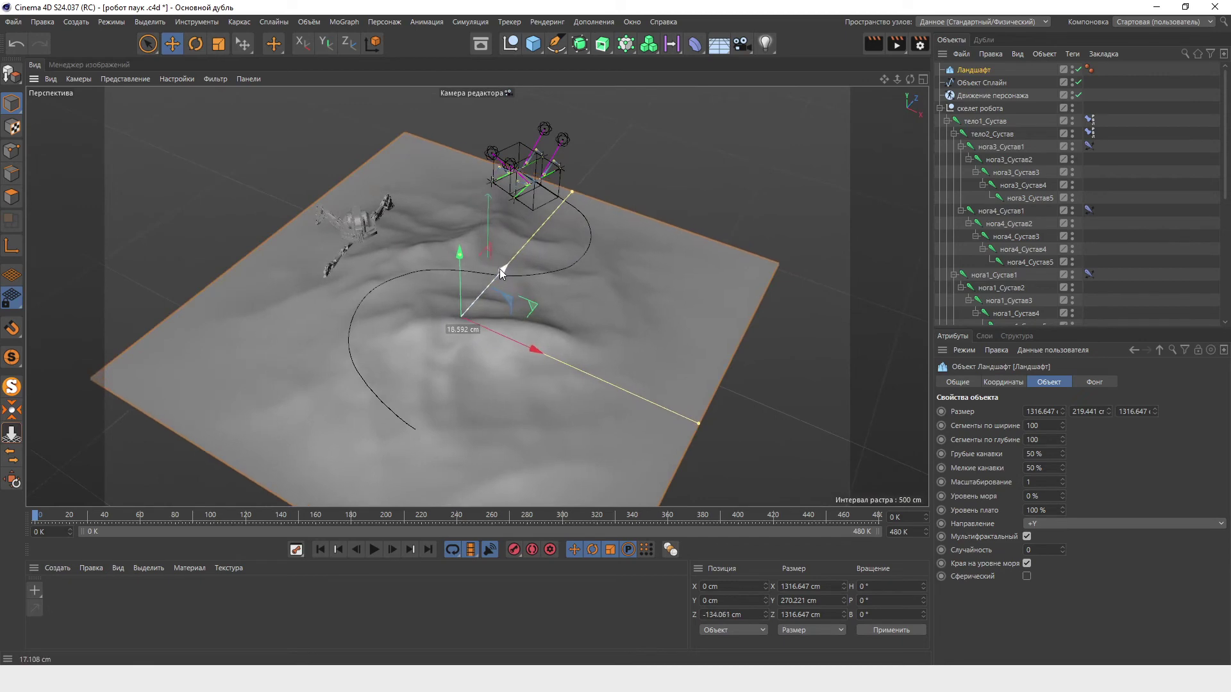
{"action": "mouse_move", "coordinate": [676, 336]}
{"action": "left_mouse_down", "text": "alt"}
{"action": "mouse_move", "coordinate": [539, 282]}
{"action": "mouse_move", "coordinate": [703, 330]}
{"action": "left_mouse_up", "text": "alt"}
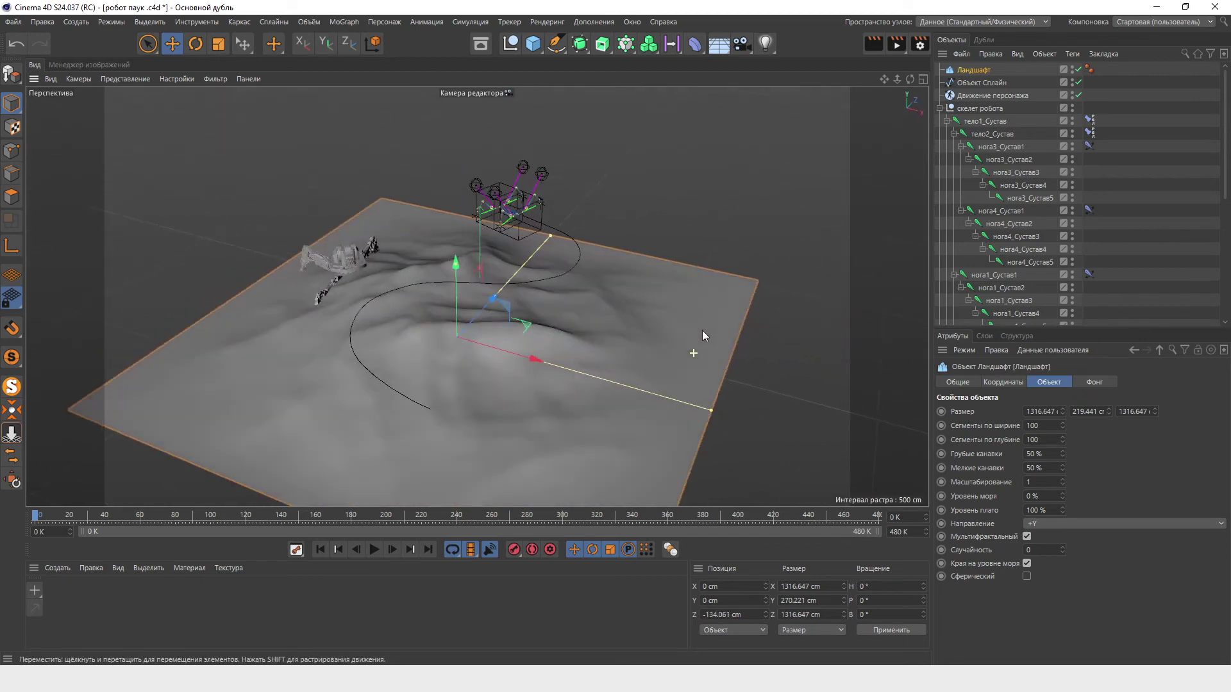
{"action": "left_click", "coordinate": [984, 96]}
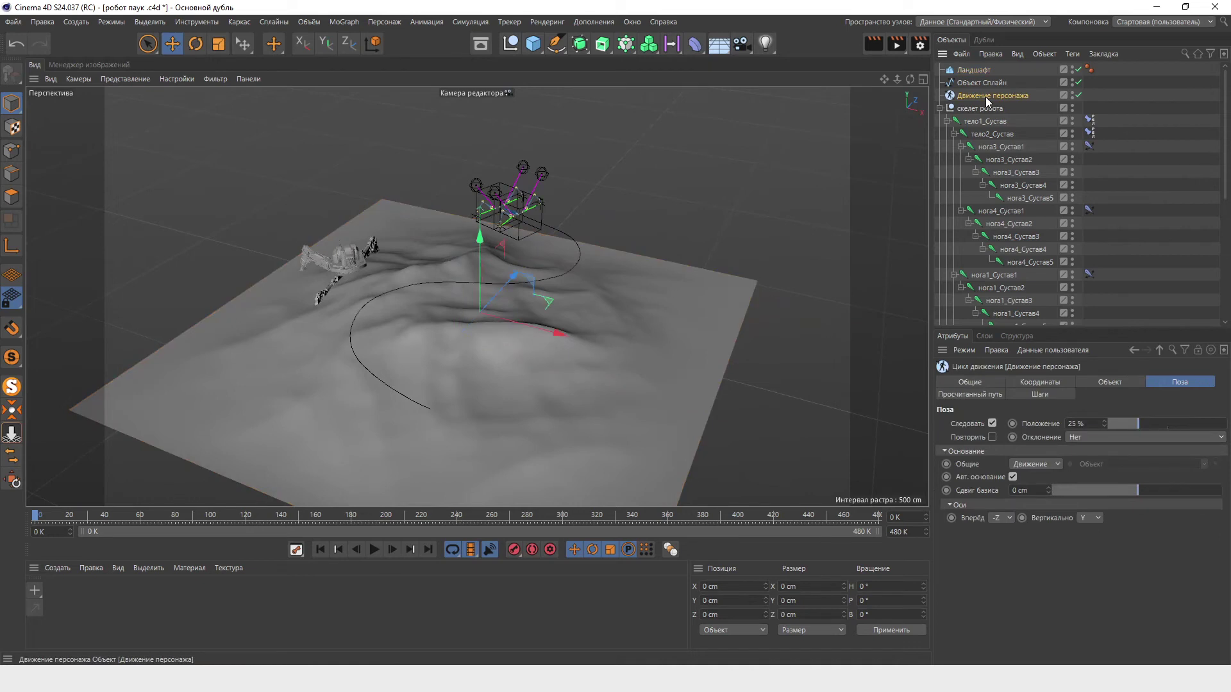
Step: Set Ландшафт as the walk's Поверхность, enable Изменить базис and Изменить цели, and test the walk
{"action": "left_click", "coordinate": [968, 395]}
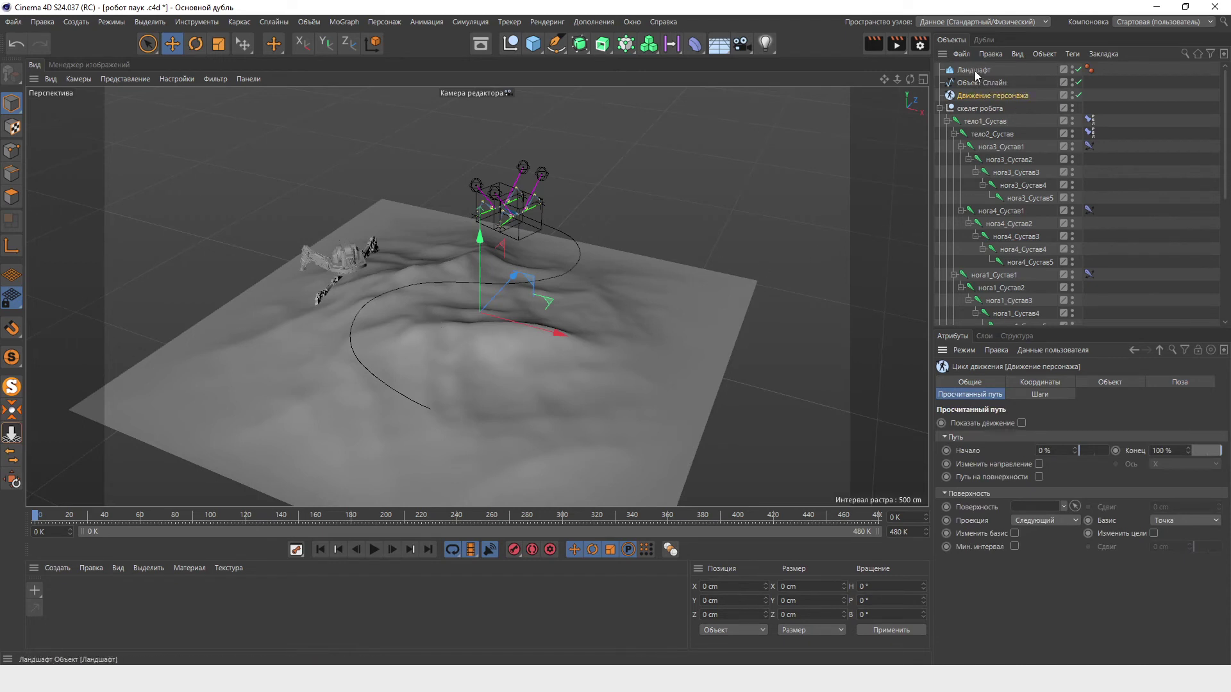
{"action": "left_click_drag", "start_coordinate": [975, 75], "coordinate": [1097, 430]}
{"action": "left_click_drag", "start_coordinate": [1042, 511], "coordinate": [1042, 511]}
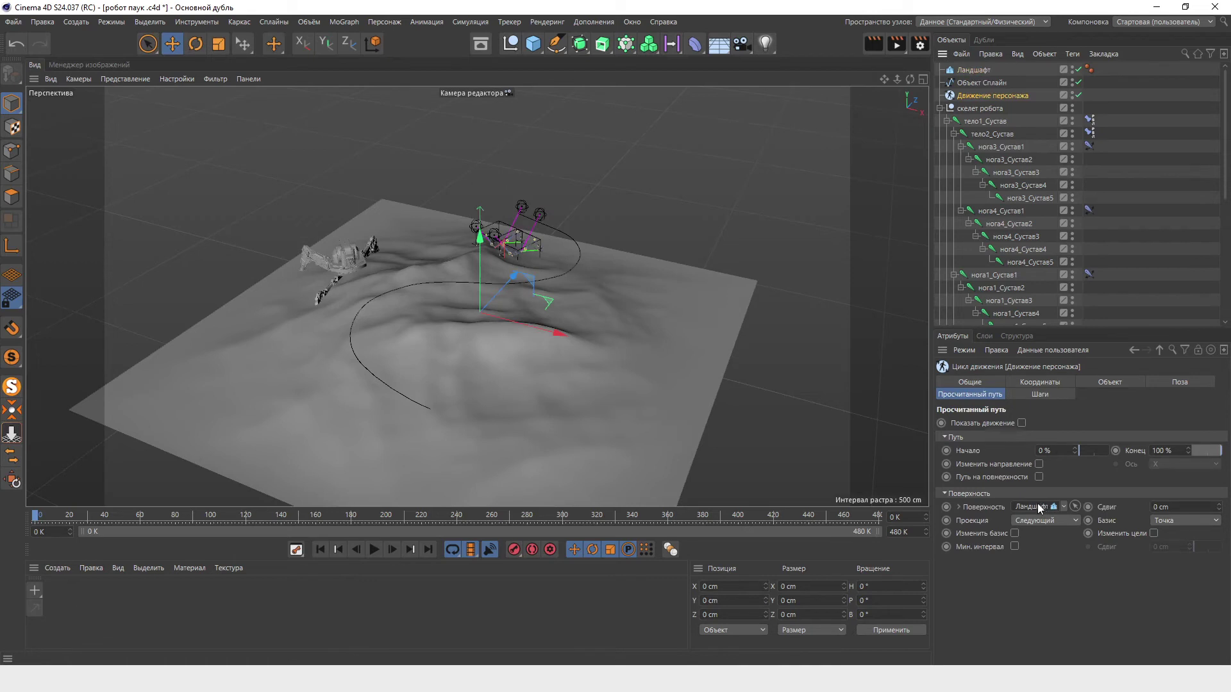
{"action": "scroll", "coordinate": [630, 386], "scroll_direction": "up", "scroll_amount": 3}
{"action": "left_click", "coordinate": [374, 550]}
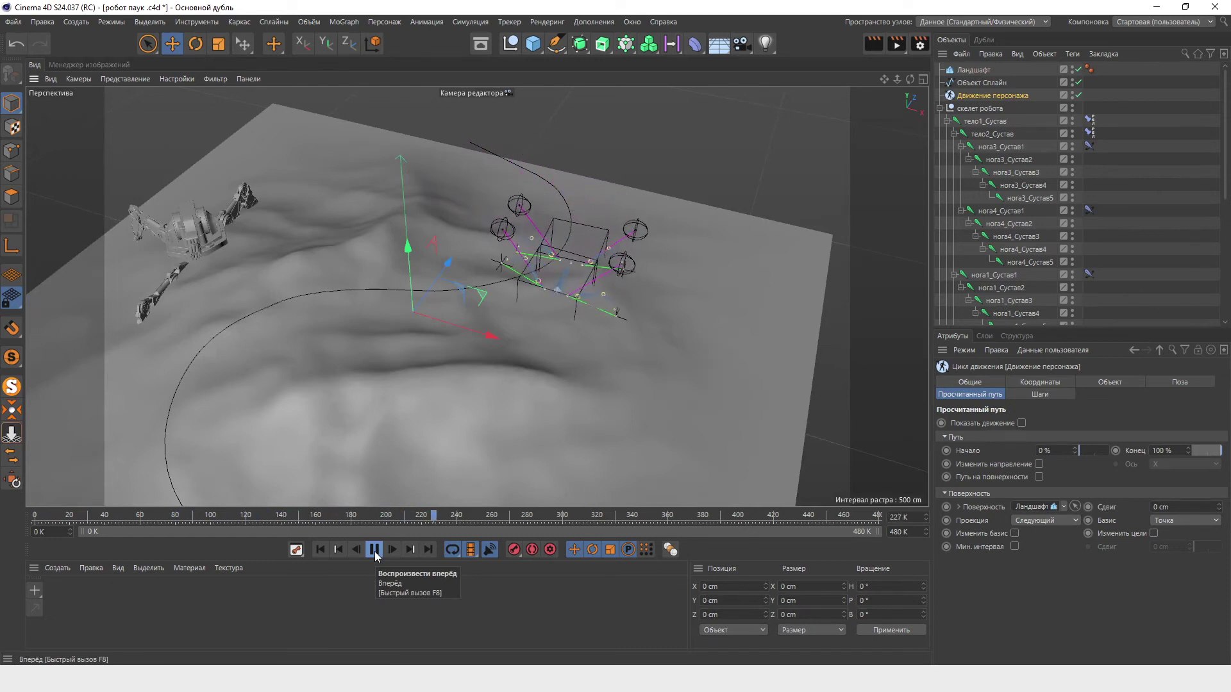
{"action": "left_click", "coordinate": [322, 550]}
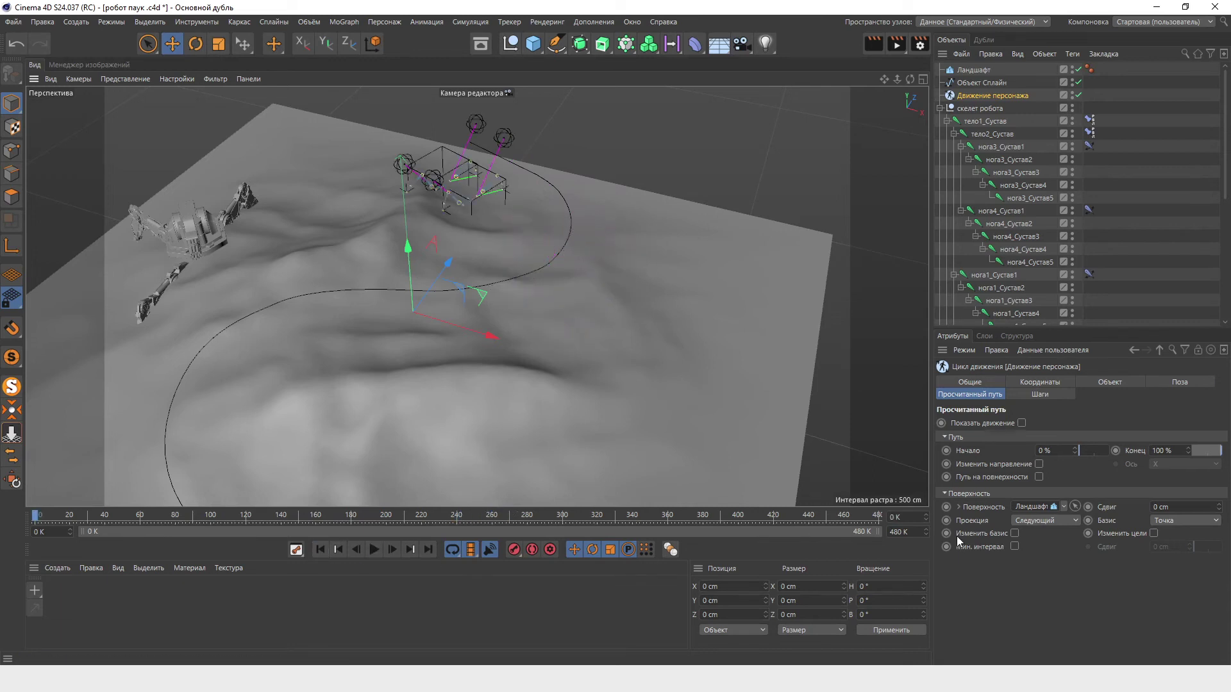
{"action": "left_click", "coordinate": [1015, 534]}
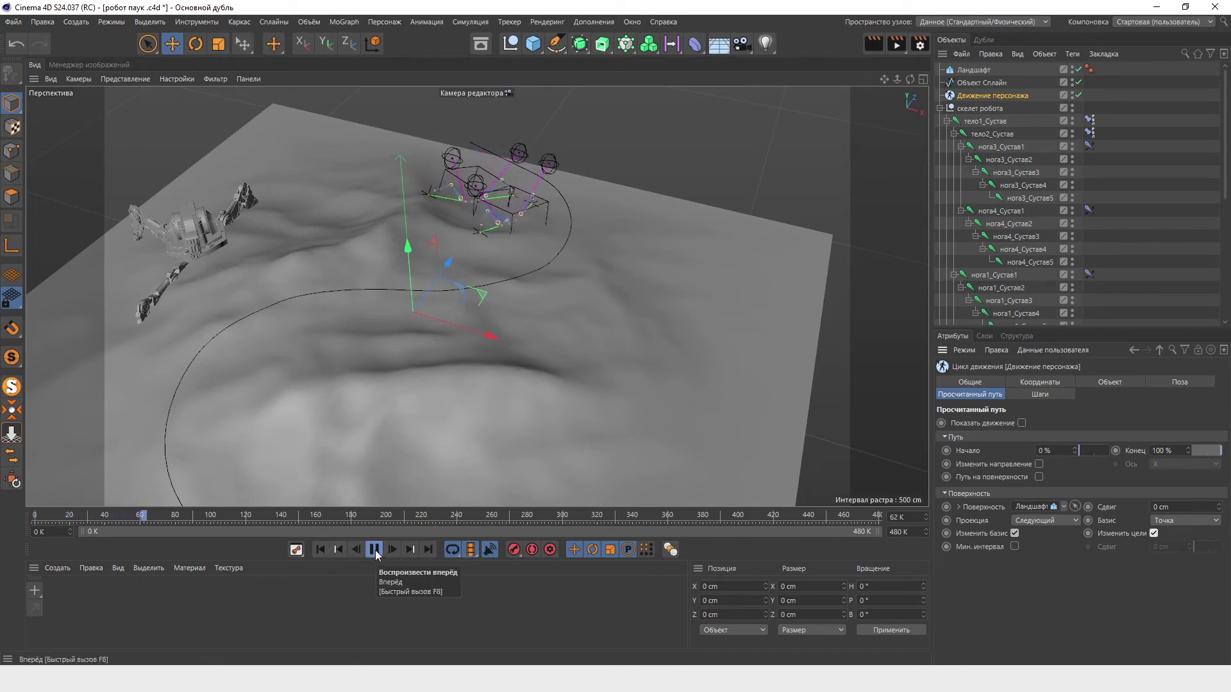
{"action": "left_click_drag", "start_coordinate": [443, 409], "coordinate": [402, 355], "text": "alt"}
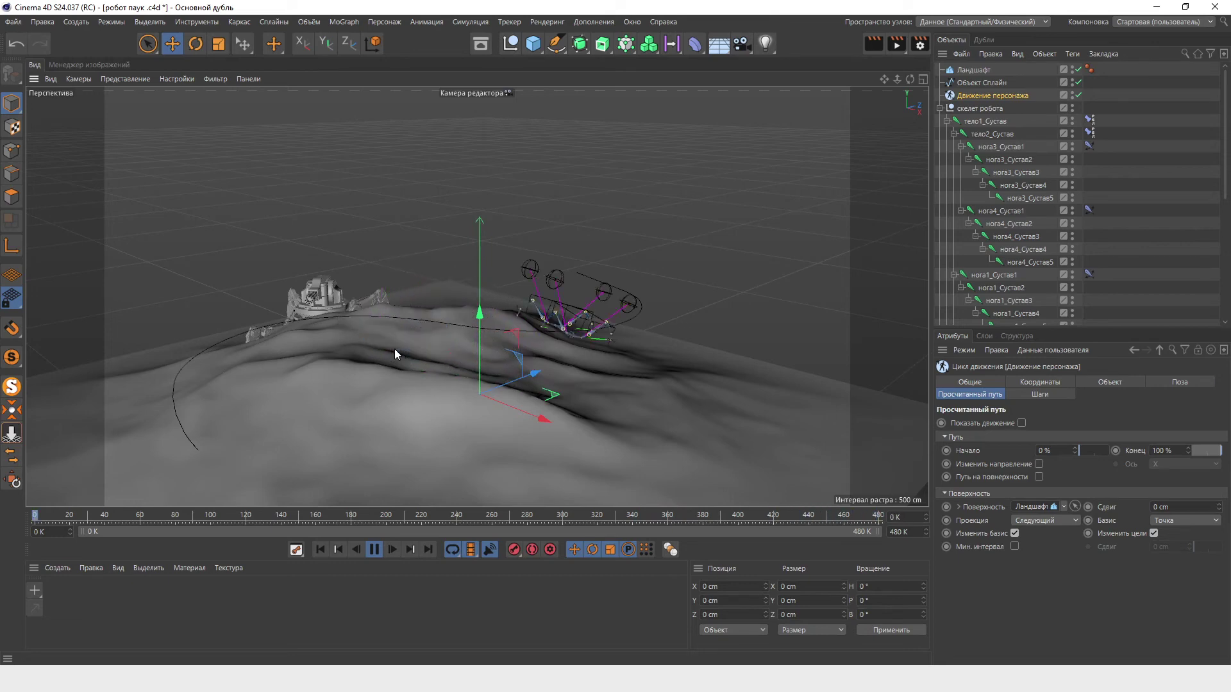
Step: Make the Ландшафт taller, lift Объект Сплайн to 305.285 cm, and extend the timeline to 1000 frames
{"action": "left_click", "coordinate": [395, 354]}
{"action": "left_click_drag", "start_coordinate": [1108, 411], "coordinate": [1108, 391]}
{"action": "left_click", "coordinate": [978, 83]}
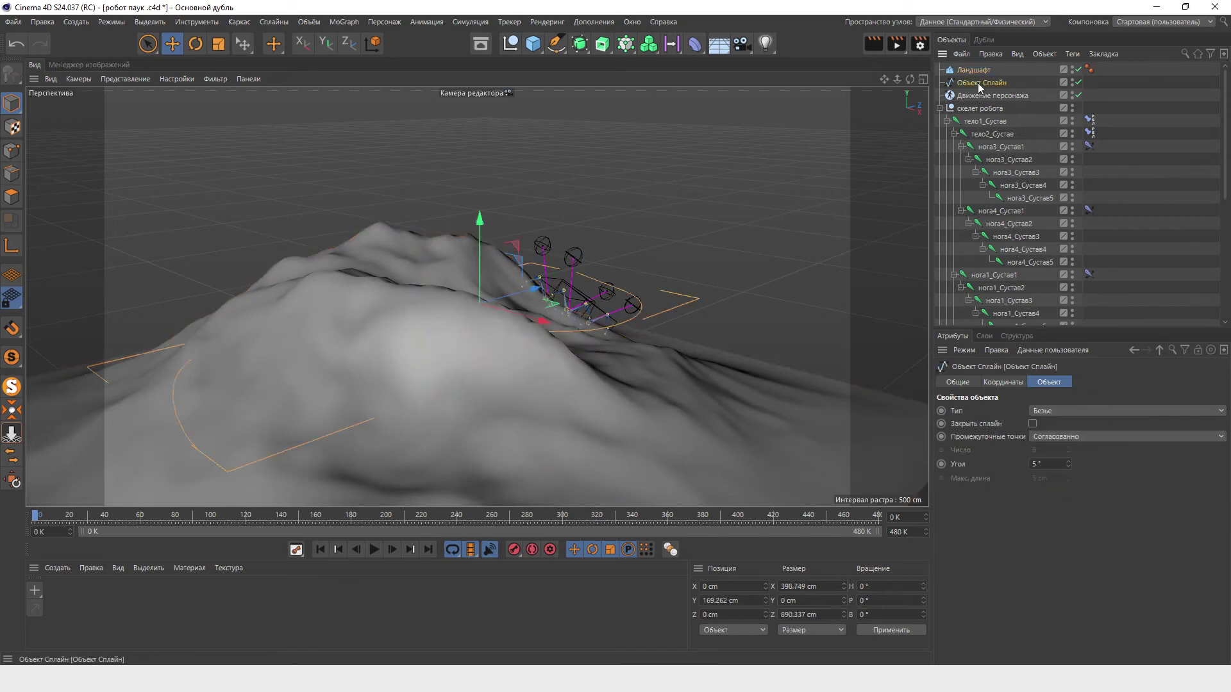
{"action": "left_click_drag", "start_coordinate": [479, 218], "coordinate": [473, 139]}
{"action": "scroll", "coordinate": [439, 414], "scroll_direction": "down", "scroll_amount": 2}
{"action": "mouse_move", "coordinate": [440, 414]}
{"action": "left_mouse_down", "text": "alt"}
{"action": "mouse_move", "coordinate": [575, 397]}
{"action": "mouse_move", "coordinate": [519, 465]}
{"action": "left_mouse_up", "text": "alt"}
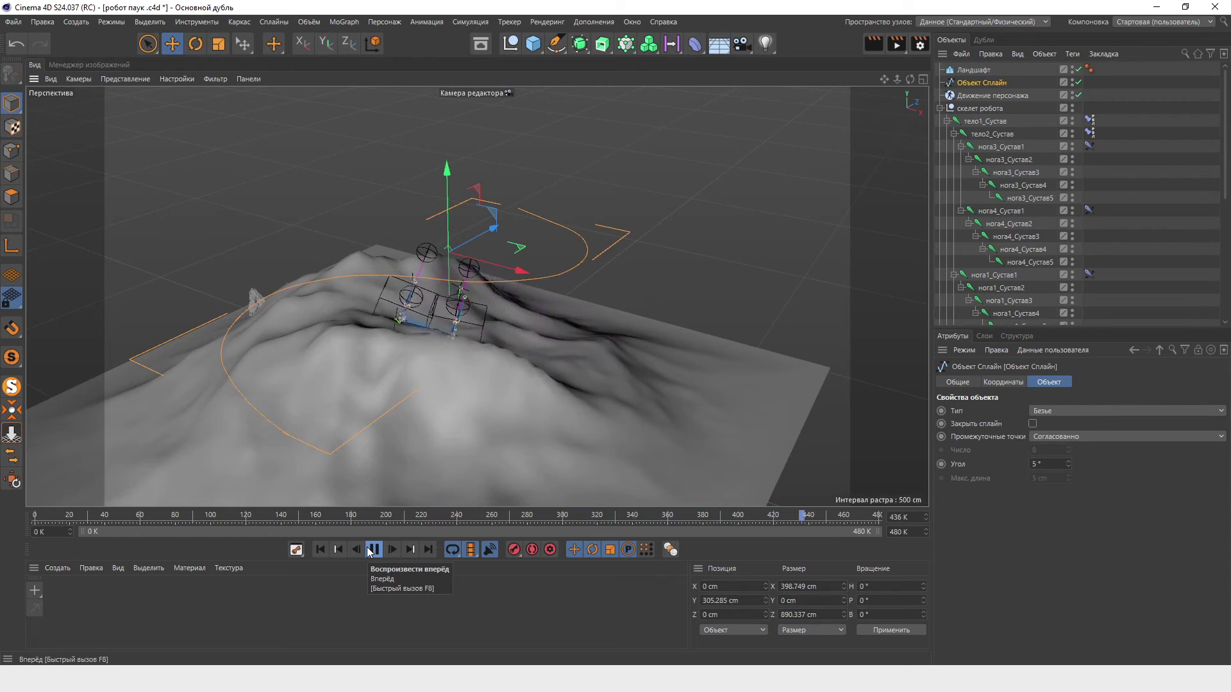
{"action": "left_click", "coordinate": [372, 550]}
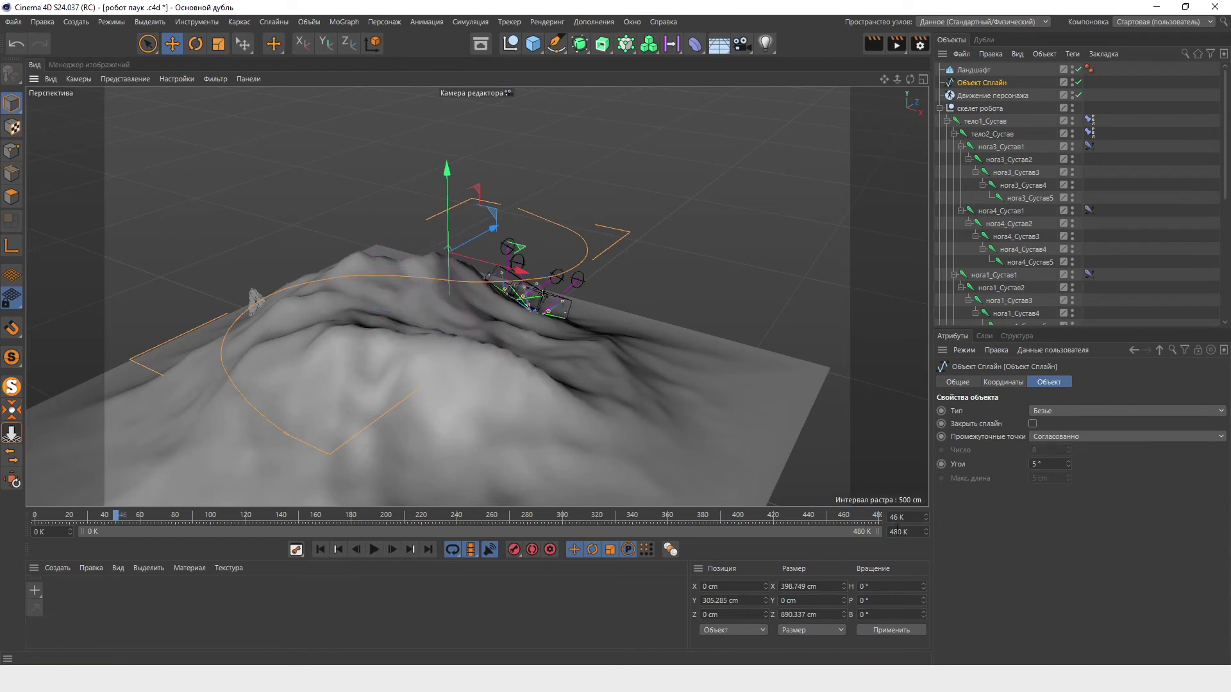
{"action": "left_click_drag", "start_coordinate": [868, 536], "coordinate": [955, 561]}
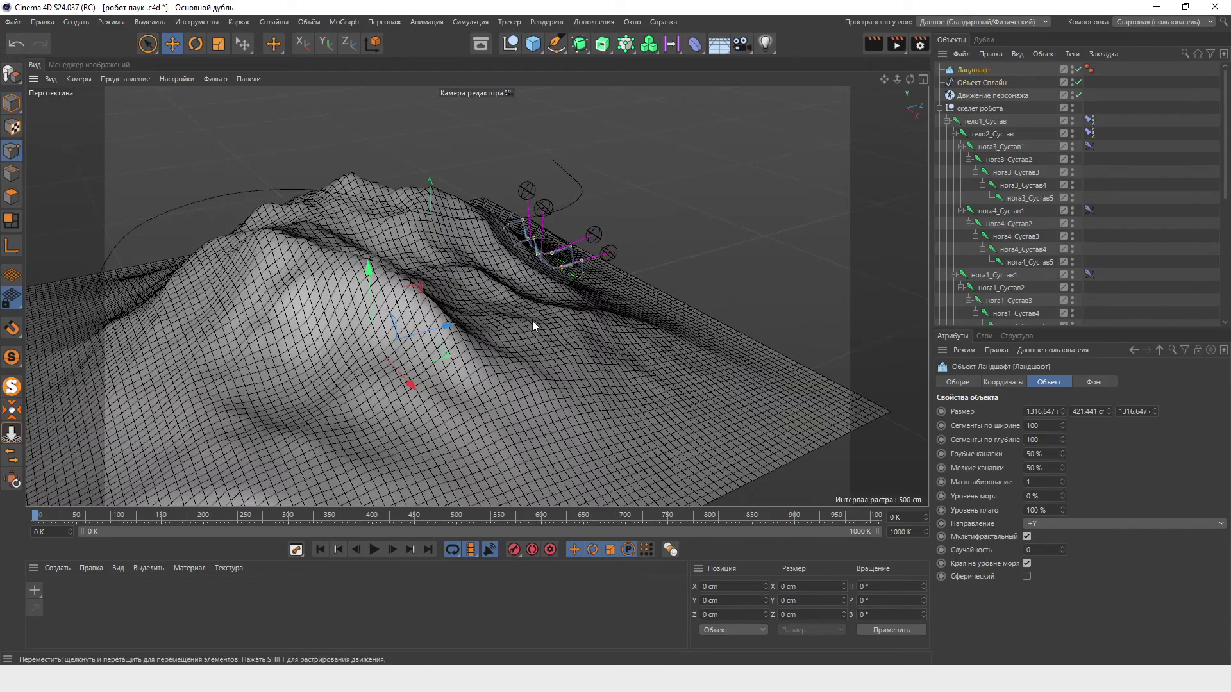
Step: Select the path spline and move its end point in the perspective and Right views
{"action": "mouse_move", "coordinate": [453, 276]}
{"action": "left_mouse_down", "text": "alt"}
{"action": "mouse_move", "coordinate": [371, 317]}
{"action": "mouse_move", "coordinate": [364, 358]}
{"action": "left_mouse_up", "text": "alt"}
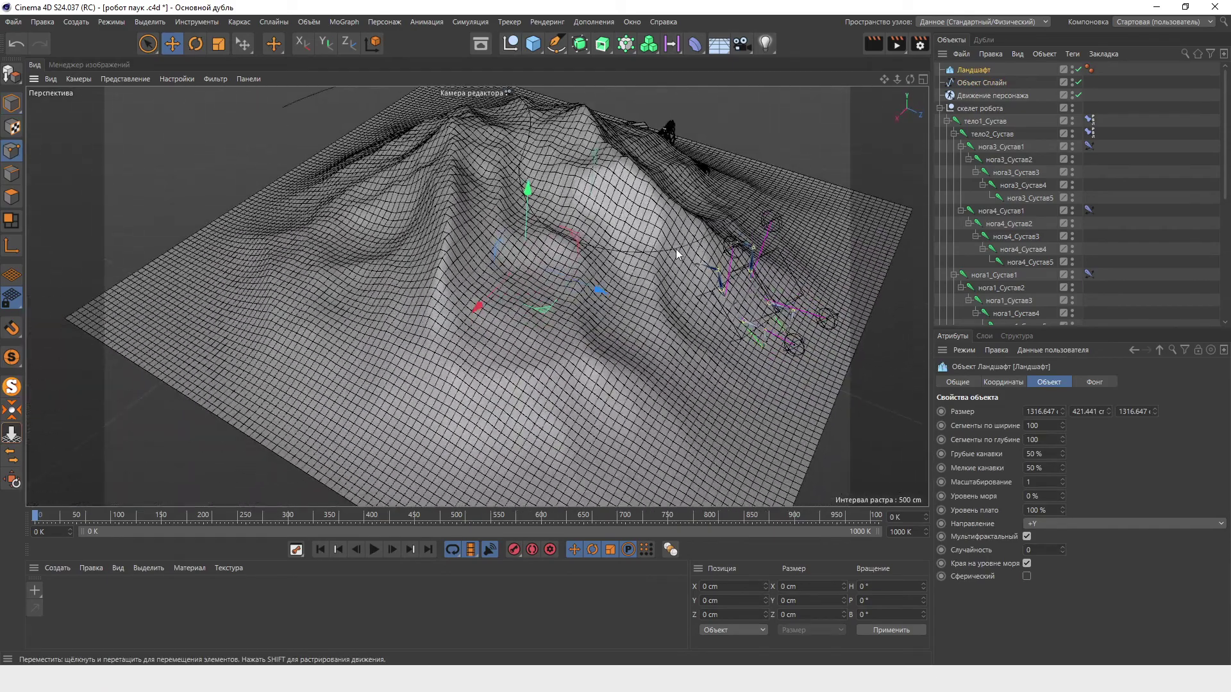
{"action": "left_click", "coordinate": [1001, 84]}
{"action": "left_click_drag", "start_coordinate": [668, 278], "coordinate": [584, 311], "text": "alt"}
{"action": "left_click_drag", "start_coordinate": [728, 225], "coordinate": [748, 187]}
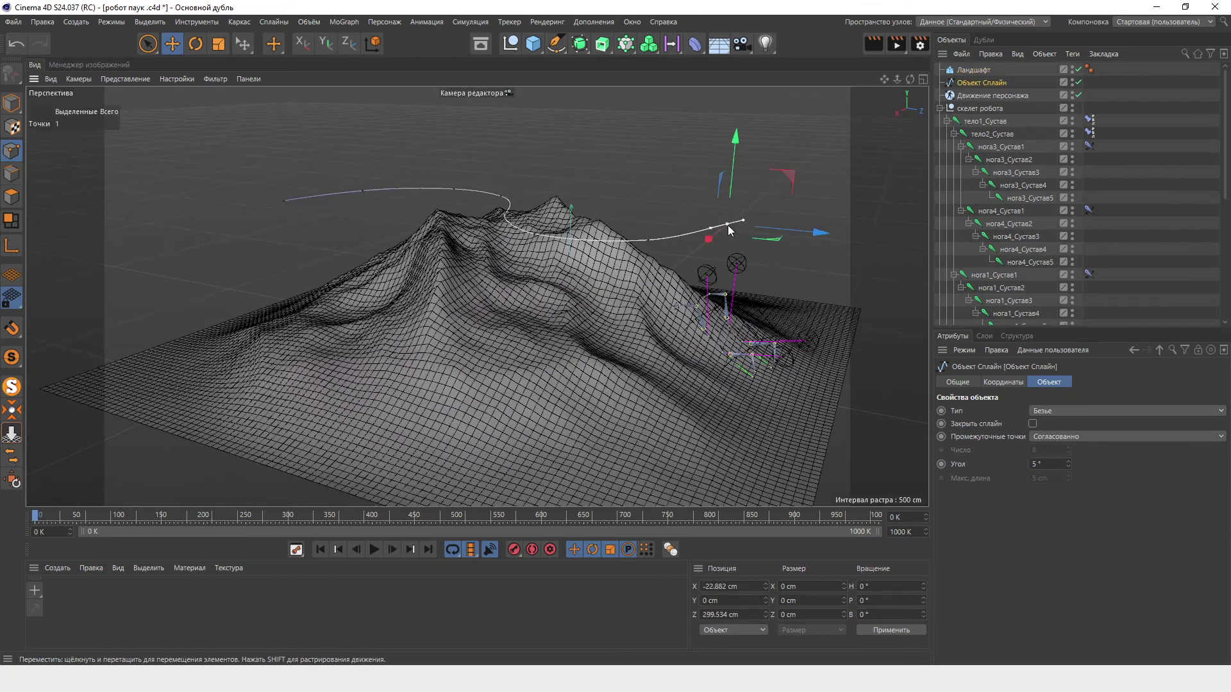
{"action": "mouse_move", "coordinate": [644, 244]}
{"action": "left_mouse_down"}
{"action": "mouse_move", "coordinate": [702, 237]}
{"action": "mouse_move", "coordinate": [649, 242]}
{"action": "left_mouse_up"}
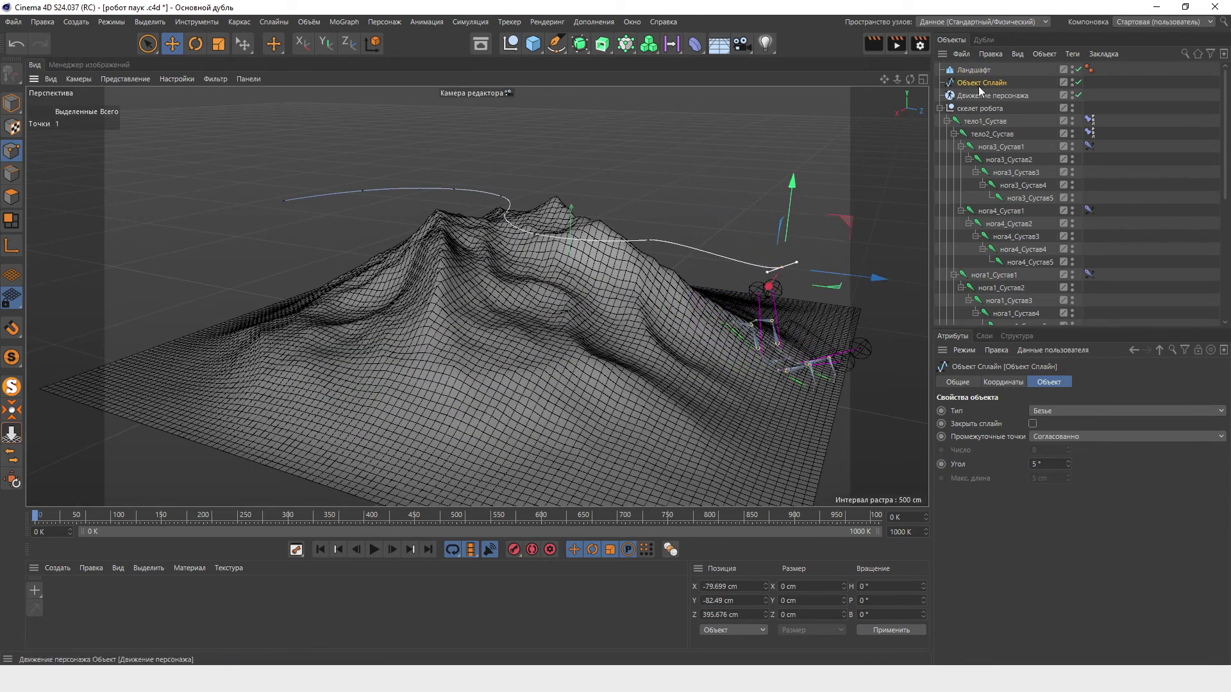
{"action": "middle_click", "coordinate": [722, 229]}
{"action": "middle_click", "coordinate": [407, 404]}
{"action": "scroll", "coordinate": [406, 404], "scroll_direction": "down", "scroll_amount": 2}
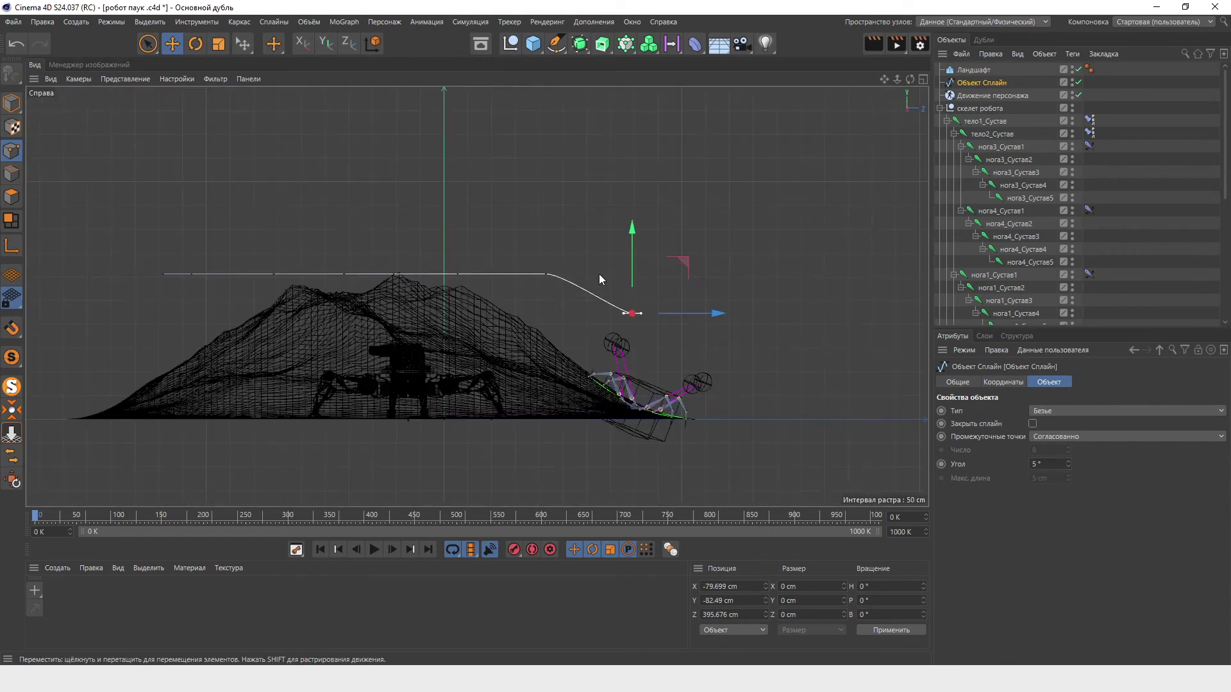
{"action": "left_click_drag", "start_coordinate": [599, 274], "coordinate": [637, 262]}
Step: Bend the spline's end segment downward with the Spline Pen, undoing the last bend
{"action": "left_click", "coordinate": [555, 47]}
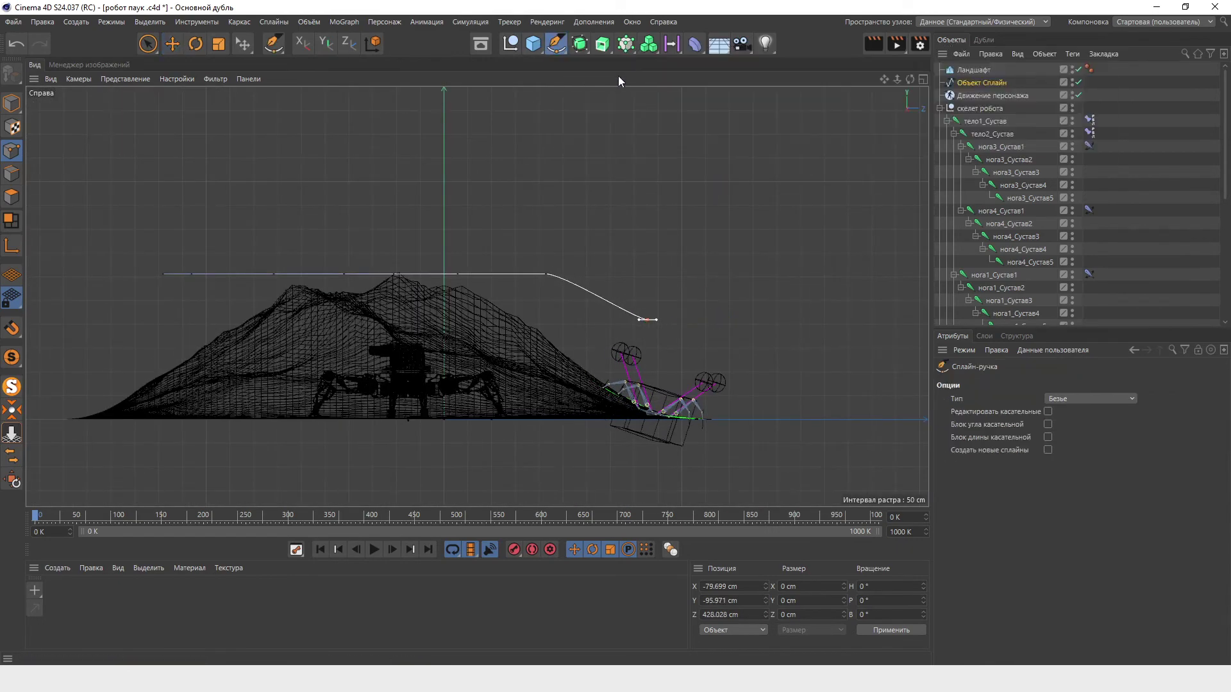
{"action": "left_click", "coordinate": [549, 275]}
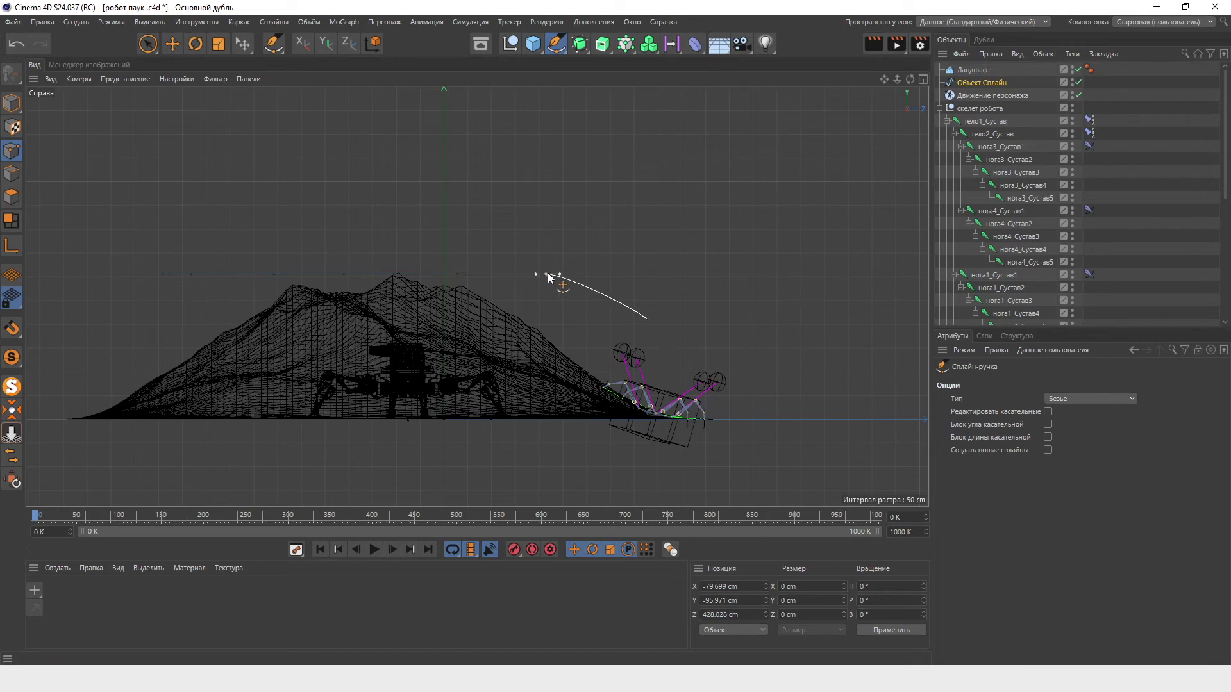
{"action": "left_click_drag", "start_coordinate": [548, 296], "coordinate": [639, 370]}
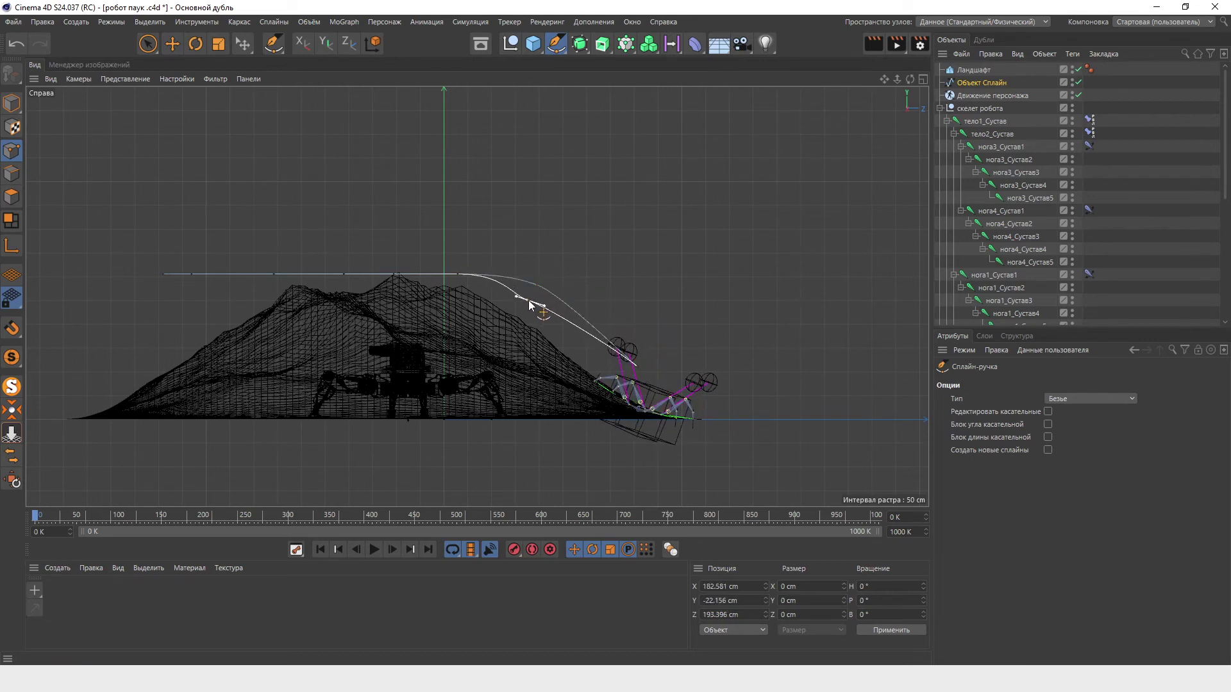
{"action": "left_click_drag", "start_coordinate": [639, 358], "coordinate": [629, 388]}
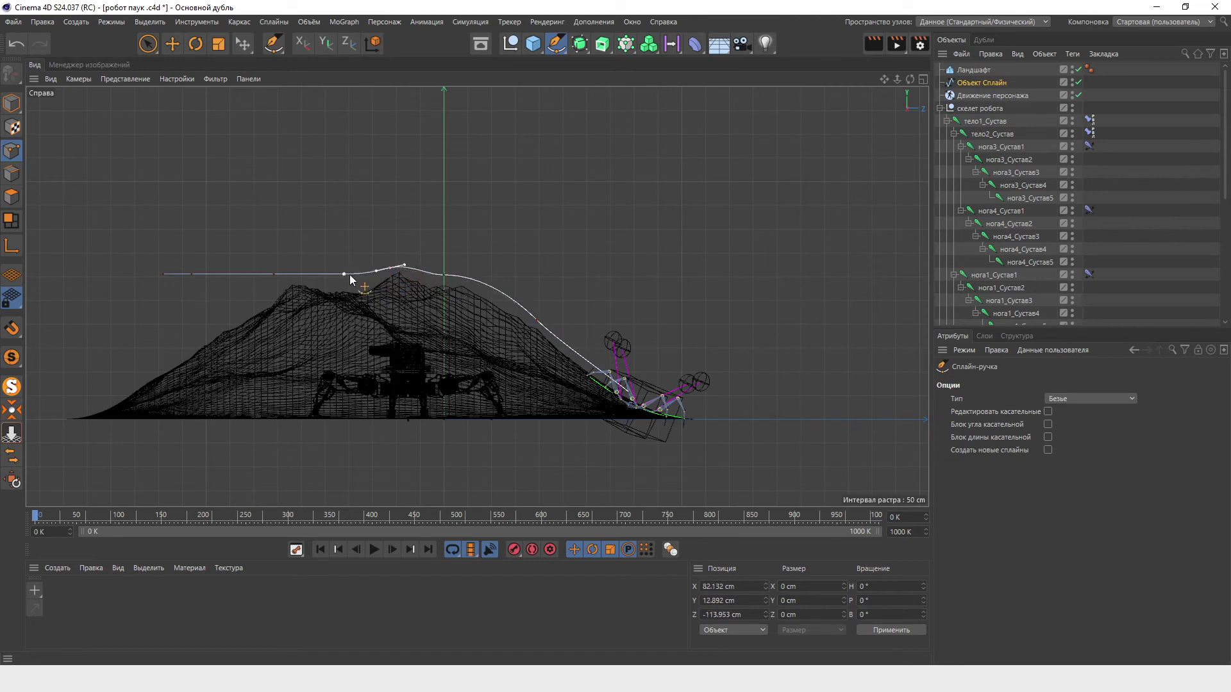
{"action": "key", "text": "ctrl+z"}
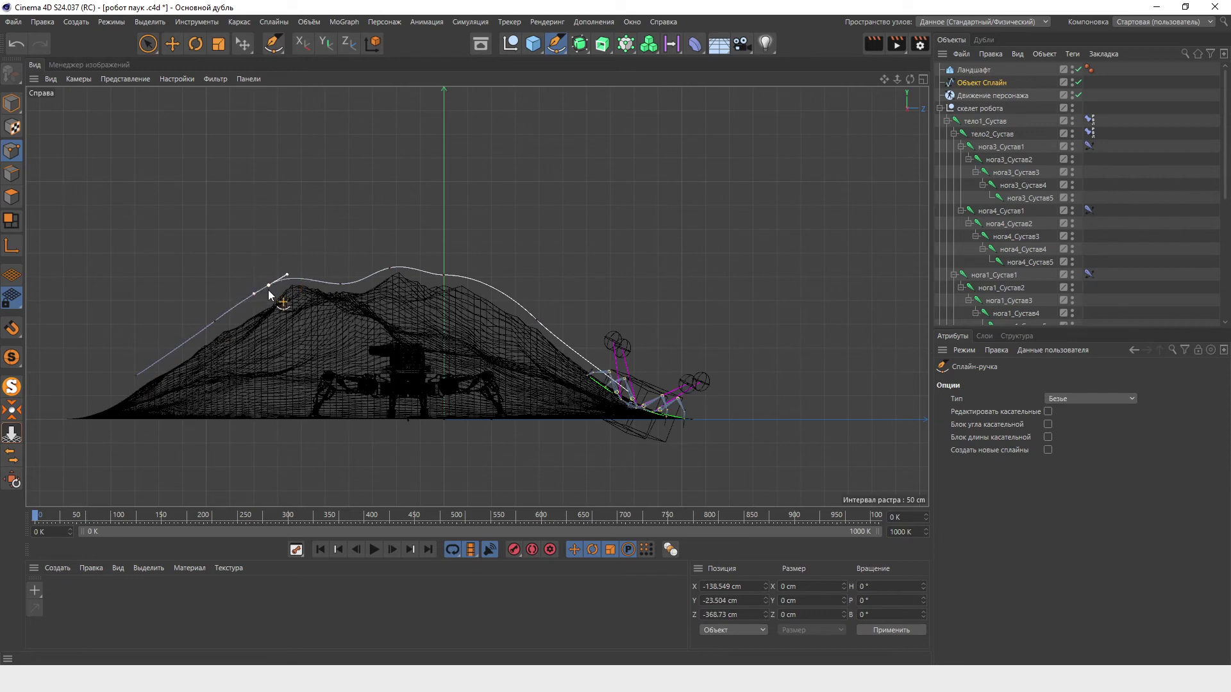
Step: In the Top view, add a point extending the spline and select the points at its turn
{"action": "middle_click", "coordinate": [393, 273]}
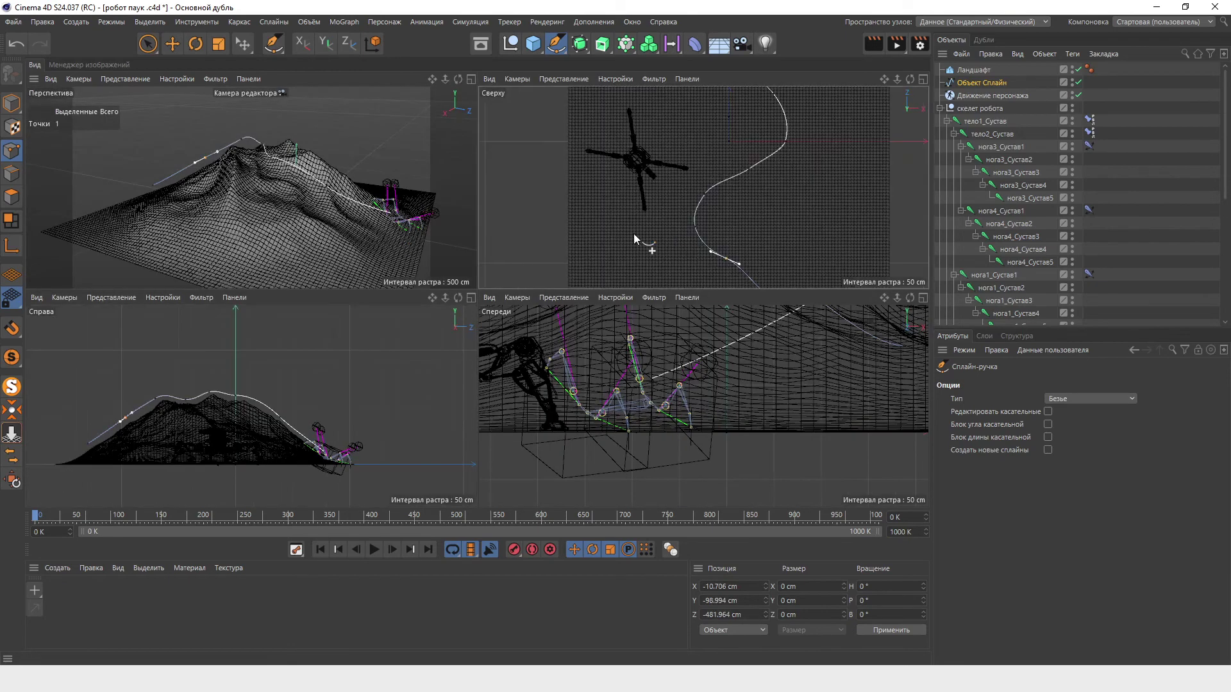
{"action": "middle_click", "coordinate": [725, 263]}
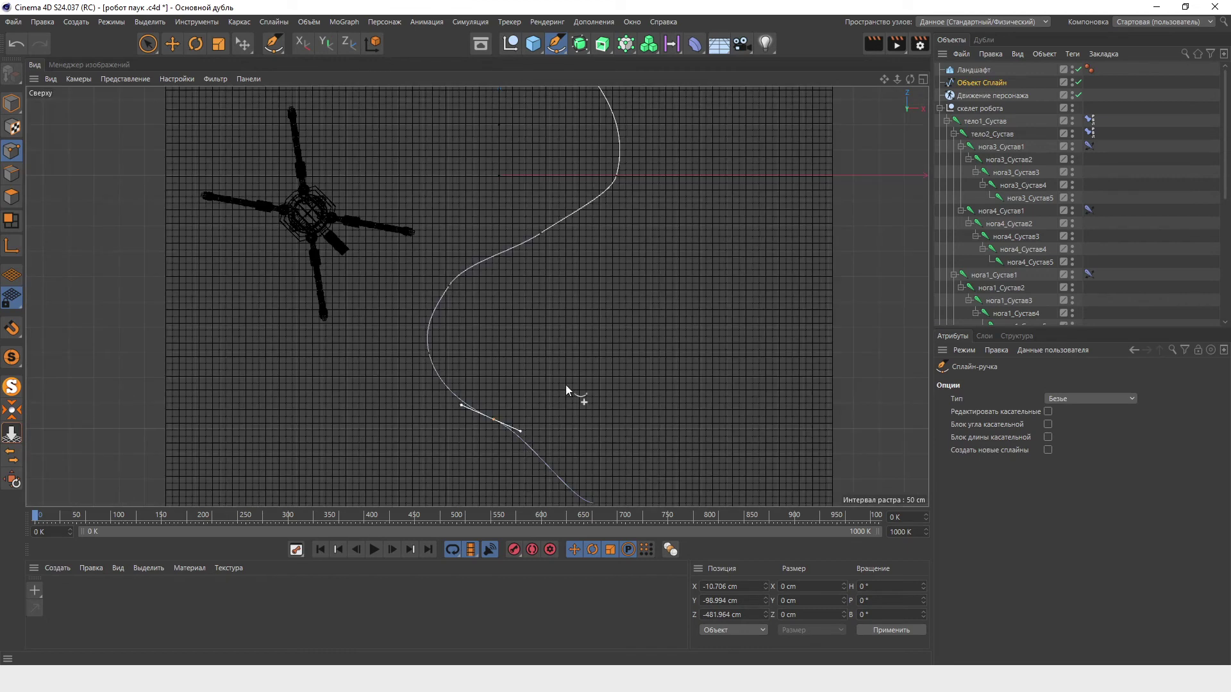
{"action": "scroll", "coordinate": [614, 410], "scroll_direction": "down", "scroll_amount": 1}
{"action": "left_click_drag", "start_coordinate": [602, 500], "coordinate": [593, 472]}
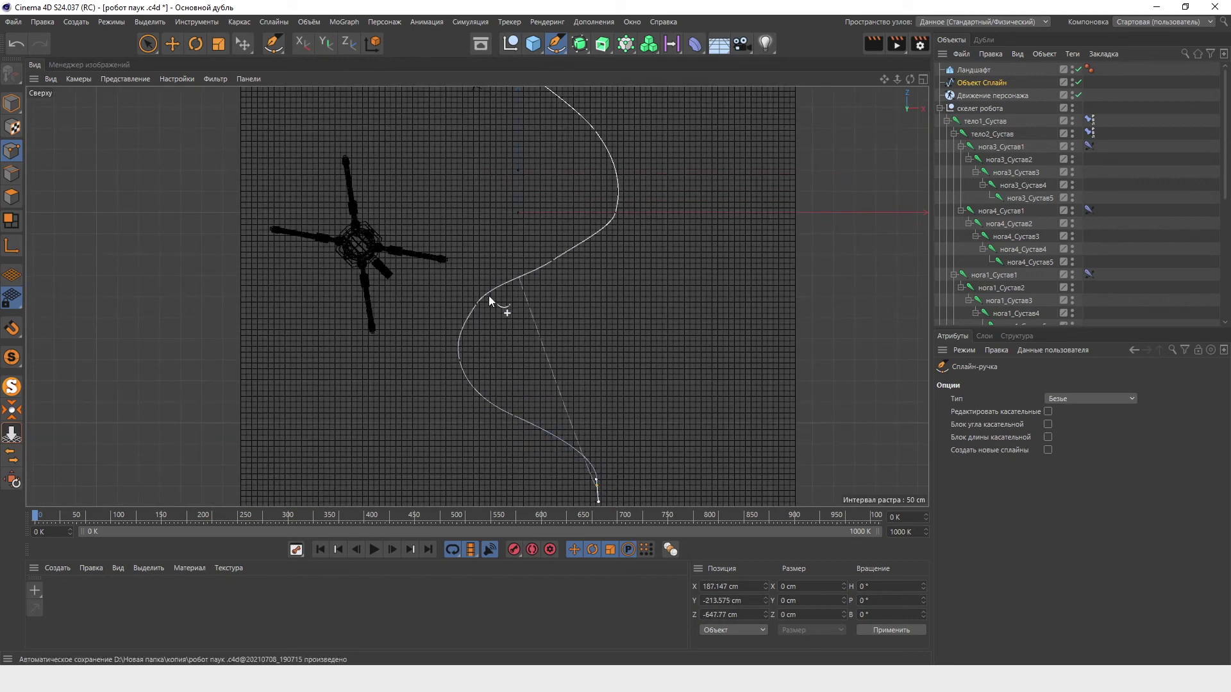
{"action": "left_click", "coordinate": [482, 310]}
{"action": "scroll", "coordinate": [536, 325], "scroll_direction": "down", "scroll_amount": 3}
{"action": "left_click", "coordinate": [596, 229]}
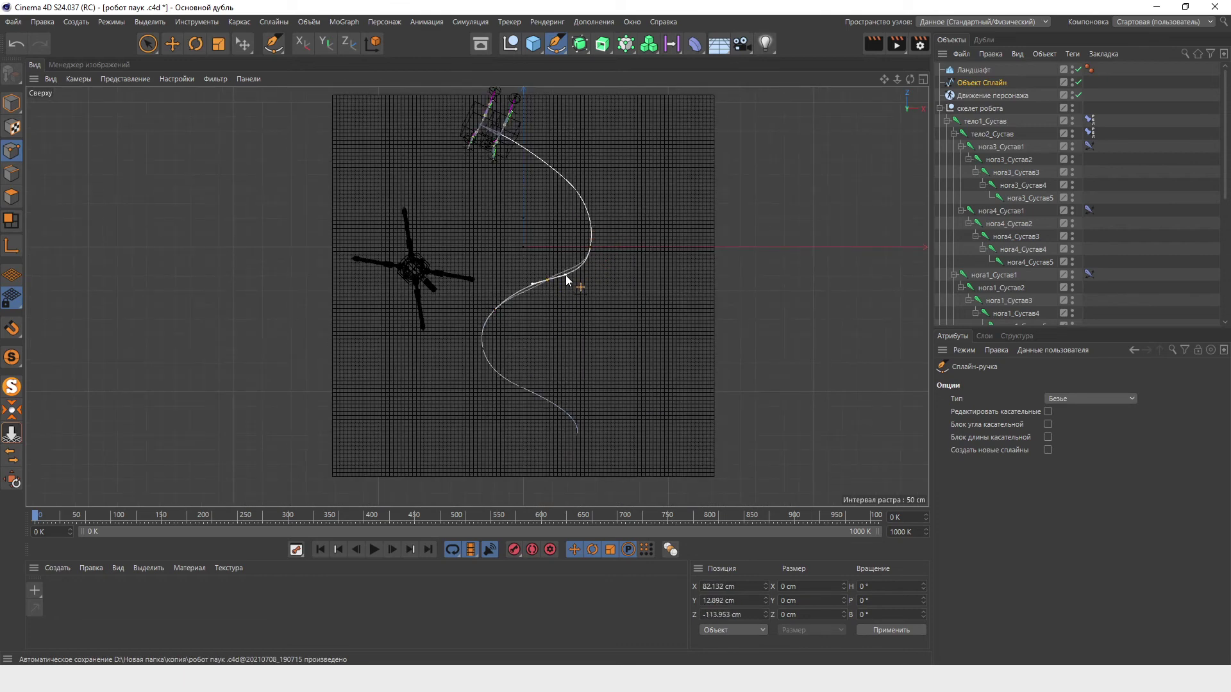
{"action": "left_click", "coordinate": [593, 247]}
Step: In the Front view, pull the upper-right point down and adjust the upper-left point's tangent
{"action": "key", "text": "F5"}
{"action": "scroll", "coordinate": [594, 402], "scroll_direction": "down", "scroll_amount": 3}
{"action": "scroll", "coordinate": [594, 402], "scroll_direction": "down", "scroll_amount": 3}
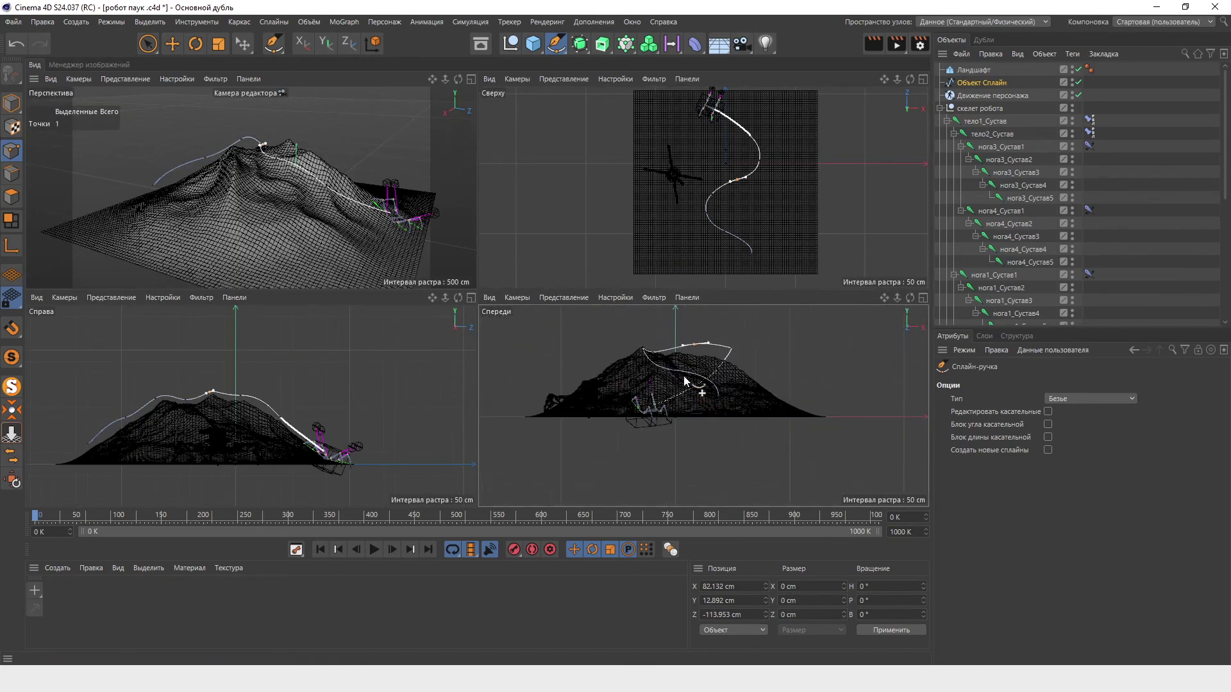
{"action": "key", "text": "F4"}
{"action": "scroll", "coordinate": [492, 178], "scroll_direction": "up", "scroll_amount": 3}
{"action": "left_click_drag", "start_coordinate": [636, 186], "coordinate": [634, 213]}
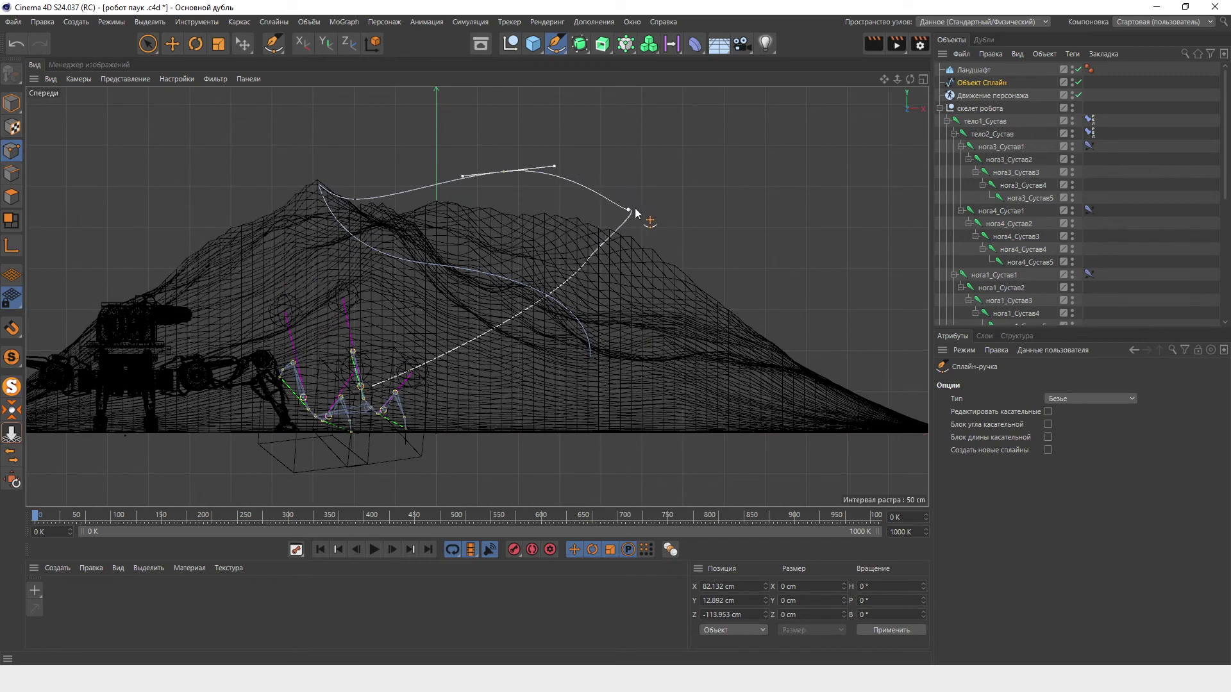
{"action": "left_click", "coordinate": [356, 200]}
{"action": "left_click_drag", "start_coordinate": [322, 198], "coordinate": [312, 181]}
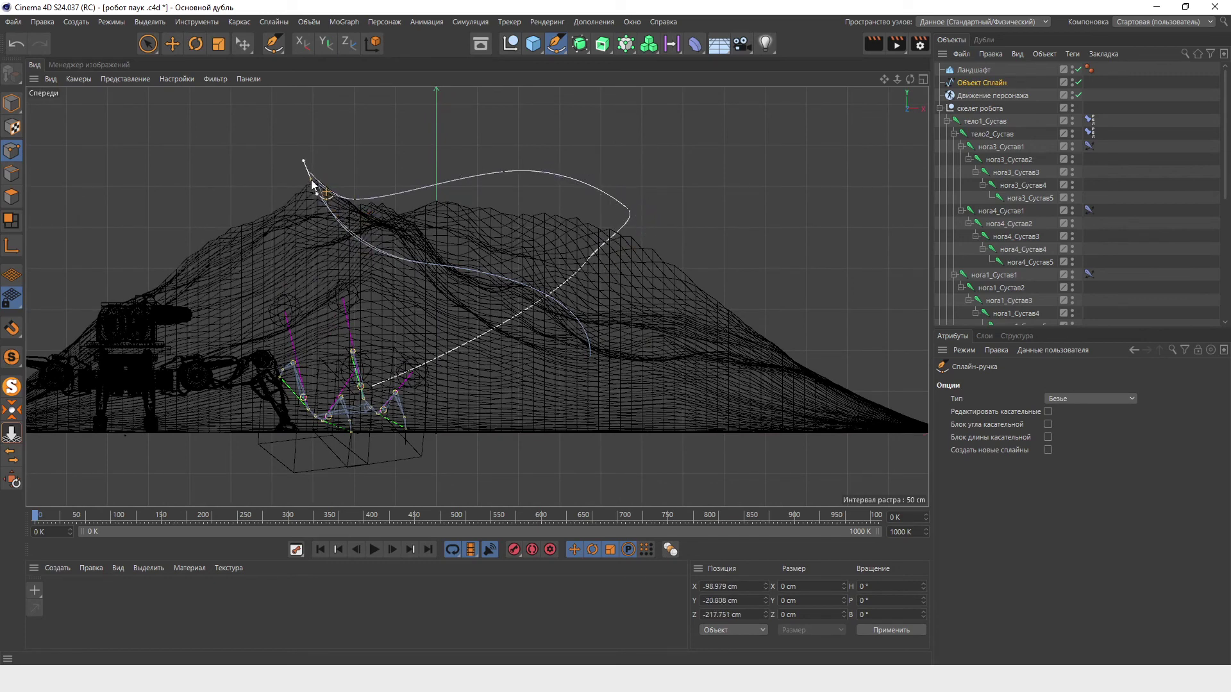
Step: Add points on the lower segment and move the lower end point down across the terrain
{"action": "left_click", "coordinate": [420, 257], "text": "ctrl"}
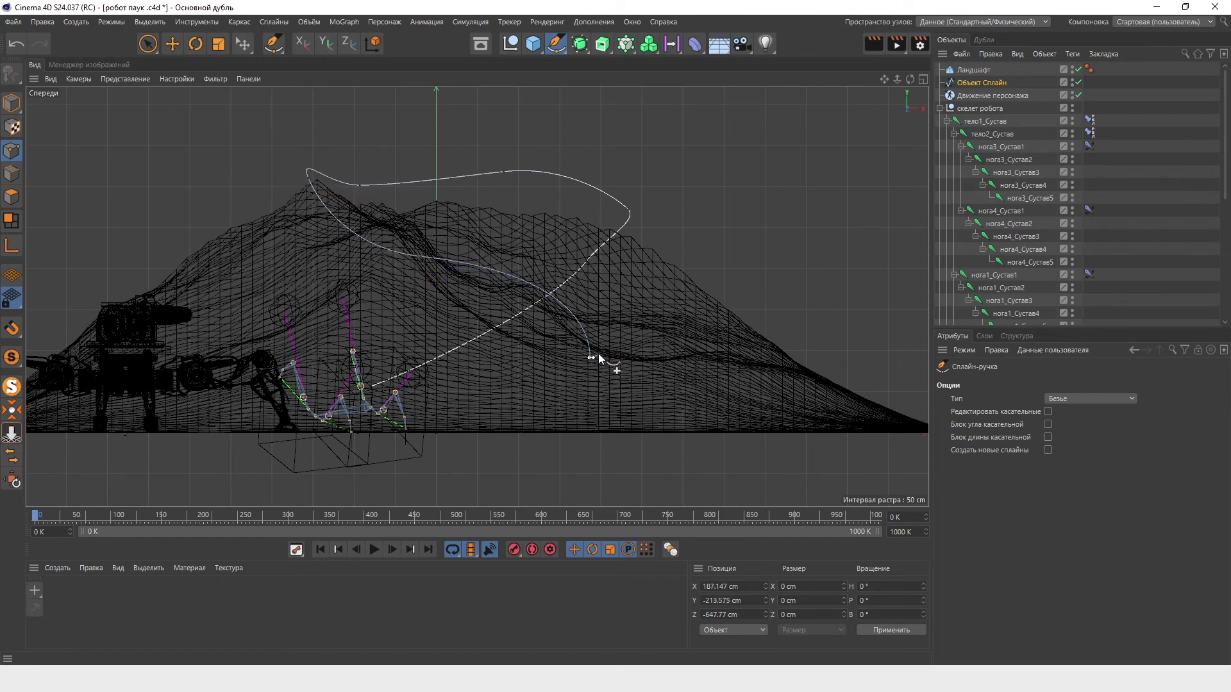
{"action": "left_click_drag", "start_coordinate": [591, 357], "coordinate": [587, 374]}
{"action": "mouse_move", "coordinate": [457, 265]}
{"action": "left_mouse_down"}
{"action": "mouse_move", "coordinate": [551, 288]}
{"action": "mouse_move", "coordinate": [533, 299]}
{"action": "left_mouse_up"}
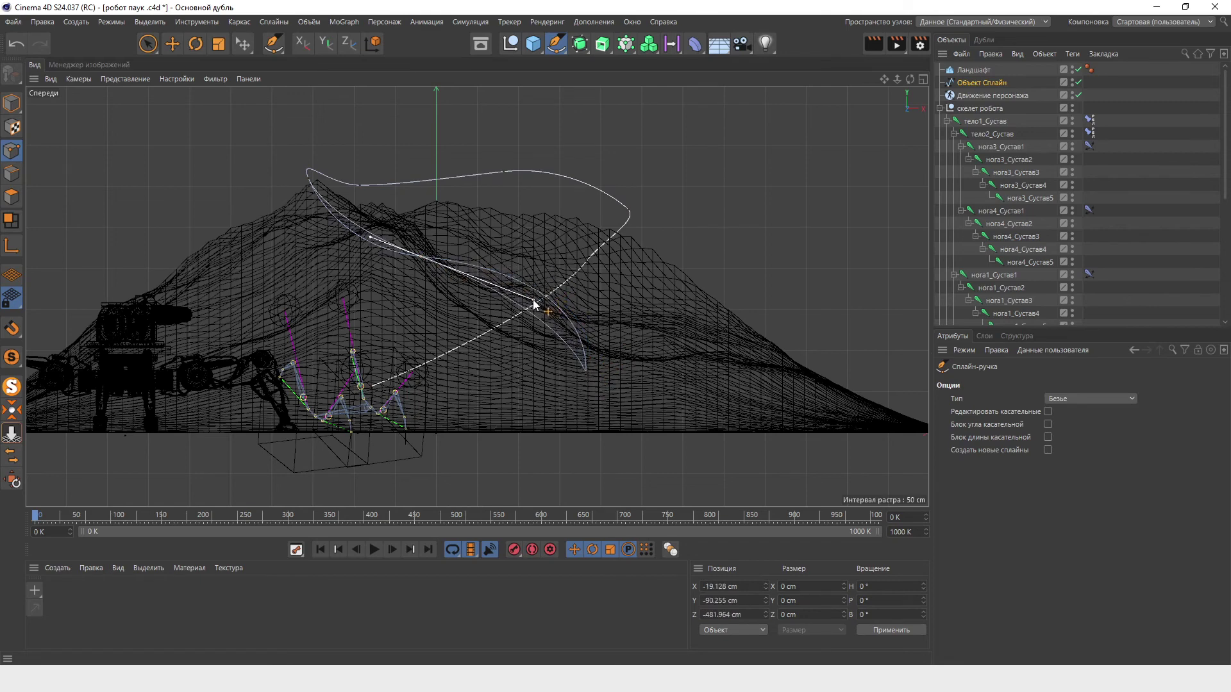
Step: Return to the perspective view and Move tool, and play the walk along the new path
{"action": "middle_click", "coordinate": [706, 214]}
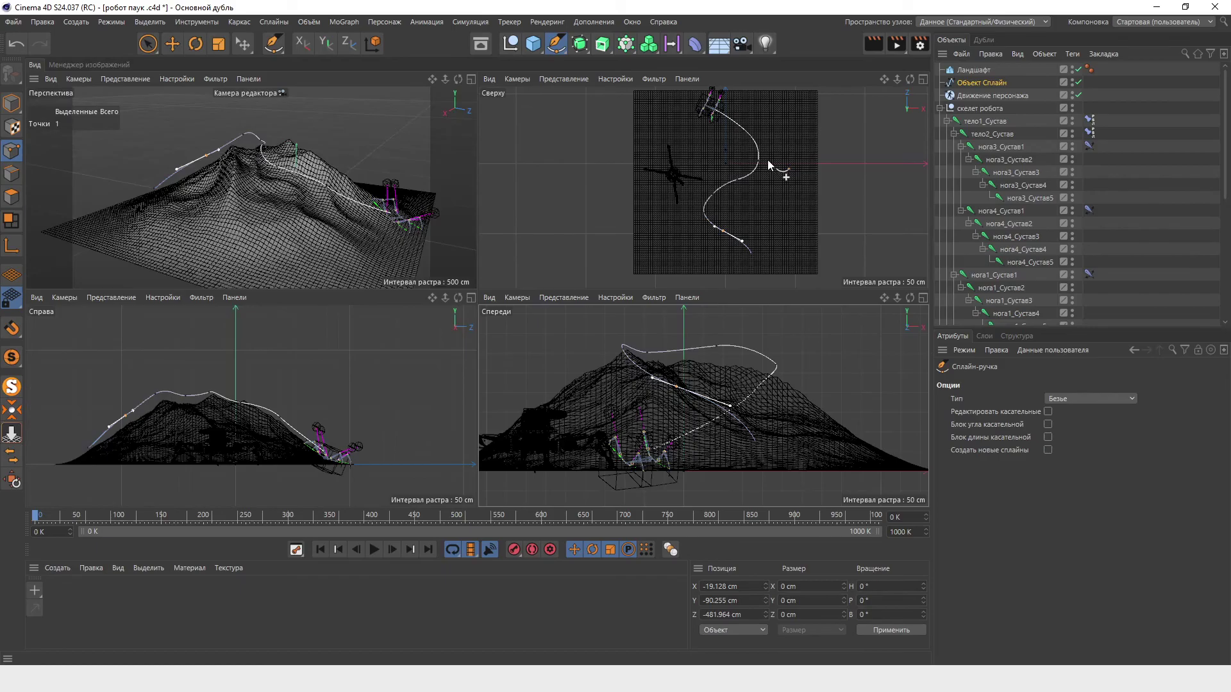
{"action": "middle_click", "coordinate": [302, 179]}
{"action": "mouse_move", "coordinate": [466, 197]}
{"action": "left_mouse_down", "text": "alt"}
{"action": "mouse_move", "coordinate": [528, 142]}
{"action": "mouse_move", "coordinate": [547, 154]}
{"action": "left_mouse_up", "text": "alt"}
{"action": "key", "text": "e"}
{"action": "mouse_move", "coordinate": [630, 301]}
{"action": "left_mouse_down", "text": "alt"}
{"action": "mouse_move", "coordinate": [683, 384]}
{"action": "mouse_move", "coordinate": [508, 520]}
{"action": "left_mouse_up", "text": "alt"}
{"action": "left_click", "coordinate": [374, 550]}
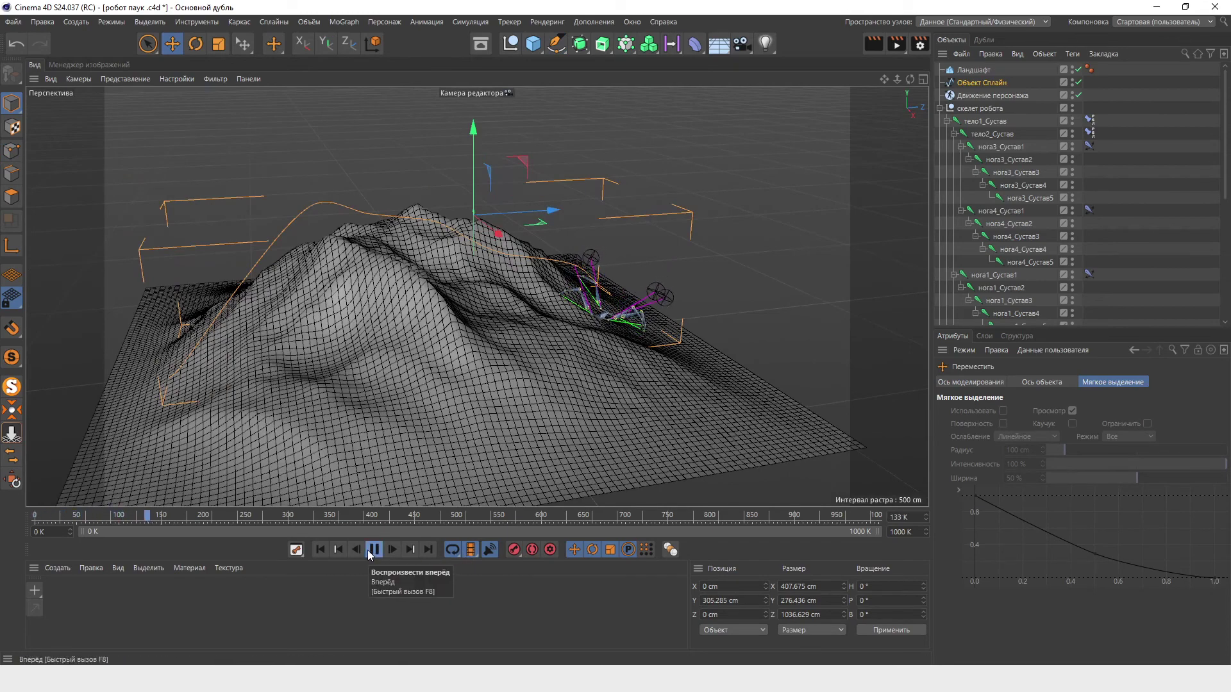
Step: Orbit out around the landscape to follow the spider rig walking during playback
{"action": "scroll", "coordinate": [601, 372], "scroll_direction": "up", "scroll_amount": 4}
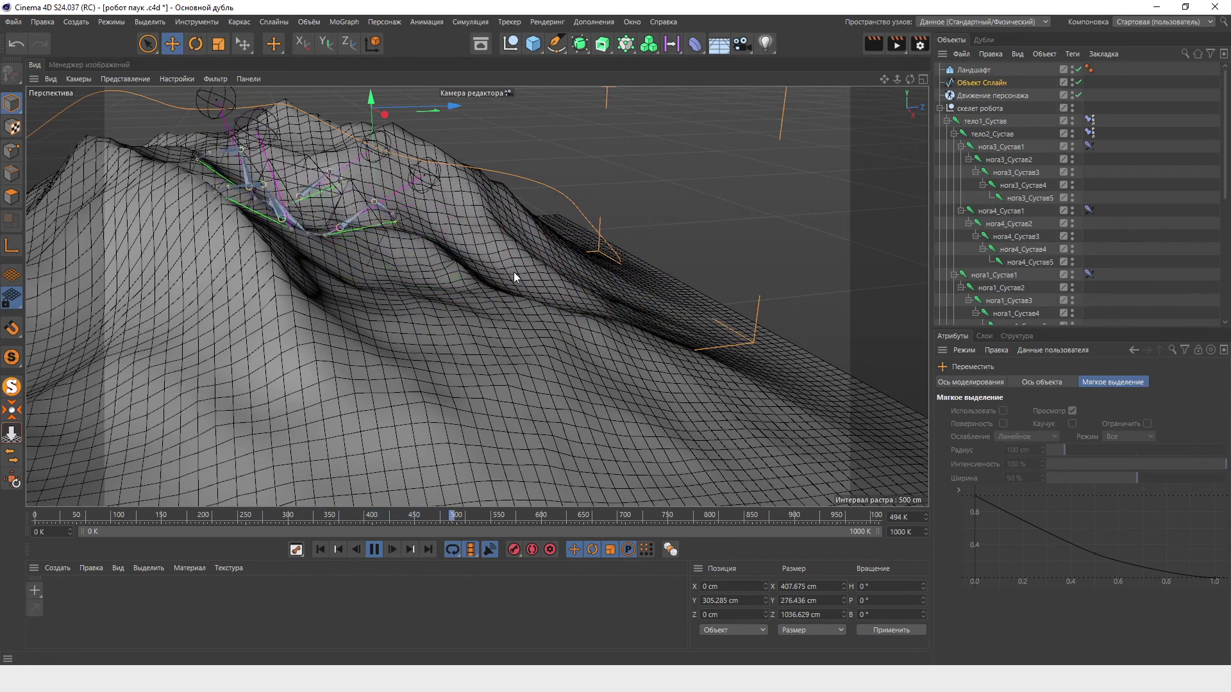
{"action": "left_click_drag", "start_coordinate": [577, 247], "coordinate": [806, 234], "text": "alt"}
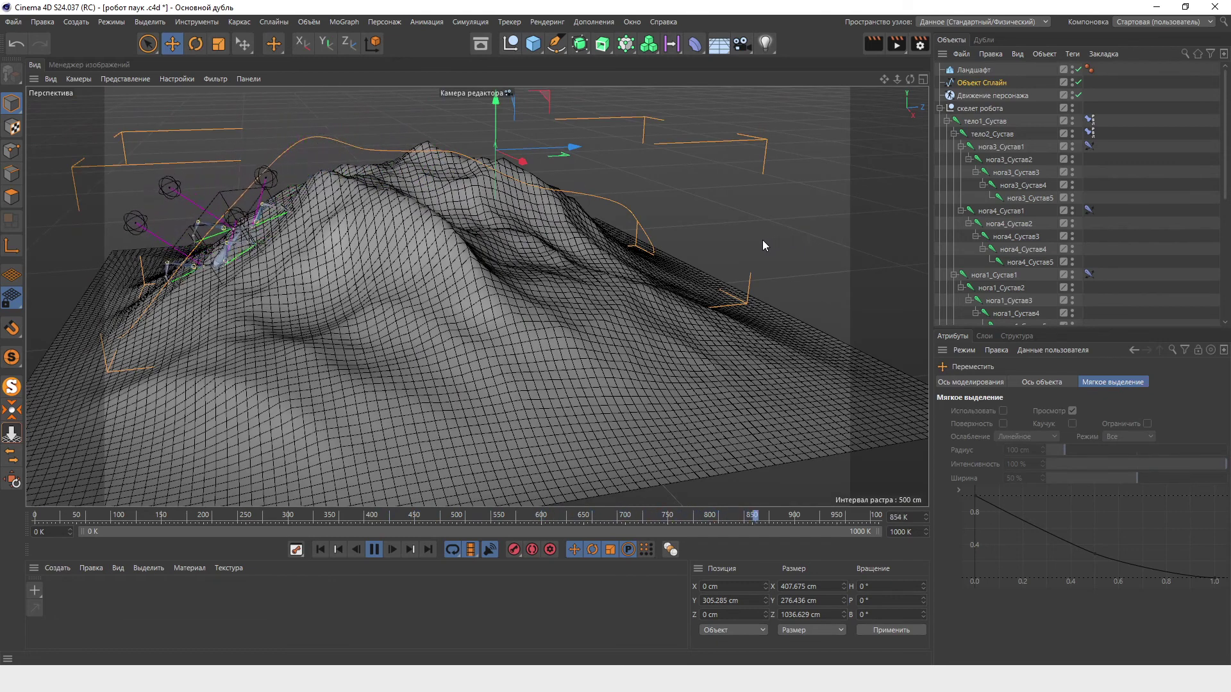
{"action": "mouse_move", "coordinate": [360, 290]}
{"action": "left_mouse_down", "text": "alt"}
{"action": "mouse_move", "coordinate": [496, 322]}
{"action": "mouse_move", "coordinate": [290, 416]}
{"action": "mouse_move", "coordinate": [297, 267]}
{"action": "mouse_move", "coordinate": [422, 294]}
{"action": "left_mouse_up", "text": "alt"}
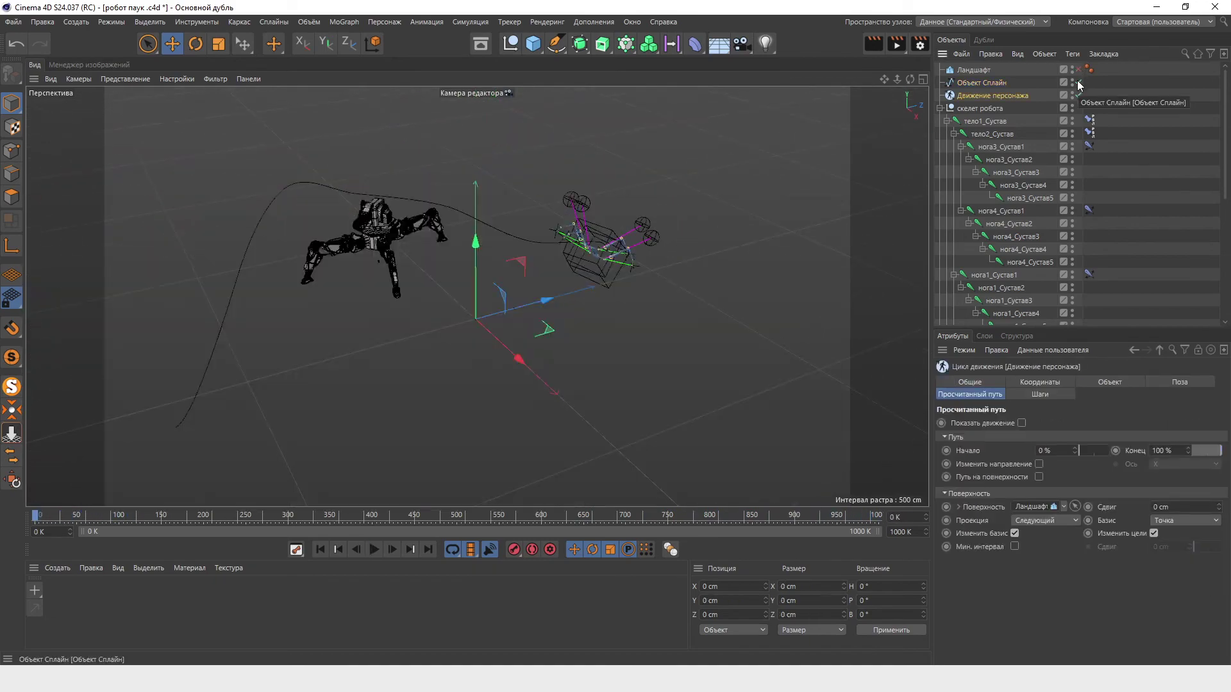
Step: Disable Движение персонажа and orbit to a close front view of the legs
{"action": "left_click", "coordinate": [1079, 95]}
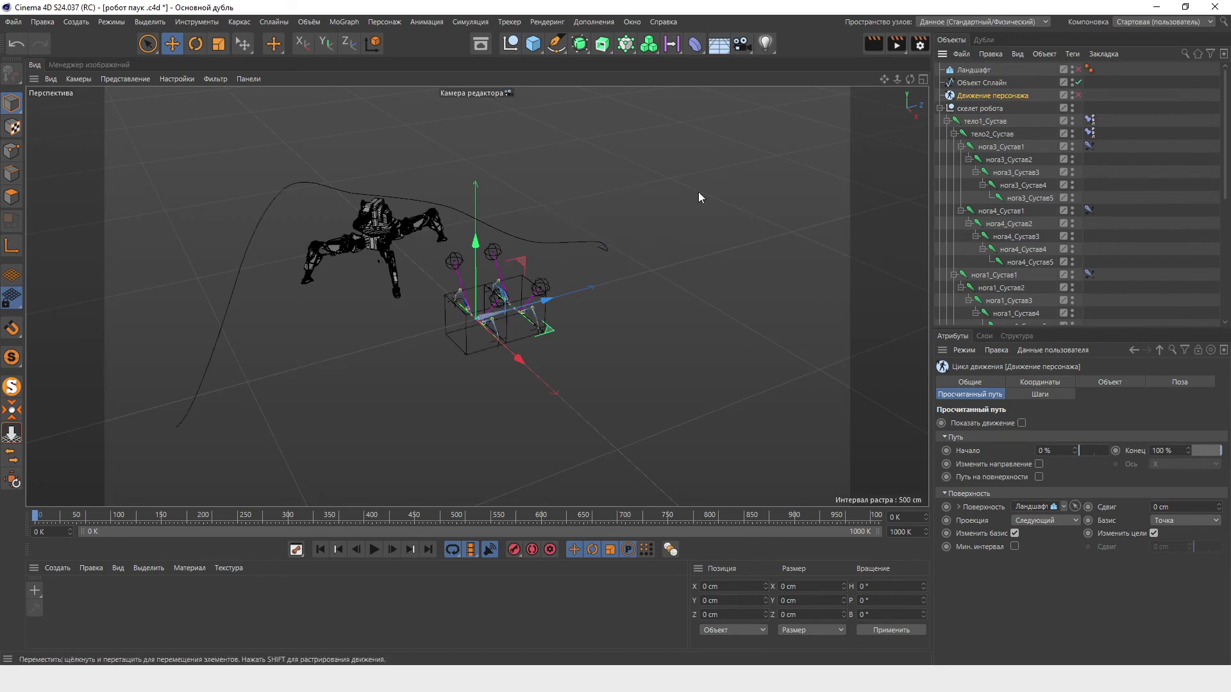
{"action": "mouse_move", "coordinate": [378, 368]}
{"action": "left_mouse_down", "text": "alt"}
{"action": "mouse_move", "coordinate": [604, 336]}
{"action": "mouse_move", "coordinate": [629, 364]}
{"action": "mouse_move", "coordinate": [628, 347]}
{"action": "mouse_move", "coordinate": [589, 358]}
{"action": "mouse_move", "coordinate": [1210, 355]}
{"action": "left_mouse_up", "text": "alt"}
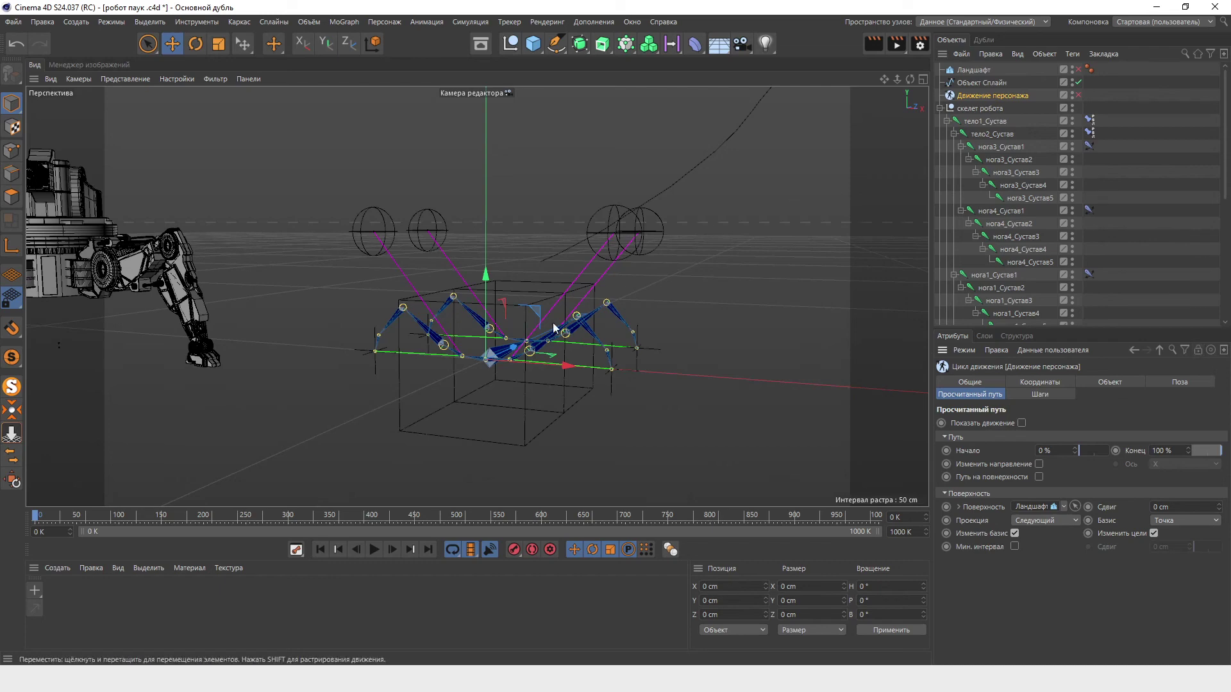
{"action": "scroll", "coordinate": [705, 322], "scroll_direction": "up", "scroll_amount": 3}
{"action": "scroll", "coordinate": [711, 311], "scroll_direction": "up", "scroll_amount": 2}
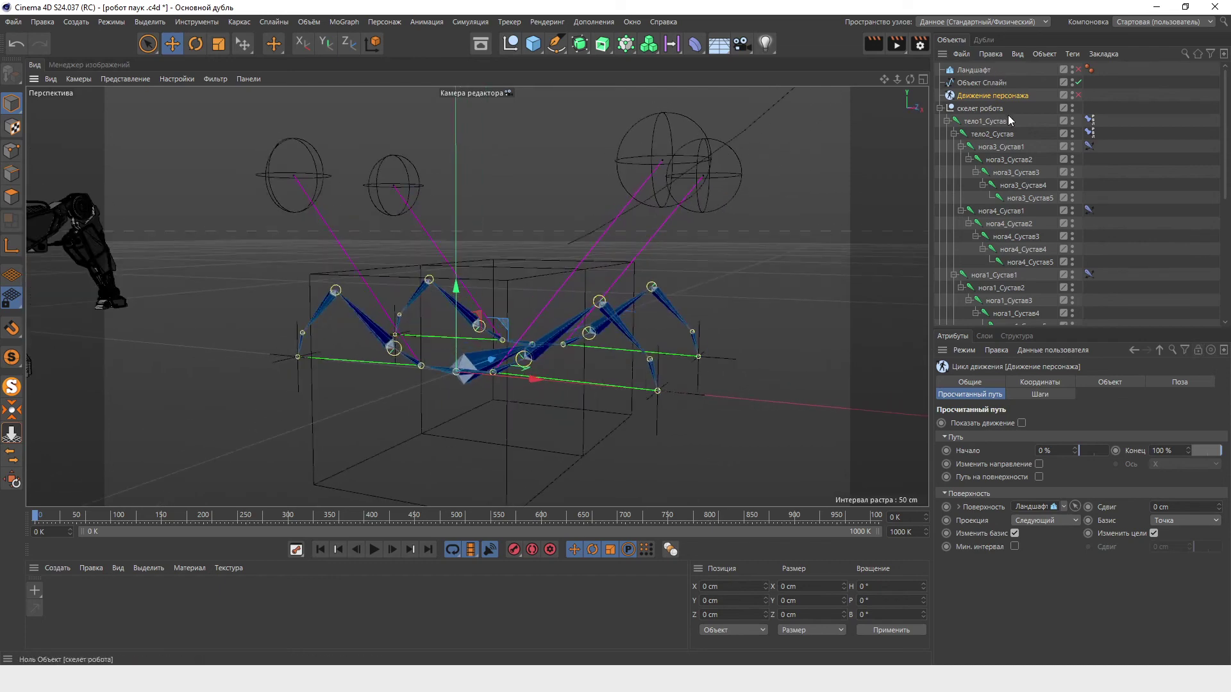
{"action": "scroll", "coordinate": [1009, 119], "scroll_direction": "down", "scroll_amount": 4}
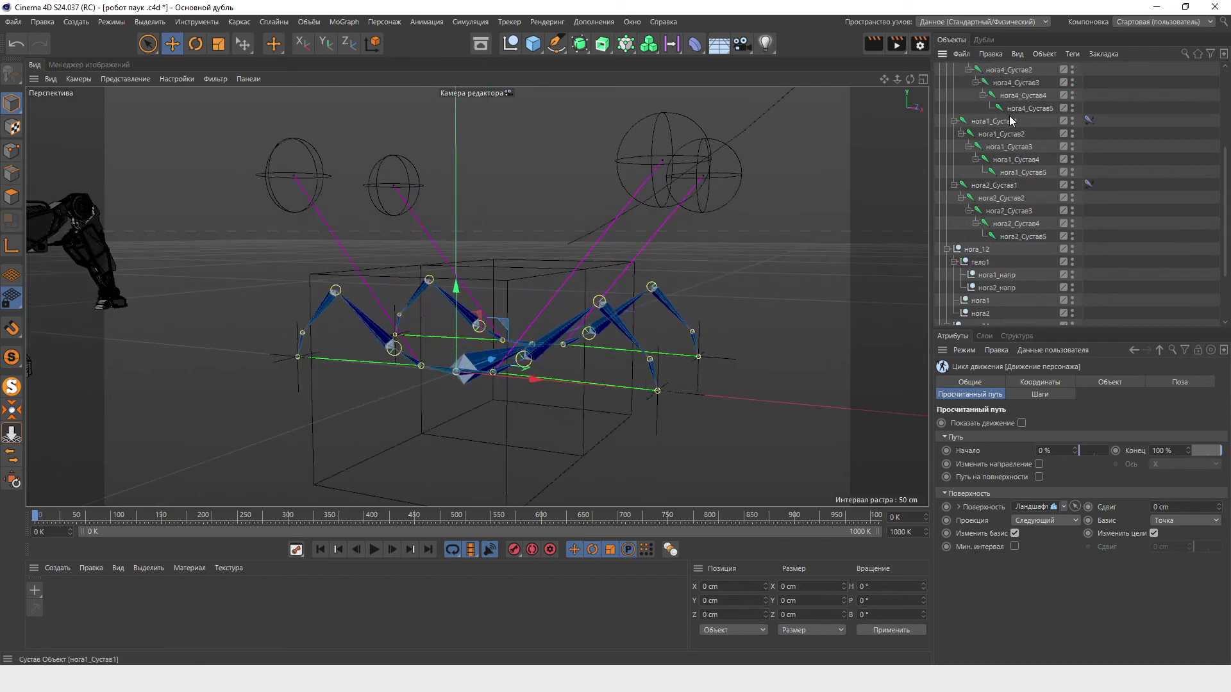
Step: Select тело1 and тело2 and raise them along Y to 22.943 cm
{"action": "left_click", "coordinate": [985, 263]}
{"action": "scroll", "coordinate": [985, 265], "scroll_direction": "down", "scroll_amount": 2}
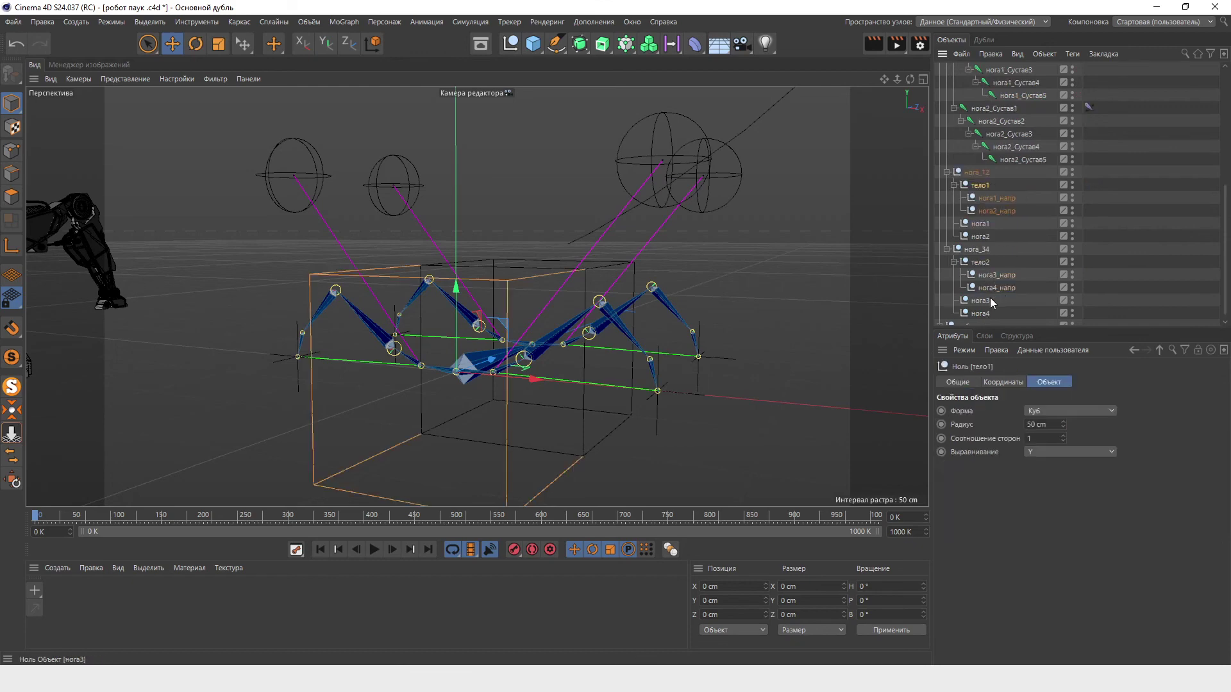
{"action": "left_click", "coordinate": [988, 263], "text": "ctrl"}
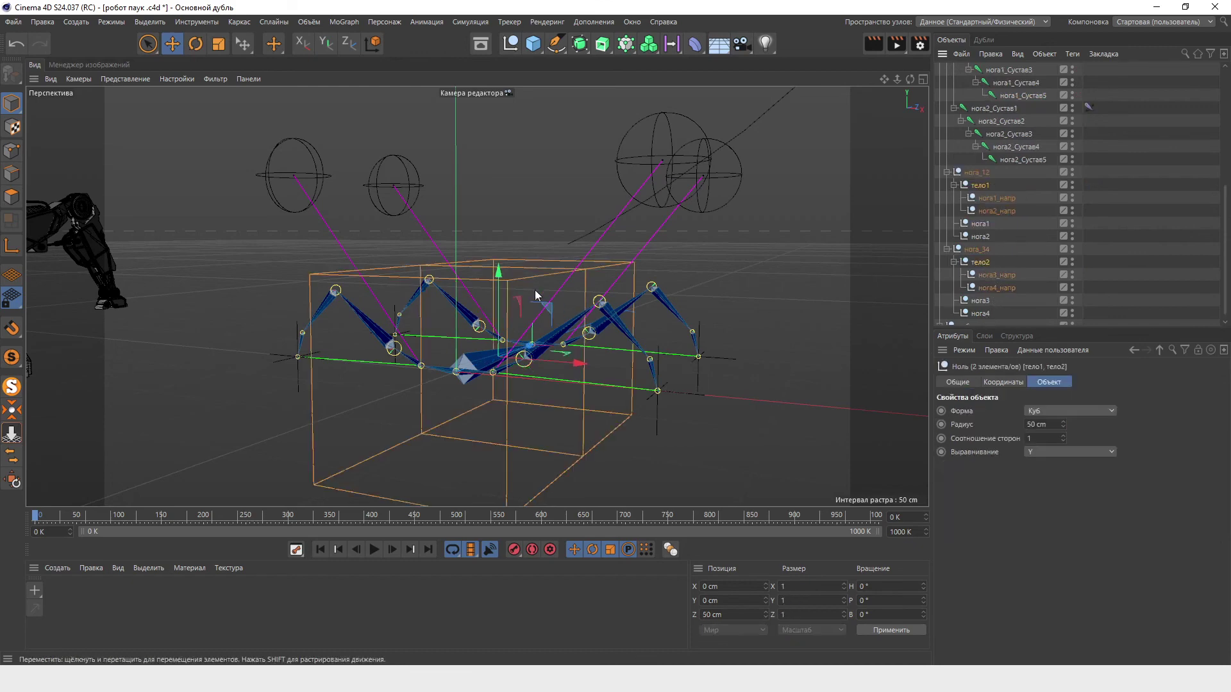
{"action": "scroll", "coordinate": [437, 322], "scroll_direction": "up", "scroll_amount": 2}
{"action": "mouse_move", "coordinate": [519, 285]}
{"action": "left_mouse_down"}
{"action": "mouse_move", "coordinate": [514, 224]}
{"action": "mouse_move", "coordinate": [218, 258]}
{"action": "mouse_move", "coordinate": [297, 254]}
{"action": "left_mouse_up"}
{"action": "scroll", "coordinate": [297, 254], "scroll_direction": "down", "scroll_amount": 5}
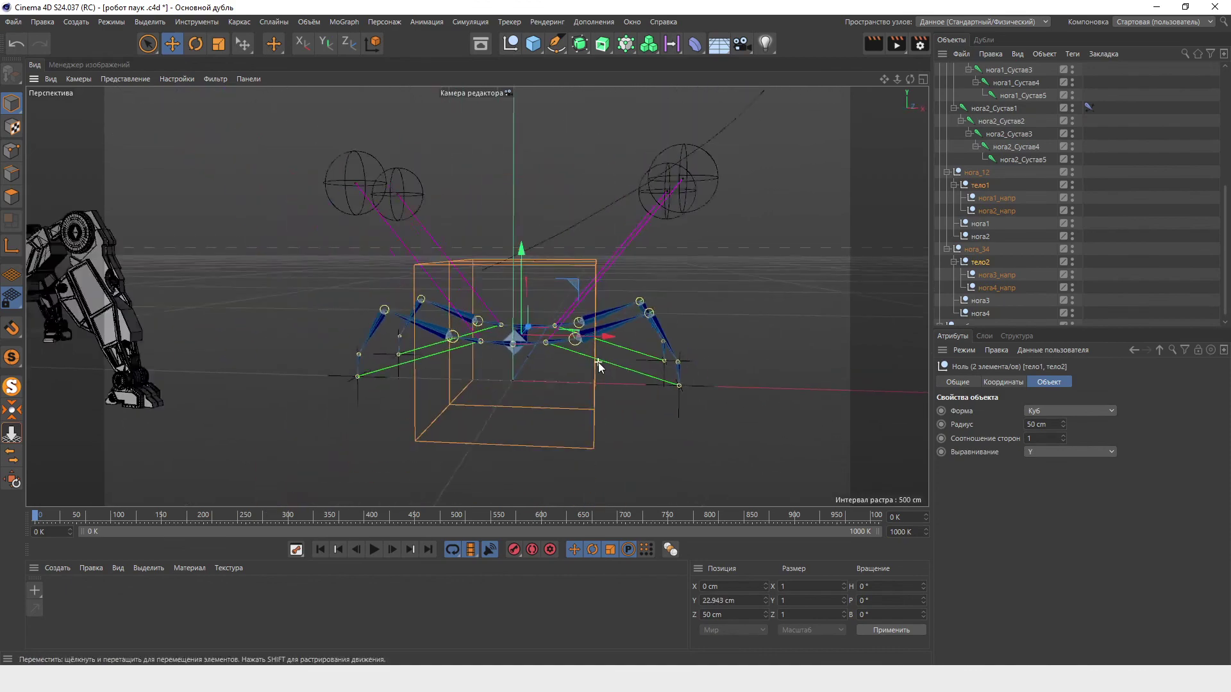
{"action": "mouse_move", "coordinate": [559, 356]}
{"action": "left_mouse_down", "text": "alt"}
{"action": "mouse_move", "coordinate": [303, 334]}
{"action": "mouse_move", "coordinate": [201, 302]}
{"action": "left_mouse_up", "text": "alt"}
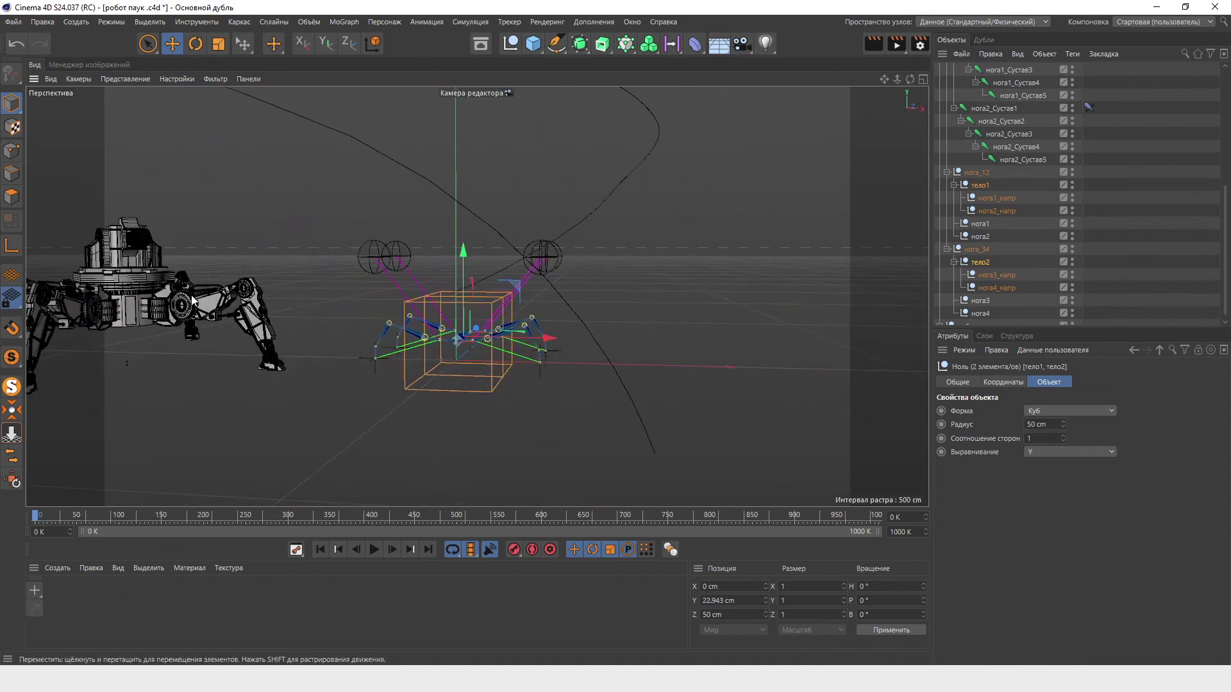
{"action": "left_click_drag", "start_coordinate": [296, 318], "coordinate": [359, 327], "text": "alt"}
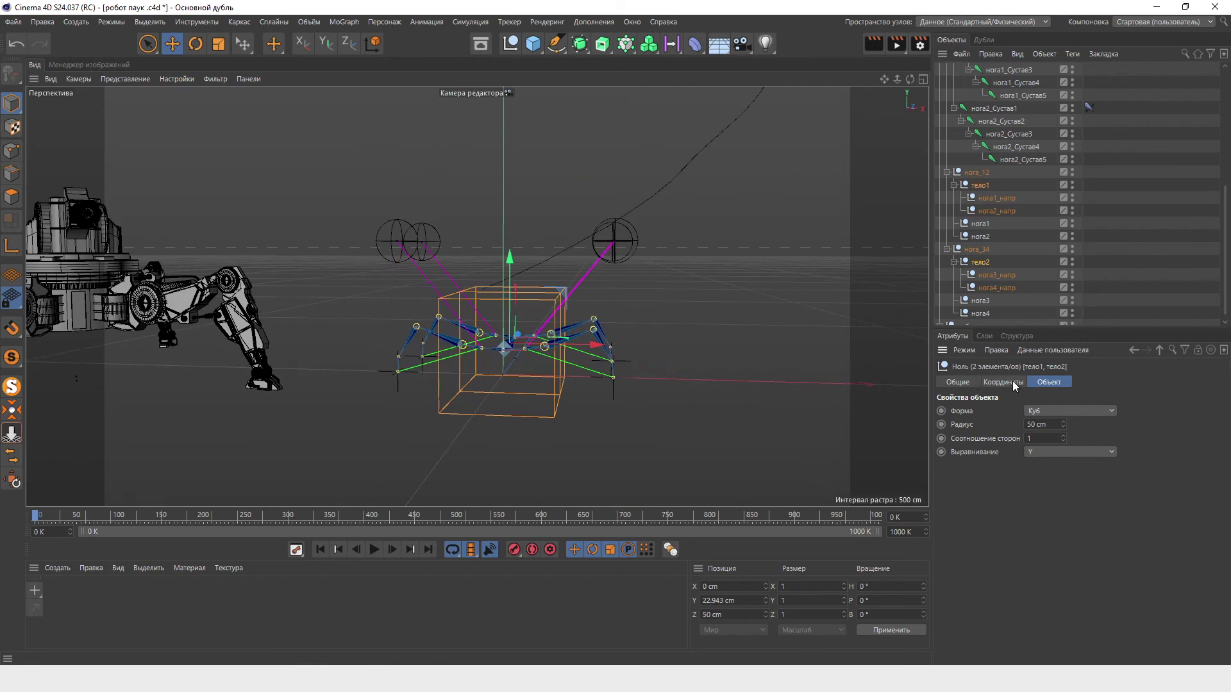
Step: Freeze all transforms of тело1 and тело2 so their П.Y reads 0 cm
{"action": "left_click", "coordinate": [1004, 382]}
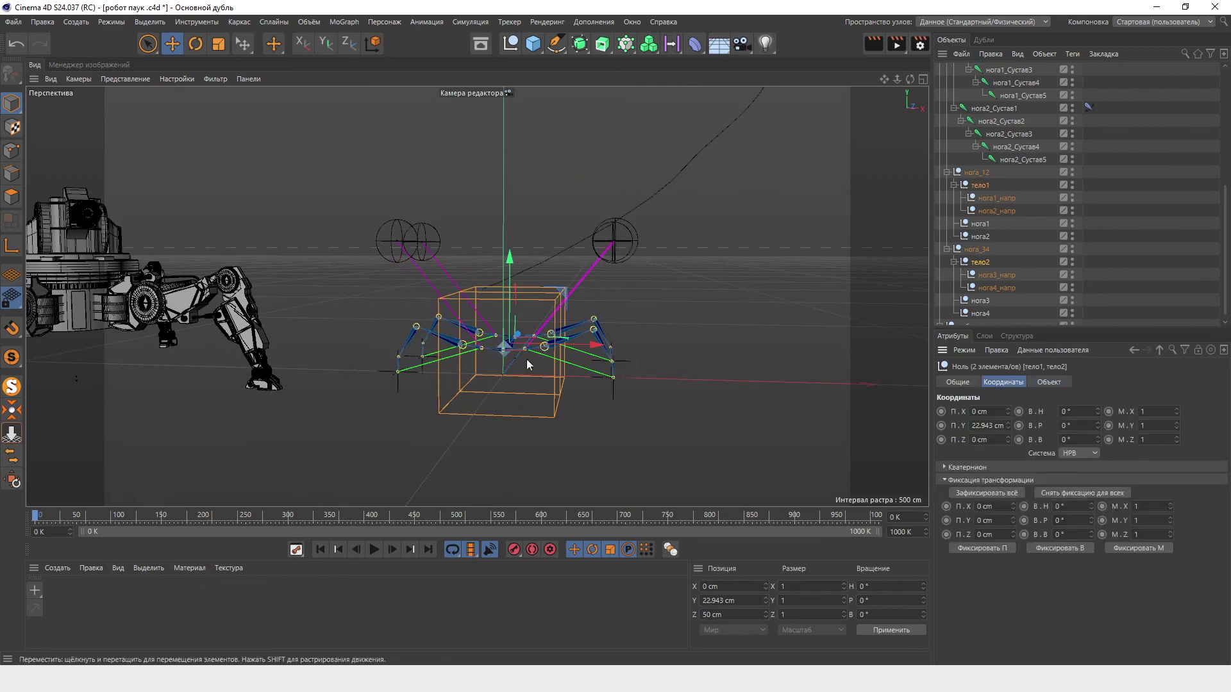
{"action": "scroll", "coordinate": [526, 359], "scroll_direction": "up", "scroll_amount": 3}
{"action": "left_click", "coordinate": [1004, 493]}
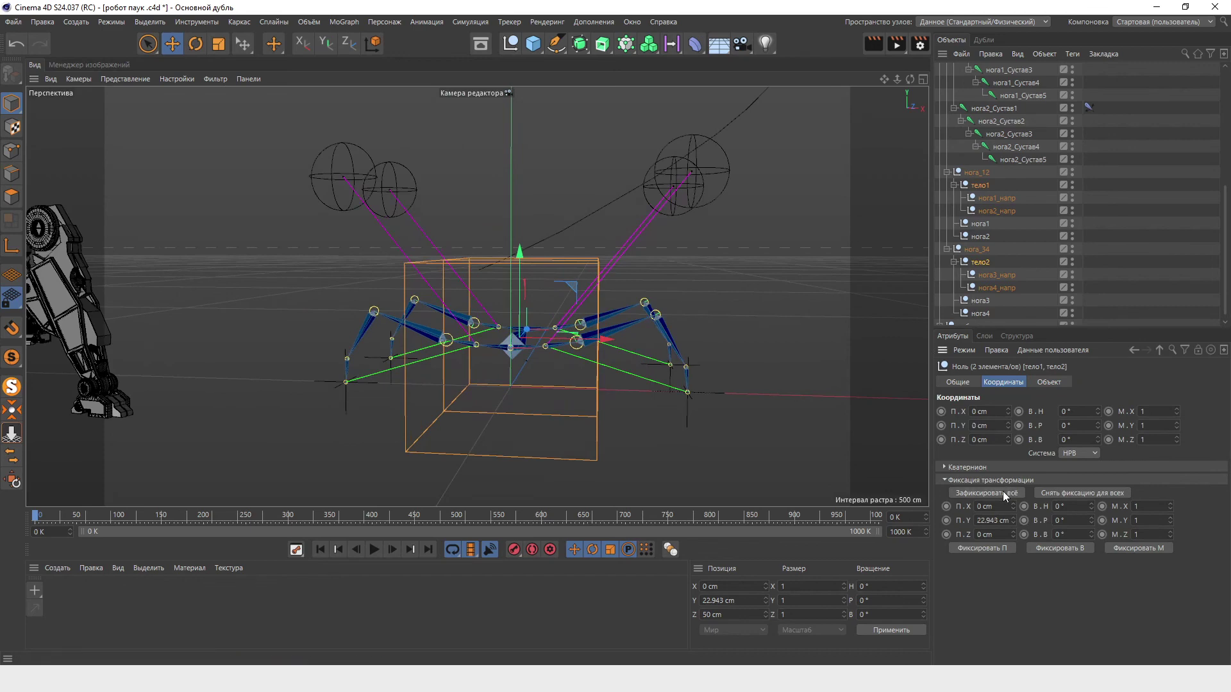
{"action": "scroll", "coordinate": [437, 352], "scroll_direction": "down", "scroll_amount": 4}
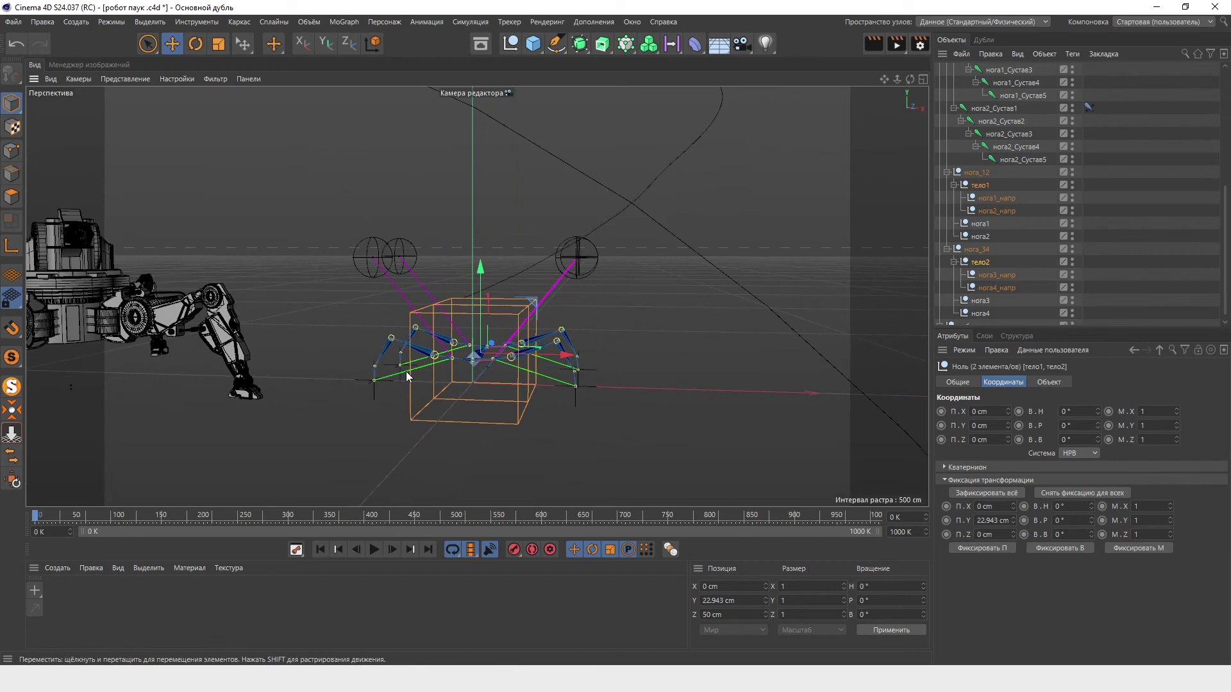
{"action": "left_click_drag", "start_coordinate": [405, 371], "coordinate": [424, 371], "text": "alt"}
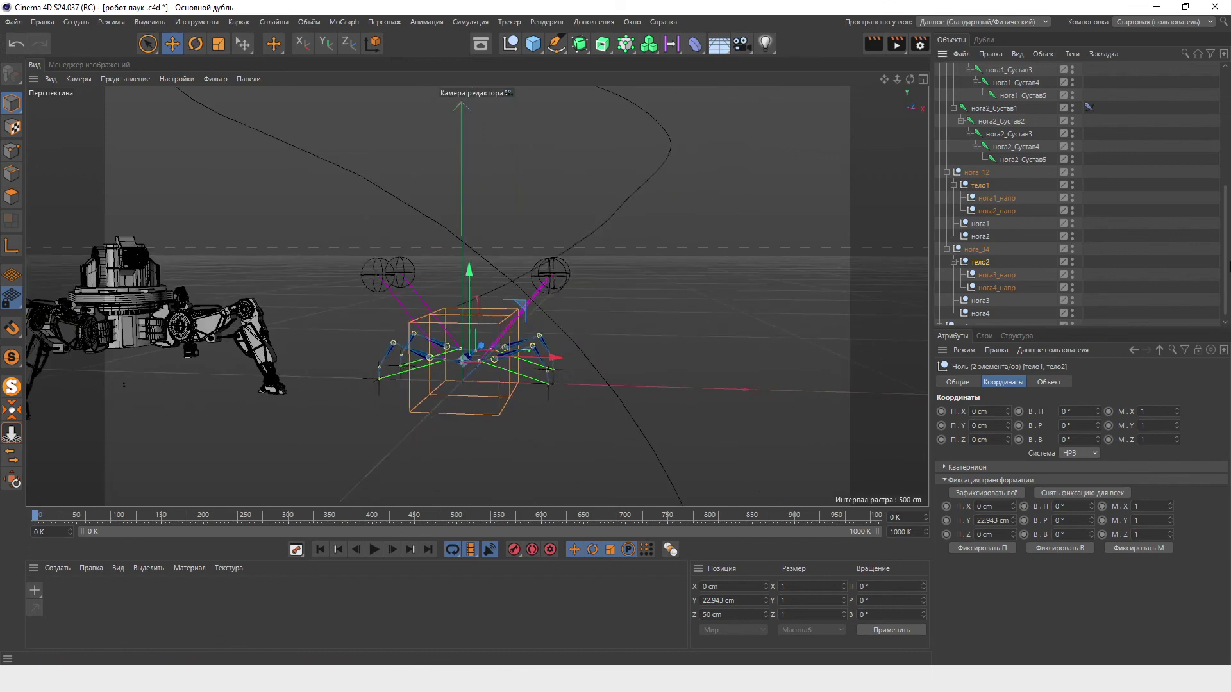
{"action": "scroll", "coordinate": [1077, 192], "scroll_direction": "up", "scroll_amount": 5}
{"action": "scroll", "coordinate": [1077, 192], "scroll_direction": "up", "scroll_amount": 2}
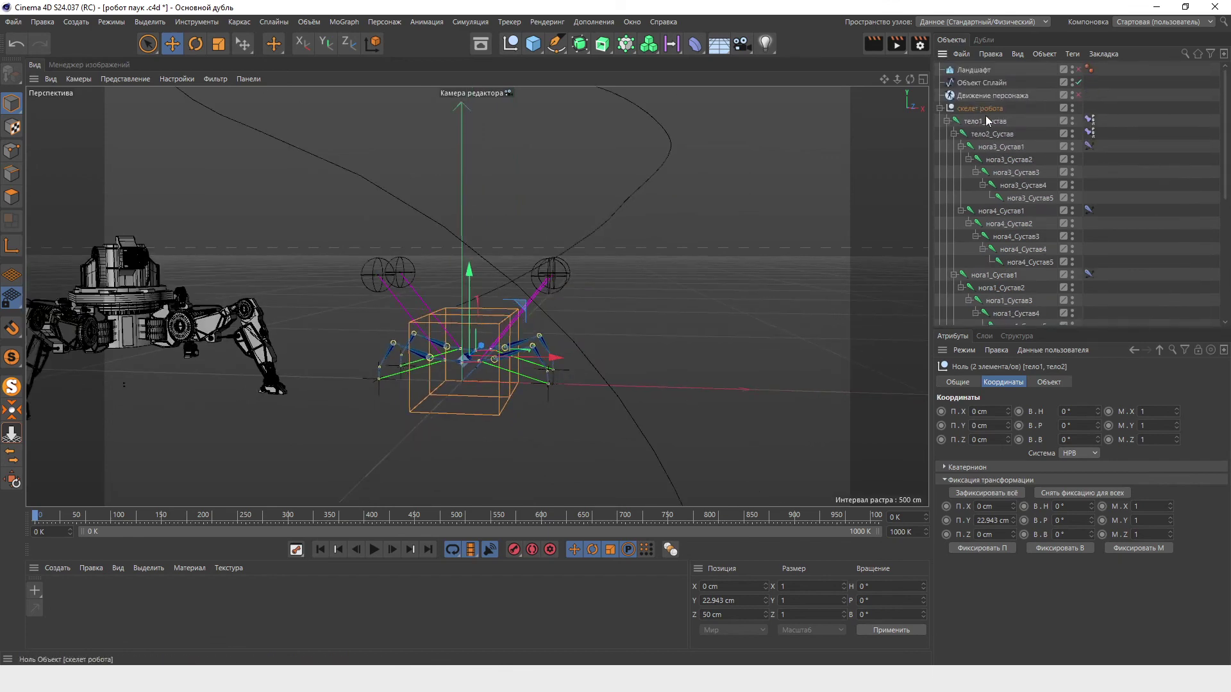
Step: Re-enable Движение персонажа and Ландшафт visibility, then play and stop the walk
{"action": "left_click", "coordinate": [1079, 95]}
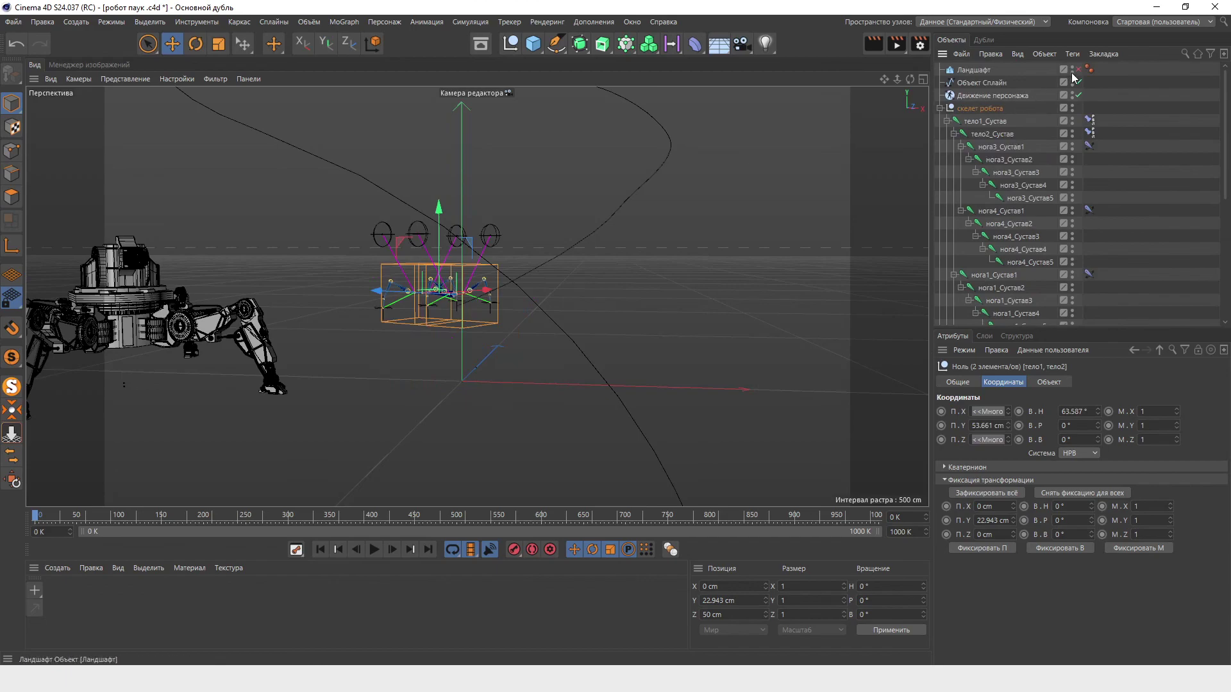
{"action": "left_click", "coordinate": [1079, 69]}
{"action": "mouse_move", "coordinate": [370, 288]}
{"action": "left_mouse_down", "text": "alt"}
{"action": "mouse_move", "coordinate": [575, 222]}
{"action": "mouse_move", "coordinate": [438, 251]}
{"action": "mouse_move", "coordinate": [206, 232]}
{"action": "mouse_move", "coordinate": [788, 225]}
{"action": "mouse_move", "coordinate": [568, 484]}
{"action": "left_mouse_up", "text": "alt"}
{"action": "scroll", "coordinate": [788, 226], "scroll_direction": "up", "scroll_amount": 3}
{"action": "left_click", "coordinate": [375, 549]}
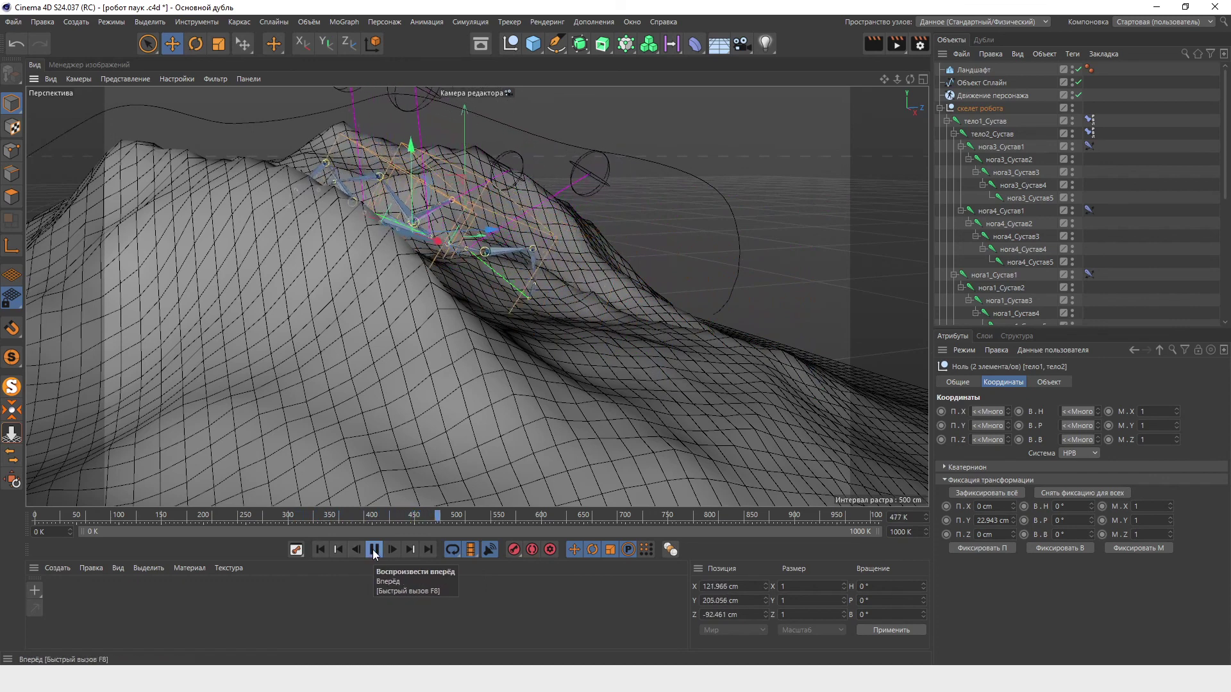
{"action": "left_click", "coordinate": [374, 550]}
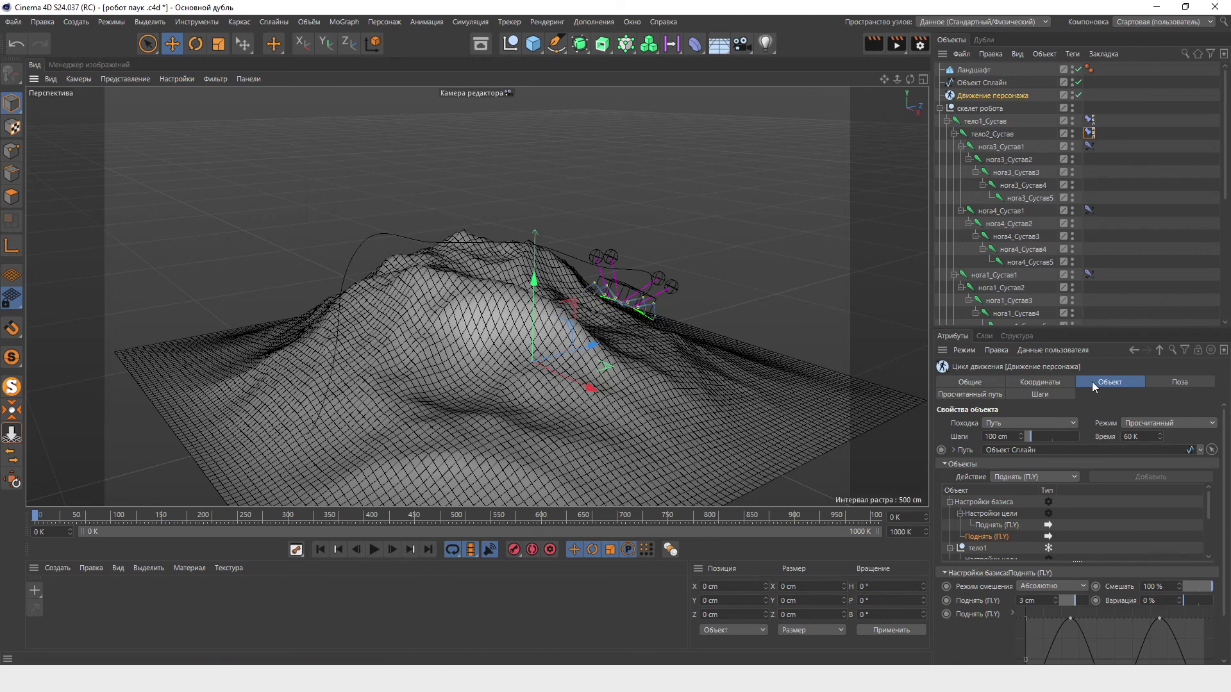
Step: Set the motion mode to Адаптивный and scrub the walk through frames 184, 150, 446 and 327
{"action": "left_click", "coordinate": [1148, 423]}
{"action": "left_click", "coordinate": [1163, 449]}
{"action": "left_click_drag", "start_coordinate": [40, 519], "coordinate": [191, 522]}
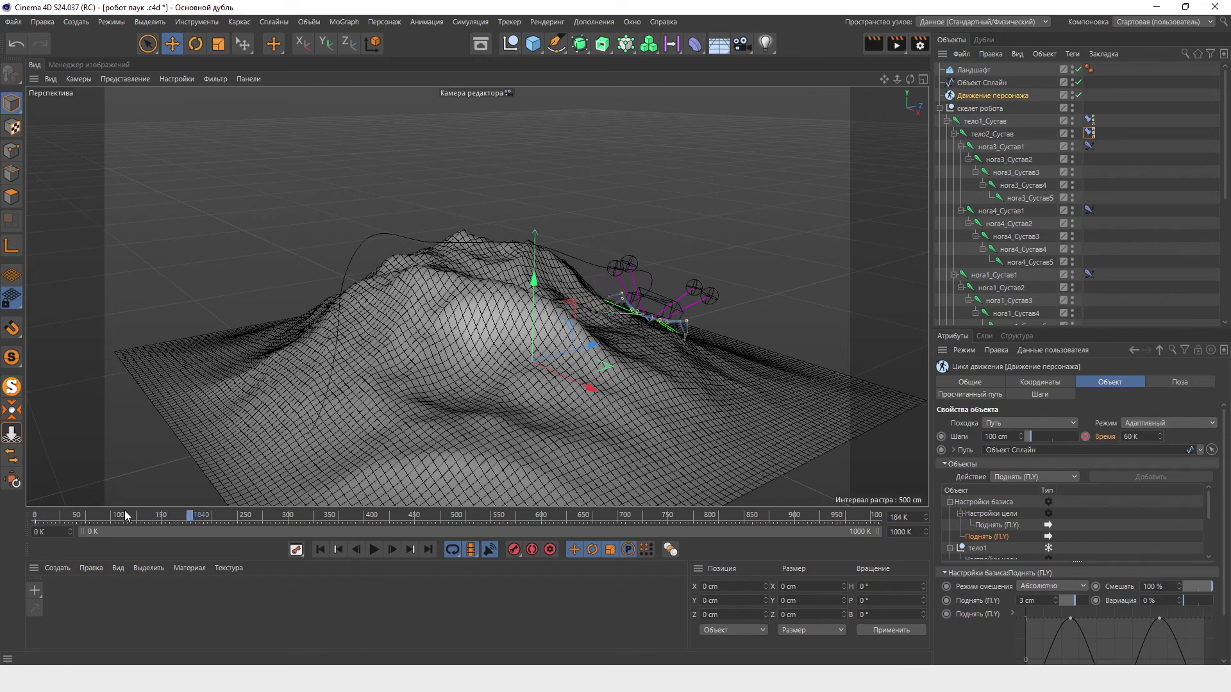
{"action": "left_click_drag", "start_coordinate": [190, 517], "coordinate": [161, 520]}
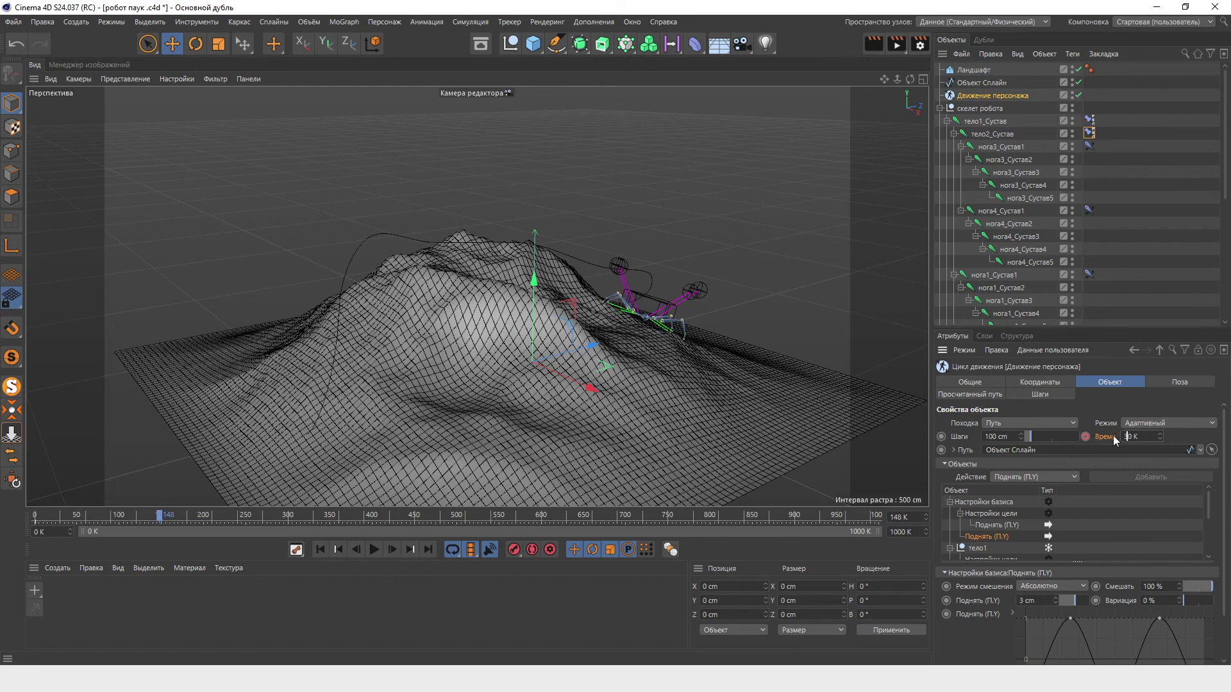
{"action": "left_click", "coordinate": [411, 521]}
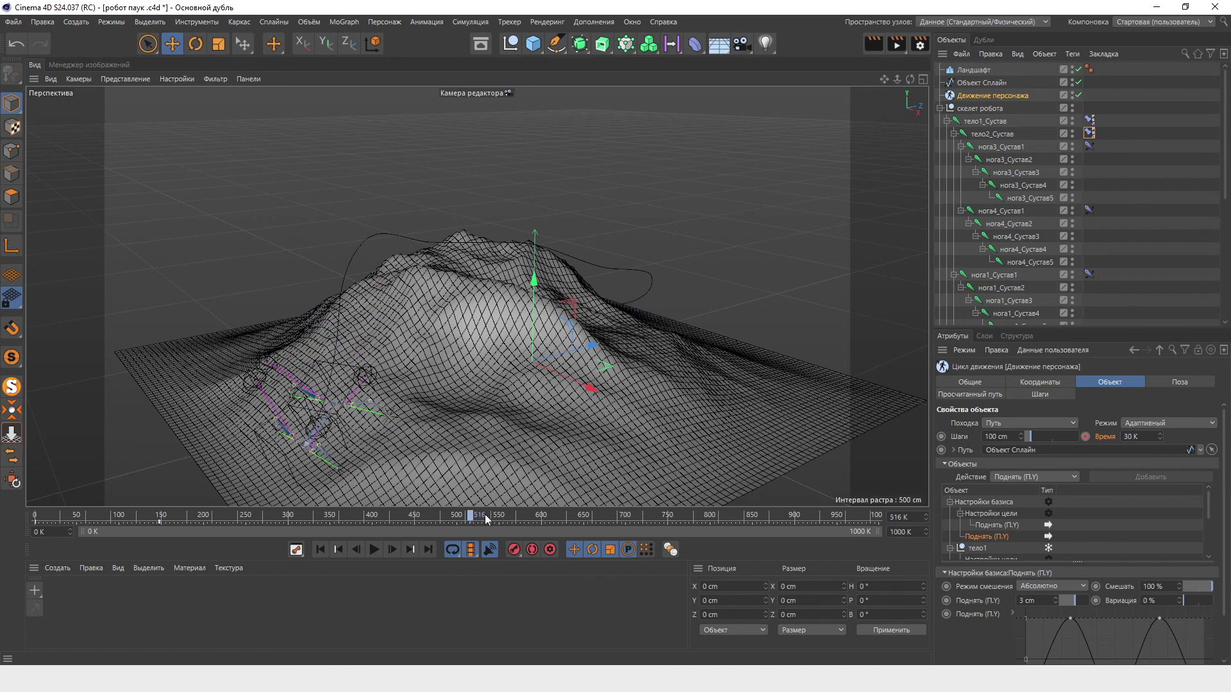
{"action": "left_click_drag", "start_coordinate": [411, 524], "coordinate": [264, 517]}
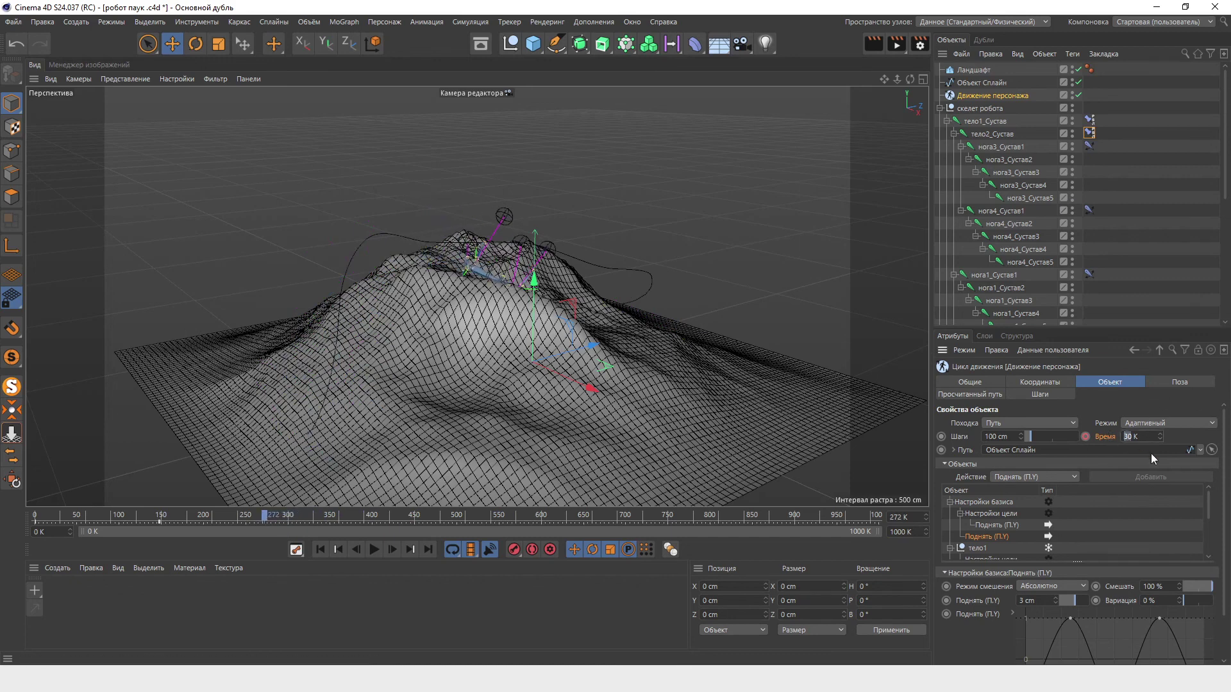
Step: Play the full walk from frame 0, then stop and return to the first frame
{"action": "left_click", "coordinate": [320, 549]}
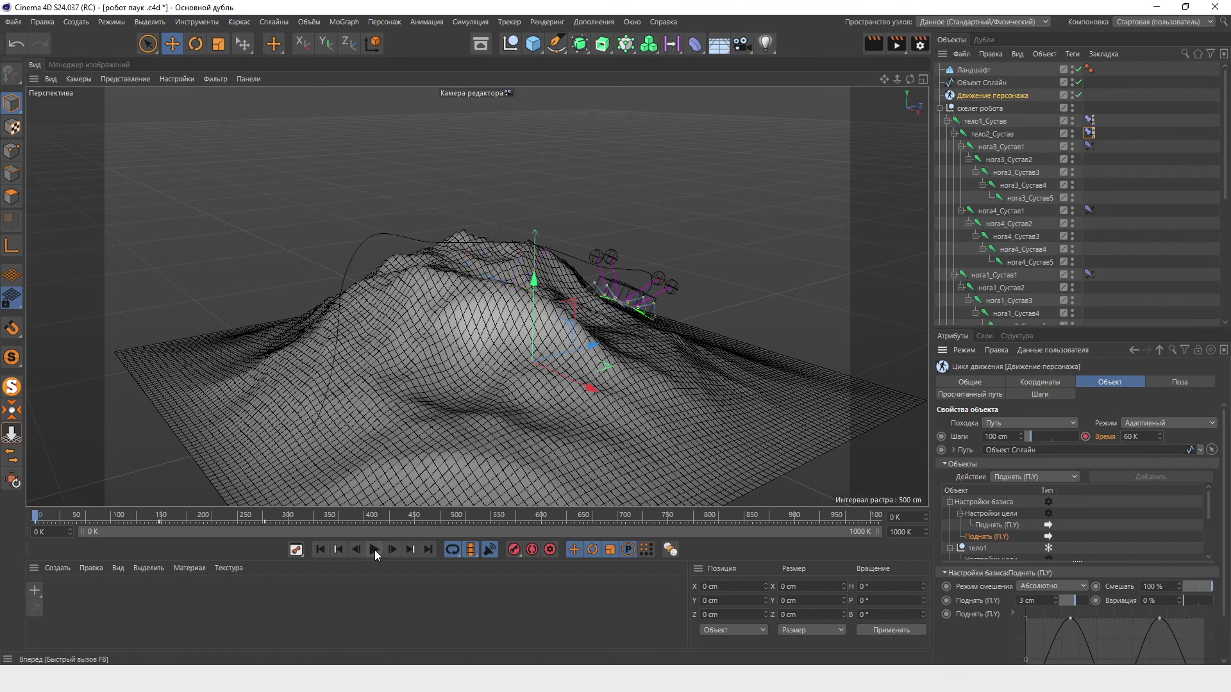
{"action": "left_click", "coordinate": [374, 550]}
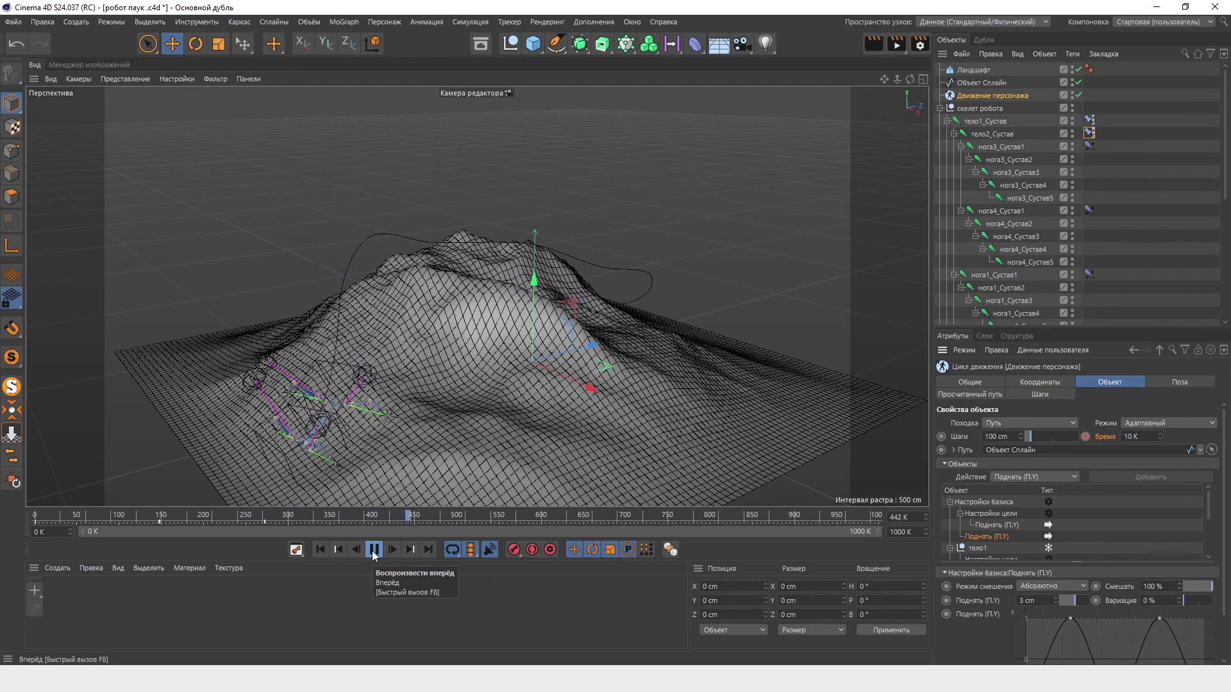
{"action": "left_click", "coordinate": [374, 550]}
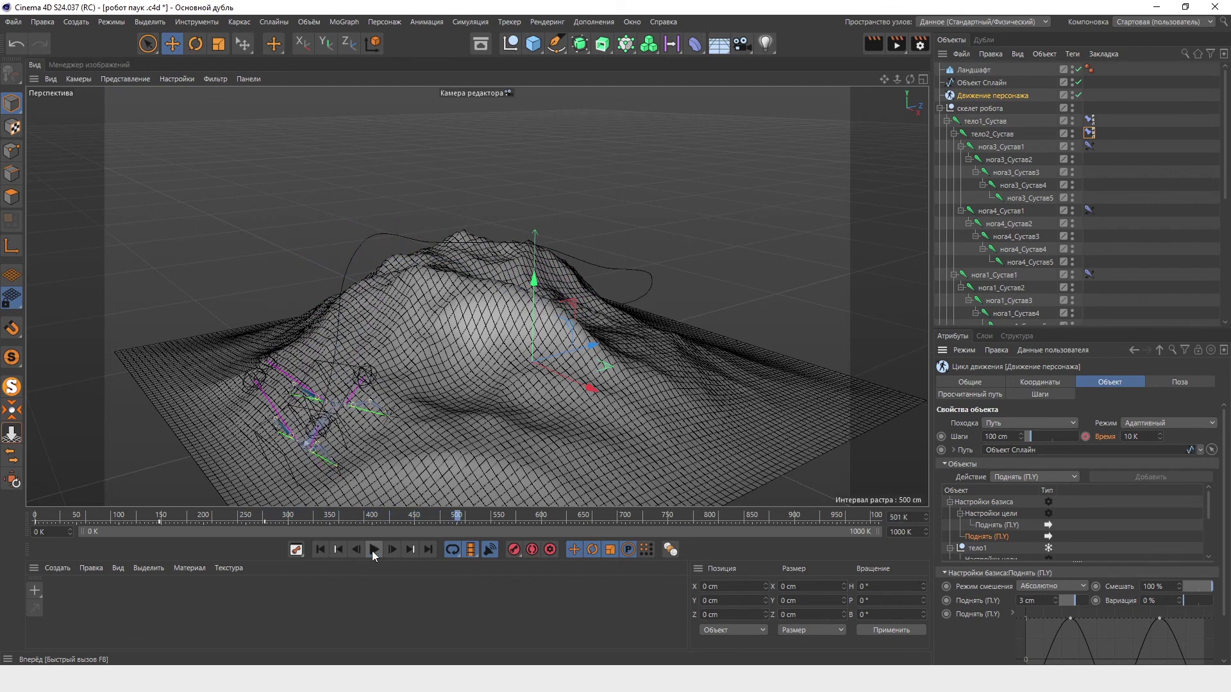
{"action": "key", "text": "shift+f"}
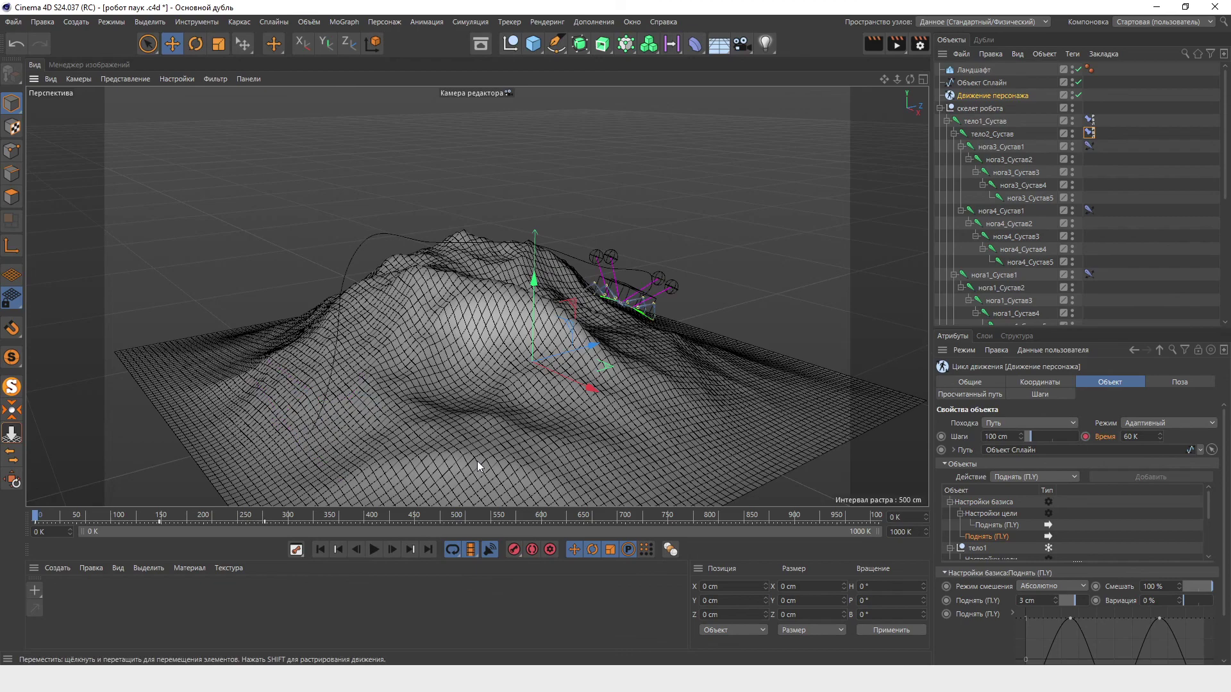